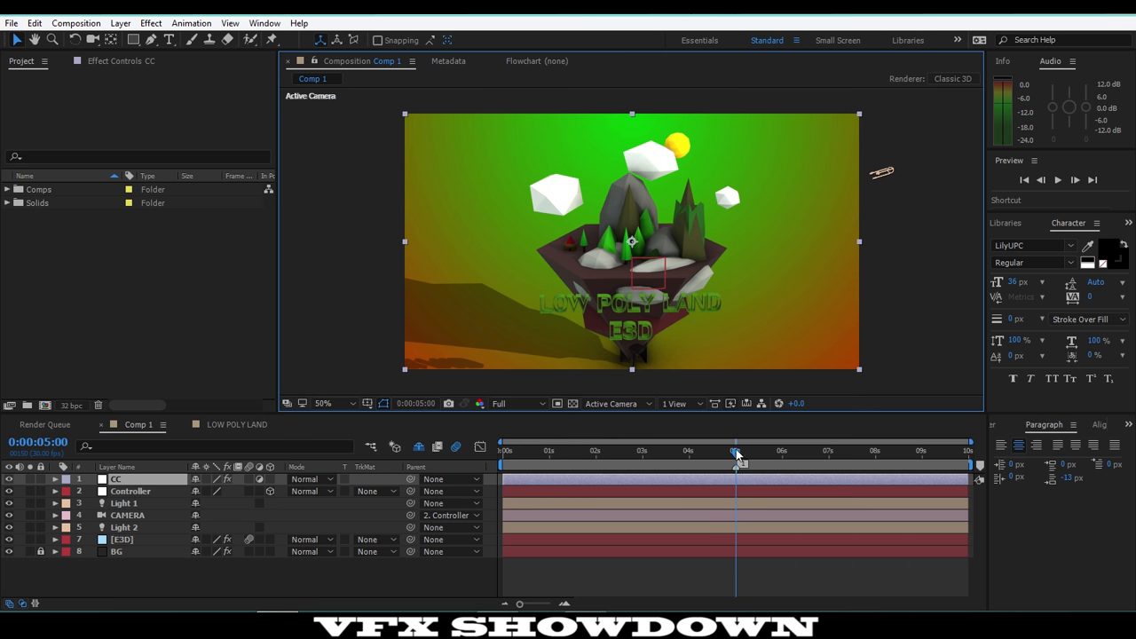
# Review the composition at 0:00:03:20, compare it with the CC layer off and on, and inspect the Controller and light layers
pyautogui.moveTo(736, 454); pyautogui.dragTo(674, 452)
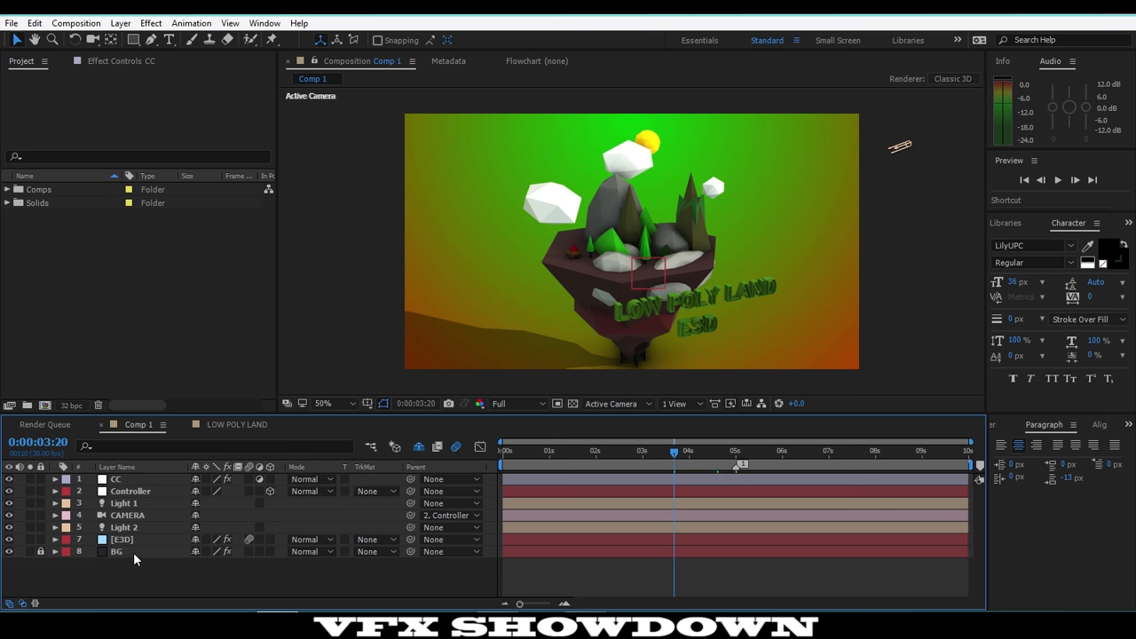
pyautogui.moveTo(134, 578); pyautogui.dragTo(138, 487)
pyautogui.click(136, 481)
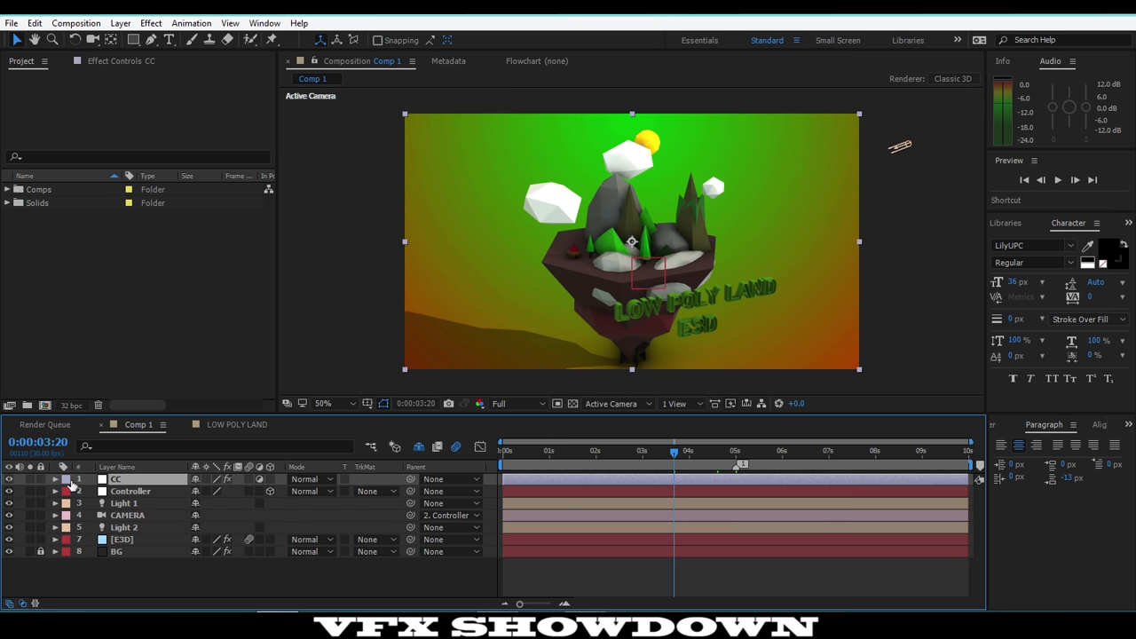
pyautogui.click(10, 479)
pyautogui.click(9, 479)
pyautogui.click(10, 480)
pyautogui.click(10, 479)
pyautogui.click(130, 492)
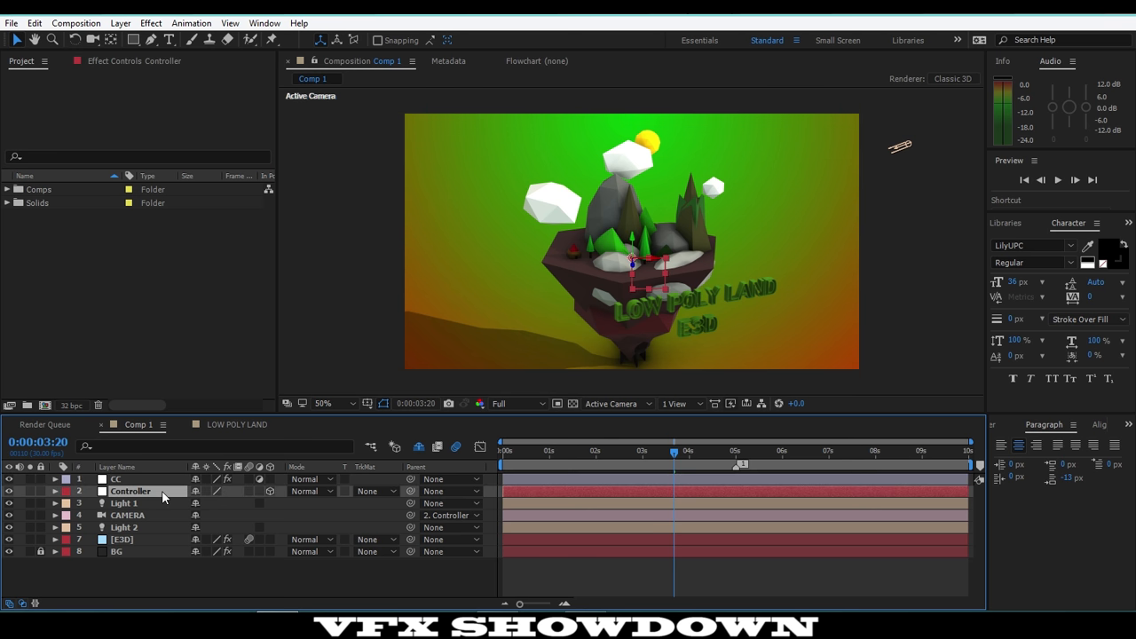
pyautogui.click(133, 504)
pyautogui.click(132, 528)
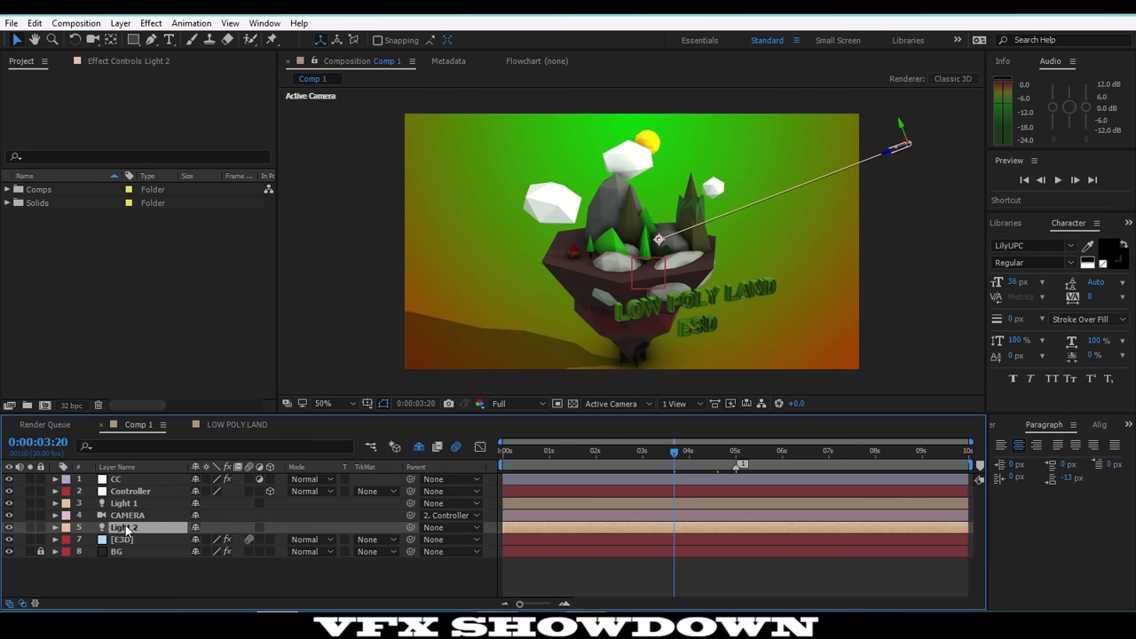
# Open the Element Scene Setup from the E3D layer's effect controls
pyautogui.click(123, 540)
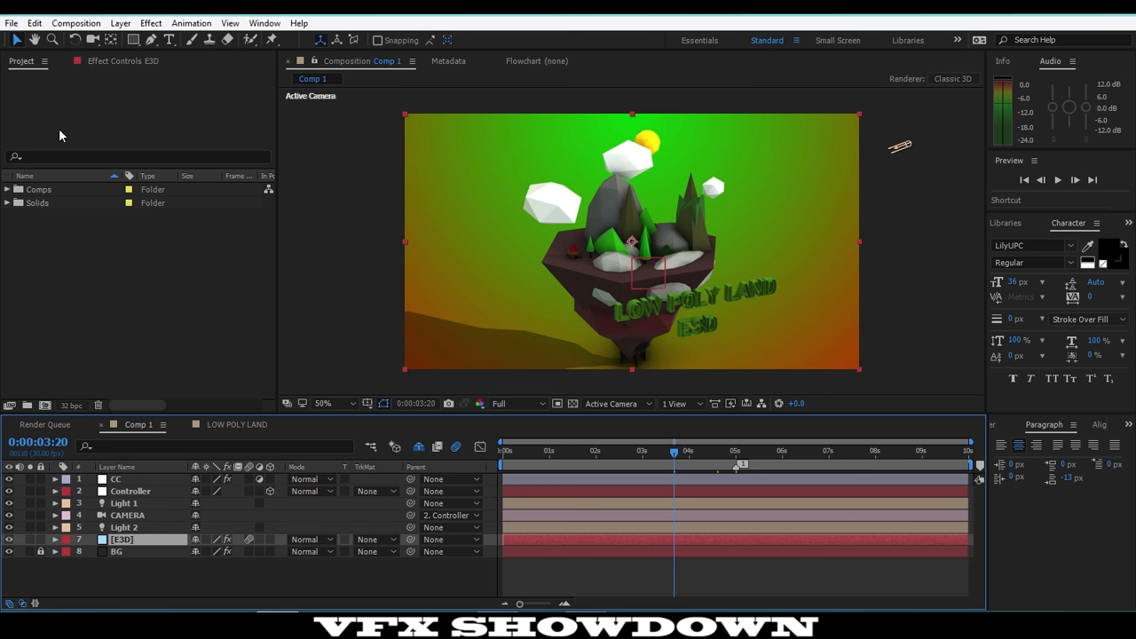
pyautogui.click(120, 62)
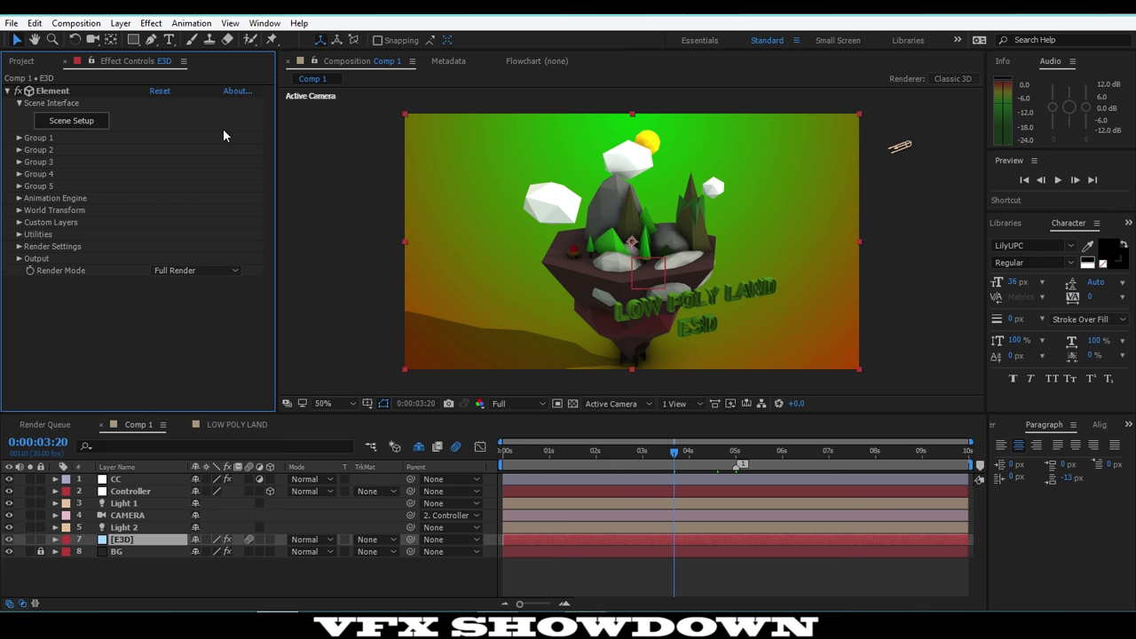
pyautogui.click(95, 125)
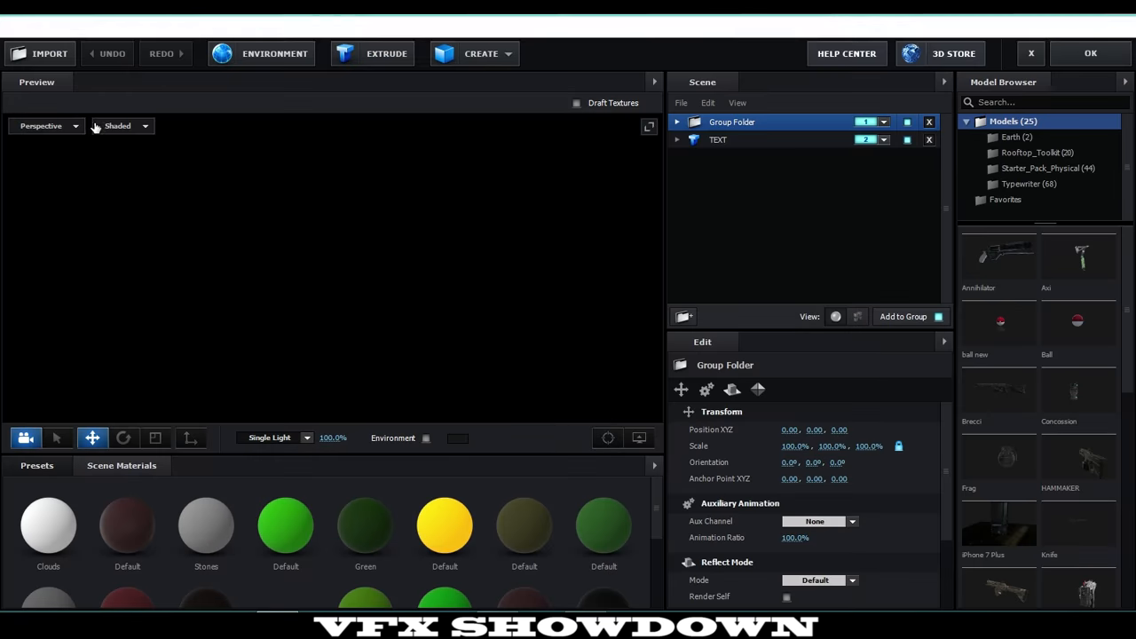
# Examine the floating island model and the TEXT extrusion from several angles in the preview
pyautogui.moveTo(342, 266); pyautogui.dragTo(459, 274)
pyautogui.moveTo(469, 264); pyautogui.dragTo(451, 277, button='middle')
pyautogui.scroll(-4, 451, 278)
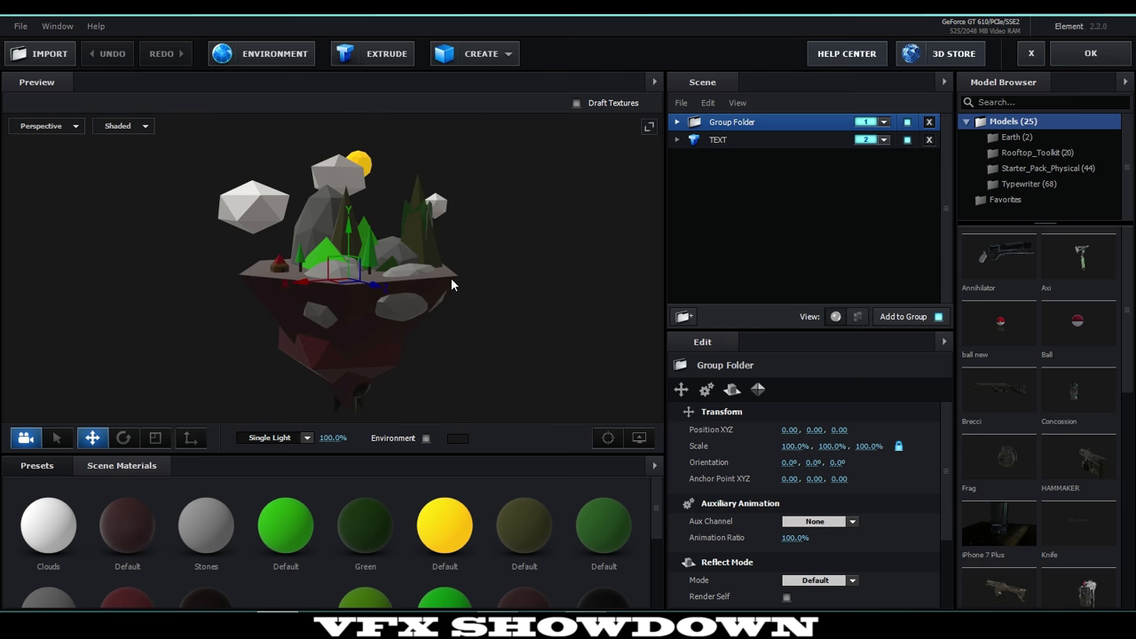
pyautogui.moveTo(451, 277); pyautogui.dragTo(506, 249)
pyautogui.scroll(4, 435, 279)
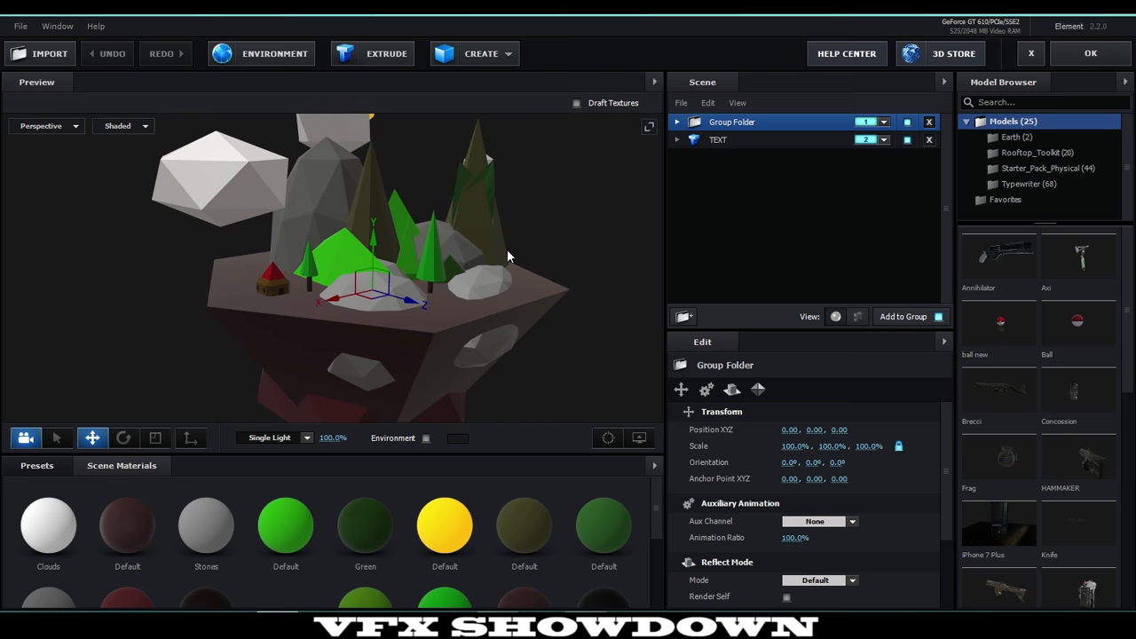
pyautogui.click(736, 140)
pyautogui.scroll(-5, 499, 310)
pyautogui.moveTo(498, 311); pyautogui.dragTo(470, 297)
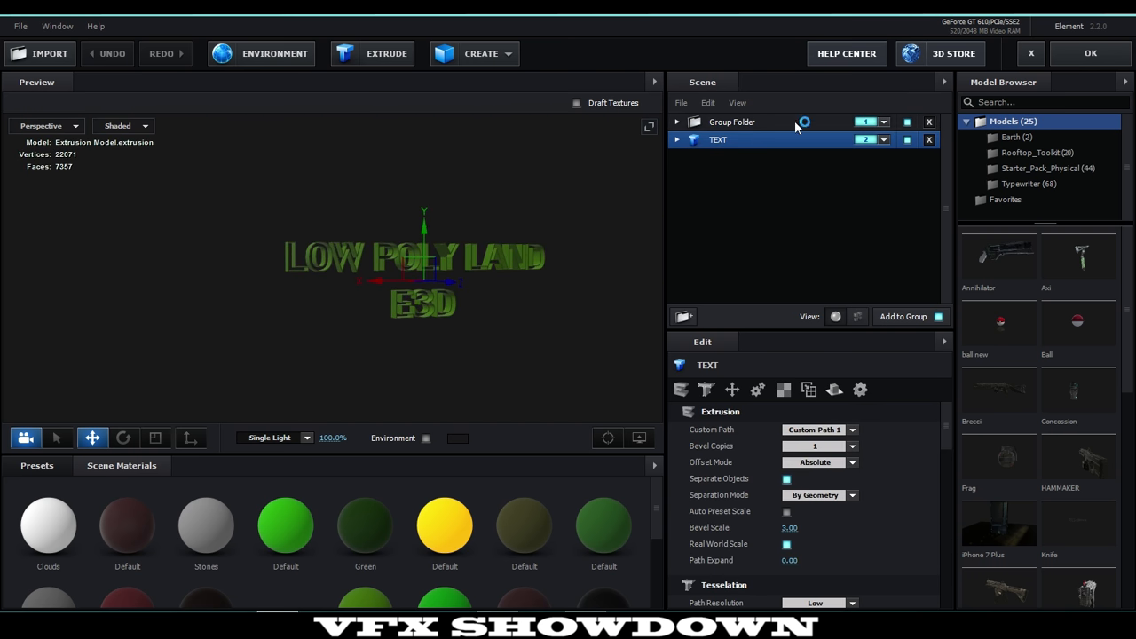
# Examine the models inside the island's group folder, its low poly shapes up close and the available primitive types
pyautogui.click(754, 126)
pyautogui.click(676, 122)
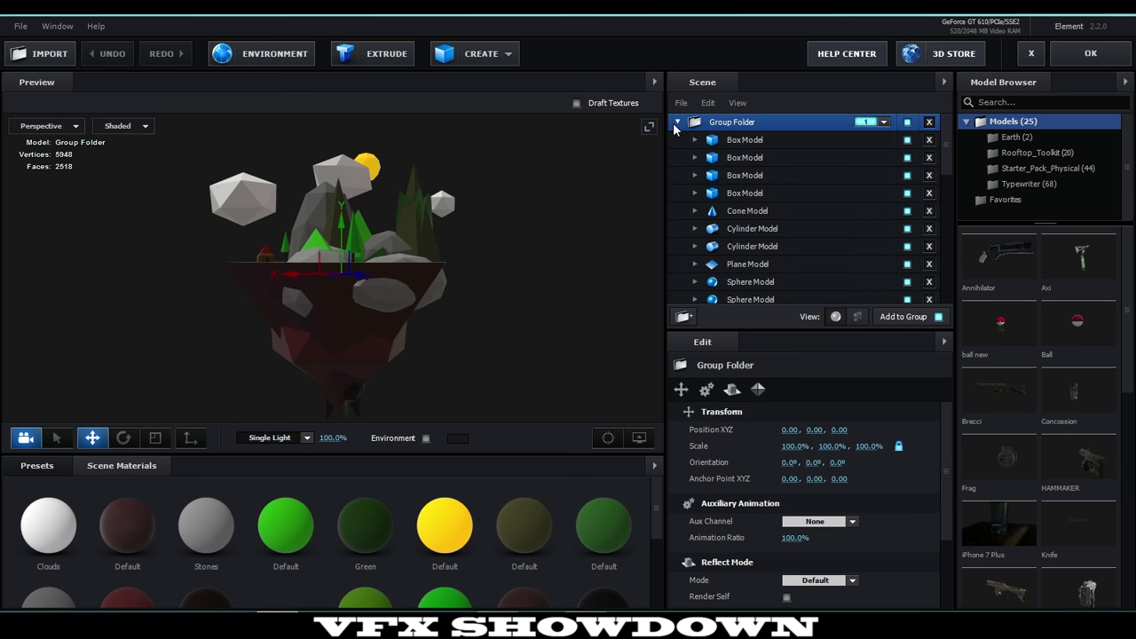
pyautogui.moveTo(426, 254); pyautogui.dragTo(382, 258)
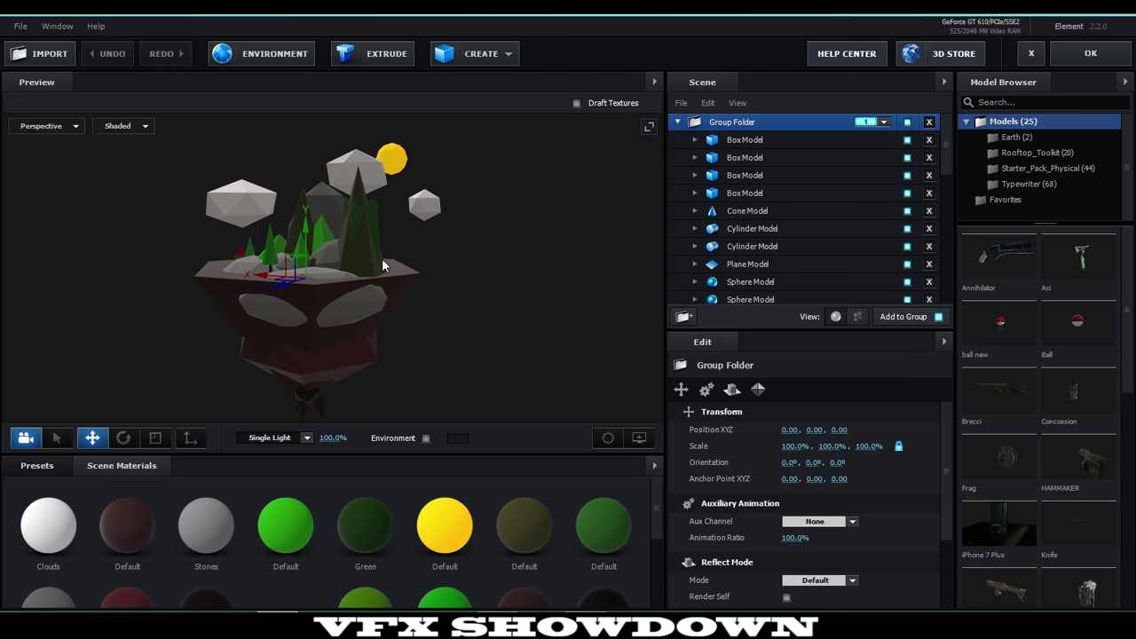
pyautogui.click(653, 465)
pyautogui.click(735, 483)
pyautogui.scroll(-3, 444, 528)
pyautogui.scroll(3, 355, 561)
pyautogui.moveTo(376, 355); pyautogui.dragTo(446, 345)
pyautogui.scroll(5, 390, 354)
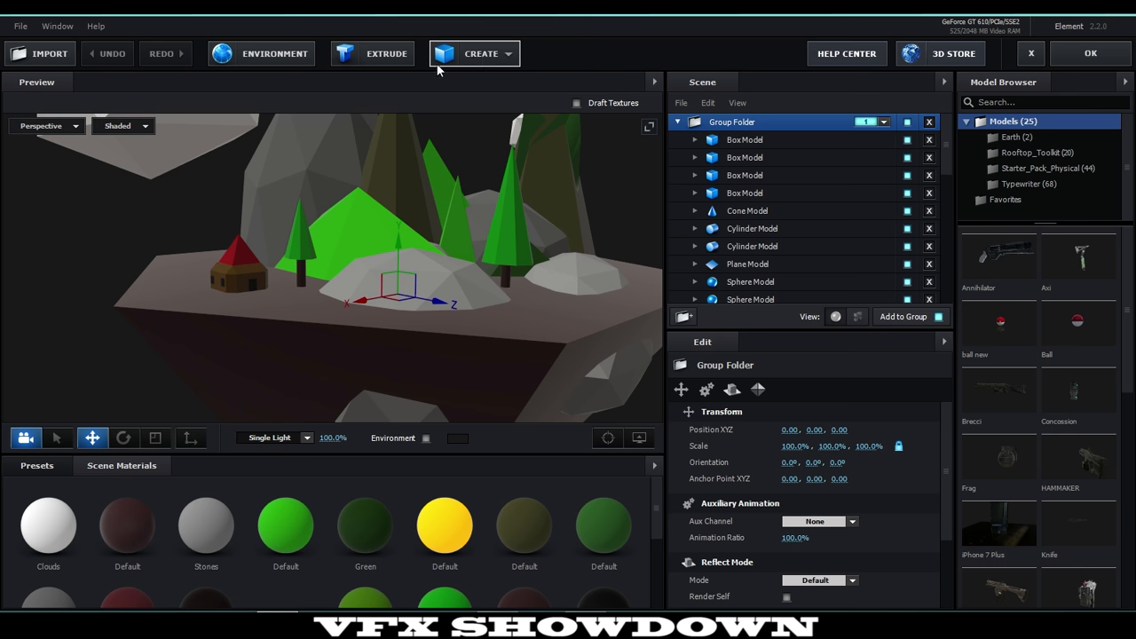
pyautogui.click(479, 62)
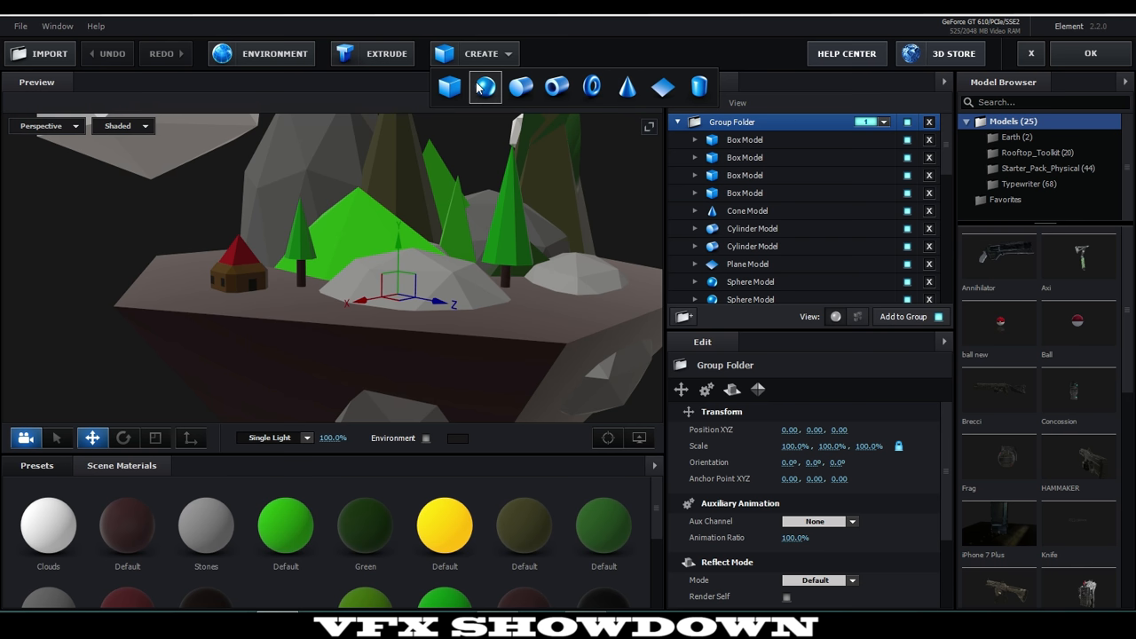
pyautogui.scroll(-5, 487, 192)
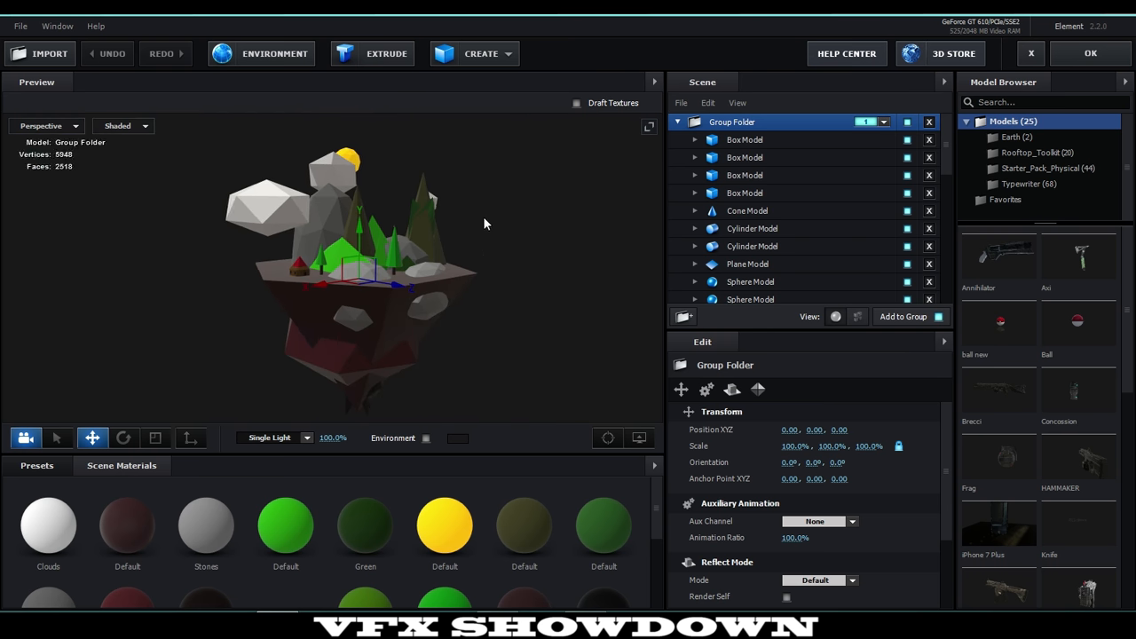
# Add a new empty group folder below TEXT and collapse the island's group folder
pyautogui.click(678, 121)
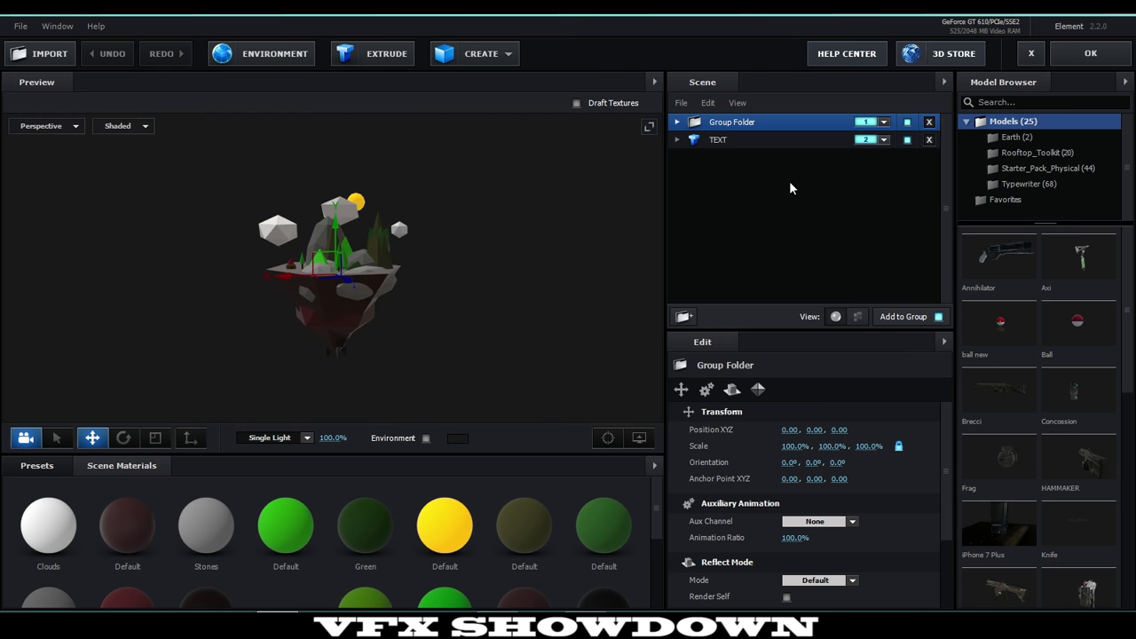
pyautogui.click(684, 316)
pyautogui.moveTo(721, 142); pyautogui.dragTo(776, 320)
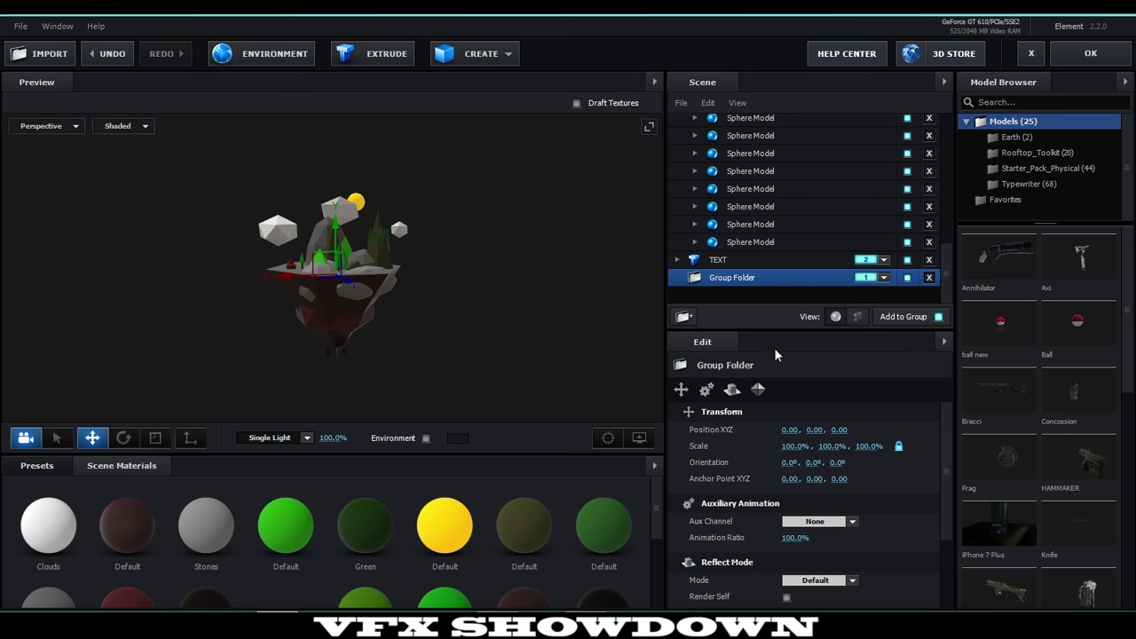
pyautogui.scroll(8, 691, 138)
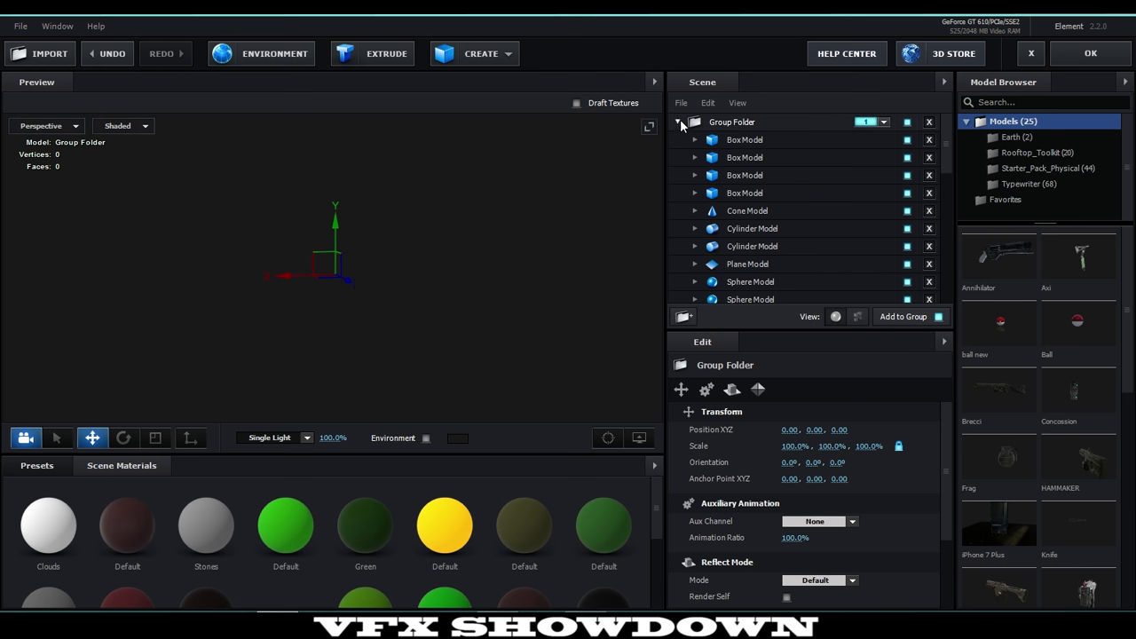
pyautogui.click(678, 121)
# Assign the new group folder to group 4 and hide the island folder and TEXT
pyautogui.click(816, 158)
pyautogui.click(883, 157)
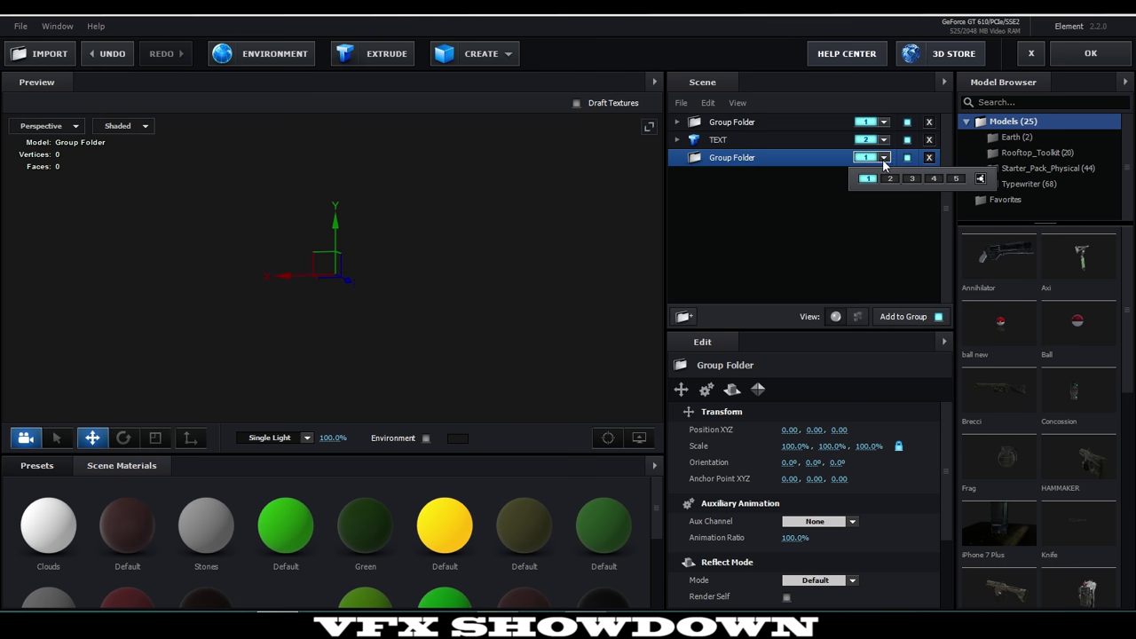
pyautogui.click(912, 178)
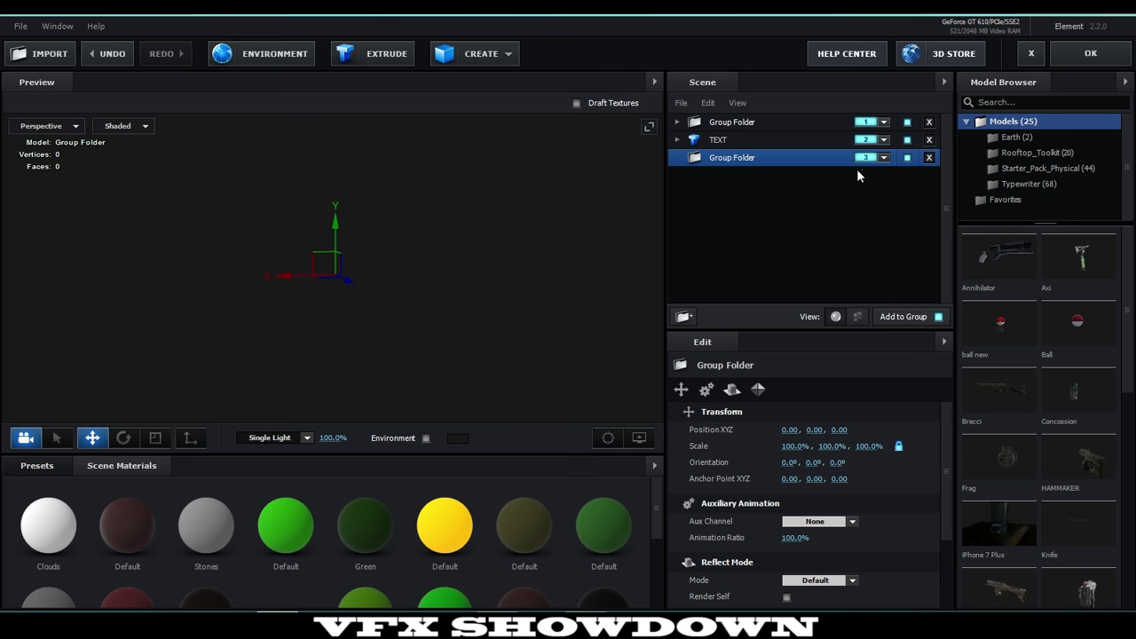
pyautogui.click(883, 157)
pyautogui.click(933, 178)
pyautogui.click(907, 139)
# Create a cone primitive inside the new group folder
pyautogui.click(480, 55)
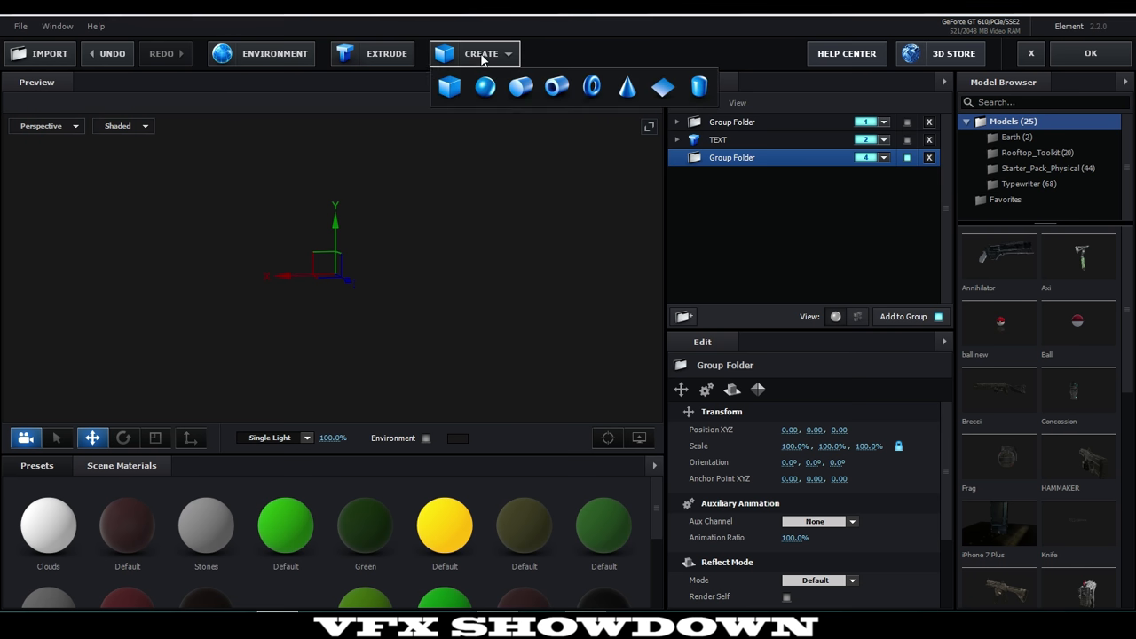
pyautogui.click(628, 87)
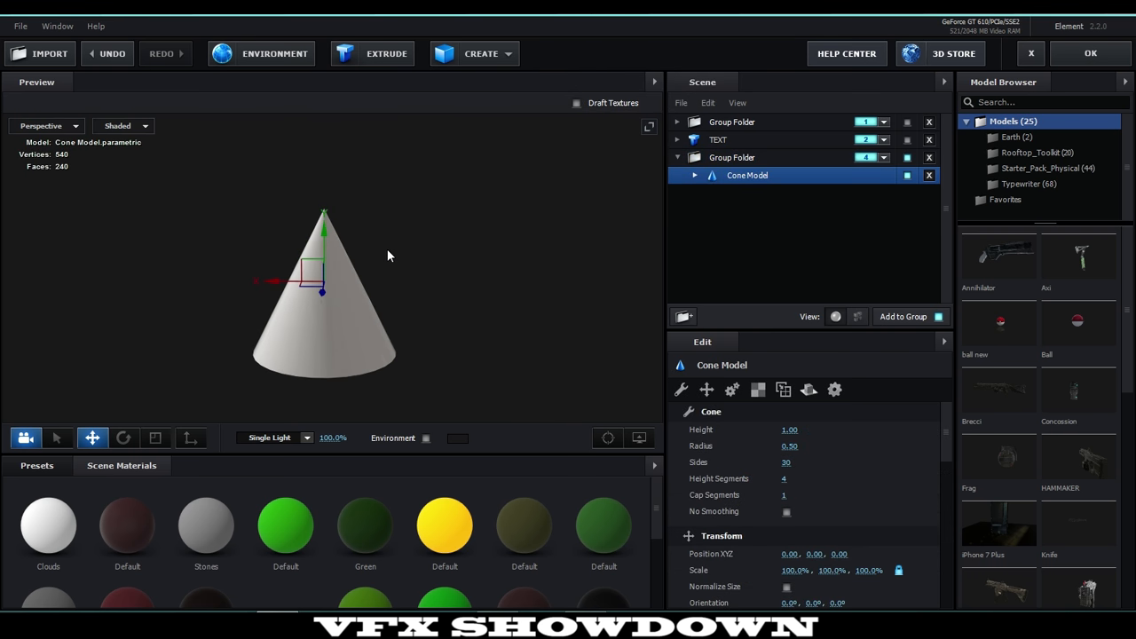
pyautogui.moveTo(380, 276); pyautogui.dragTo(397, 295)
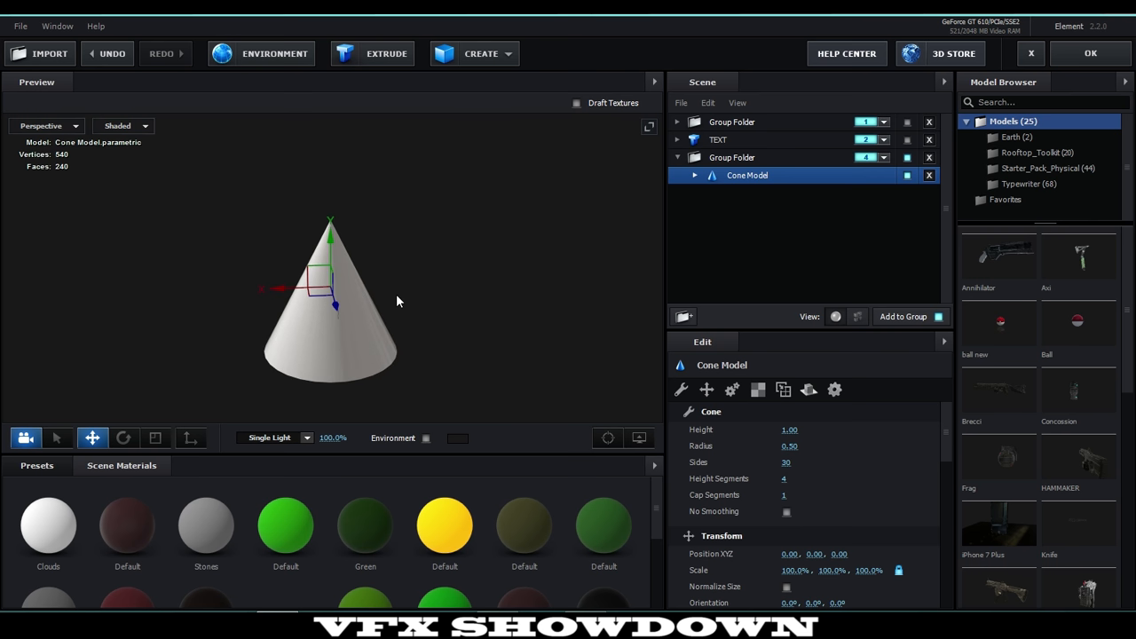
# Rotate the cone 180° about its Z axis so its tip points down
pyautogui.click(124, 437)
pyautogui.moveTo(349, 370); pyautogui.dragTo(352, 367)
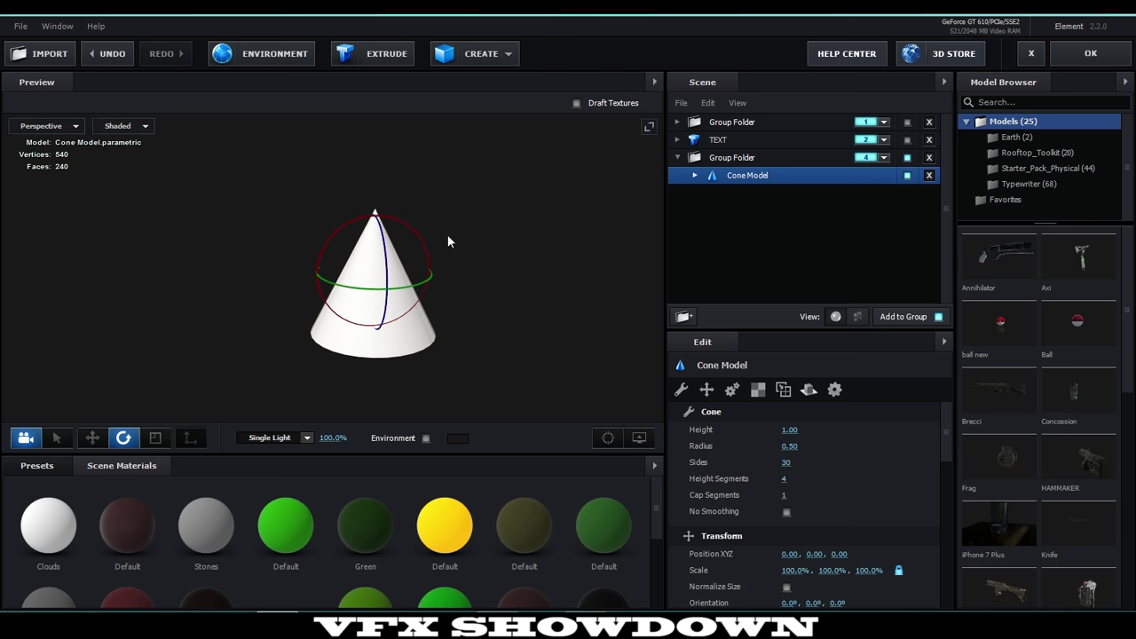
pyautogui.moveTo(458, 264); pyautogui.dragTo(408, 279)
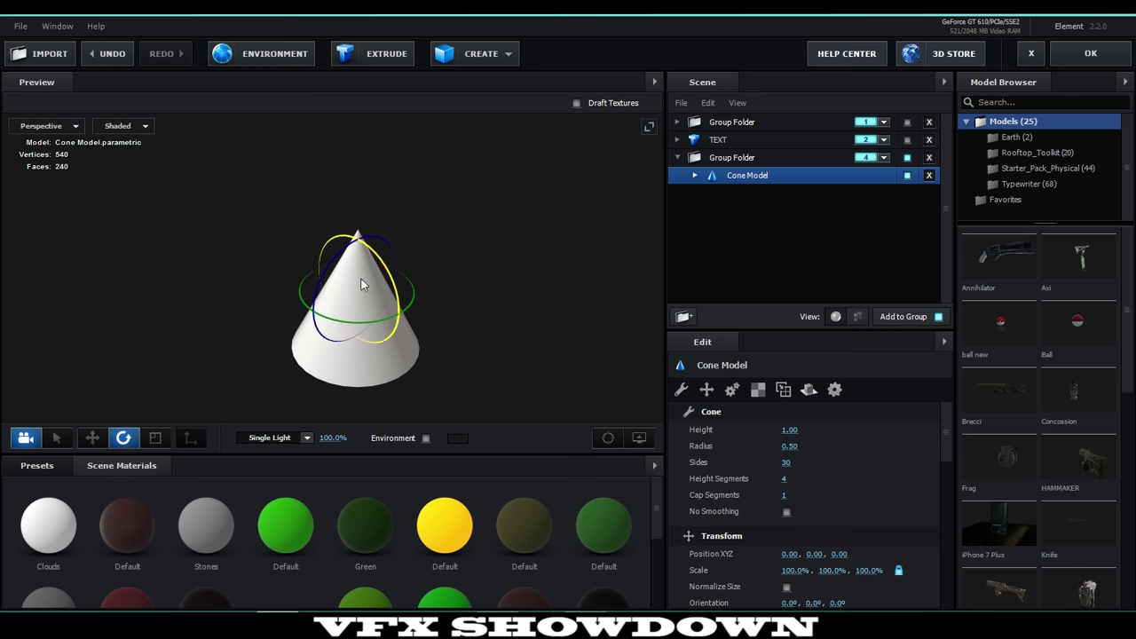
pyautogui.moveTo(321, 286); pyautogui.dragTo(269, 444)
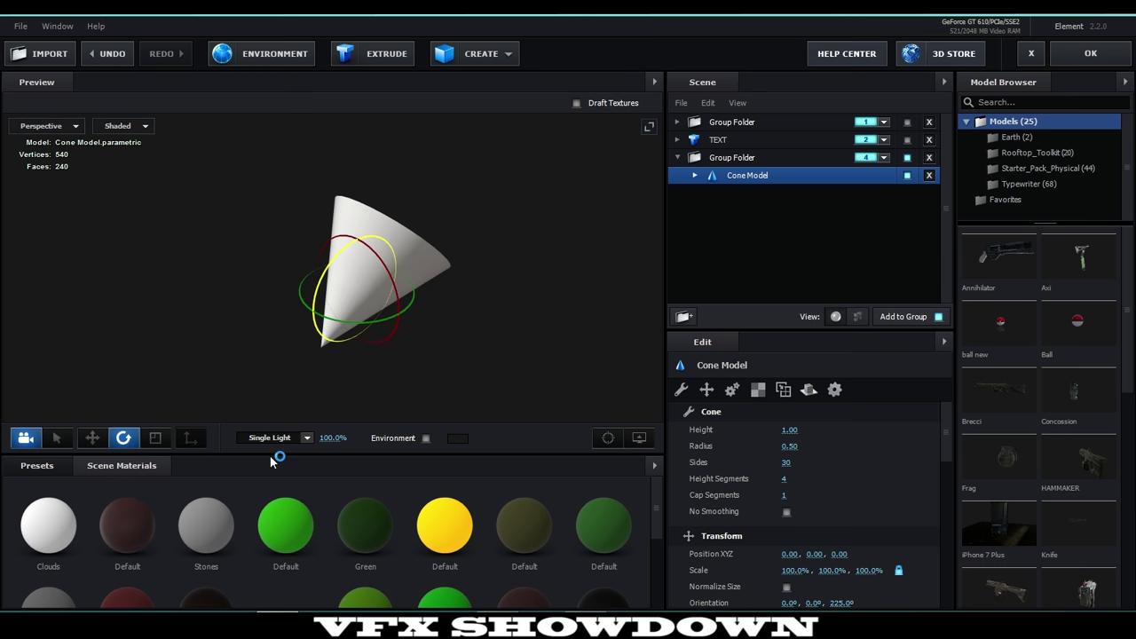
pyautogui.keyDown('shift'); pyautogui.moveTo(276, 492); pyautogui.dragTo(278, 500); pyautogui.keyUp('shift')
pyautogui.moveTo(263, 276)
pyautogui.mouseDown()
pyautogui.moveTo(343, 273)
pyautogui.moveTo(293, 259)
pyautogui.moveTo(263, 291)
pyautogui.moveTo(258, 284)
pyautogui.mouseUp()
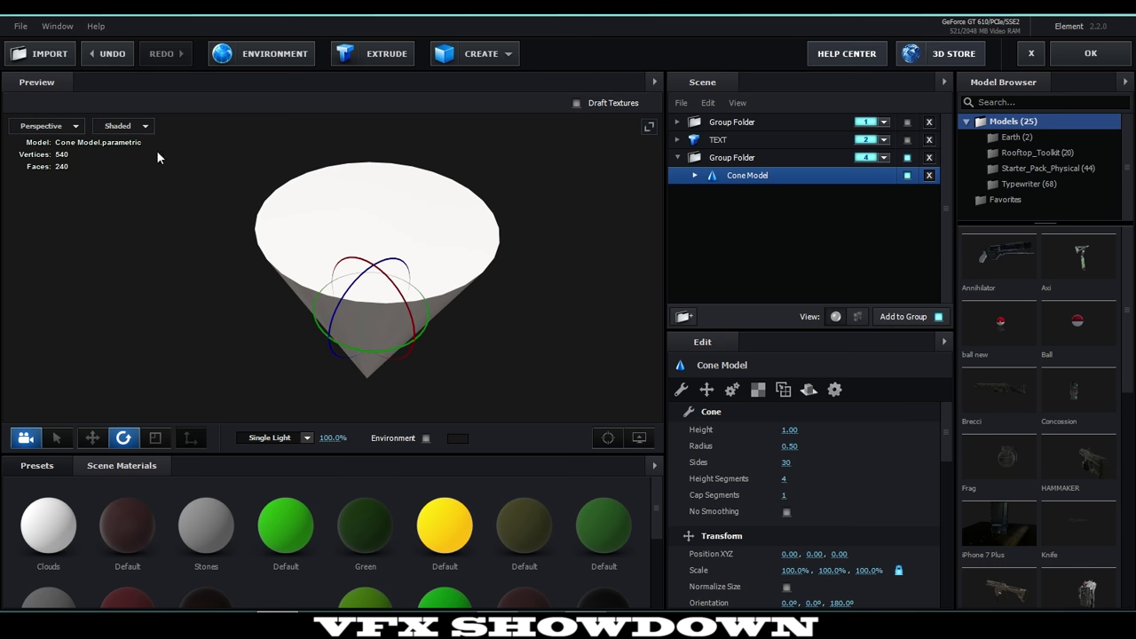
# Switch the preview to Wireframe shading and examine the cone's flat cap and side segments
pyautogui.click(142, 125)
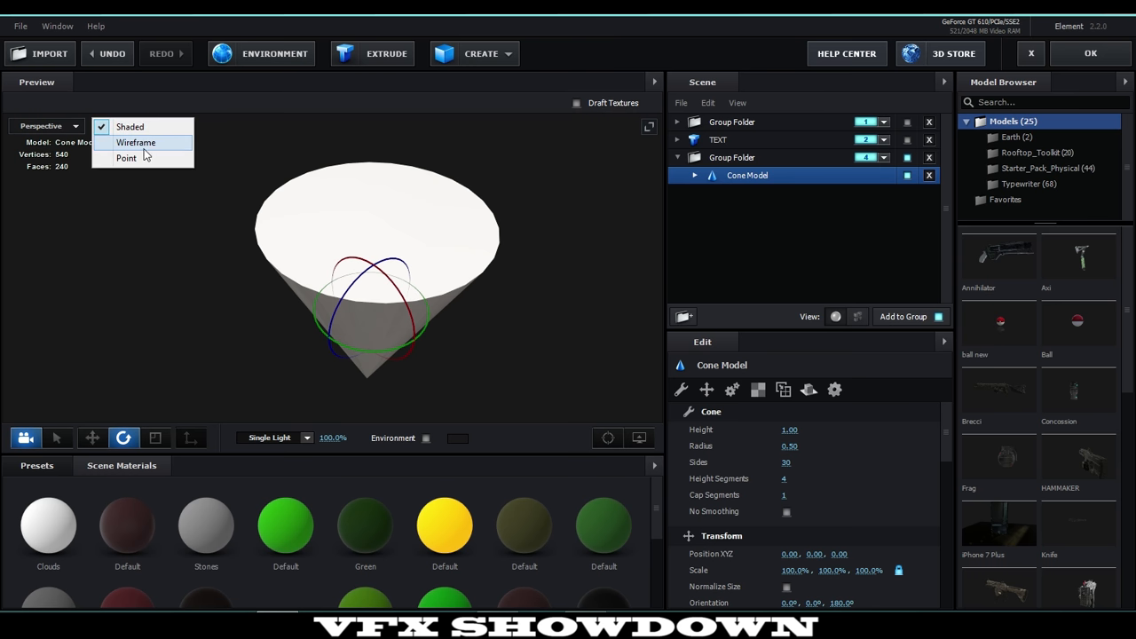
pyautogui.click(140, 143)
pyautogui.moveTo(440, 218); pyautogui.dragTo(448, 251)
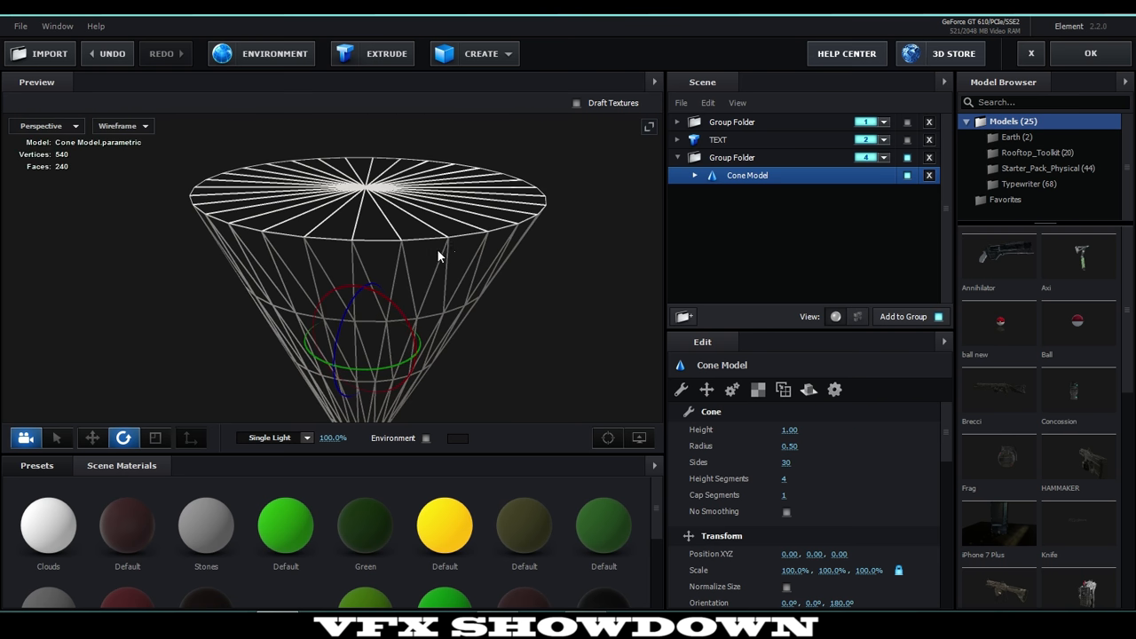
pyautogui.scroll(-3, 433, 251)
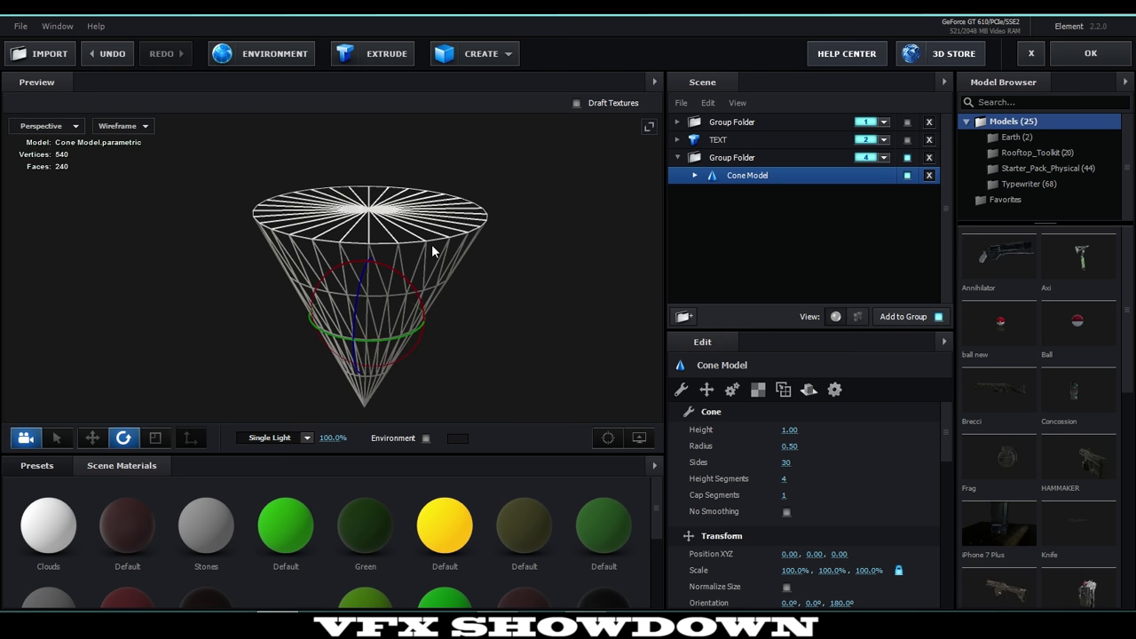
pyautogui.scroll(5, 431, 244)
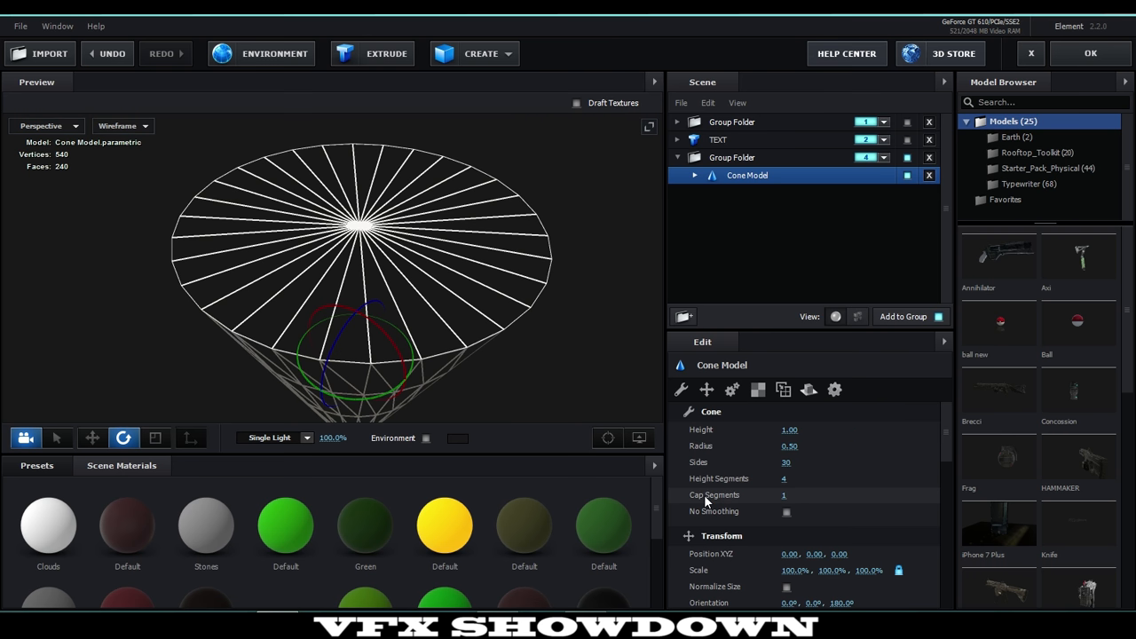
pyautogui.moveTo(525, 324); pyautogui.dragTo(411, 168)
pyautogui.moveTo(413, 282); pyautogui.dragTo(383, 226)
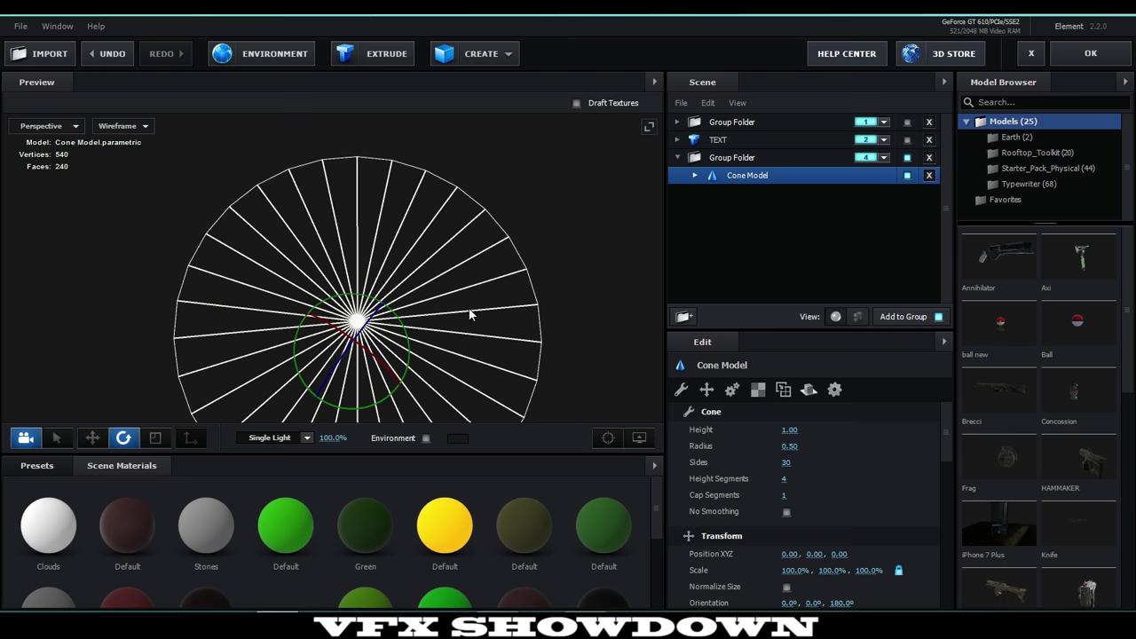
pyautogui.moveTo(470, 314); pyautogui.dragTo(577, 372)
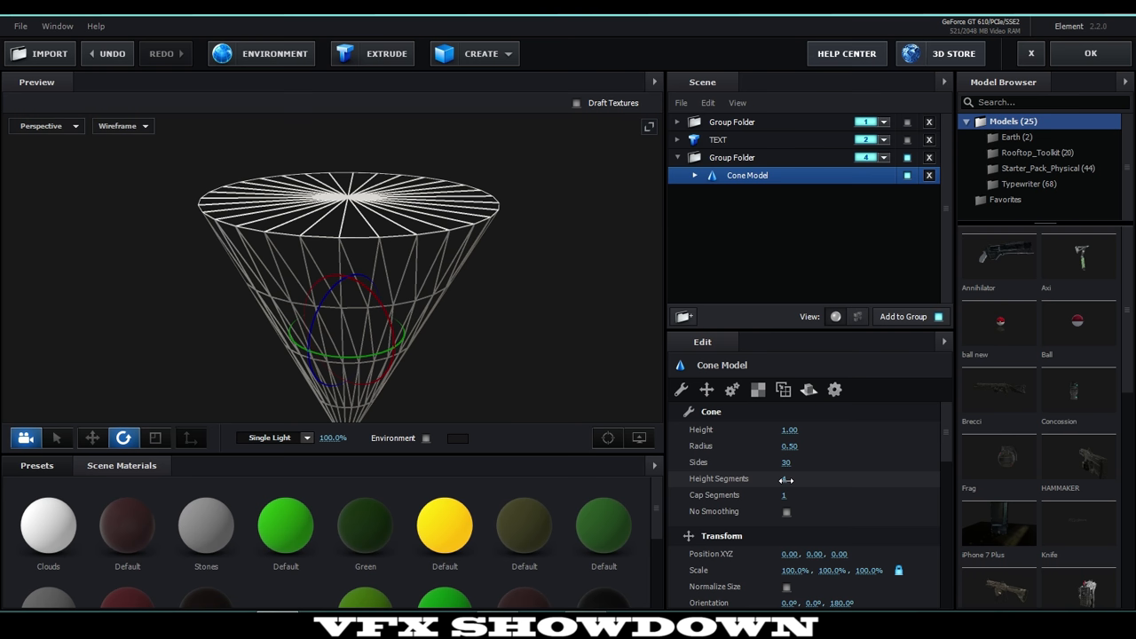
# Set the cone's Height Segments to 2 and check the mesh from the side and above
pyautogui.moveTo(786, 480); pyautogui.dragTo(821, 478)
pyautogui.moveTo(520, 381); pyautogui.dragTo(478, 313)
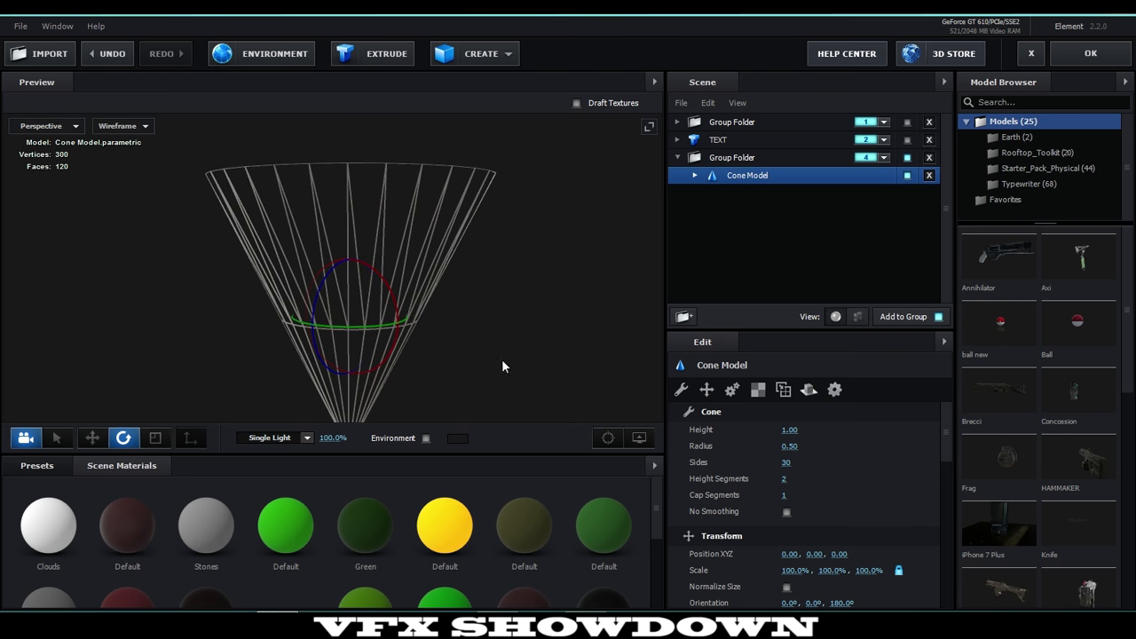
pyautogui.moveTo(502, 365); pyautogui.dragTo(621, 380)
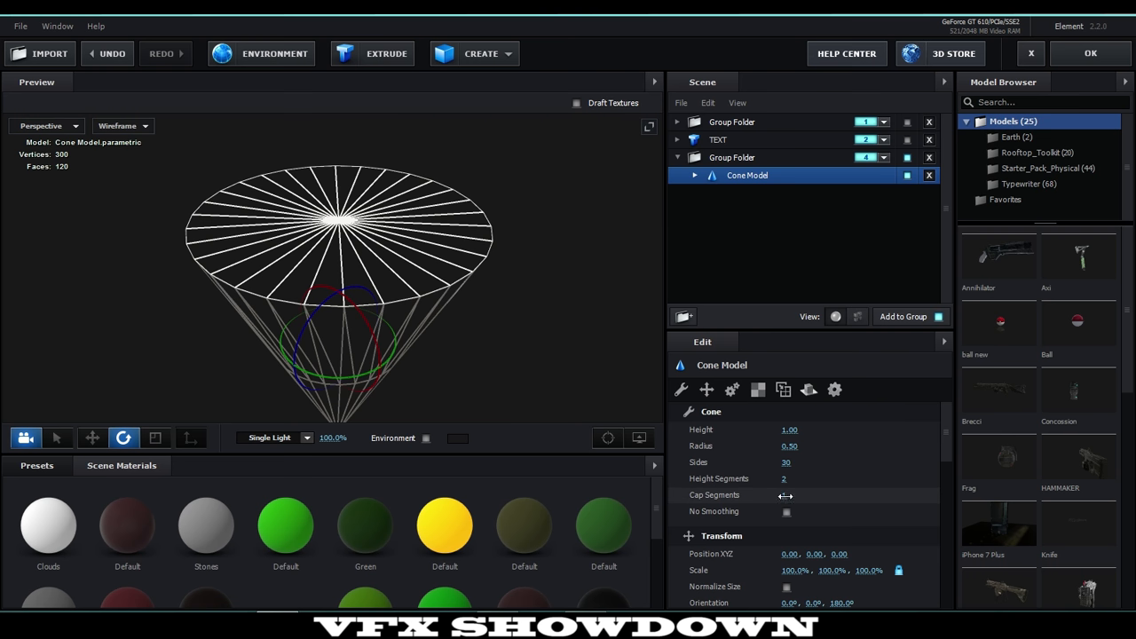
# Set the cone's Cap Segments to 2 and turn on No Smoothing
pyautogui.moveTo(785, 495); pyautogui.dragTo(852, 492)
pyautogui.moveTo(602, 379); pyautogui.dragTo(544, 316)
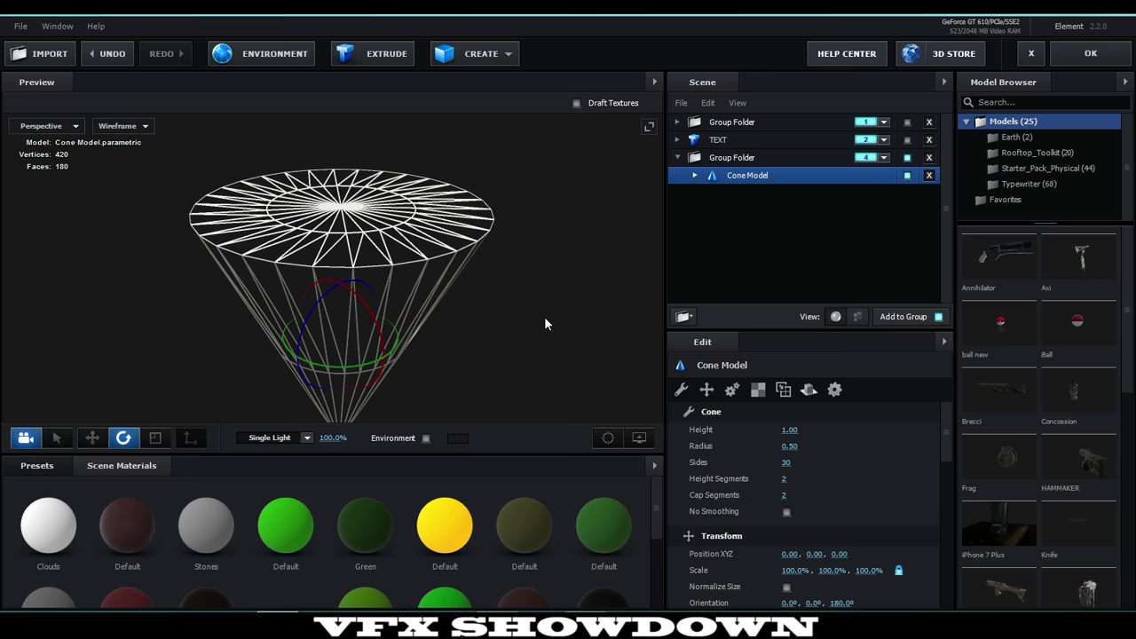
pyautogui.scroll(-5, 788, 514)
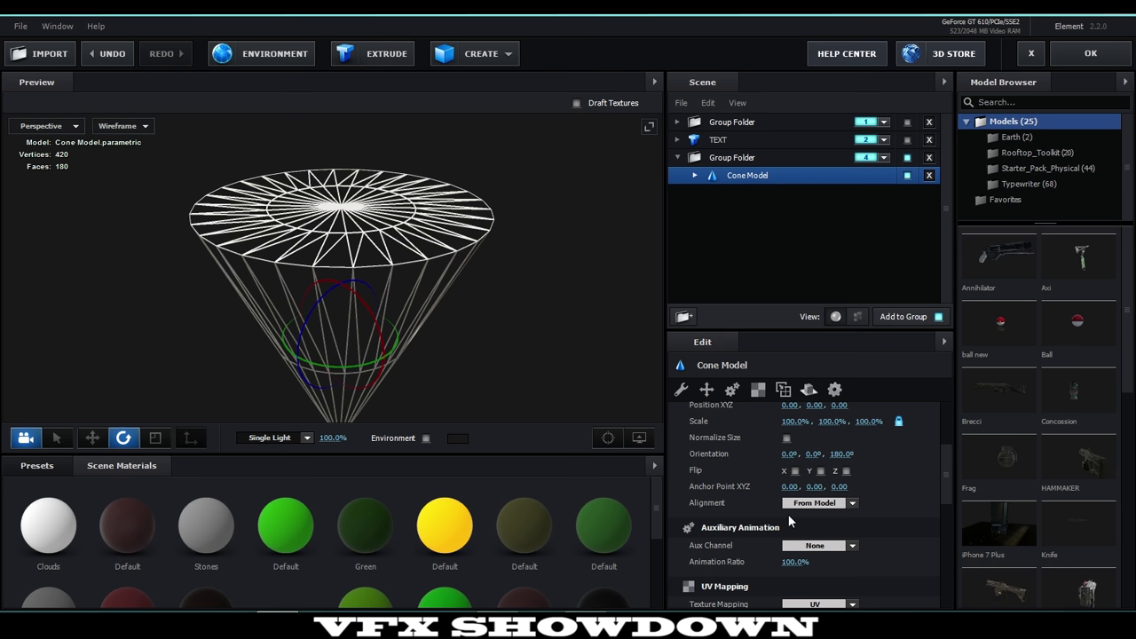
pyautogui.scroll(5, 788, 514)
pyautogui.scroll(-6, 755, 448)
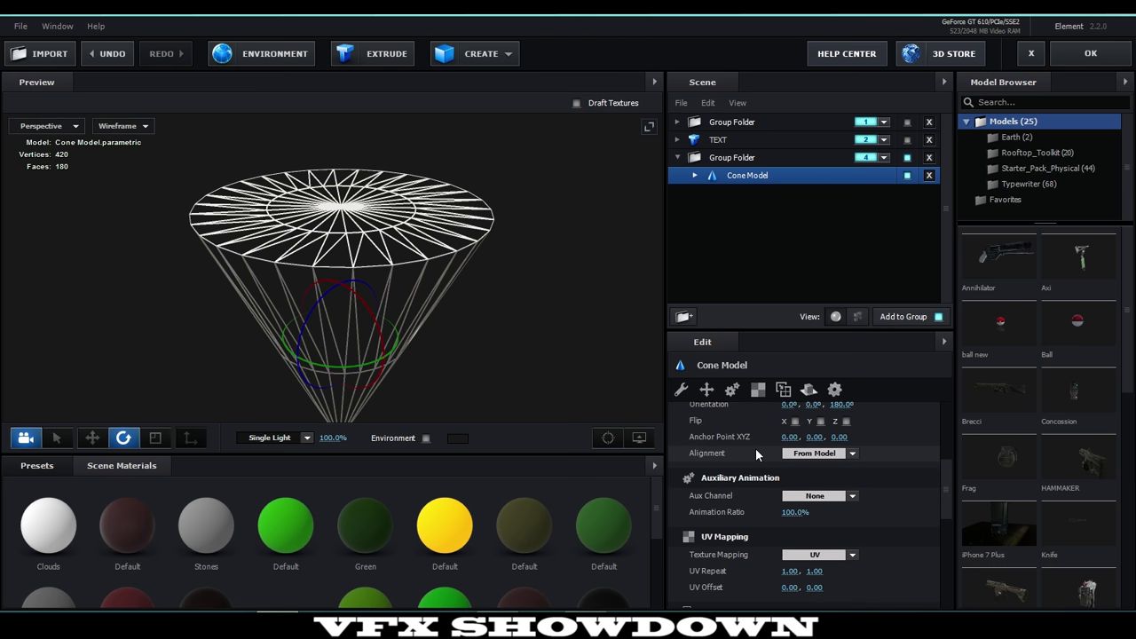
pyautogui.scroll(-4, 684, 505)
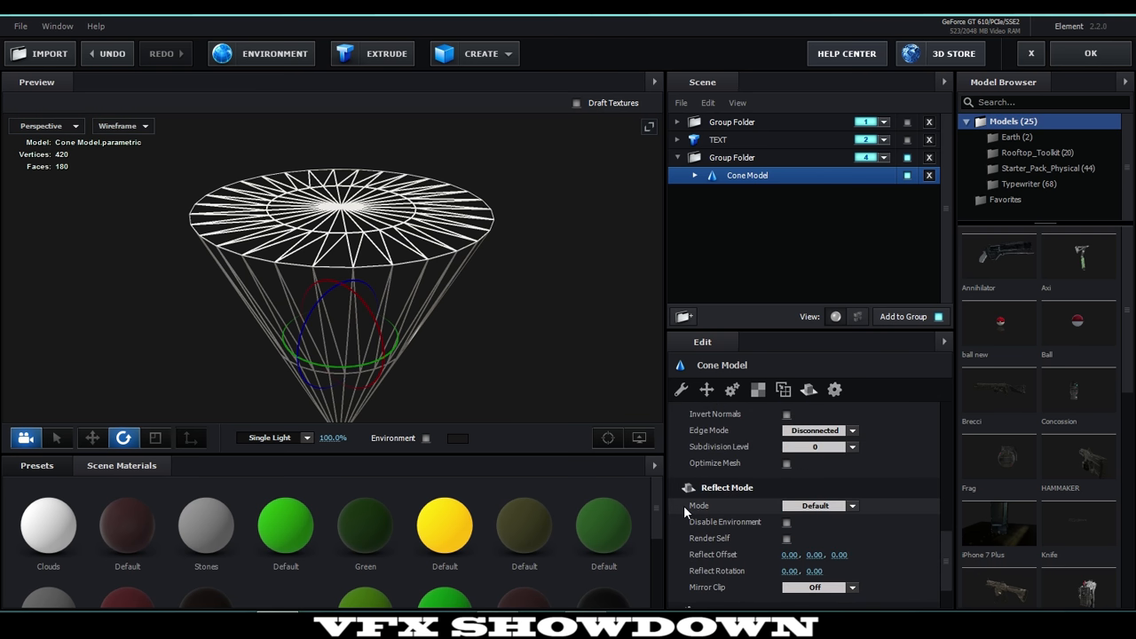
pyautogui.scroll(-2, 684, 505)
pyautogui.scroll(6, 684, 504)
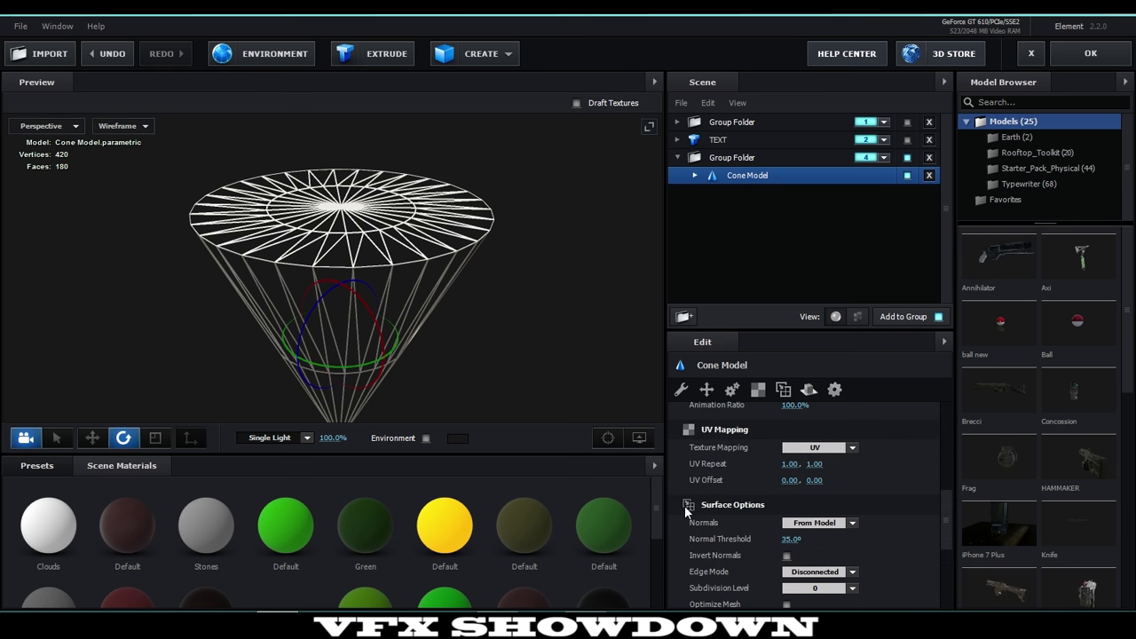
pyautogui.scroll(1, 685, 511)
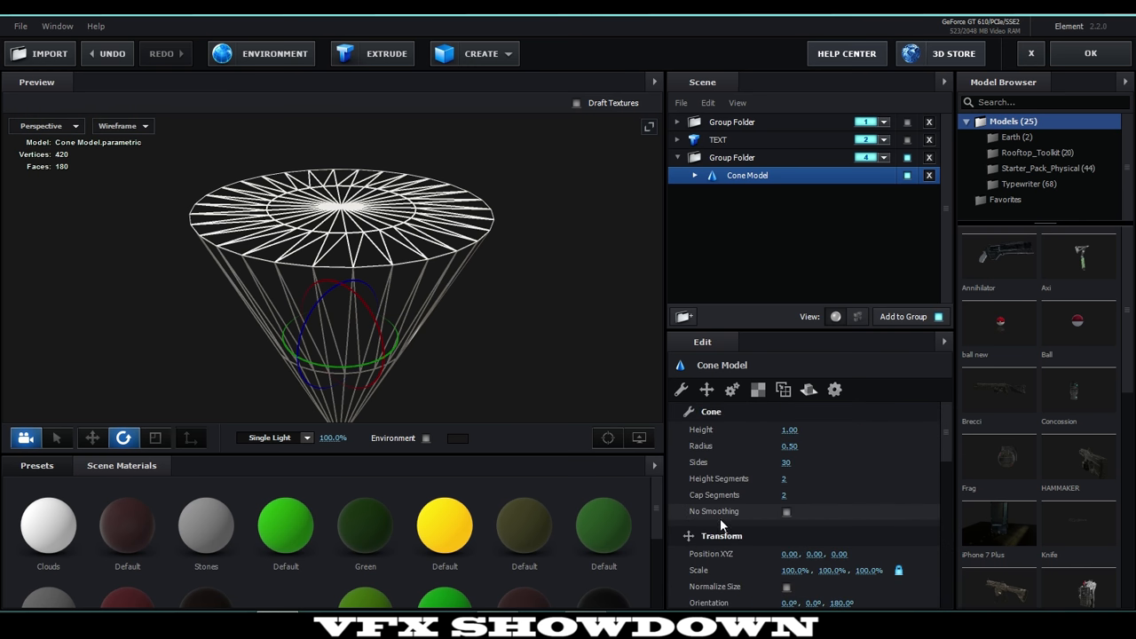
pyautogui.click(786, 512)
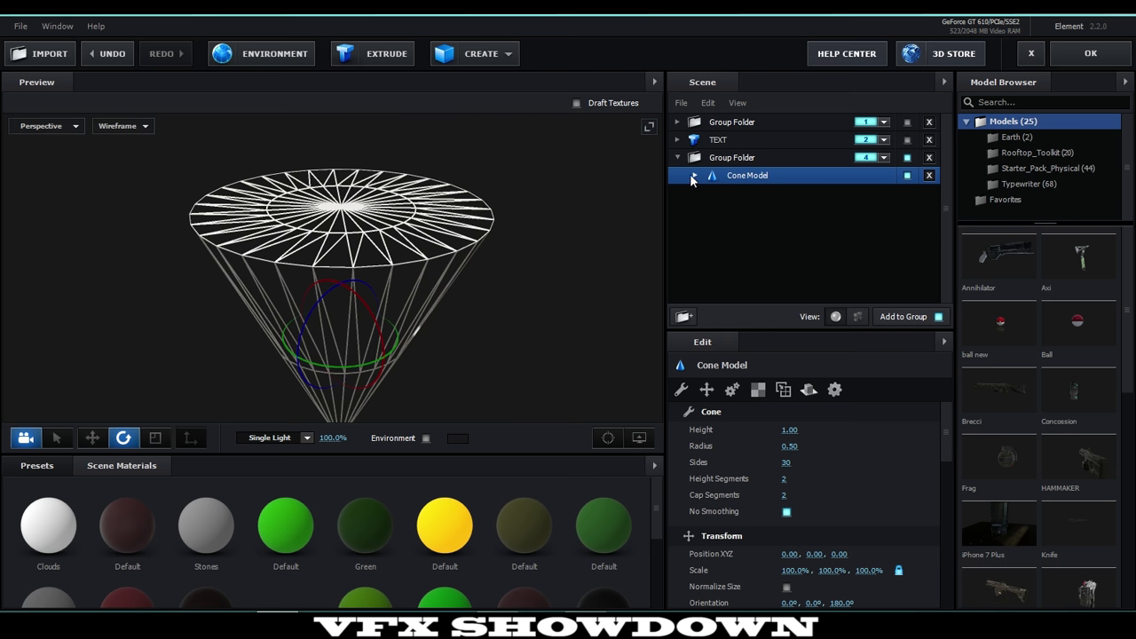
# Examine the cone's Default material settings, including its Advanced options, and return to the cone model's properties
pyautogui.click(693, 175)
pyautogui.click(763, 193)
pyautogui.scroll(-5, 739, 461)
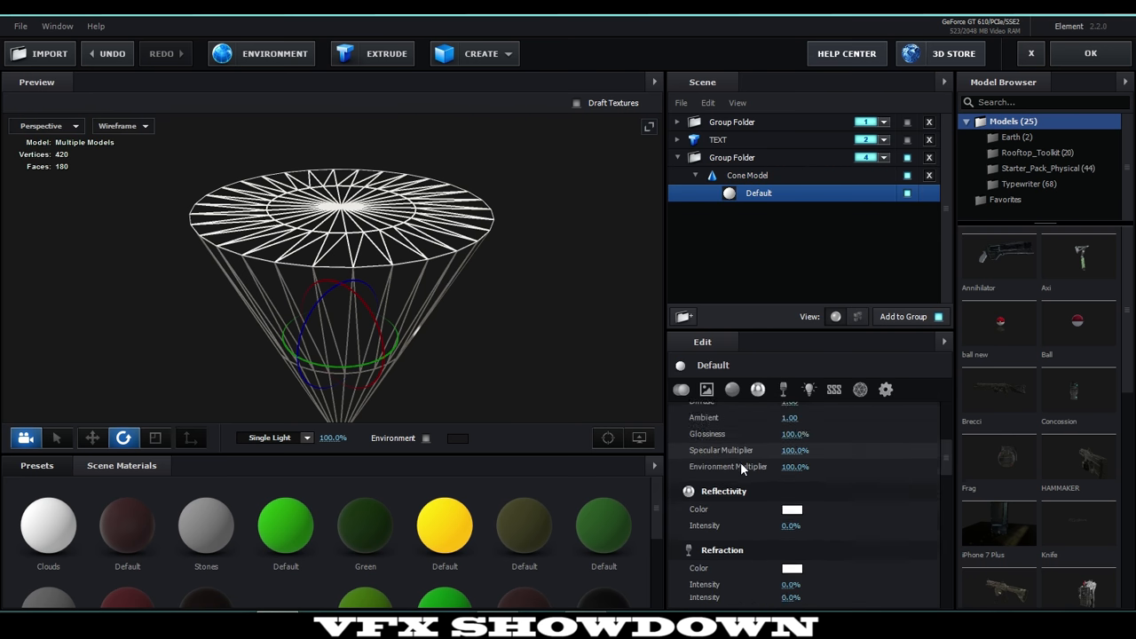
pyautogui.scroll(-10, 740, 461)
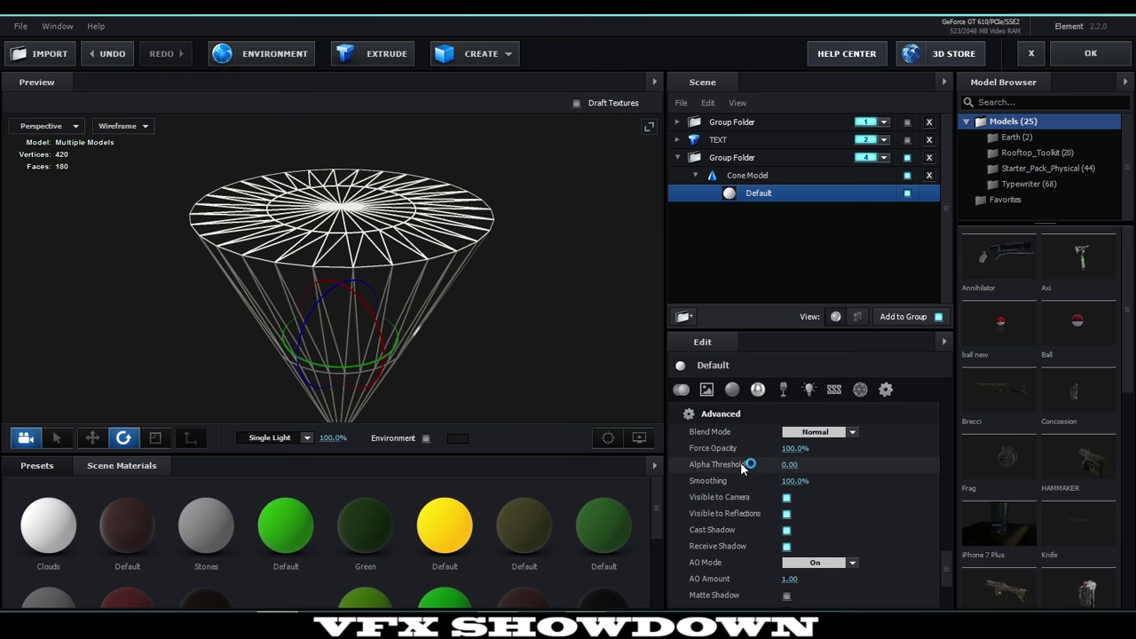
pyautogui.scroll(-3, 740, 461)
pyautogui.scroll(5, 740, 458)
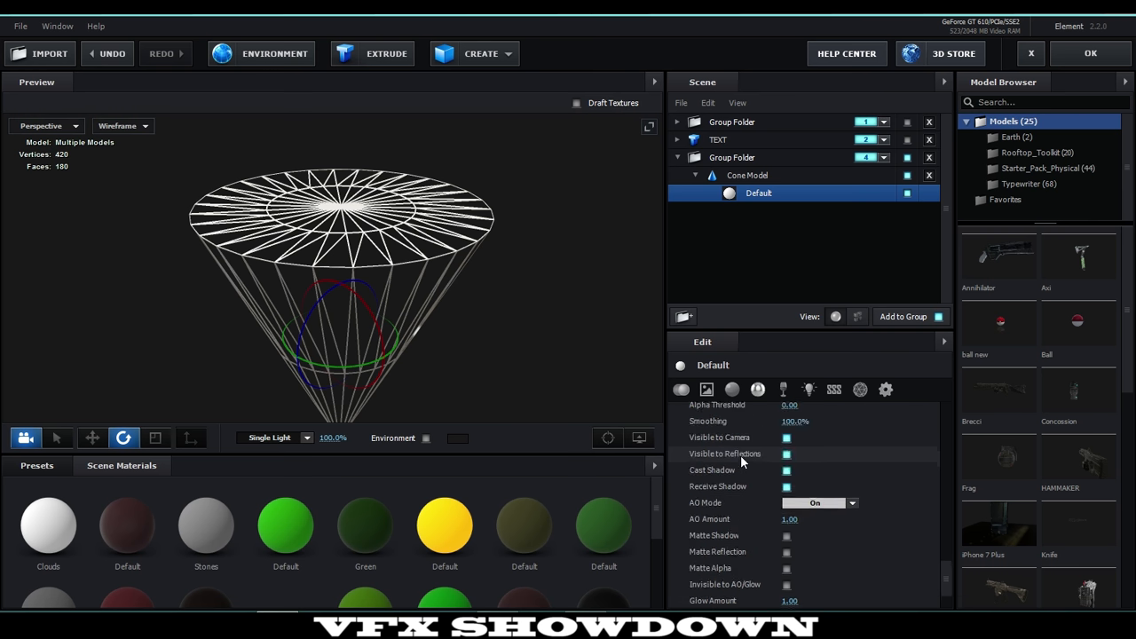
pyautogui.click(697, 175)
# Set the cone's Normal Threshold to 0° and its Normals to Dynamic (Deform)
pyautogui.scroll(-3, 761, 479)
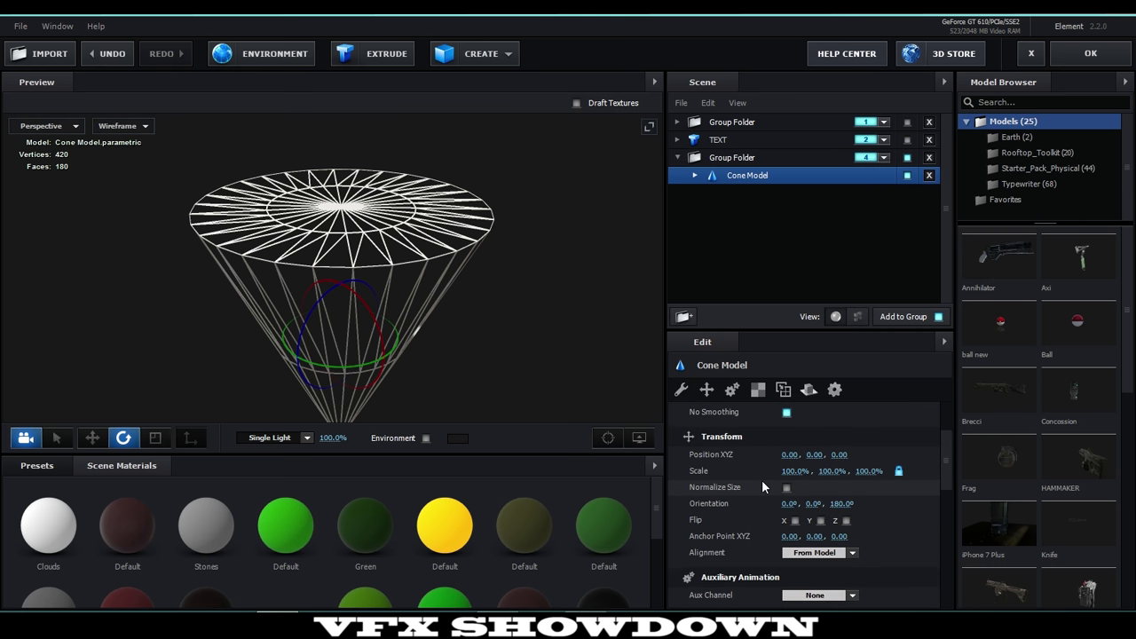
pyautogui.scroll(-3, 761, 479)
pyautogui.scroll(2, 761, 479)
pyautogui.scroll(-2, 761, 475)
pyautogui.scroll(-3, 761, 472)
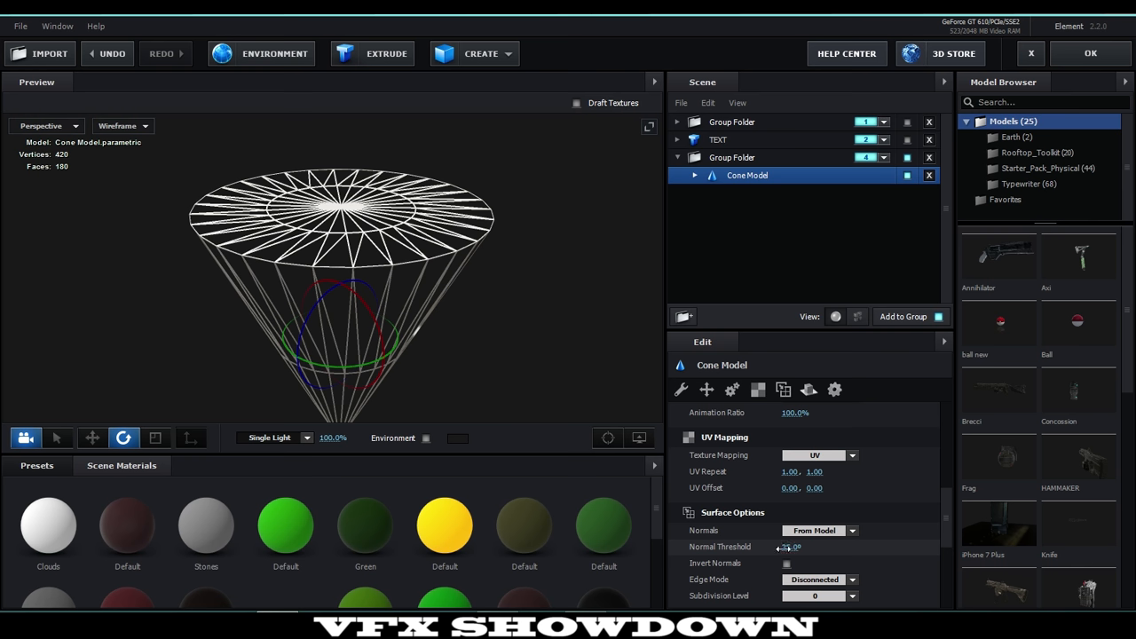
pyautogui.moveTo(753, 548); pyautogui.dragTo(709, 548)
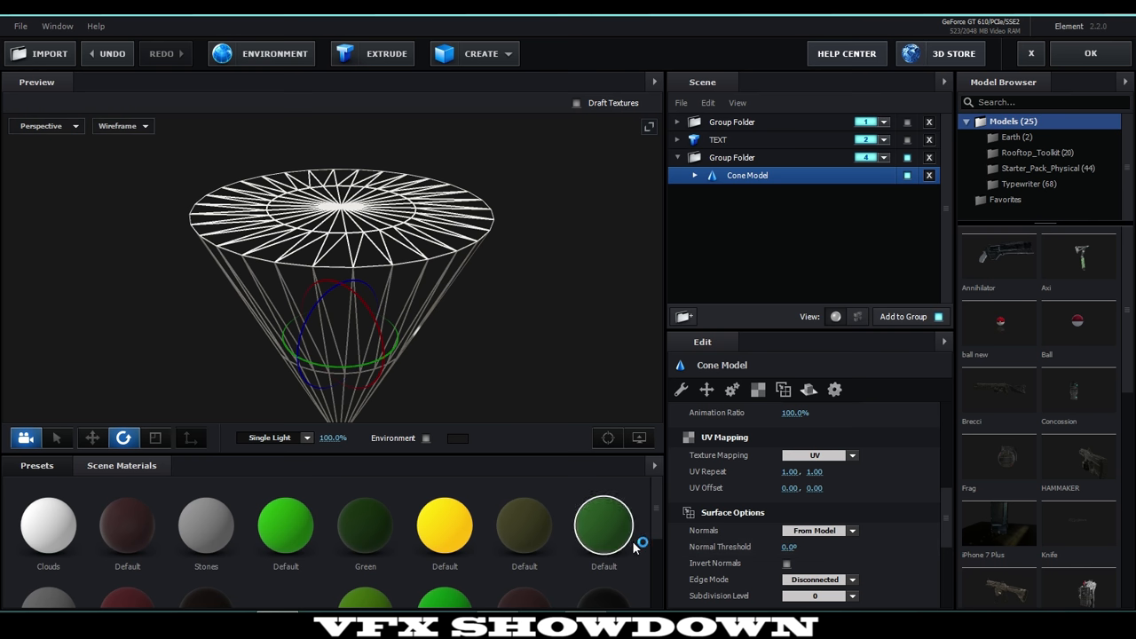
pyautogui.click(823, 533)
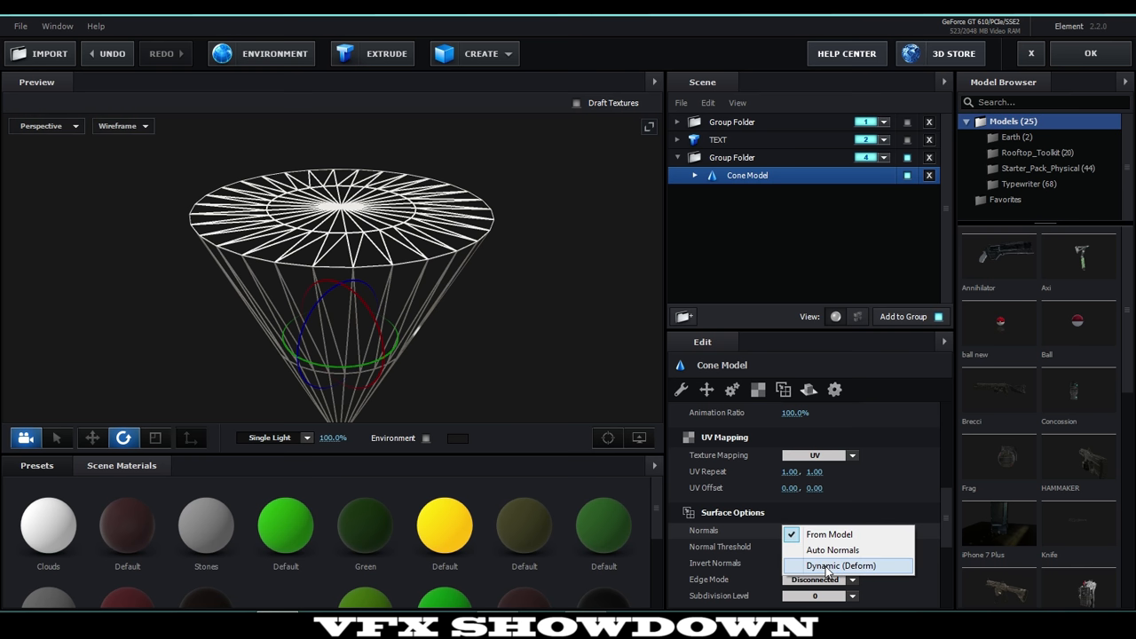
pyautogui.click(826, 566)
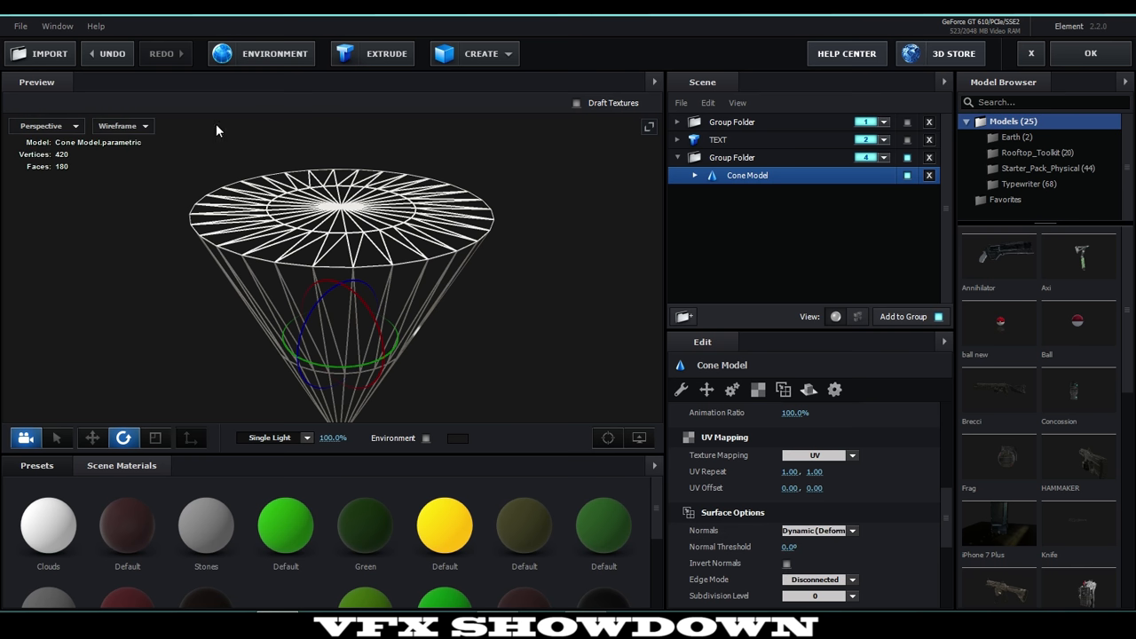
# Switch the preview to Shaded and check the cone's faceted surface from the side
pyautogui.click(142, 125)
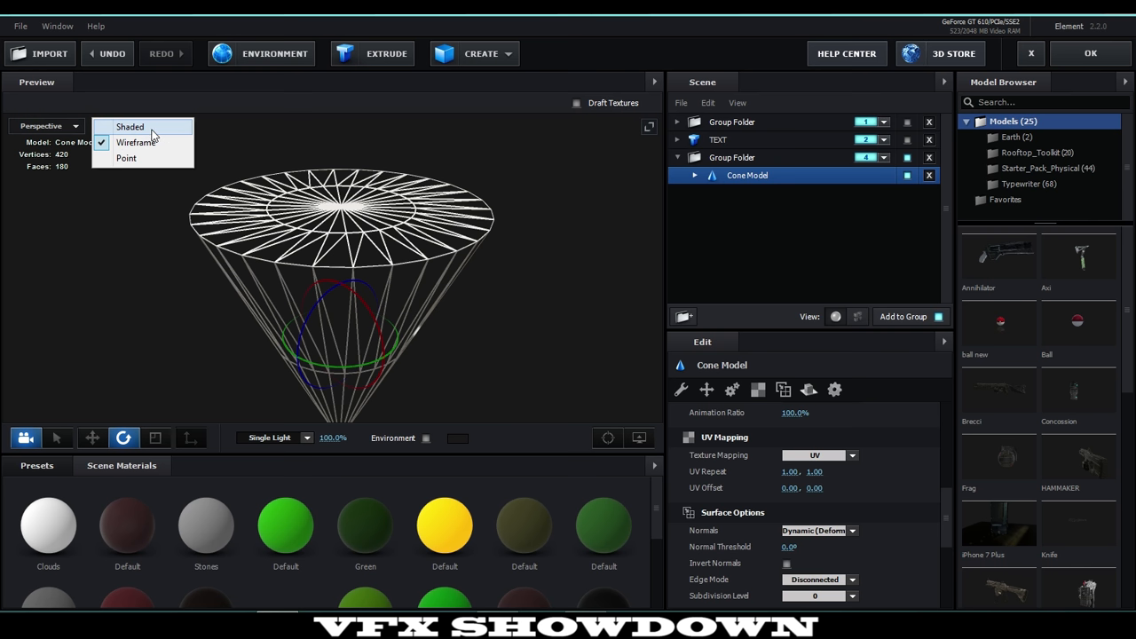
pyautogui.click(154, 130)
pyautogui.moveTo(211, 186); pyautogui.dragTo(326, 183)
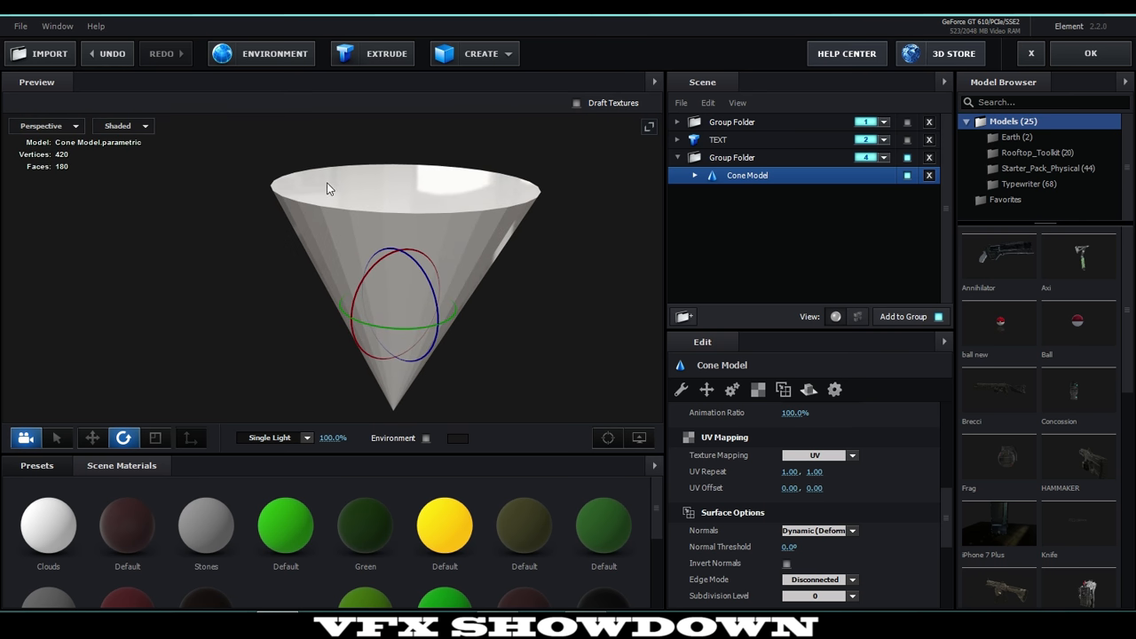
# Set the cone's Cap Segments and Height Segments both to 1
pyautogui.scroll(5, 722, 453)
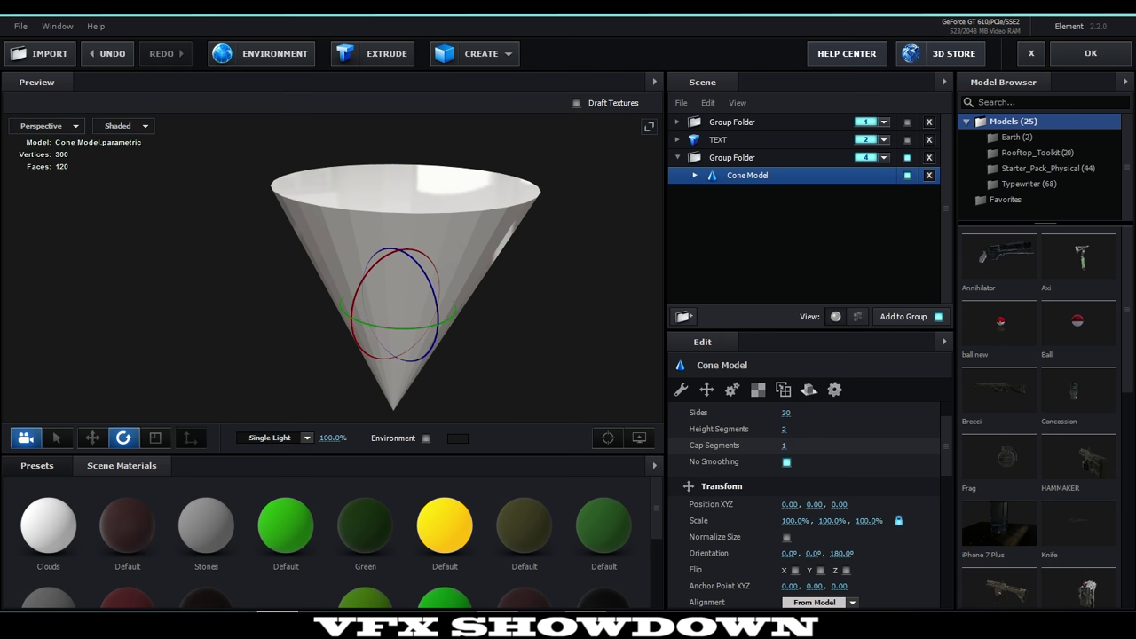
pyautogui.moveTo(497, 259); pyautogui.dragTo(506, 297)
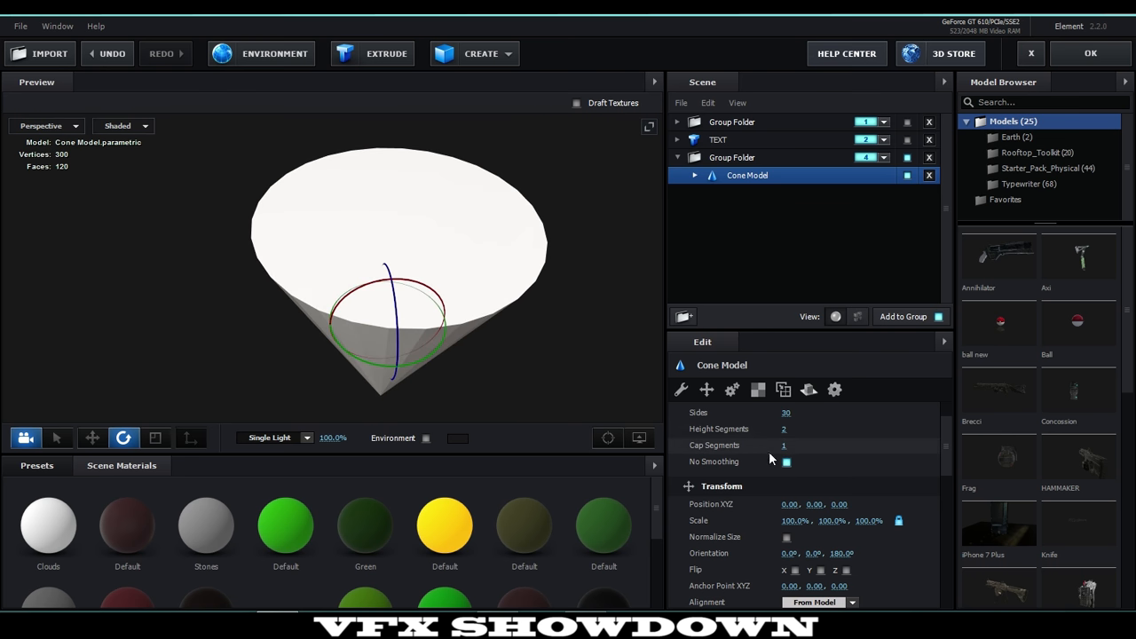
pyautogui.press('Return')
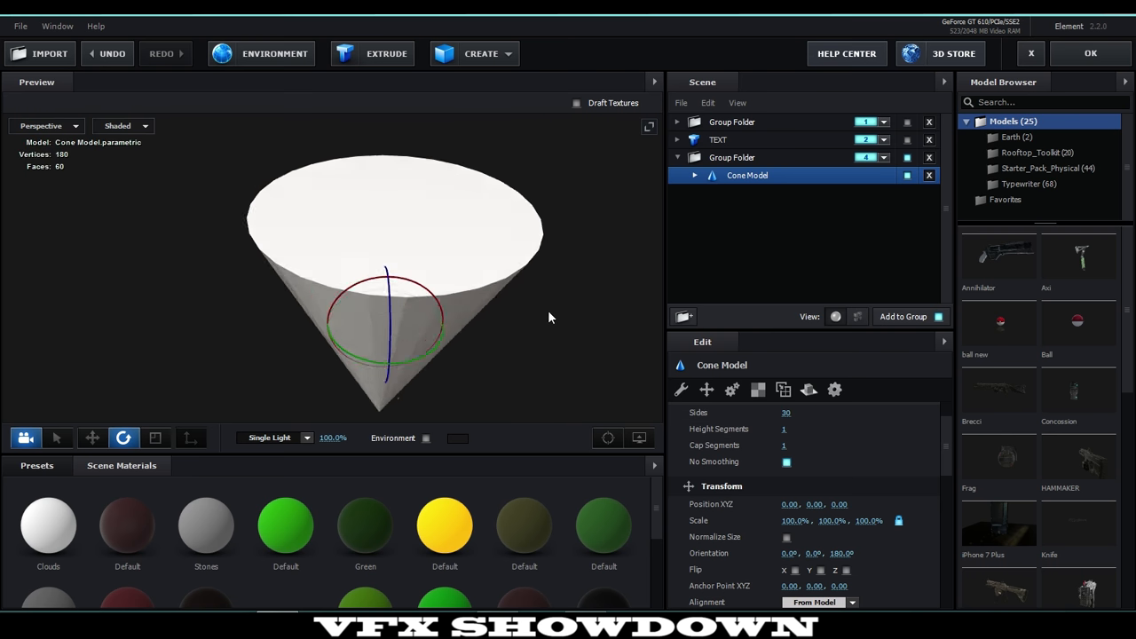
# Reduce the cone's Sides to 6 for a hexagonal low poly shape
pyautogui.scroll(1, 784, 513)
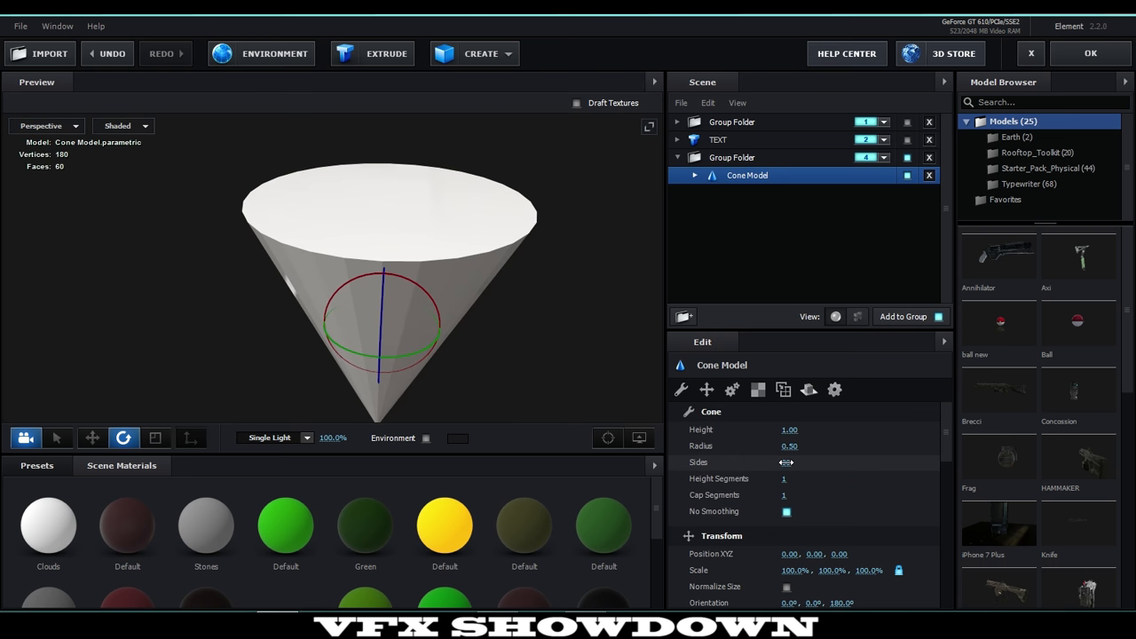
pyautogui.moveTo(783, 461); pyautogui.dragTo(691, 460)
pyautogui.moveTo(497, 295); pyautogui.dragTo(517, 331)
pyautogui.scroll(-3, 478, 332)
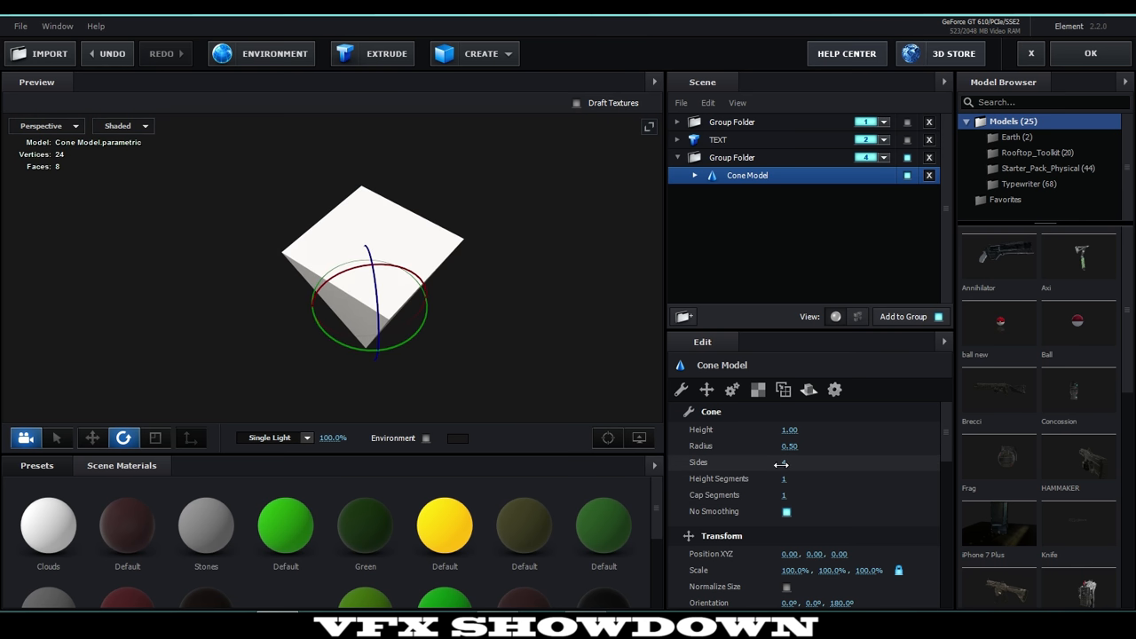
pyautogui.moveTo(781, 464); pyautogui.dragTo(833, 463)
pyautogui.moveTo(506, 359); pyautogui.dragTo(424, 326)
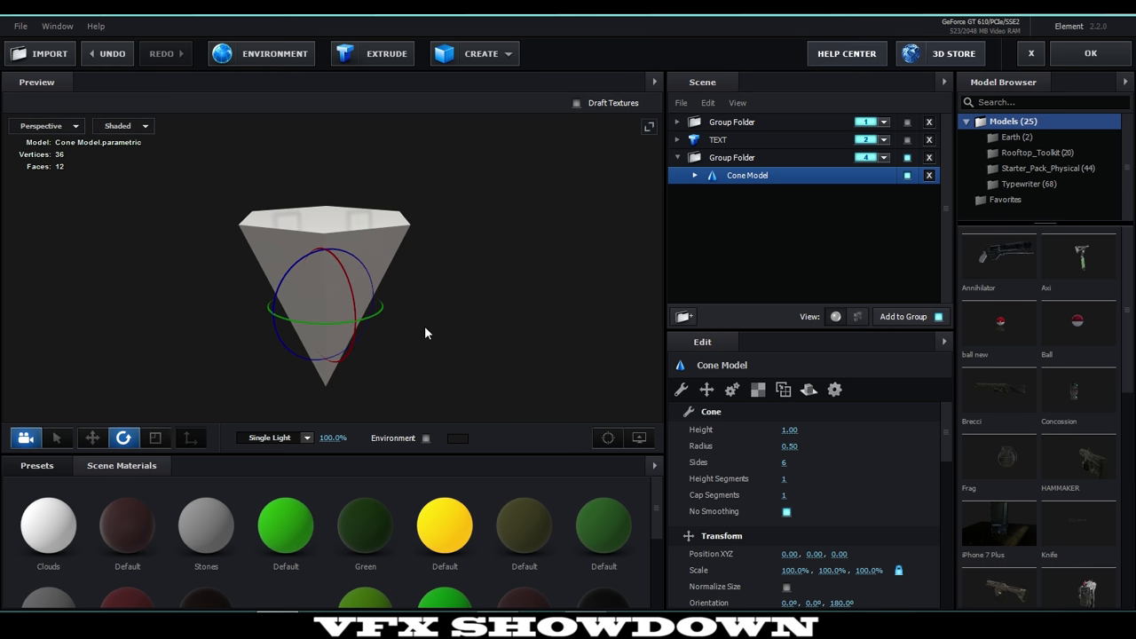
# Scale the cone unevenly to about 169% in X, 97% in Y and 166% in Z for a wide, shallow base
pyautogui.click(156, 438)
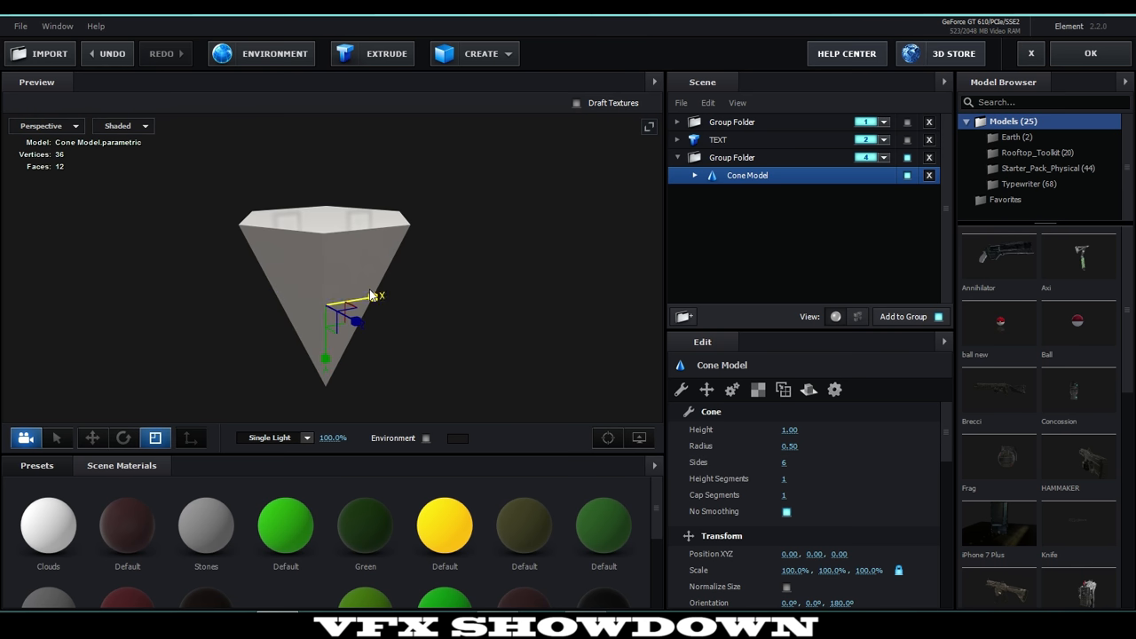
pyautogui.moveTo(326, 359); pyautogui.dragTo(439, 350)
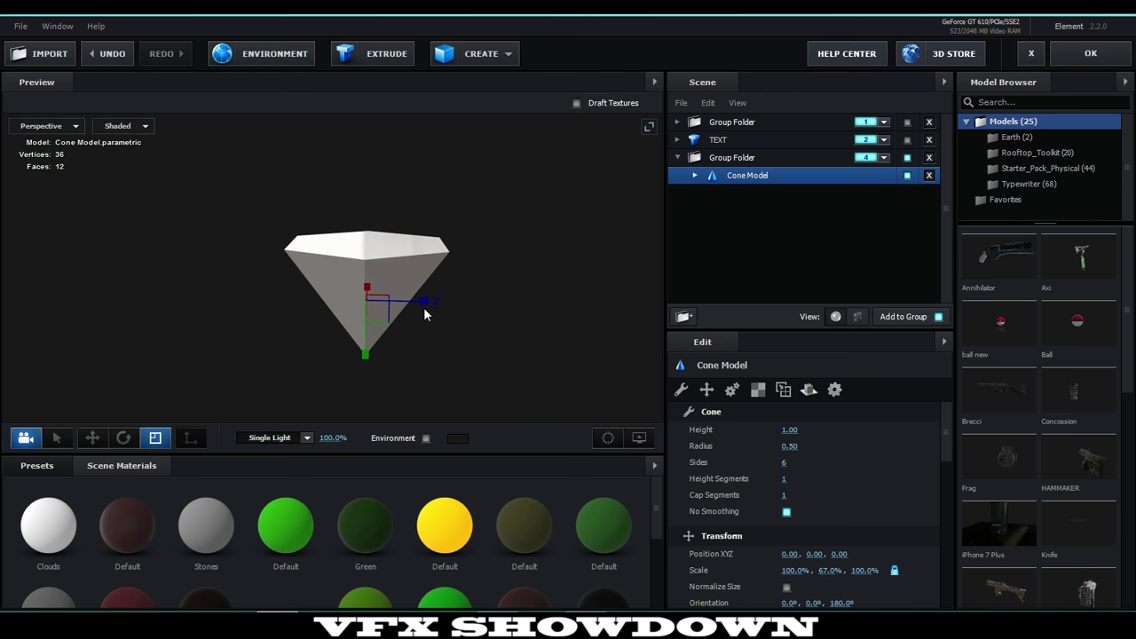
pyautogui.moveTo(423, 302); pyautogui.dragTo(438, 307)
pyautogui.moveTo(492, 327); pyautogui.dragTo(339, 389)
pyautogui.moveTo(407, 377); pyautogui.dragTo(514, 249)
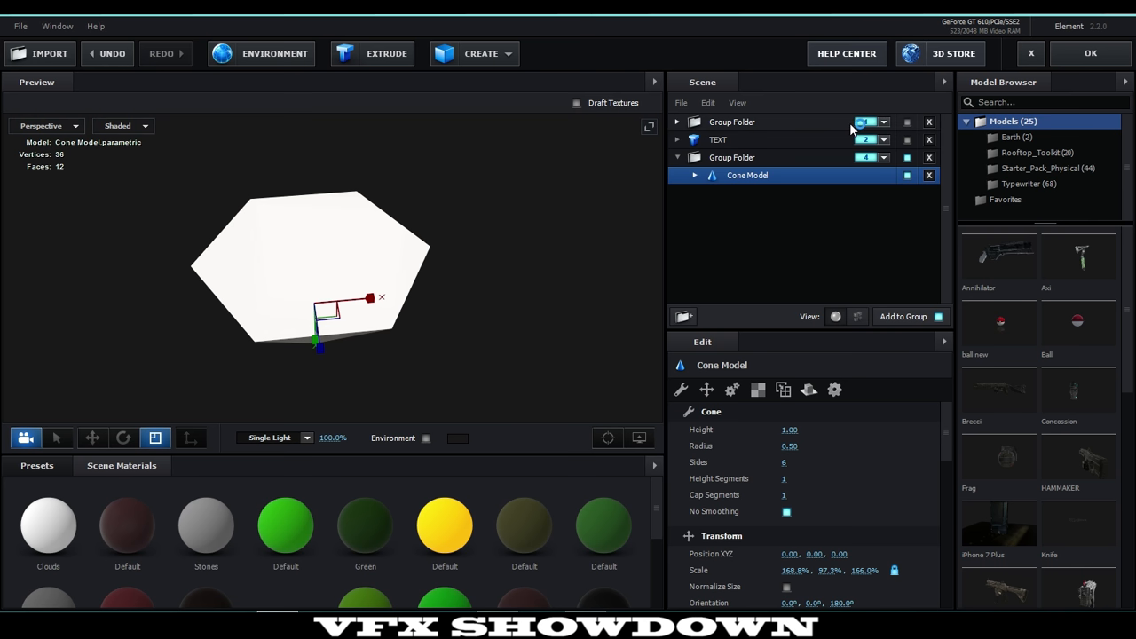
pyautogui.moveTo(459, 296)
pyautogui.mouseDown()
pyautogui.moveTo(451, 261)
pyautogui.moveTo(421, 277)
pyautogui.moveTo(459, 274)
pyautogui.mouseUp()
# Create a sphere primitive in the cone's group folder and keep it selected
pyautogui.click(459, 55)
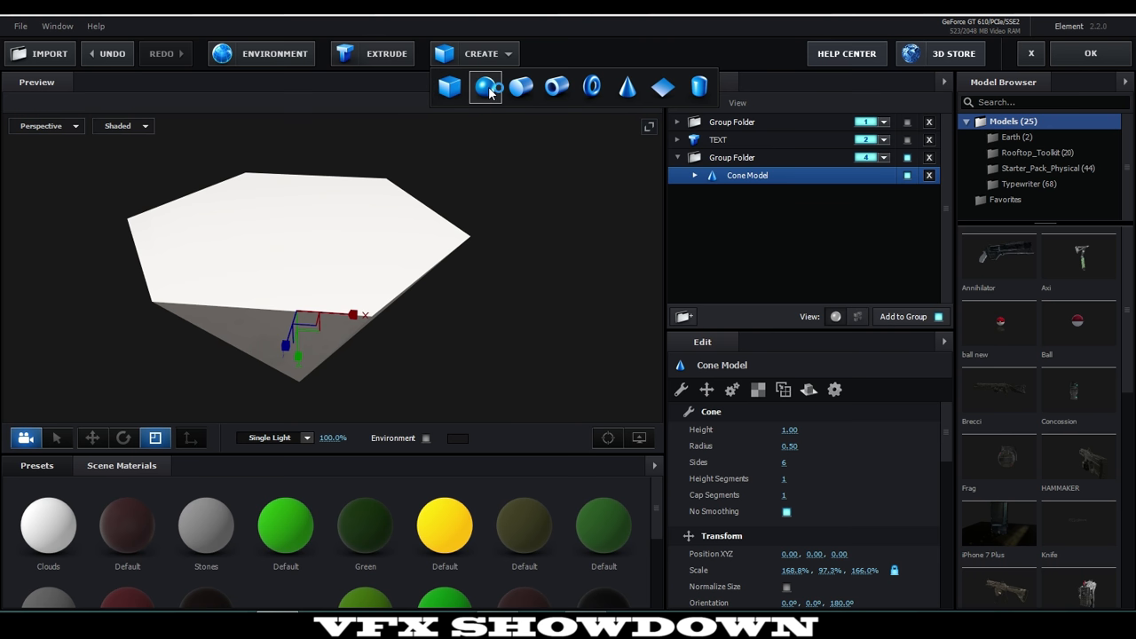
pyautogui.click(482, 88)
pyautogui.moveTo(447, 278); pyautogui.dragTo(507, 249)
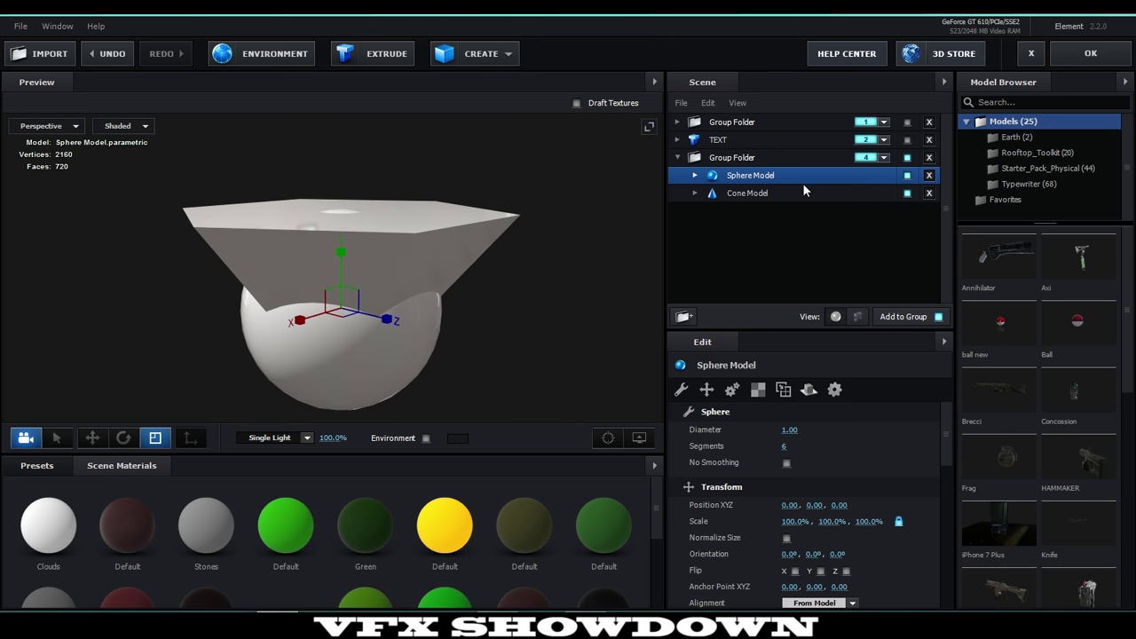
pyautogui.click(748, 193)
pyautogui.click(750, 175)
pyautogui.moveTo(517, 288); pyautogui.dragTo(224, 413)
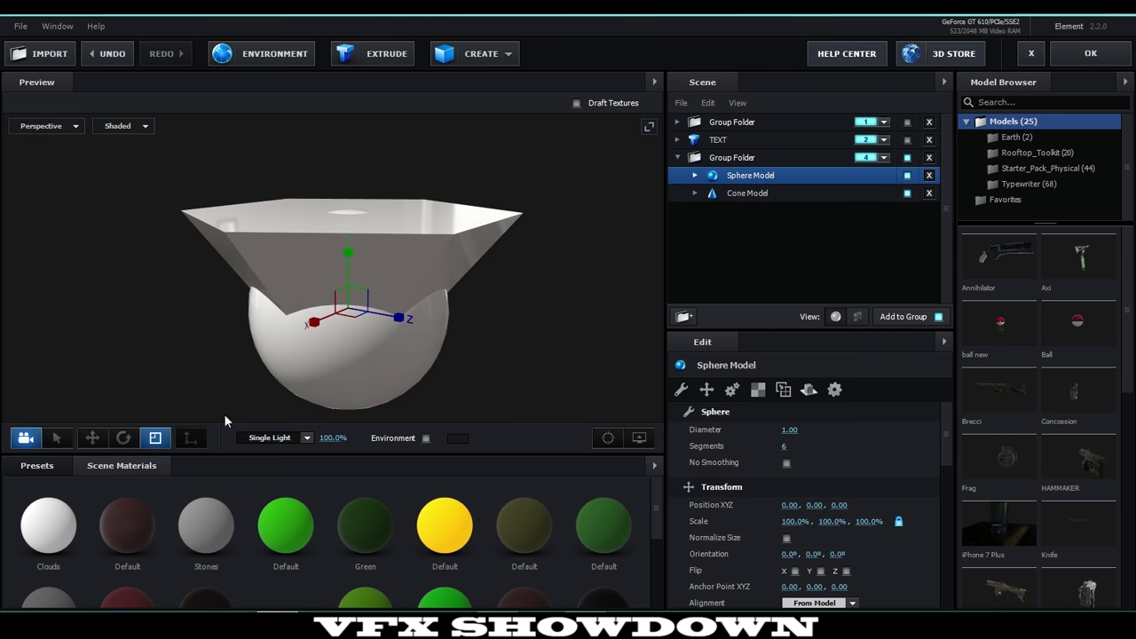
# Raise the sphere above the cone's flat face to a Y position of about 0.97
pyautogui.click(92, 438)
pyautogui.moveTo(309, 295); pyautogui.dragTo(465, 324)
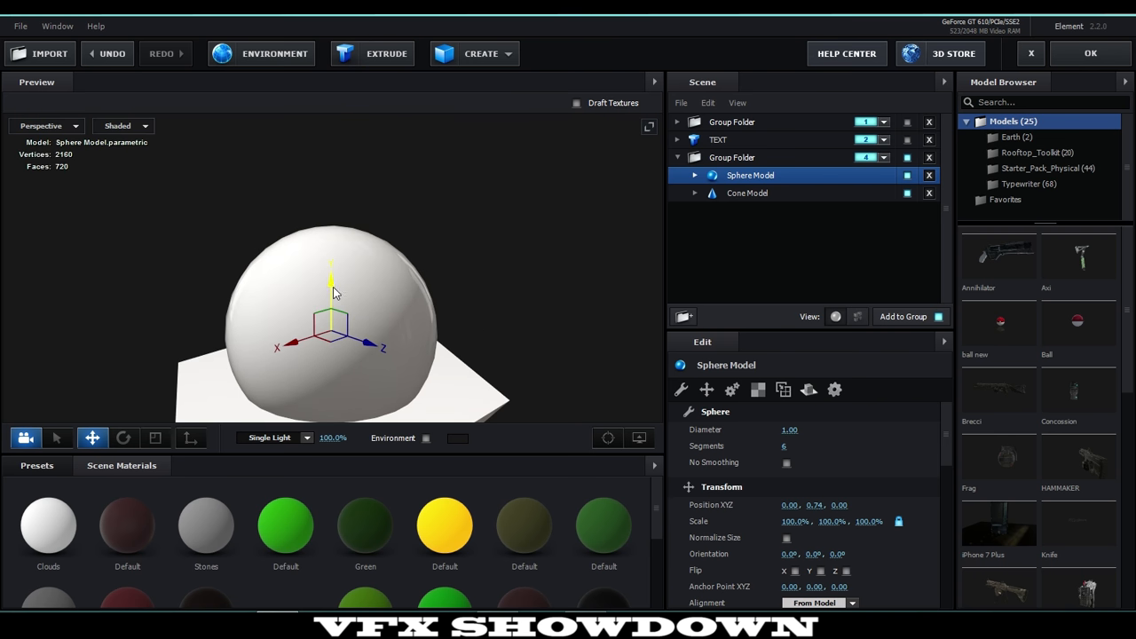
pyautogui.moveTo(348, 292); pyautogui.dragTo(342, 244)
pyautogui.moveTo(422, 304); pyautogui.dragTo(439, 283, button='middle')
# Switch the preview to Wireframe and set the sphere's Segments to 2
pyautogui.click(125, 127)
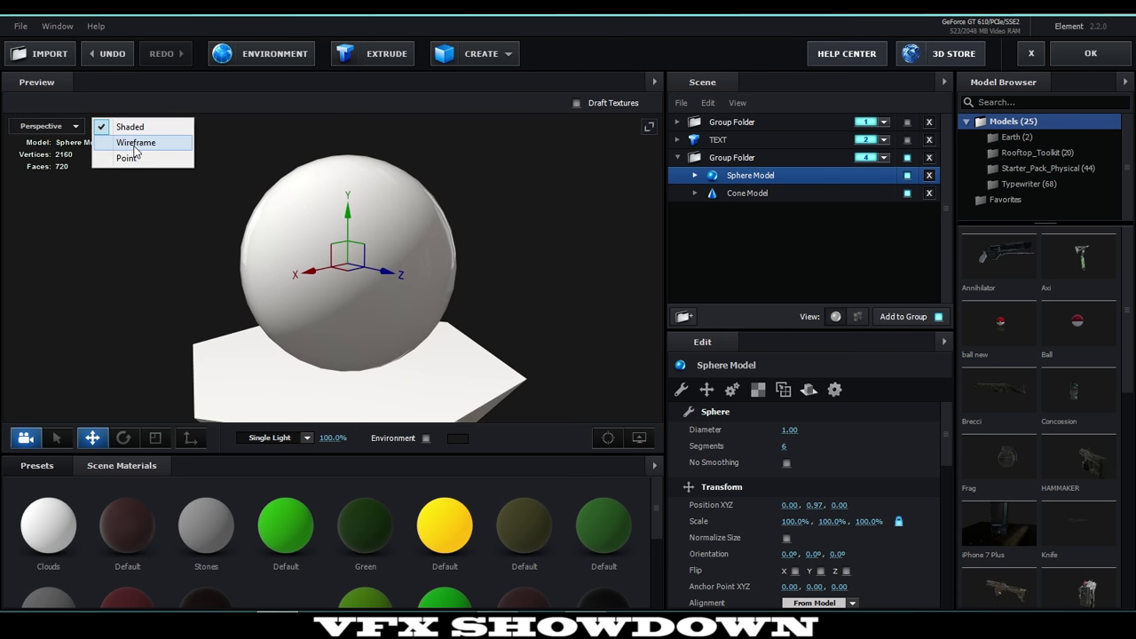
pyautogui.click(133, 143)
pyautogui.moveTo(287, 241); pyautogui.dragTo(301, 249)
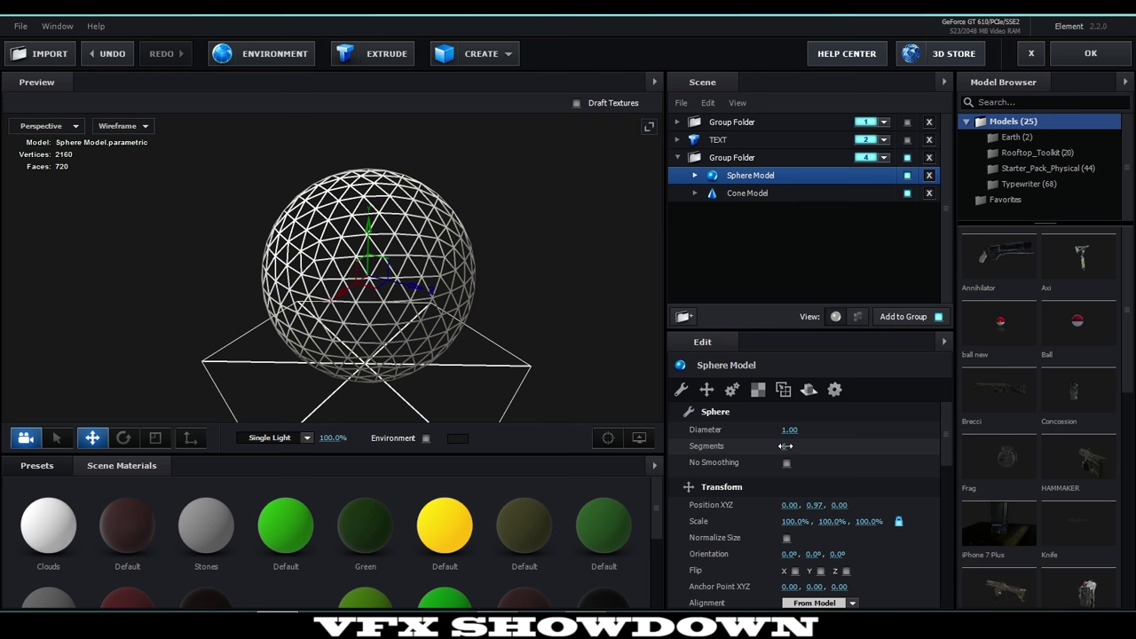
pyautogui.moveTo(785, 450); pyautogui.dragTo(822, 452)
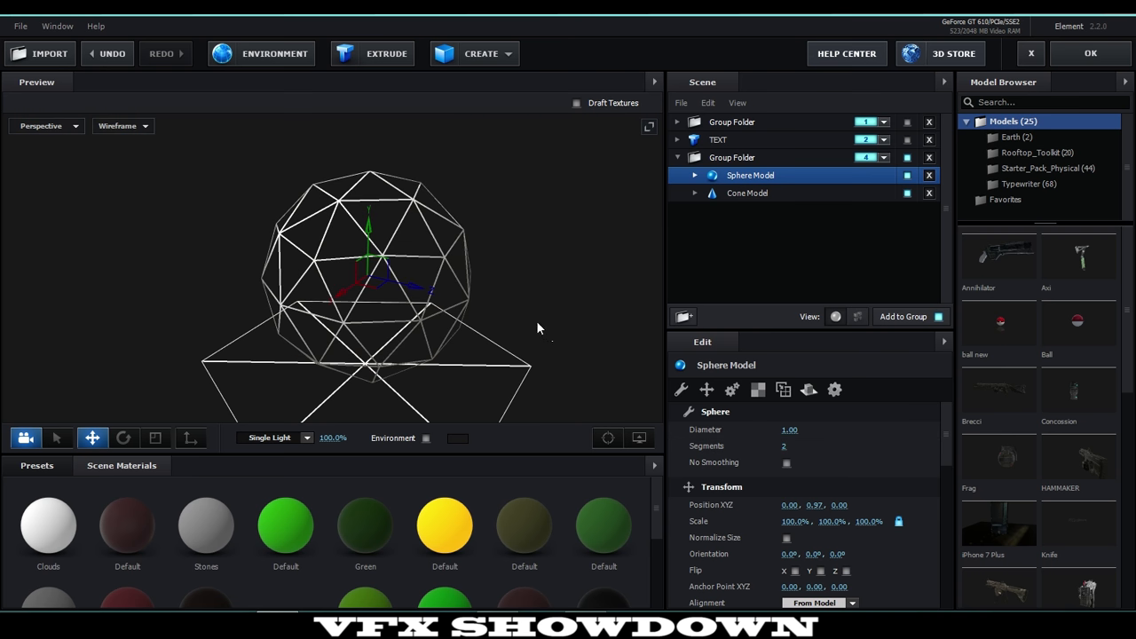
pyautogui.moveTo(536, 320)
pyautogui.mouseDown()
pyautogui.moveTo(476, 331)
pyautogui.moveTo(462, 322)
pyautogui.moveTo(530, 313)
pyautogui.mouseUp()
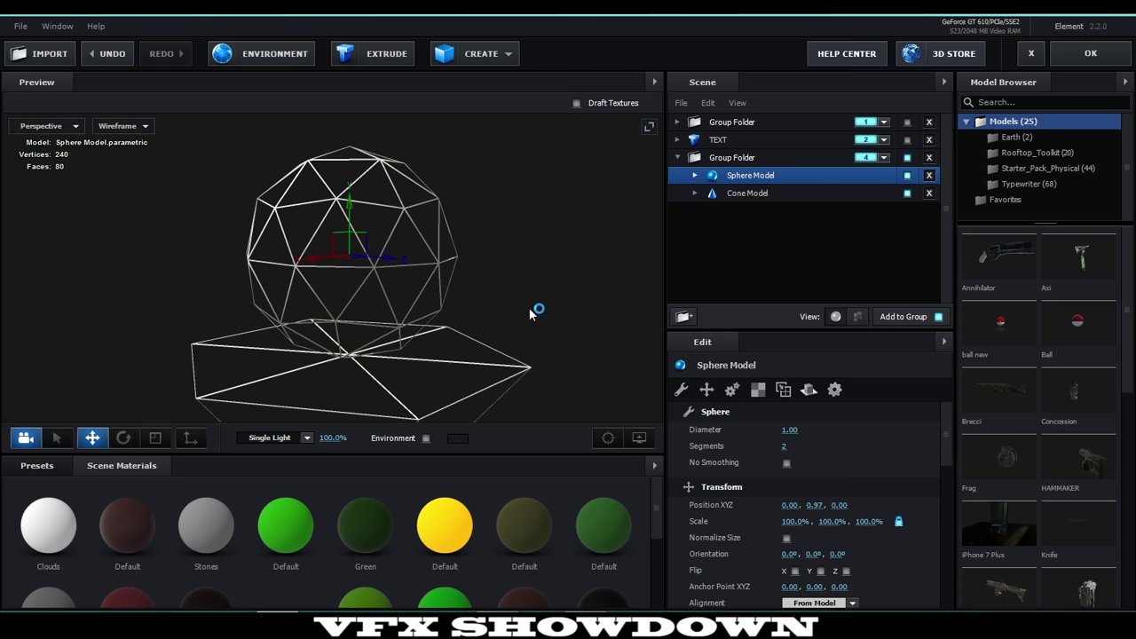
pyautogui.scroll(-5, 729, 424)
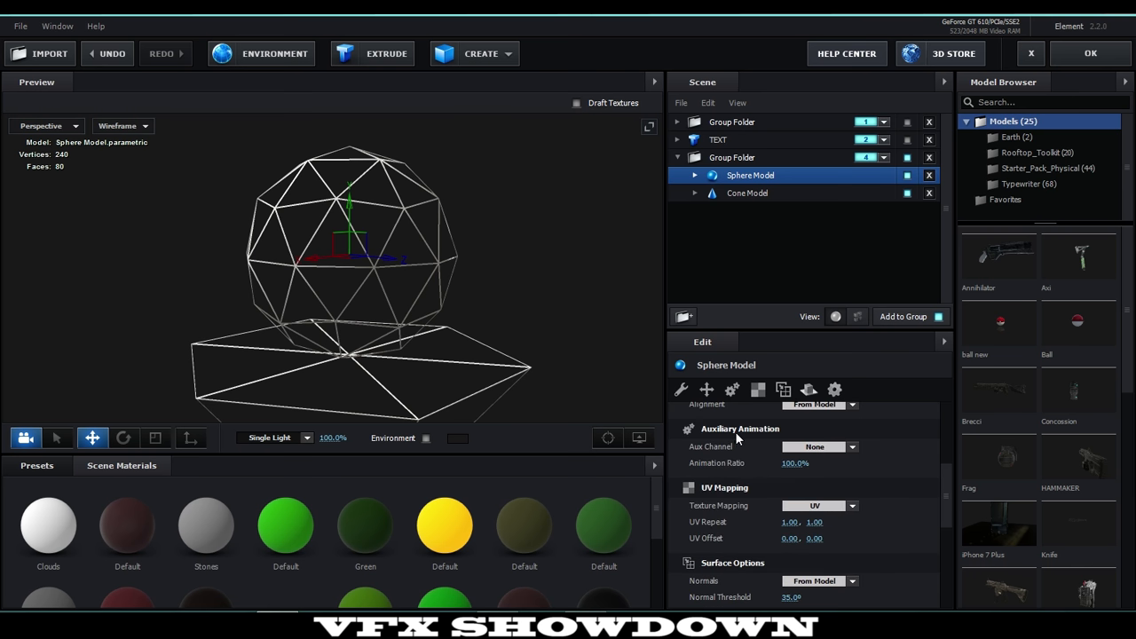
# Set the sphere's Normal Threshold to 0.0° and Normals to Dynamic (Deform), and return the preview to Shaded
pyautogui.scroll(-2, 755, 495)
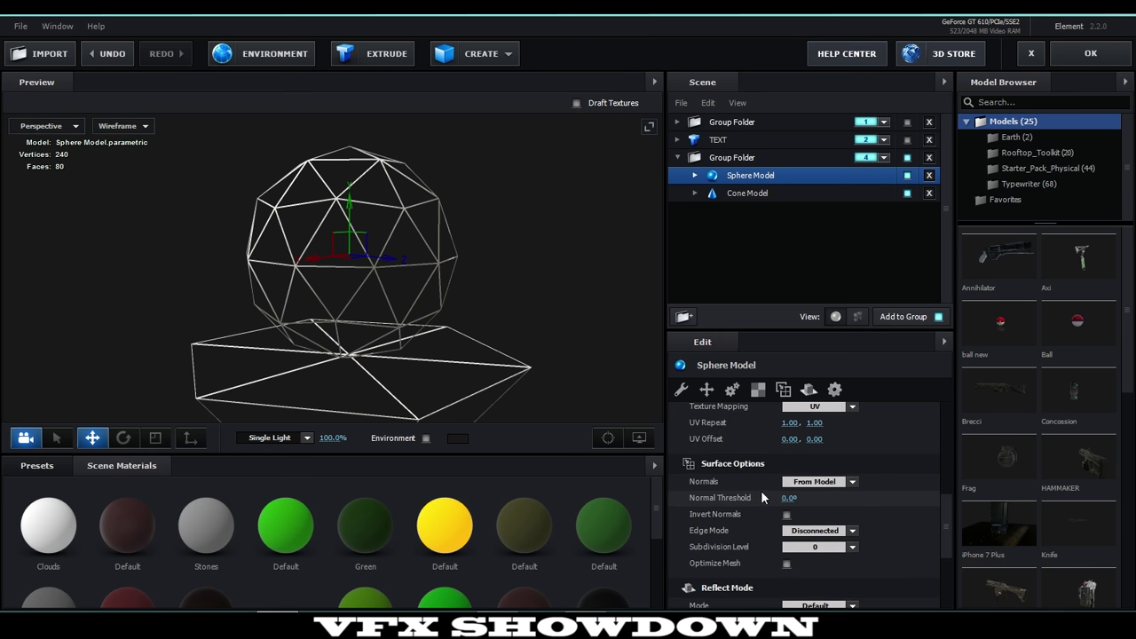
pyautogui.click(820, 484)
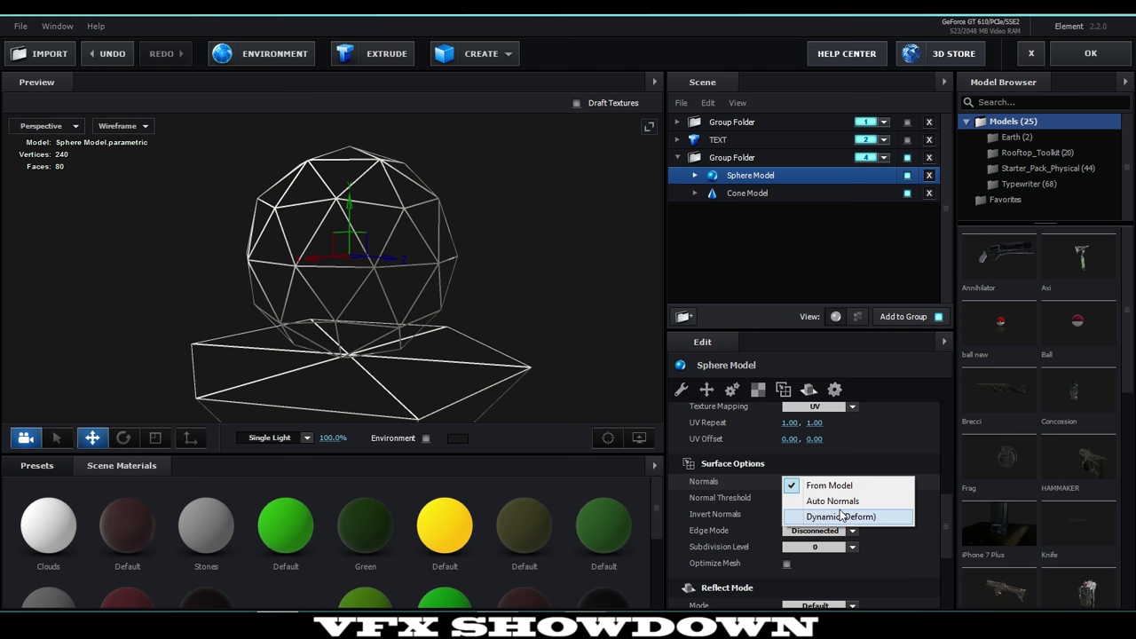
pyautogui.click(868, 517)
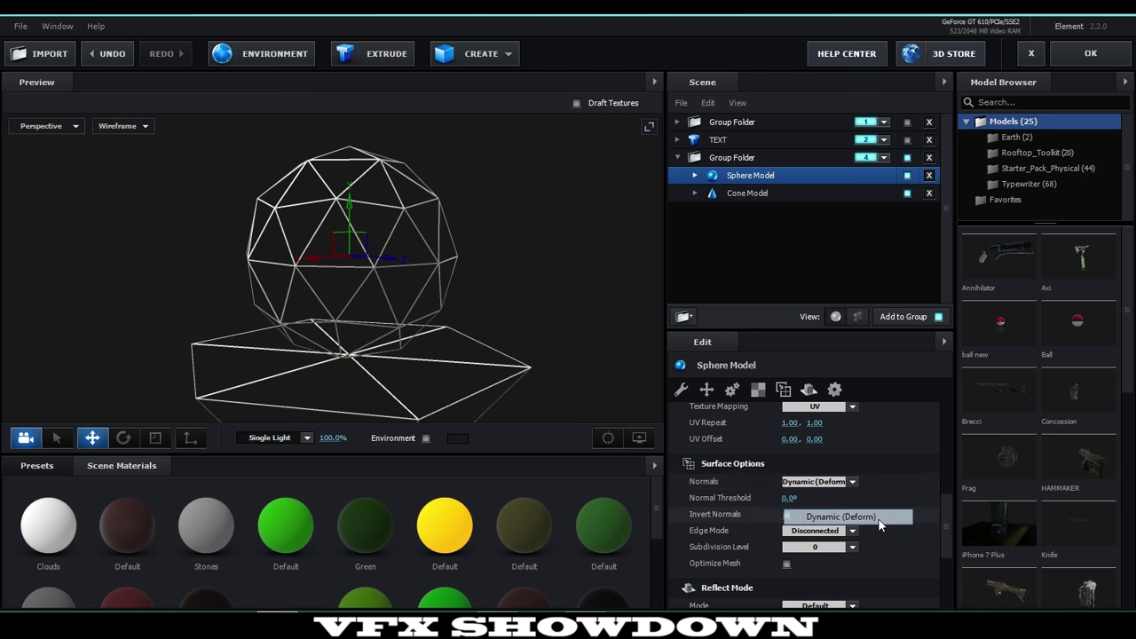
pyautogui.click(126, 126)
pyautogui.click(126, 127)
pyautogui.moveTo(208, 222)
pyautogui.mouseDown()
pyautogui.moveTo(276, 224)
pyautogui.moveTo(223, 235)
pyautogui.moveTo(176, 222)
pyautogui.mouseUp()
pyautogui.scroll(-3, 689, 516)
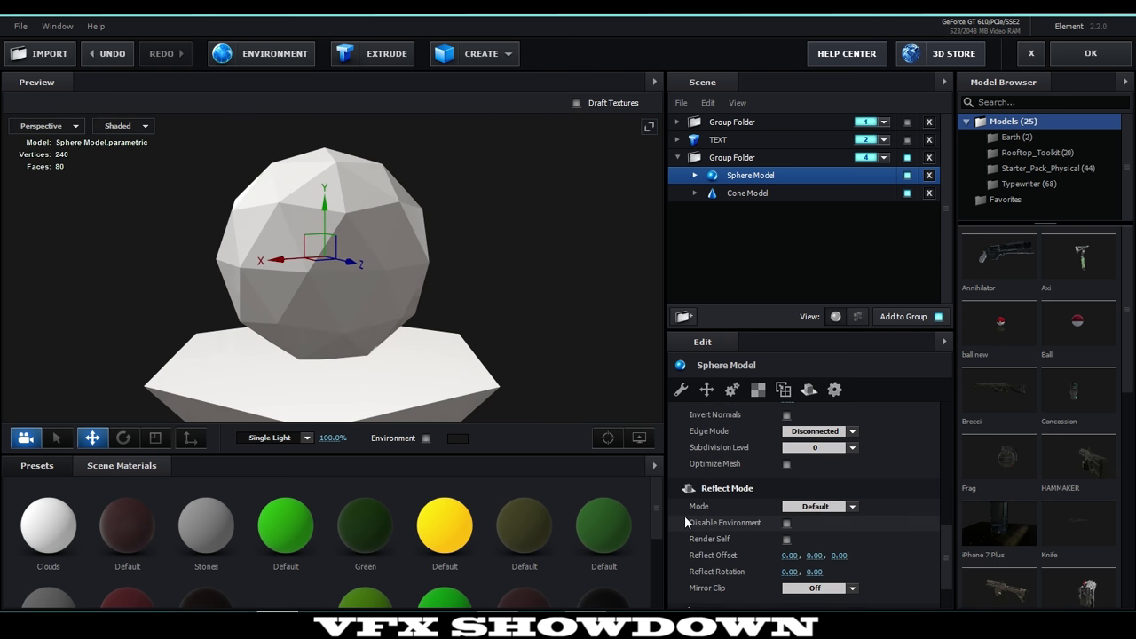
# Scale the sphere uniformly to 20%
pyautogui.scroll(10, 707, 507)
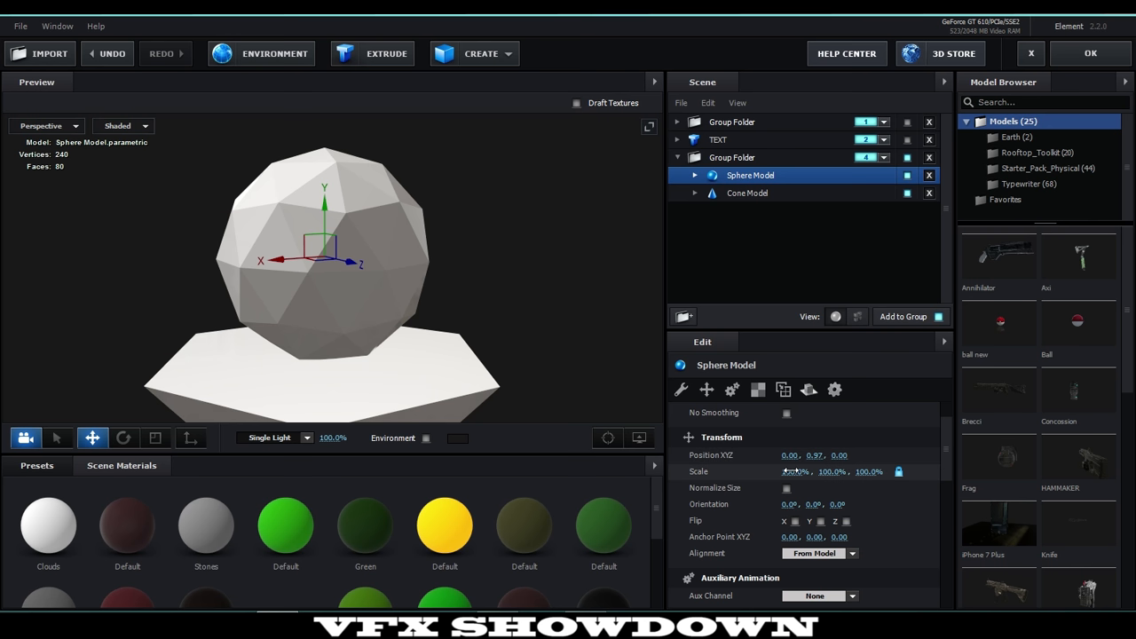
pyautogui.click(790, 471)
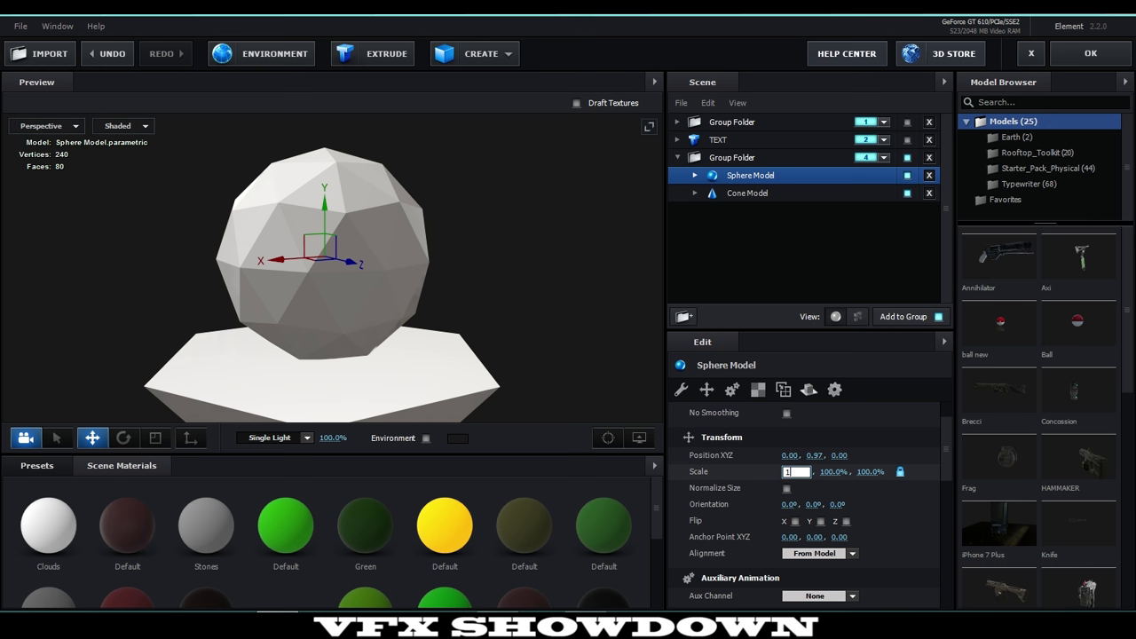
pyautogui.press('Return')
pyautogui.click(791, 472)
pyautogui.write('20')
pyautogui.press('Return')
# Stretch the sphere to about 44% in Z, with about 21% in X and Y
pyautogui.moveTo(324, 352); pyautogui.dragTo(387, 365)
pyautogui.click(156, 440)
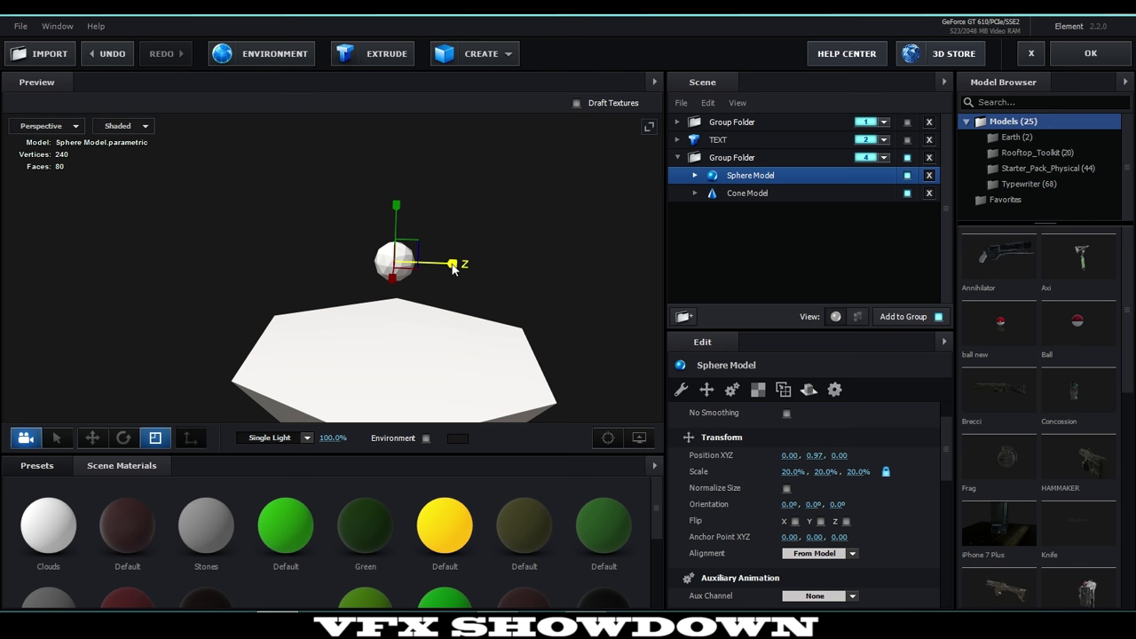
pyautogui.moveTo(453, 264); pyautogui.dragTo(401, 318)
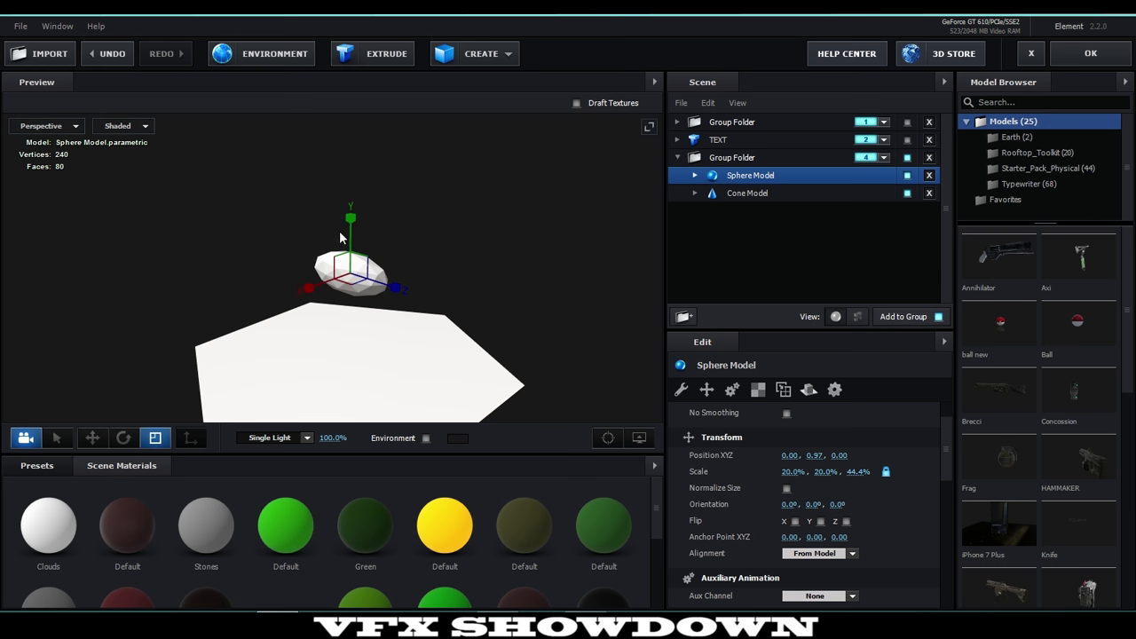
pyautogui.moveTo(352, 220); pyautogui.dragTo(351, 219)
pyautogui.moveTo(311, 288); pyautogui.dragTo(311, 289)
pyautogui.moveTo(387, 327); pyautogui.dragTo(284, 275)
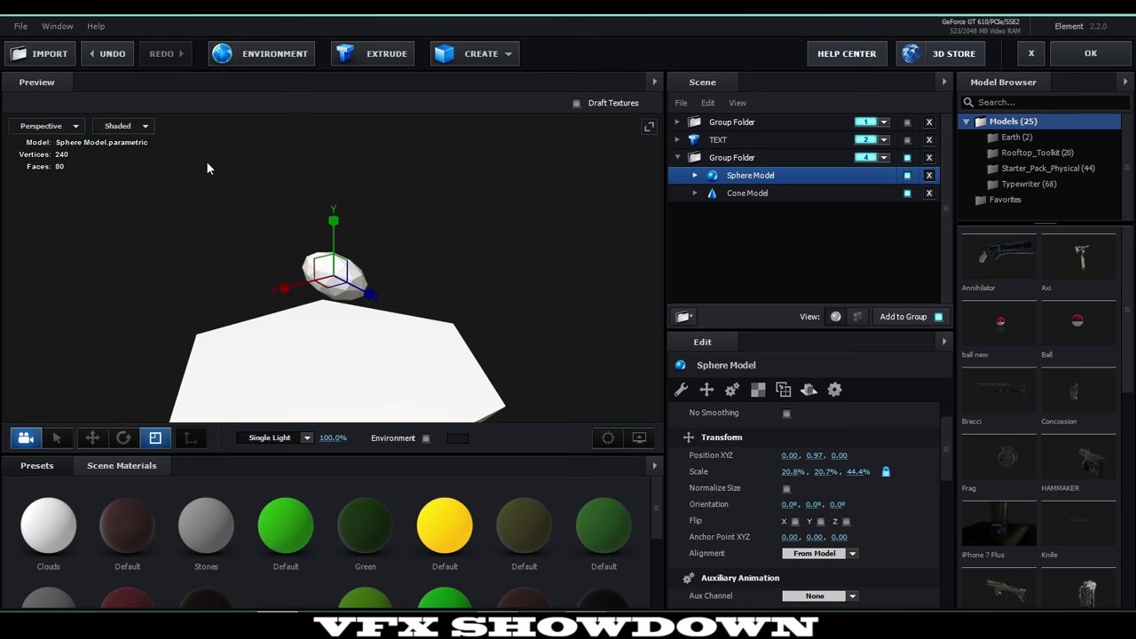
# Move the sphere sideways over the base to about -0.27 in X and 0.04 in Z
pyautogui.click(125, 125)
pyautogui.click(126, 127)
pyautogui.click(95, 441)
pyautogui.moveTo(327, 286); pyautogui.dragTo(370, 276)
pyautogui.moveTo(352, 353); pyautogui.dragTo(248, 355)
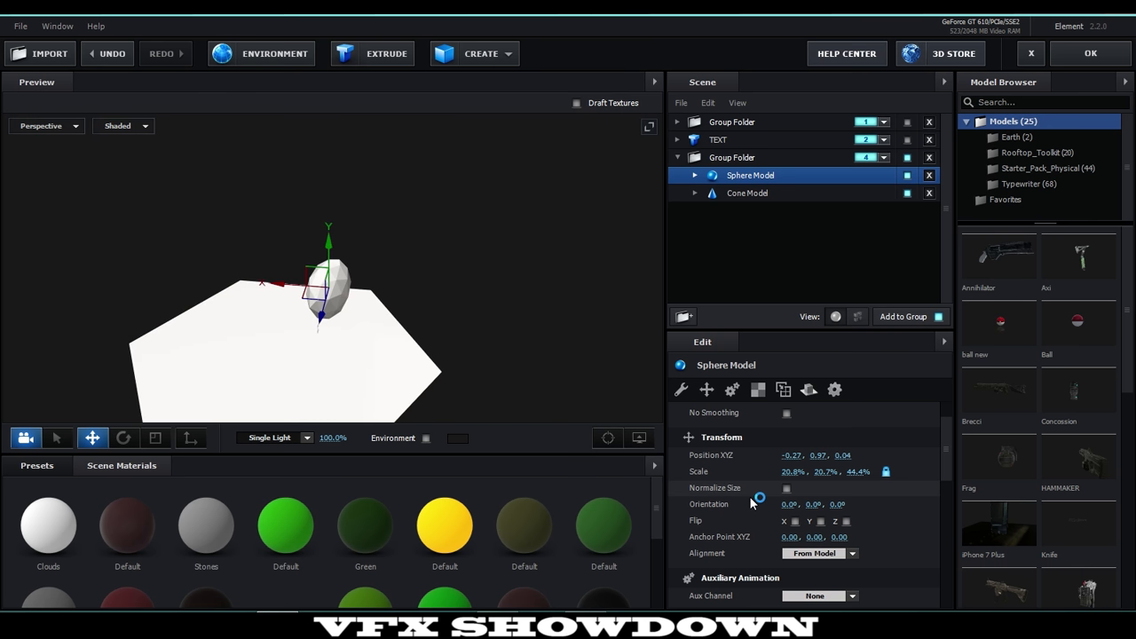
# Enable No Smoothing for the sphere and reduce its Segments to 1
pyautogui.scroll(2, 751, 499)
pyautogui.click(786, 462)
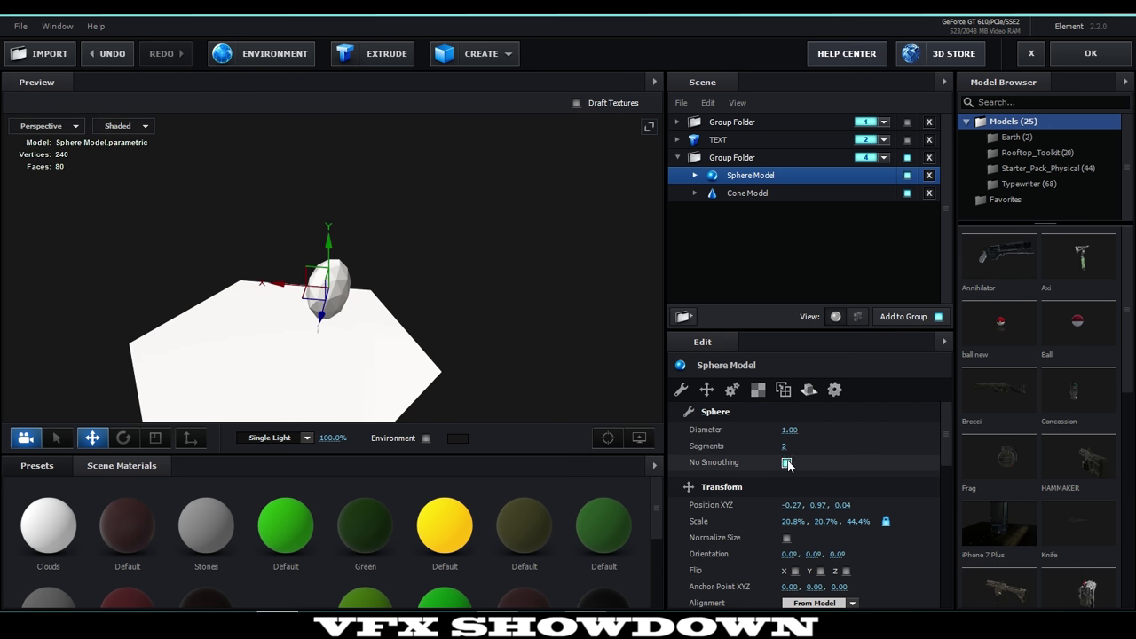
pyautogui.scroll(-3, 756, 486)
pyautogui.scroll(3, 759, 475)
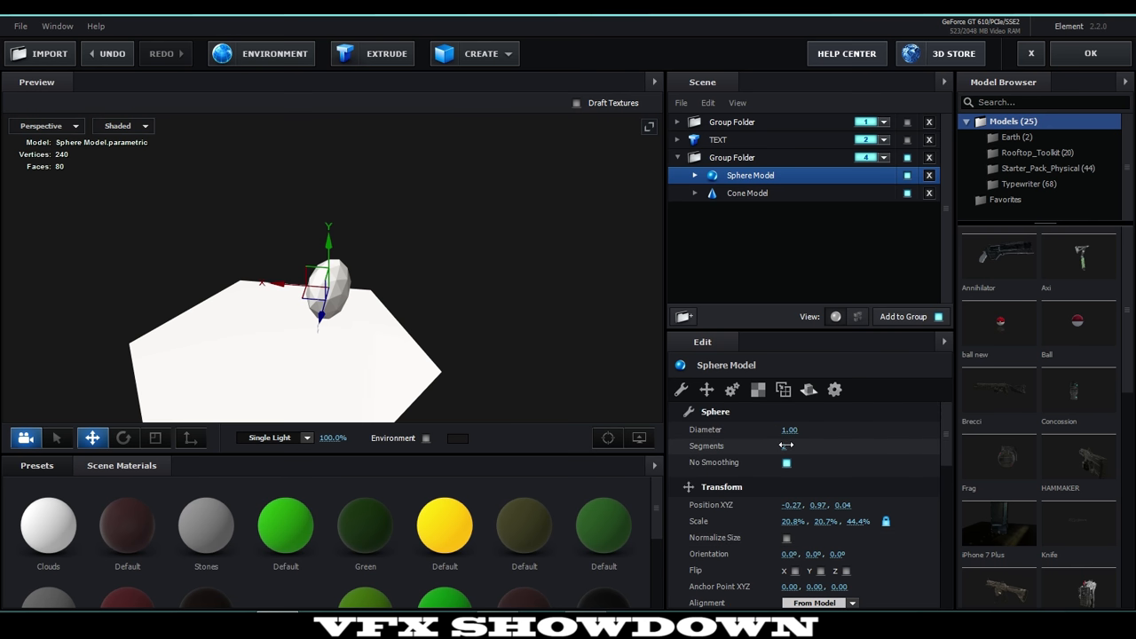
pyautogui.press('Return')
# Rotate the stretched sphere to about 36.5° around its Y axis
pyautogui.moveTo(452, 370); pyautogui.dragTo(160, 246)
pyautogui.scroll(5, 541, 341)
pyautogui.click(153, 440)
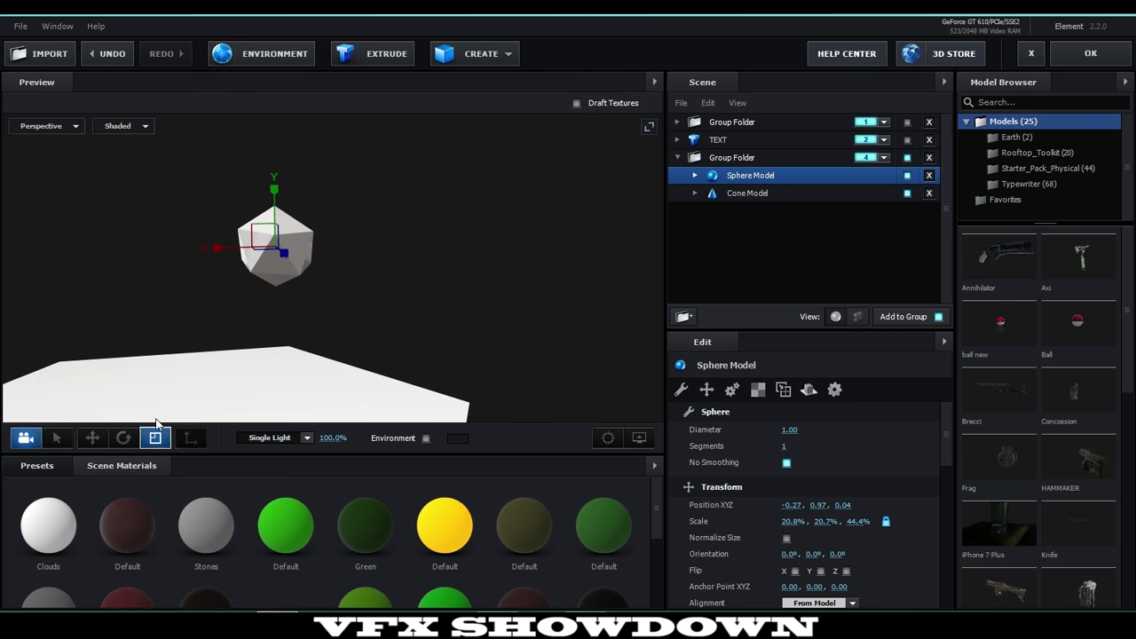
pyautogui.click(122, 437)
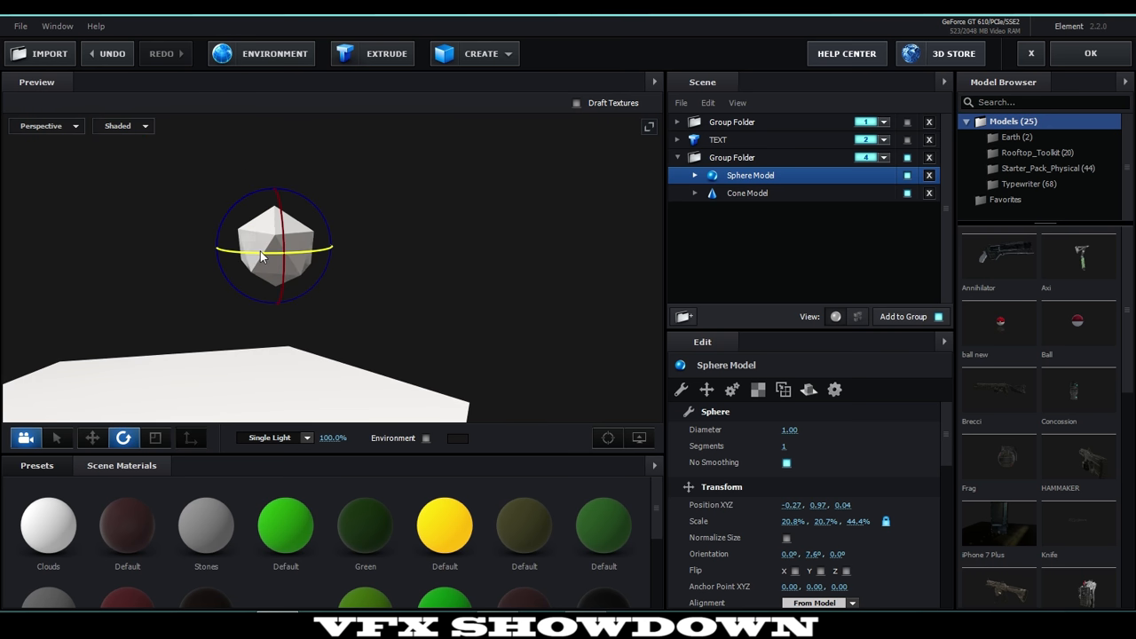
pyautogui.moveTo(248, 257); pyautogui.dragTo(282, 259)
pyautogui.moveTo(210, 372); pyautogui.dragTo(211, 419)
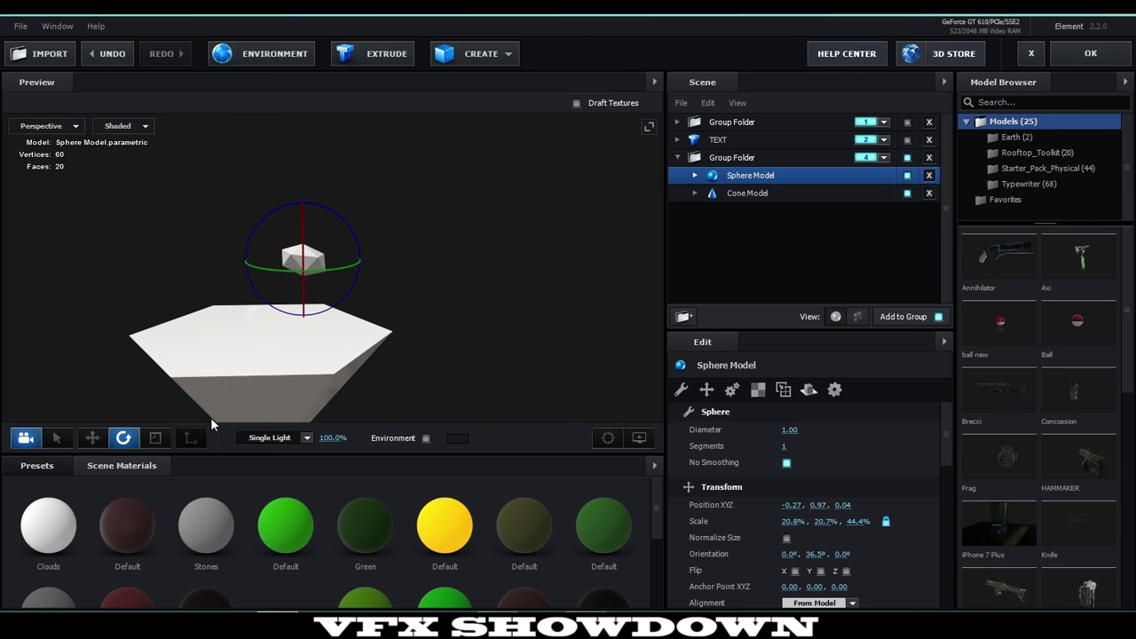
# Show the finished island in group 1, examine its layout from several sides, and hide it again
pyautogui.click(786, 124)
pyautogui.click(907, 122)
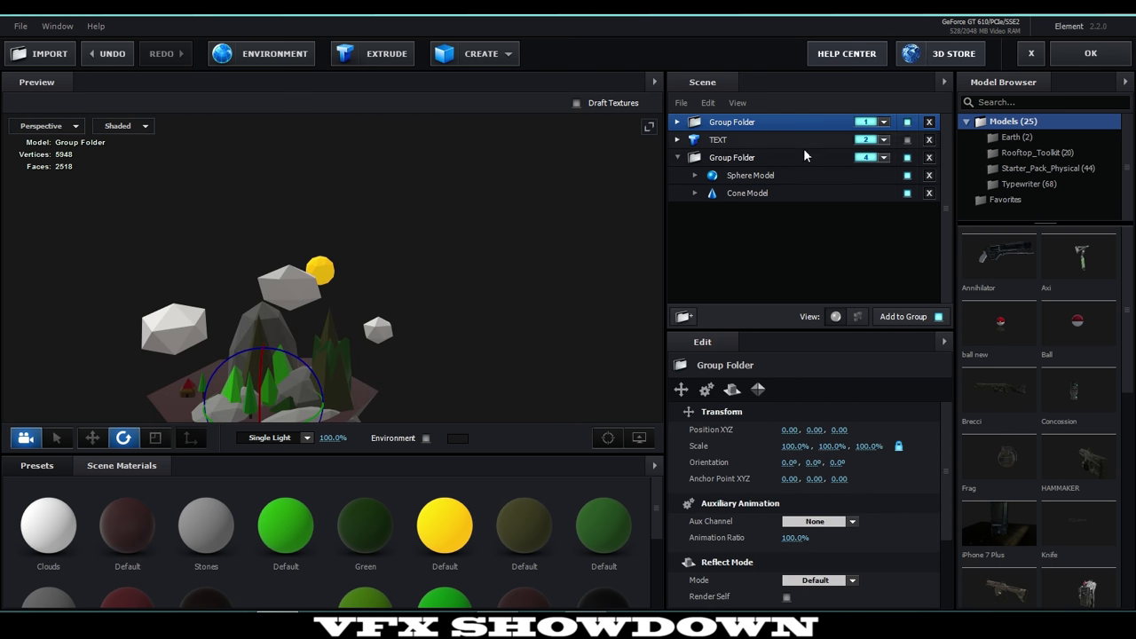
pyautogui.moveTo(455, 266); pyautogui.dragTo(487, 295)
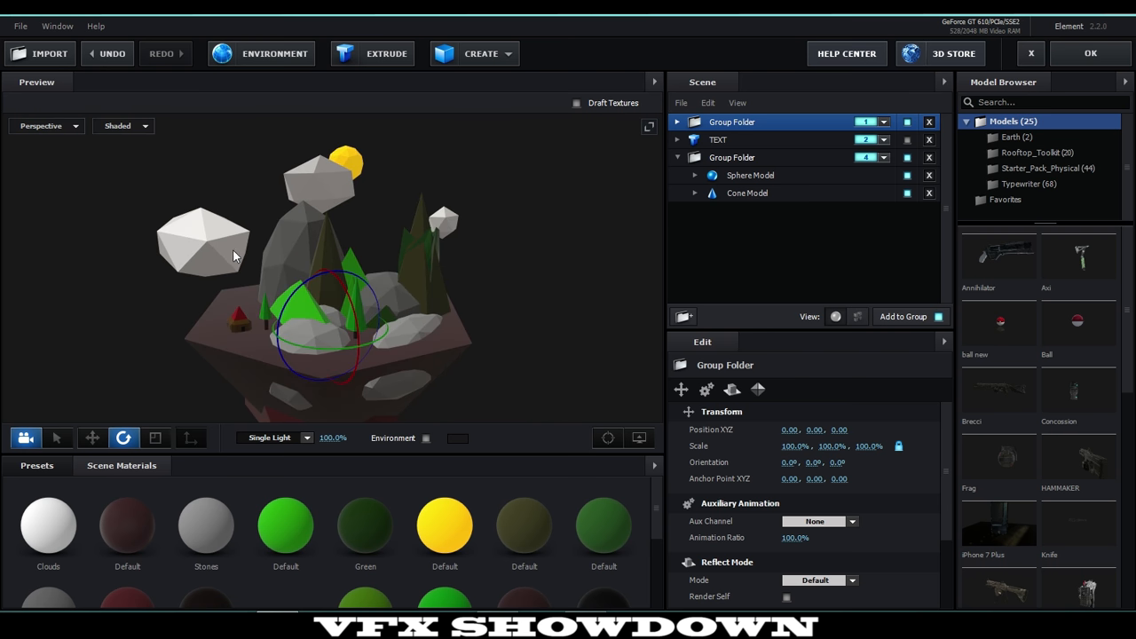
pyautogui.moveTo(439, 272); pyautogui.dragTo(342, 292)
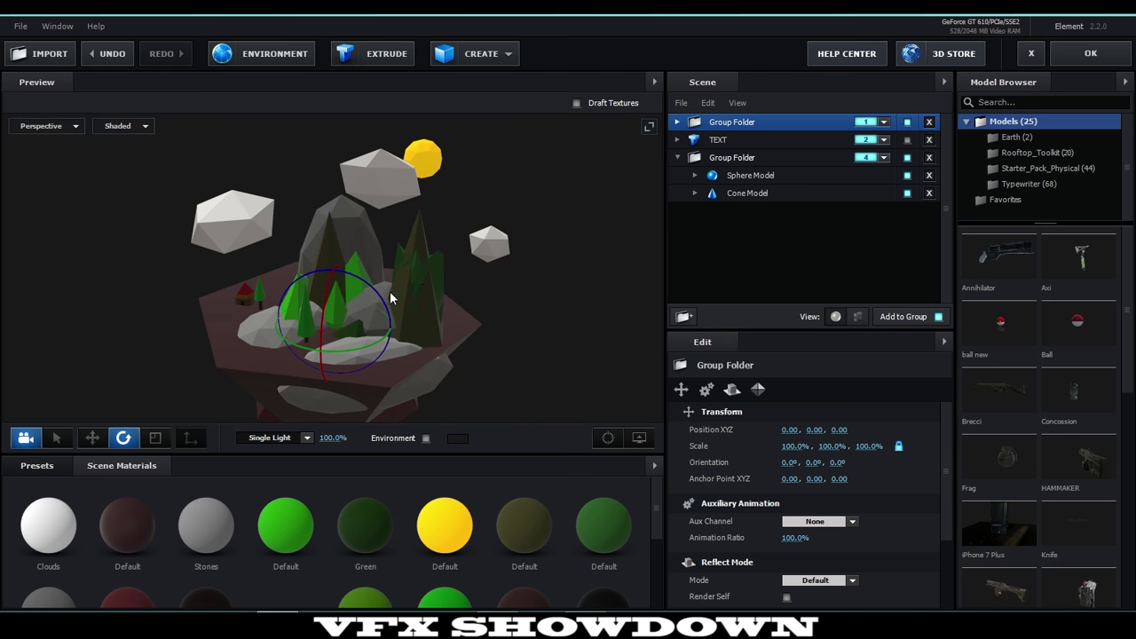
pyautogui.click(906, 122)
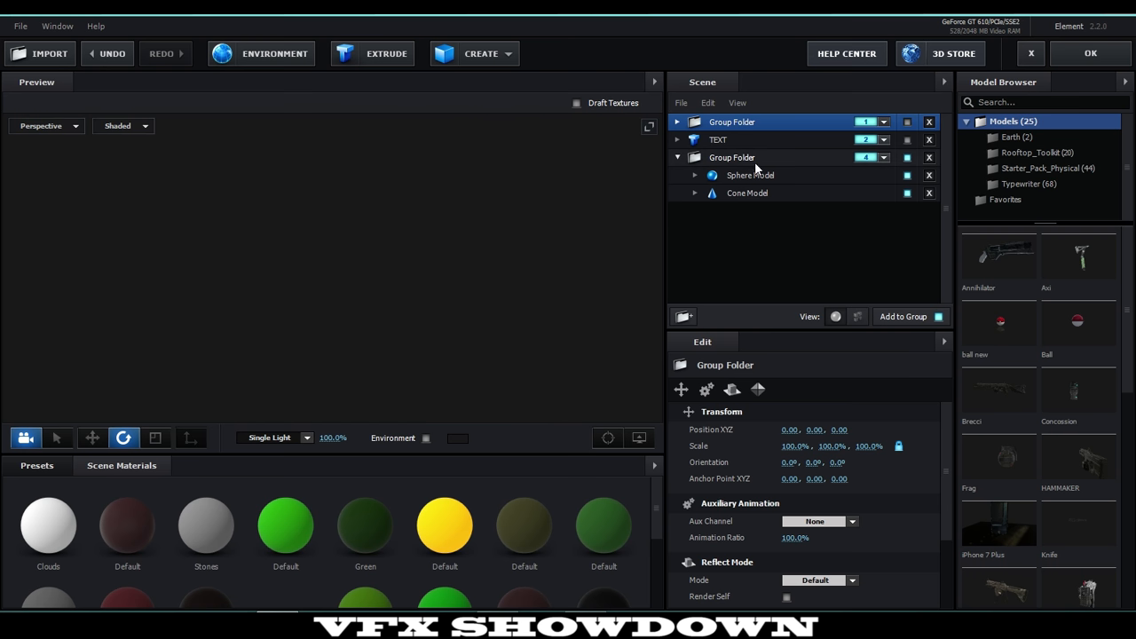
# Create another cone primitive in the new island's group folder and raise it to about 0.89 in Y
pyautogui.click(754, 160)
pyautogui.click(746, 192)
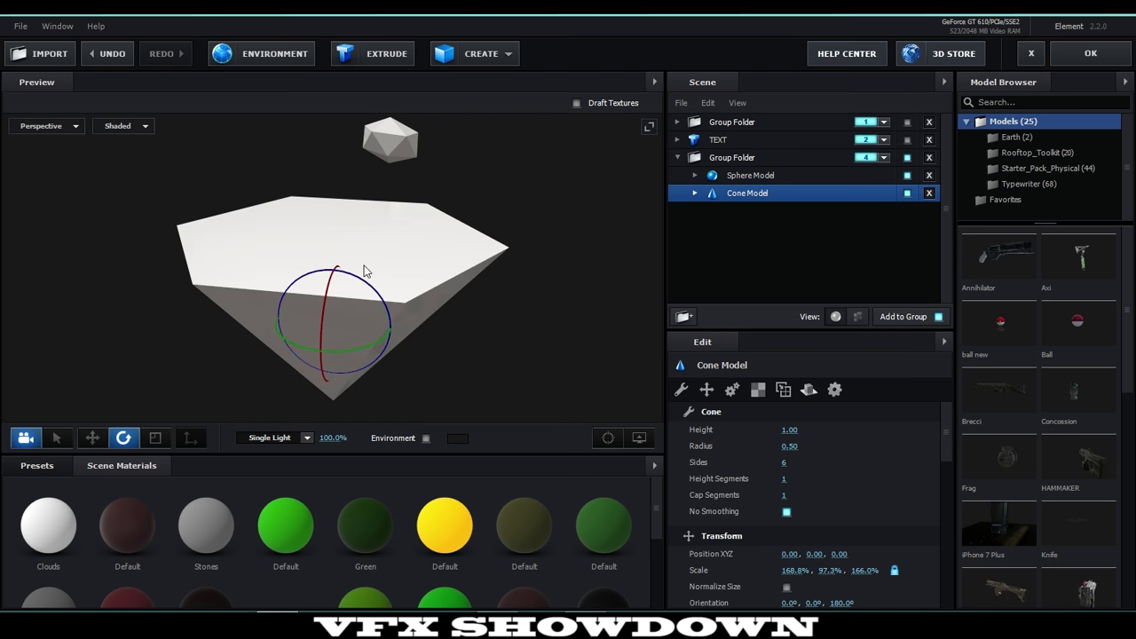
pyautogui.moveTo(364, 271); pyautogui.dragTo(488, 97)
pyautogui.click(475, 54)
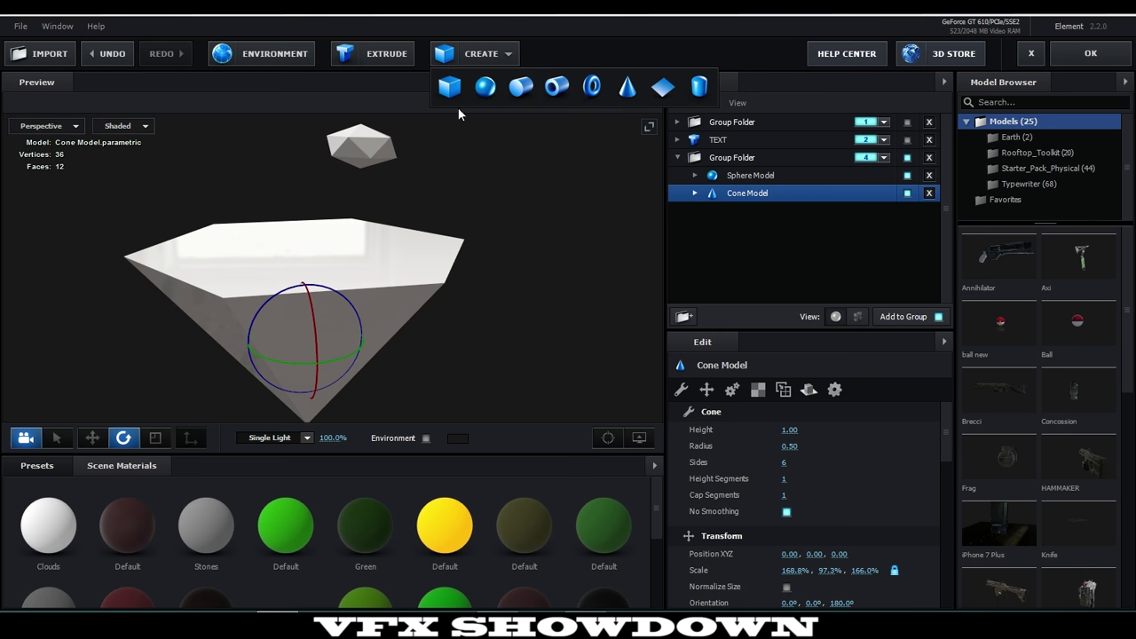
pyautogui.click(627, 86)
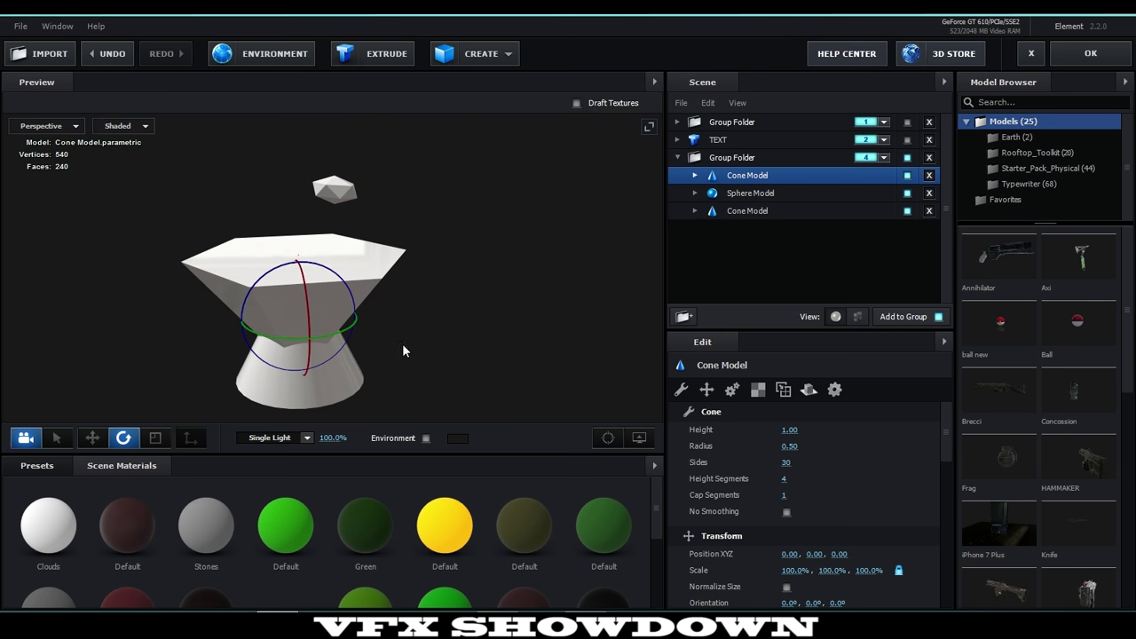
pyautogui.click(92, 437)
pyautogui.moveTo(346, 373); pyautogui.dragTo(373, 236)
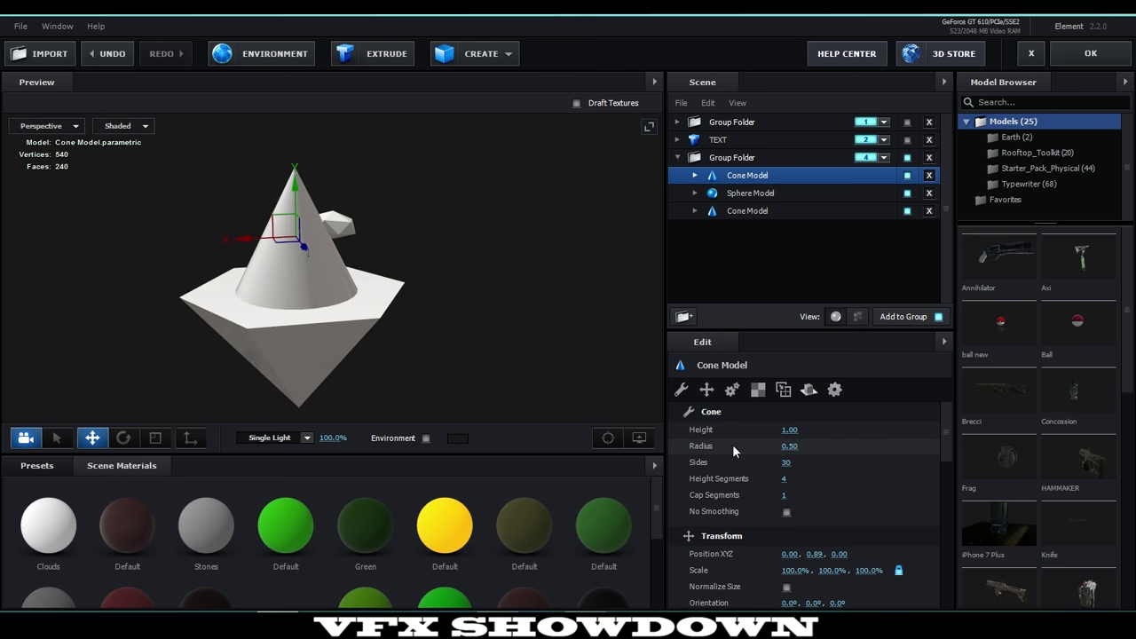
# Set the new cone's Height to 0.80 and Radius to 0.29, and scale it uniformly to about 67.5%
pyautogui.moveTo(787, 445)
pyautogui.mouseDown()
pyautogui.moveTo(769, 445)
pyautogui.moveTo(799, 430)
pyautogui.moveTo(755, 441)
pyautogui.moveTo(784, 452)
pyautogui.mouseUp()
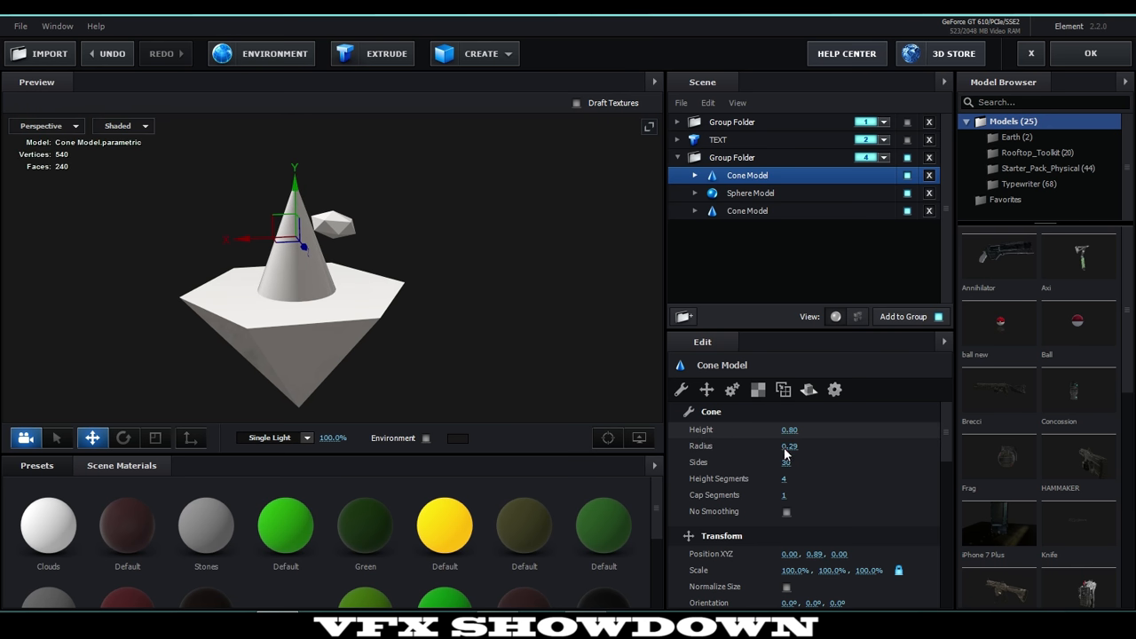
pyautogui.scroll(-1, 754, 505)
pyautogui.moveTo(785, 520); pyautogui.dragTo(741, 522)
# Lower the new cone onto the base's flat face at a Y position of about 0.75
pyautogui.moveTo(305, 322); pyautogui.dragTo(397, 335)
pyautogui.moveTo(397, 209); pyautogui.dragTo(410, 240)
pyautogui.moveTo(473, 292); pyautogui.dragTo(451, 267, button='middle')
# Reduce the upright cone to 1 height segment and 7 sides
pyautogui.scroll(3, 459, 285)
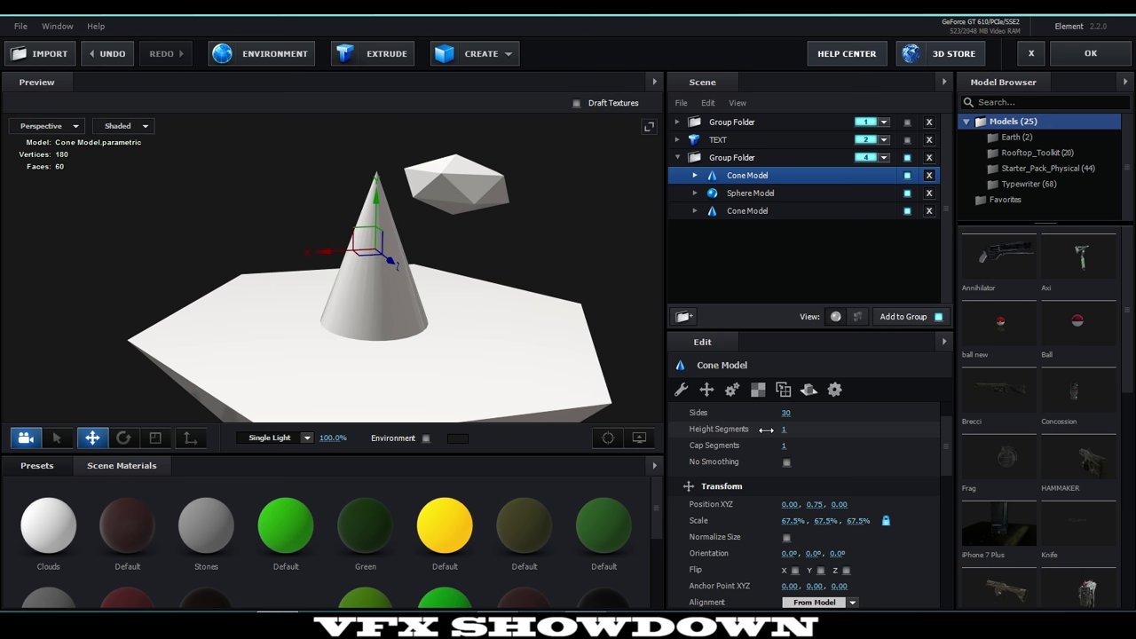
pyautogui.scroll(1, 763, 433)
pyautogui.moveTo(773, 460); pyautogui.dragTo(697, 456)
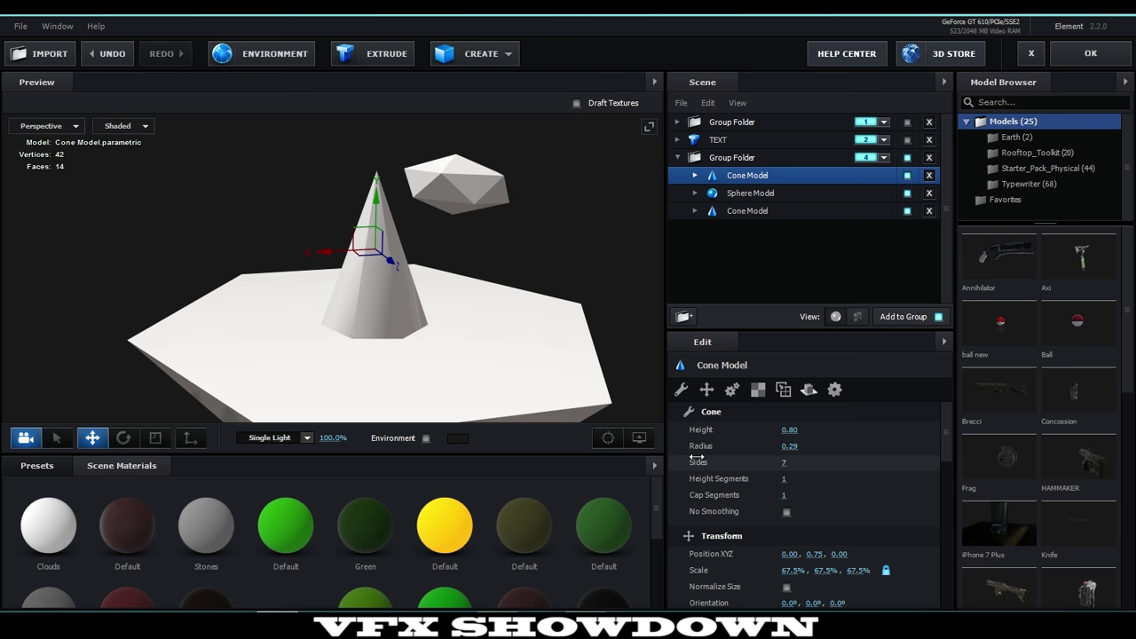
pyautogui.moveTo(355, 315); pyautogui.dragTo(396, 319, button='middle')
# Set the upright cone's Normals to Dynamic (Deform) and its Normal Threshold to 0.0° for flat faceted shading
pyautogui.scroll(-4, 721, 486)
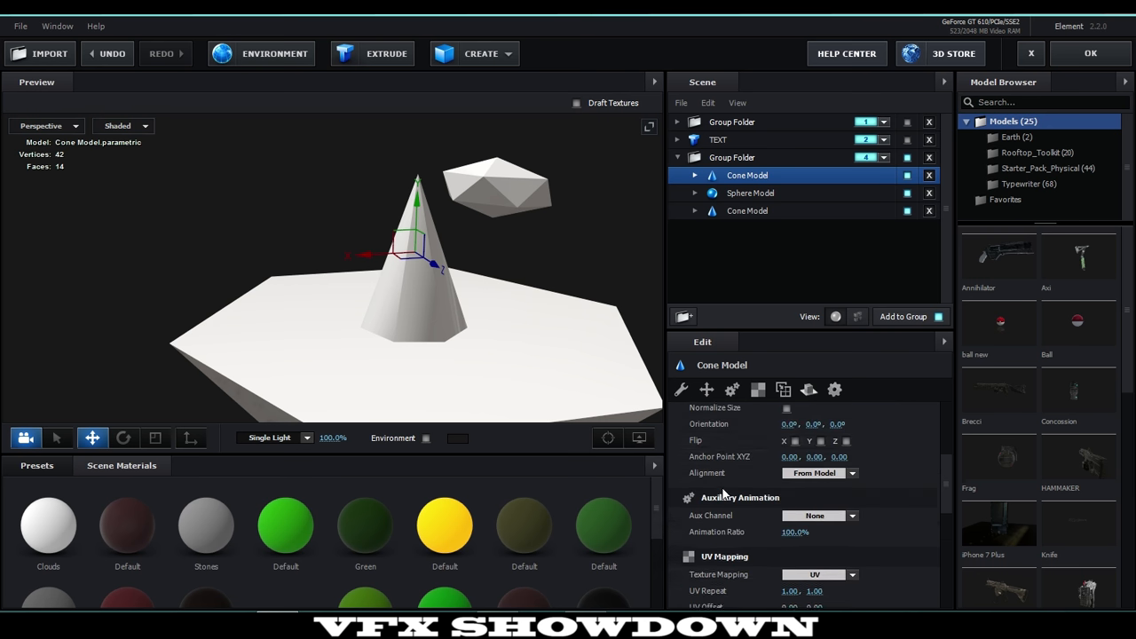
pyautogui.scroll(-3, 721, 487)
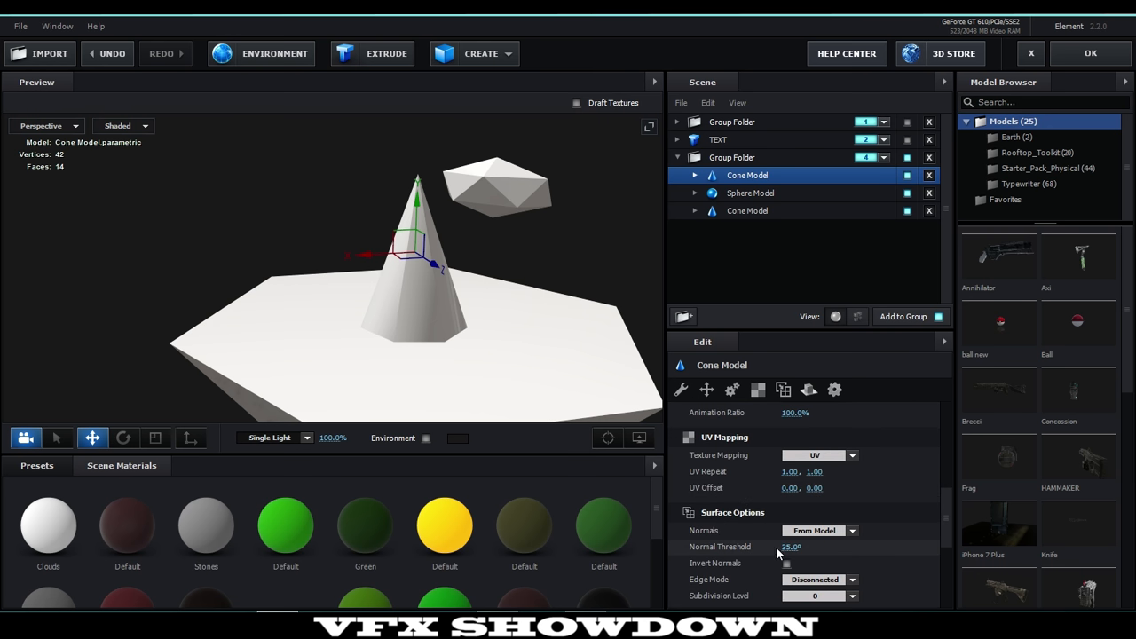
pyautogui.click(828, 531)
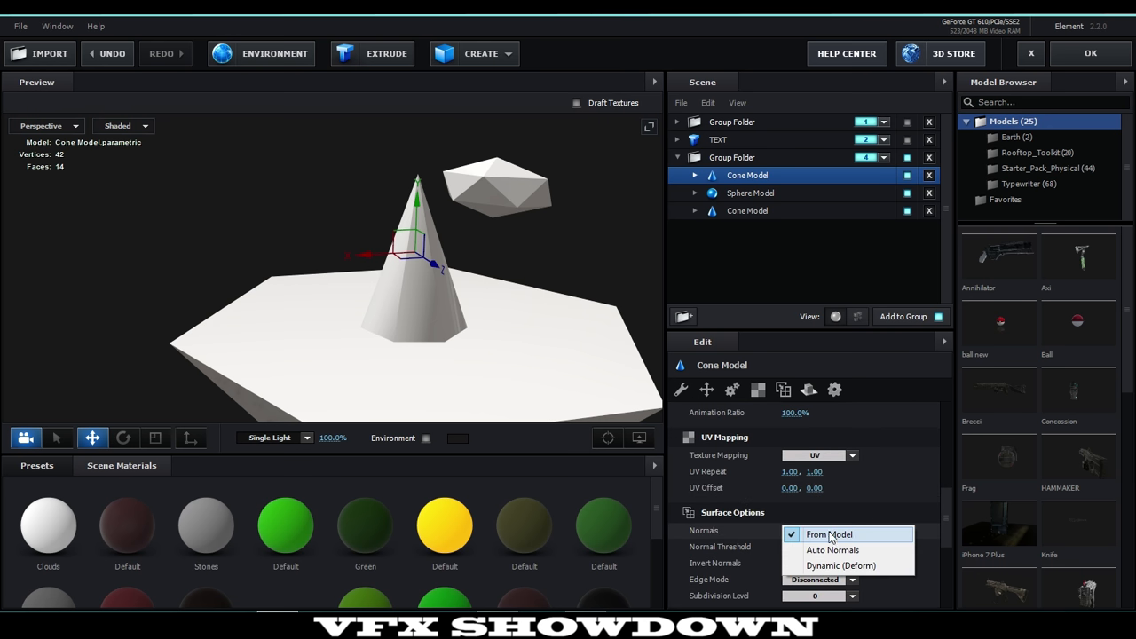
pyautogui.click(838, 565)
pyautogui.moveTo(471, 333); pyautogui.dragTo(424, 325, button='middle')
# Duplicate the seven-sided cone and shift the copy along X so that it overlaps the original's side
pyautogui.moveTo(424, 326); pyautogui.dragTo(389, 342)
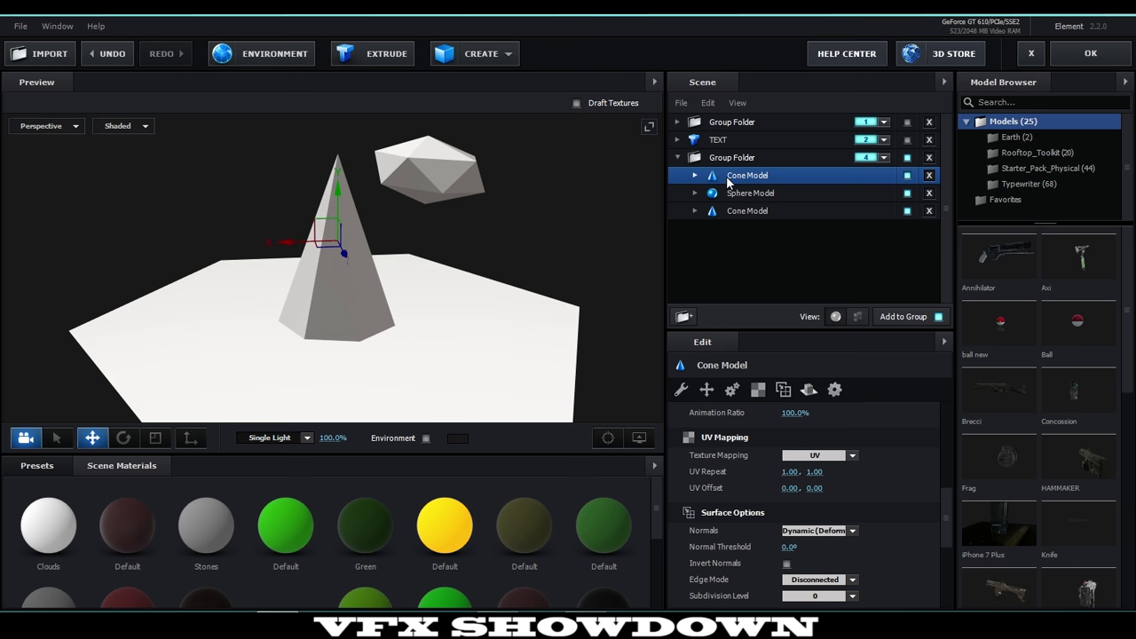
pyautogui.hotkey('ctrl', 'd')
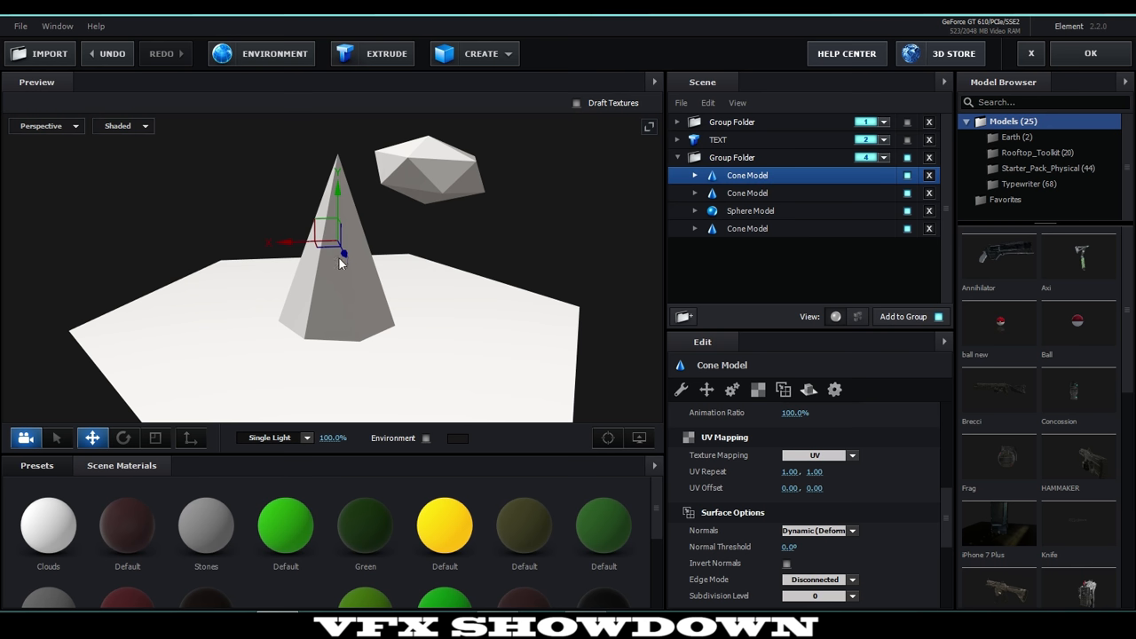
pyautogui.moveTo(277, 243); pyautogui.dragTo(300, 271)
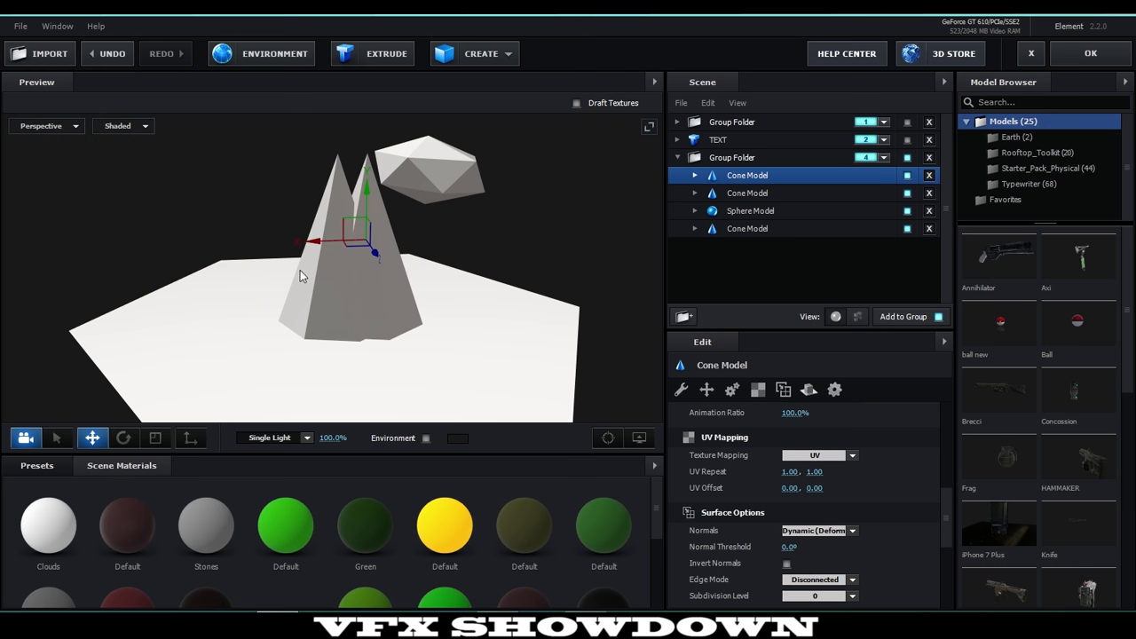
# Shorten the duplicated cone along Y and lower it to sit on the base beside the taller cone
pyautogui.click(157, 444)
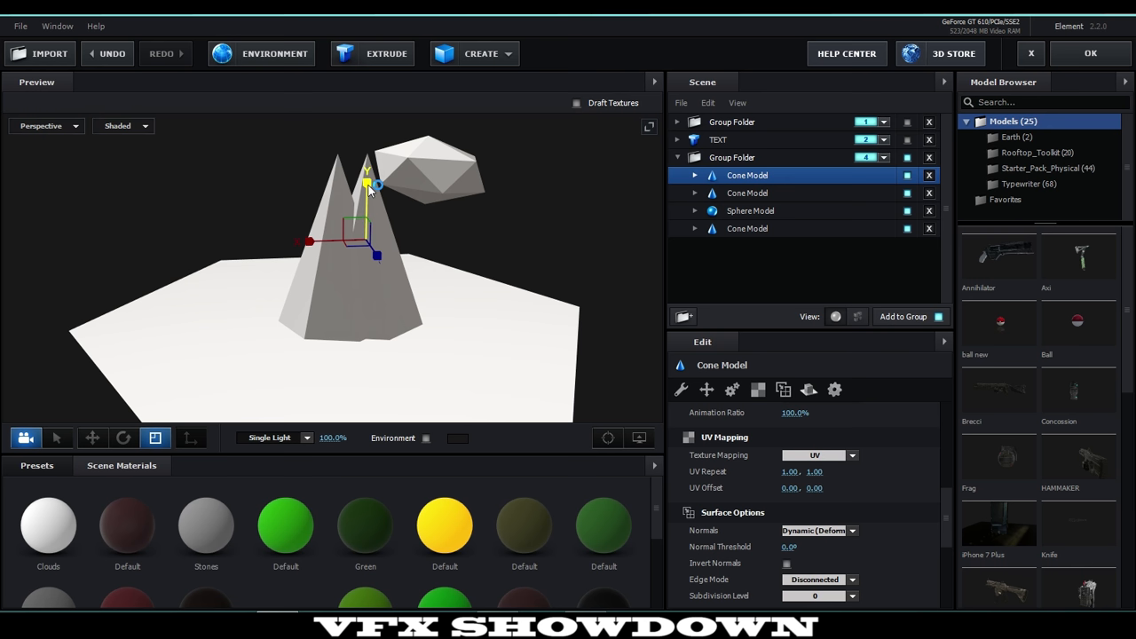
pyautogui.moveTo(368, 185); pyautogui.dragTo(353, 221)
pyautogui.click(92, 440)
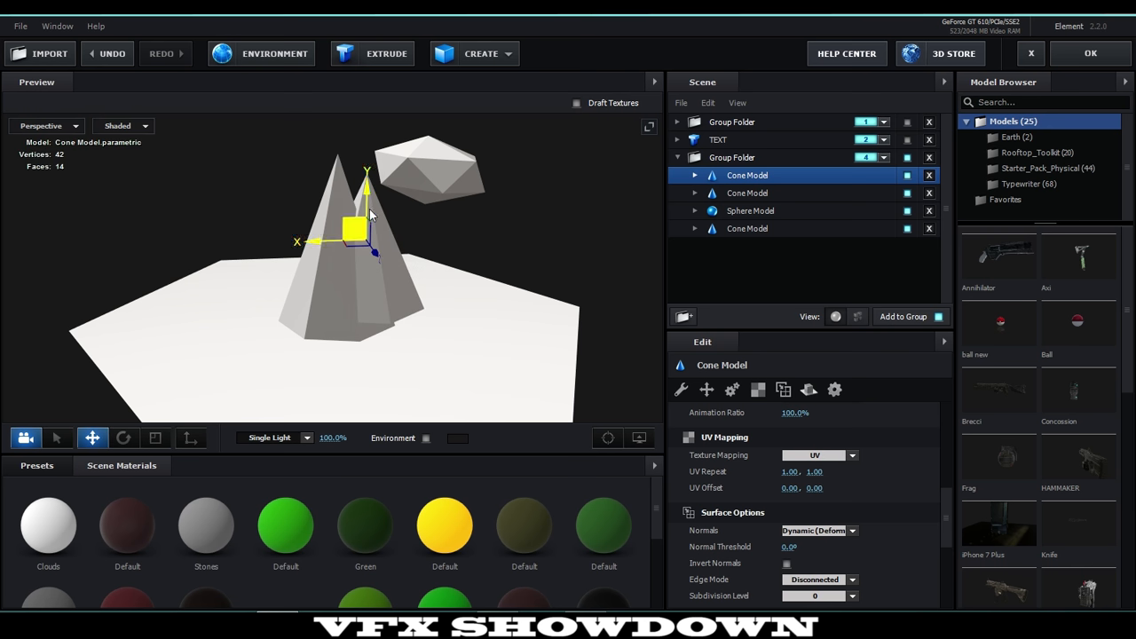
pyautogui.moveTo(366, 191); pyautogui.dragTo(372, 227)
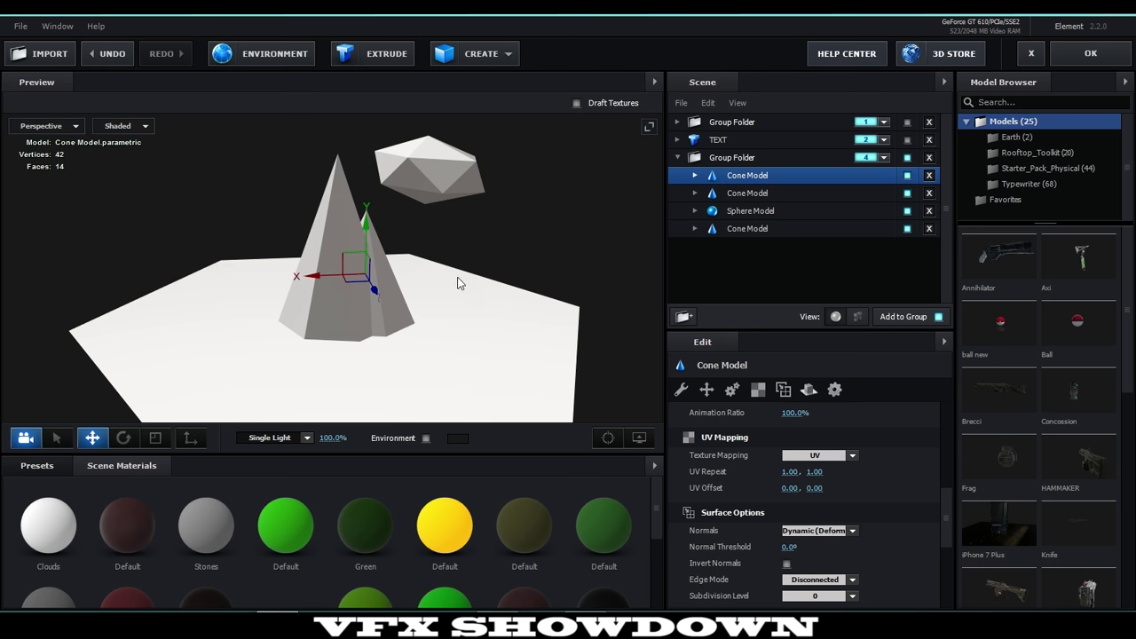
# Lower the shorter cone slightly along Y so that its base sinks into the island beside the taller cone
pyautogui.moveTo(458, 281); pyautogui.dragTo(346, 278)
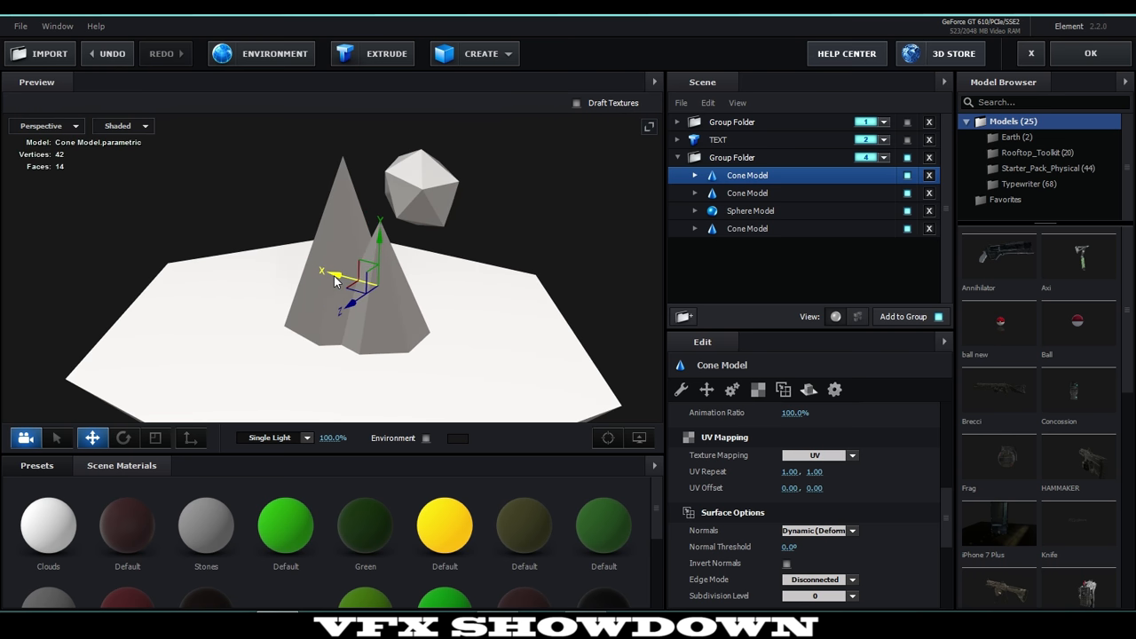
pyautogui.moveTo(487, 328); pyautogui.dragTo(496, 318)
pyautogui.moveTo(385, 239); pyautogui.dragTo(385, 258)
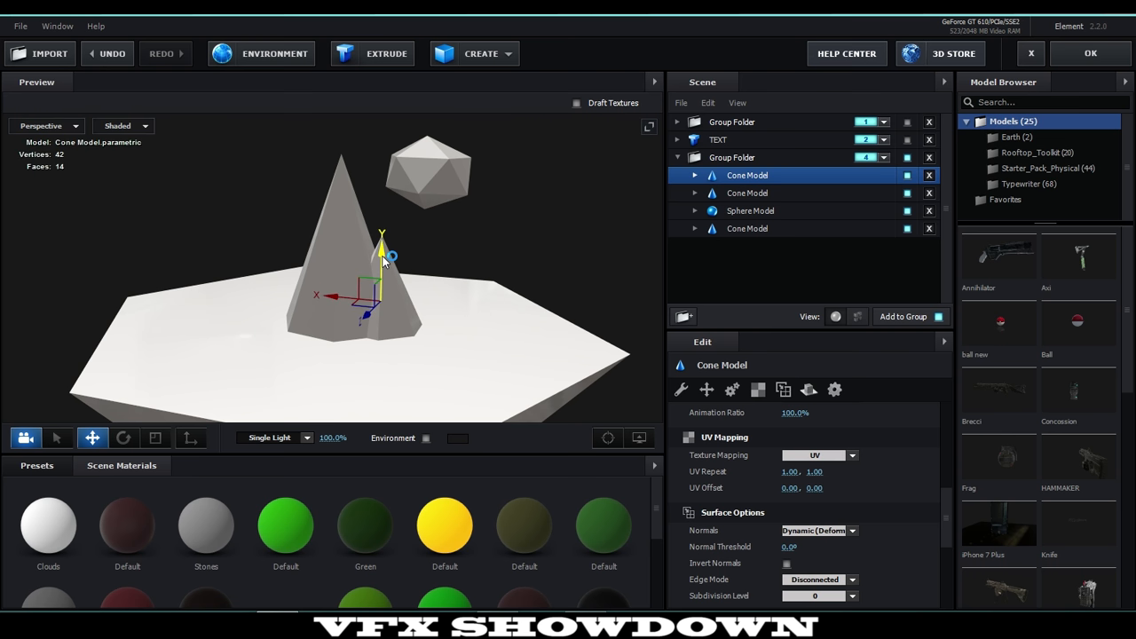
pyautogui.moveTo(451, 286); pyautogui.dragTo(412, 276)
# Move the floating sphere away from the cone peaks along X to a position of about -0.61
pyautogui.click(412, 202)
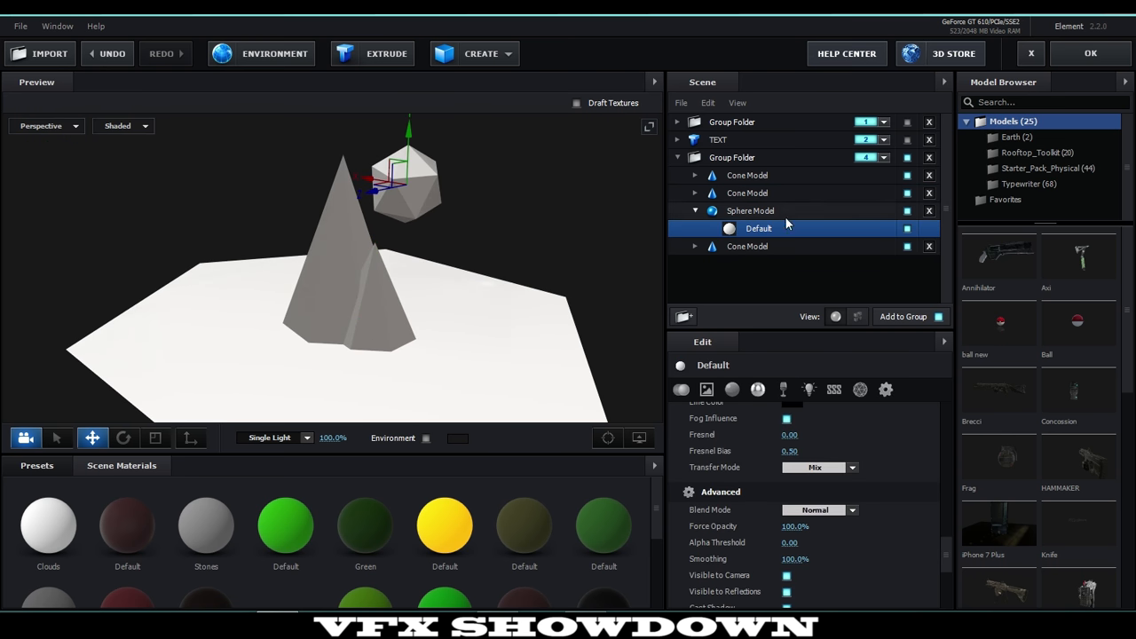
pyautogui.click(732, 211)
pyautogui.moveTo(368, 182); pyautogui.dragTo(423, 307)
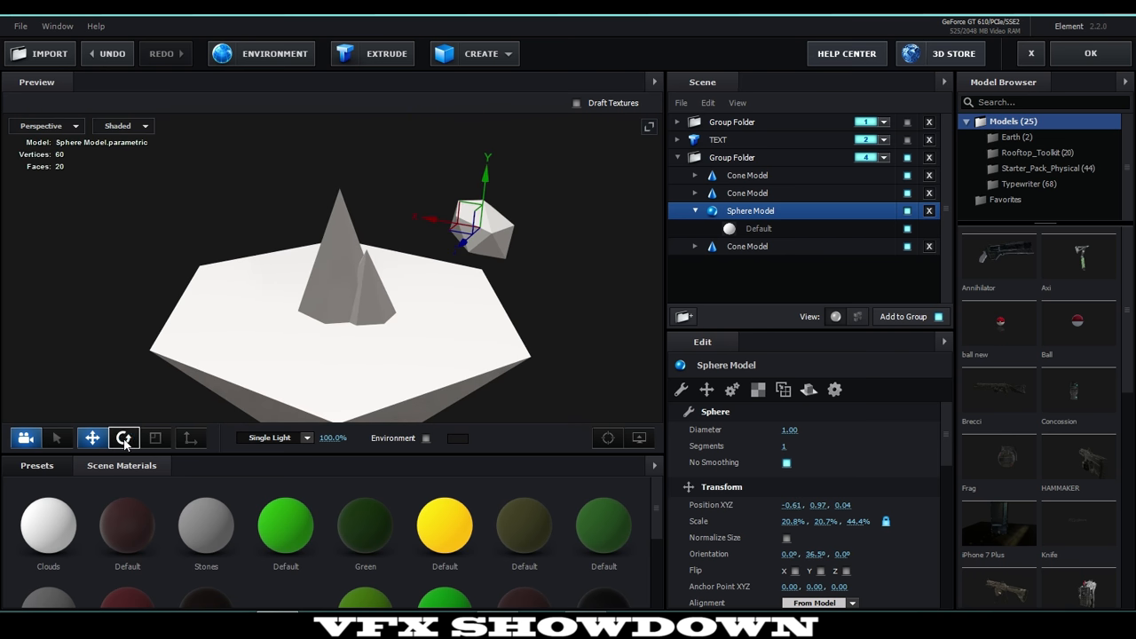
pyautogui.click(692, 212)
pyautogui.click(757, 177)
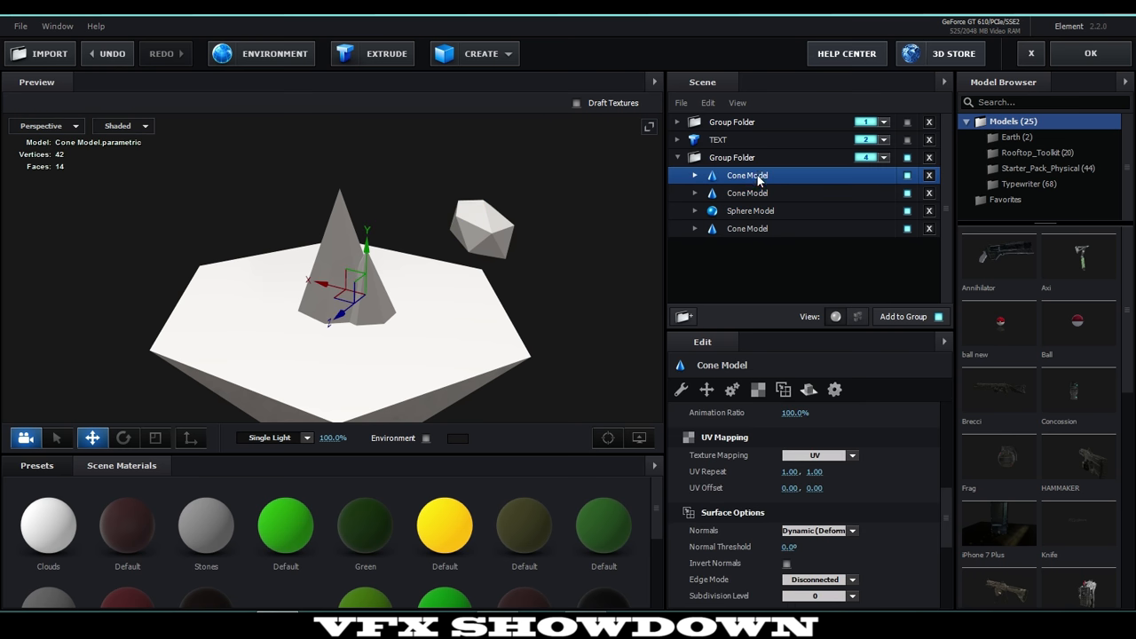
# Apply the dark brown Default material from the scene materials to the tall seven-sided cone
pyautogui.scroll(3, 429, 286)
pyautogui.moveTo(439, 310)
pyautogui.mouseDown()
pyautogui.moveTo(429, 298)
pyautogui.moveTo(442, 293)
pyautogui.mouseUp()
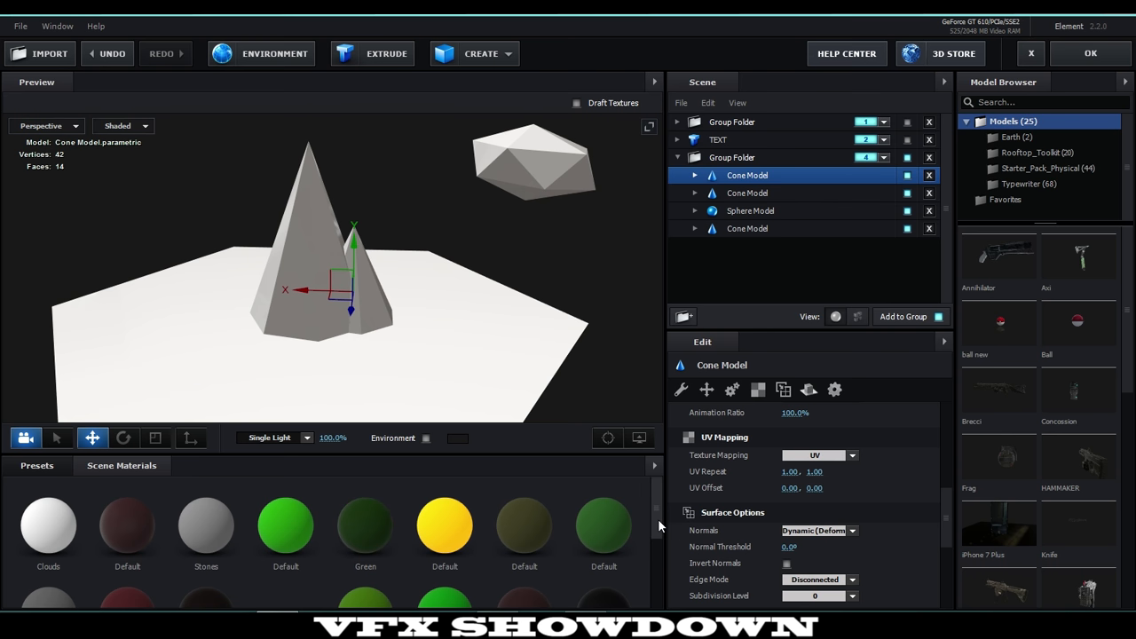
pyautogui.moveTo(658, 518)
pyautogui.mouseDown()
pyautogui.moveTo(653, 564)
pyautogui.moveTo(647, 515)
pyautogui.mouseUp()
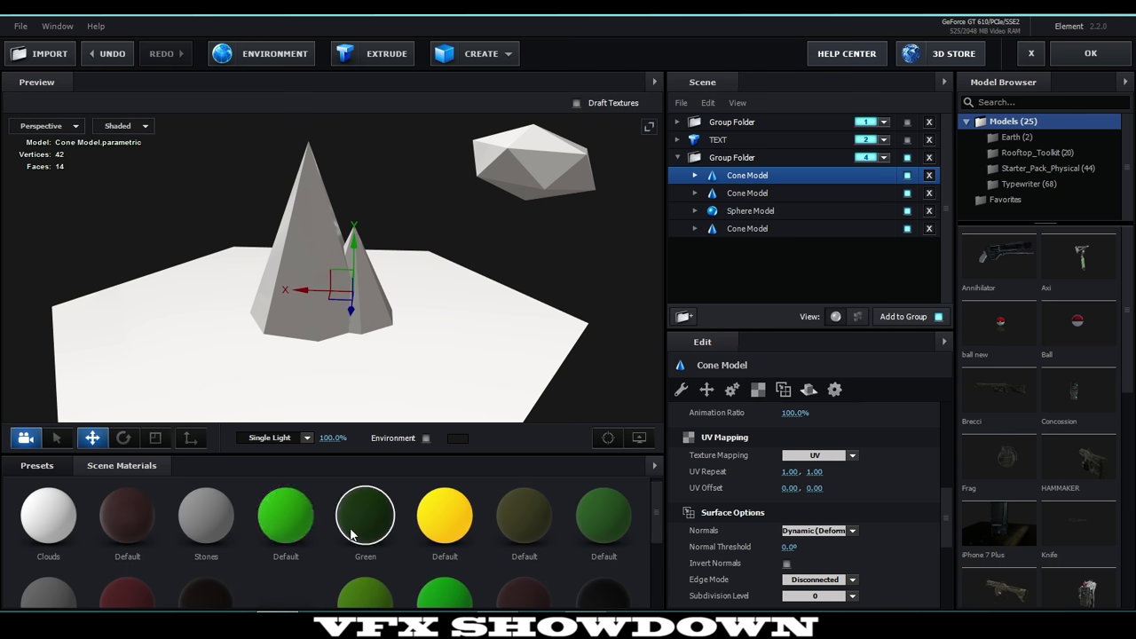
pyautogui.click(300, 525)
pyautogui.moveTo(658, 514); pyautogui.dragTo(525, 532)
pyautogui.moveTo(126, 495); pyautogui.dragTo(511, 303)
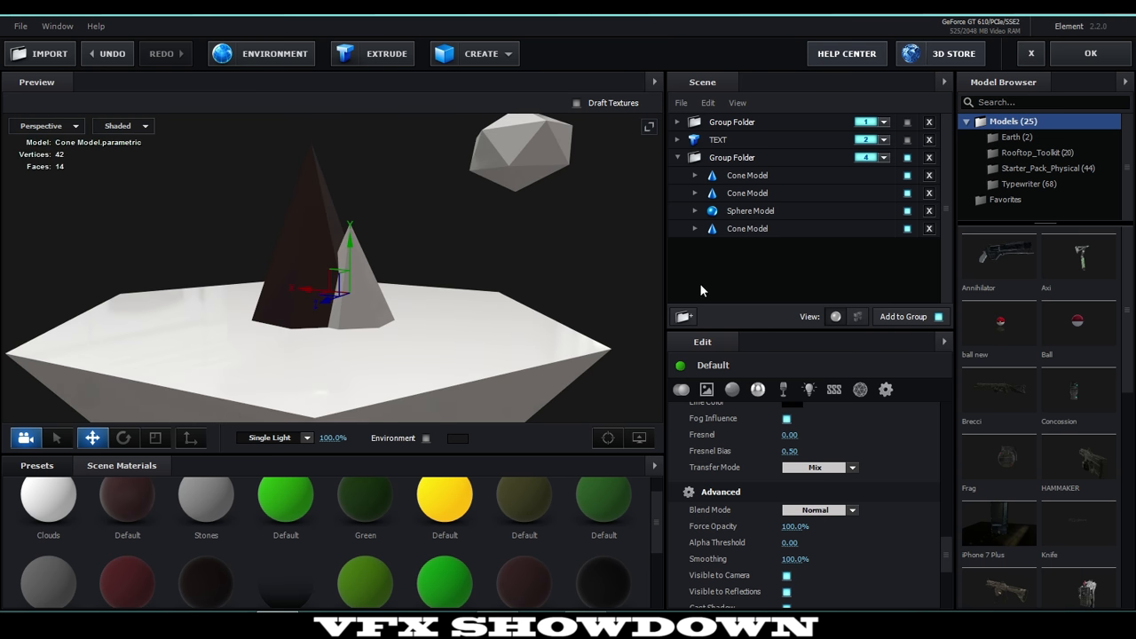
# Set the tall cone material's Glossiness and Specular Multiplier to 0.0% for a matte look
pyautogui.click(310, 231)
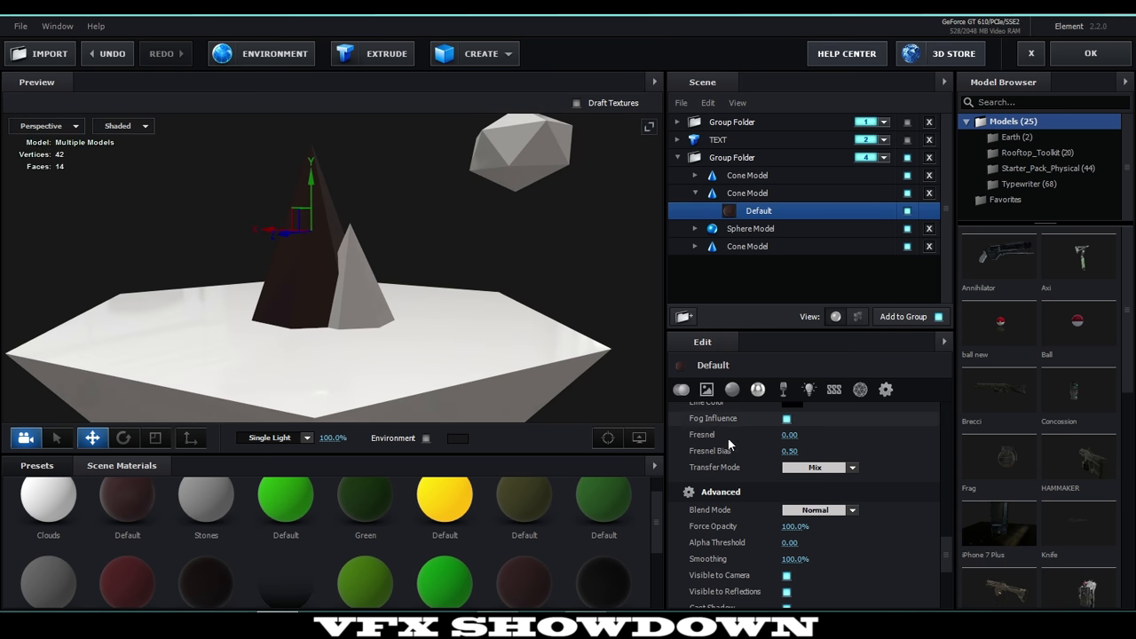
pyautogui.scroll(-2, 738, 448)
pyautogui.scroll(10, 738, 448)
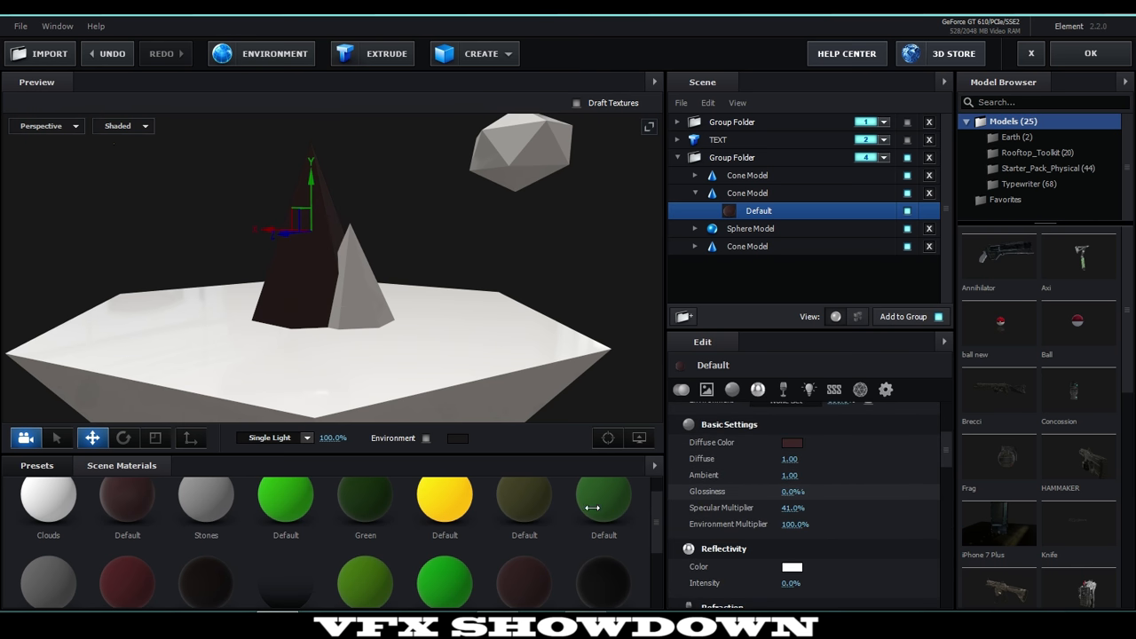
pyautogui.moveTo(794, 509); pyautogui.dragTo(752, 511)
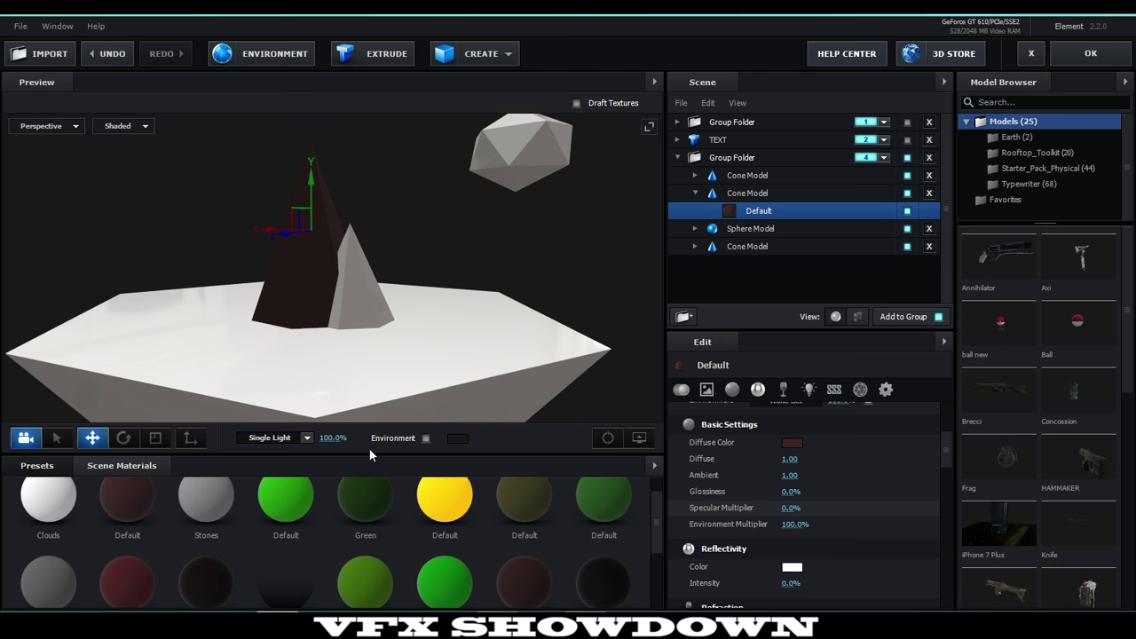
pyautogui.moveTo(343, 338)
pyautogui.mouseDown()
pyautogui.moveTo(406, 353)
pyautogui.moveTo(155, 353)
pyautogui.moveTo(406, 358)
pyautogui.moveTo(493, 318)
pyautogui.moveTo(383, 347)
pyautogui.moveTo(311, 328)
pyautogui.moveTo(330, 341)
pyautogui.mouseUp()
pyautogui.scroll(-3, 329, 341)
pyautogui.moveTo(329, 353); pyautogui.dragTo(325, 323, button='middle')
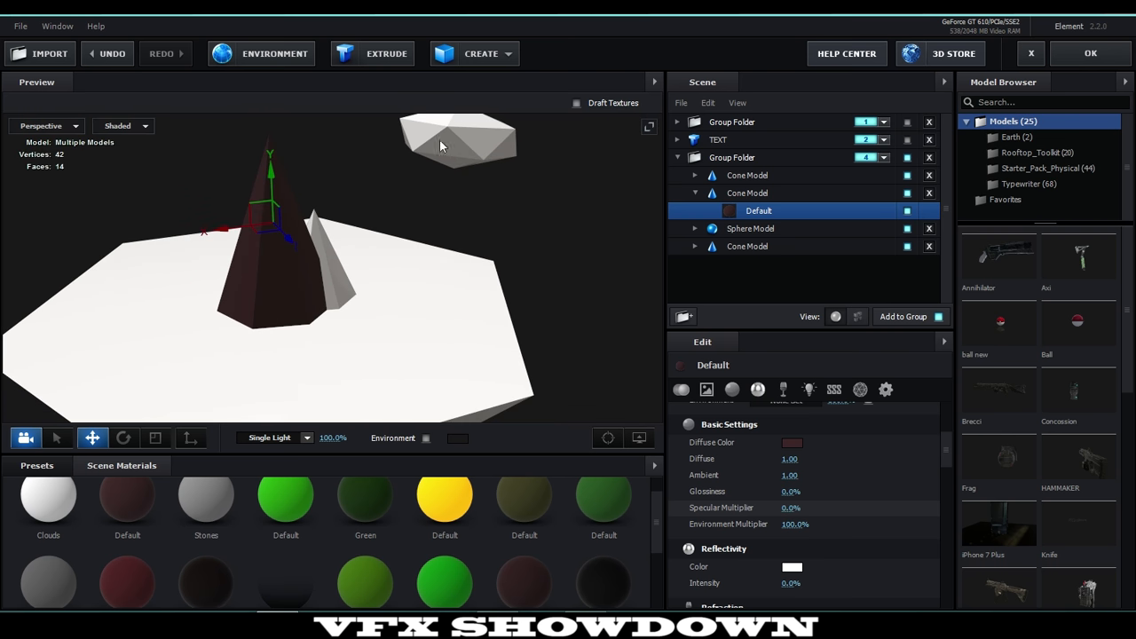
# Duplicate the floating sphere and move the copy to the other side of the peaks, at about X 0.30 and Z 0.46
pyautogui.click(479, 53)
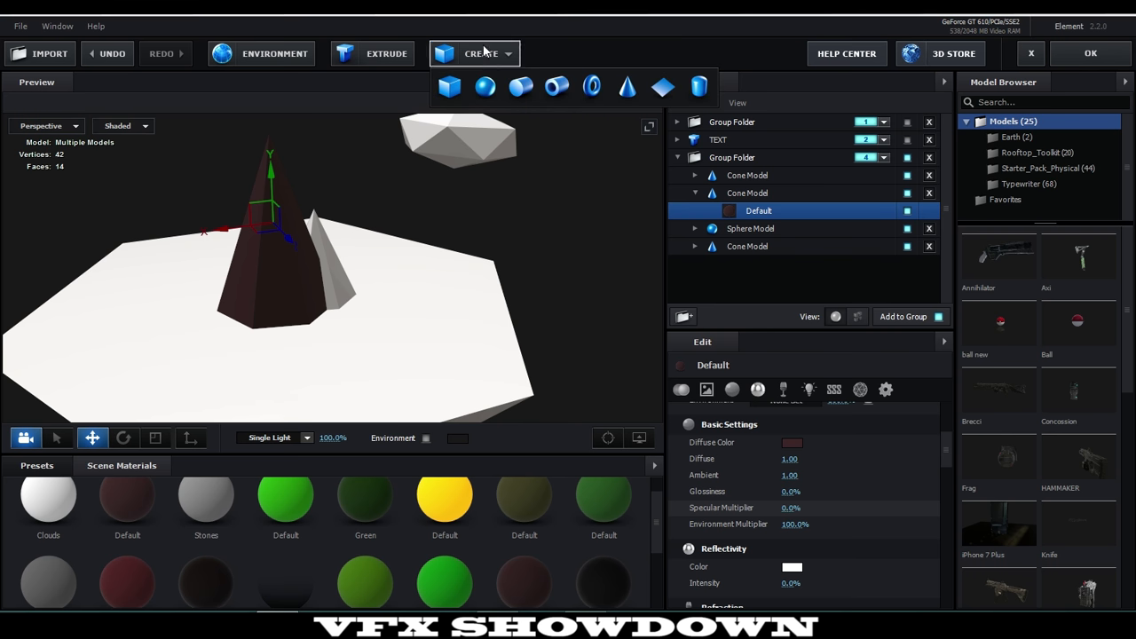
pyautogui.click(696, 194)
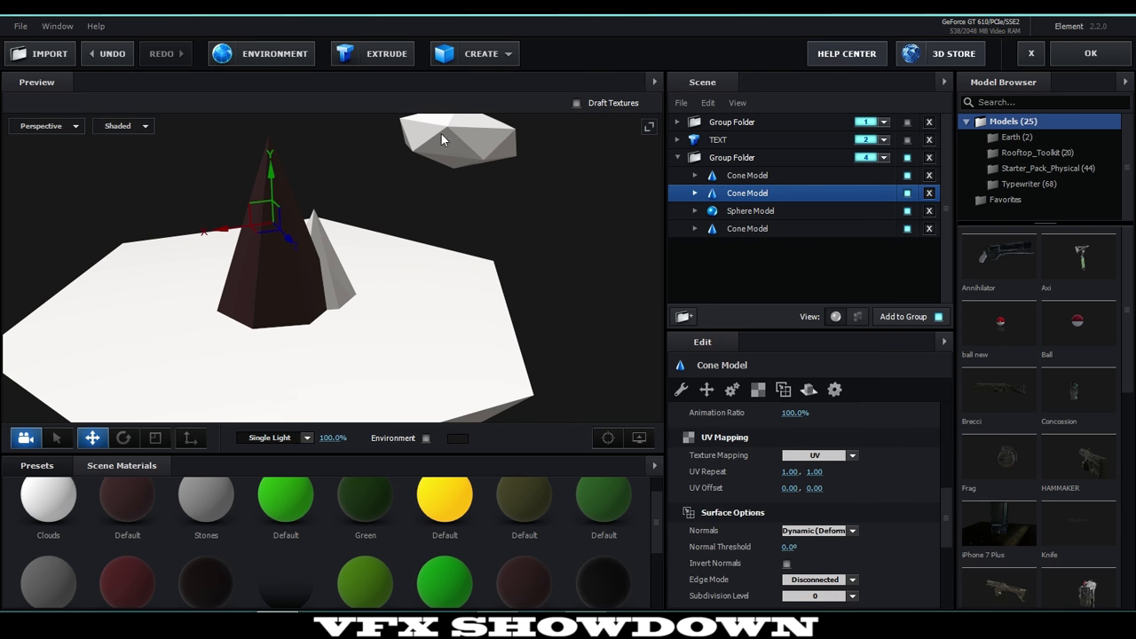
pyautogui.click(456, 138)
pyautogui.click(694, 210)
pyautogui.click(743, 213)
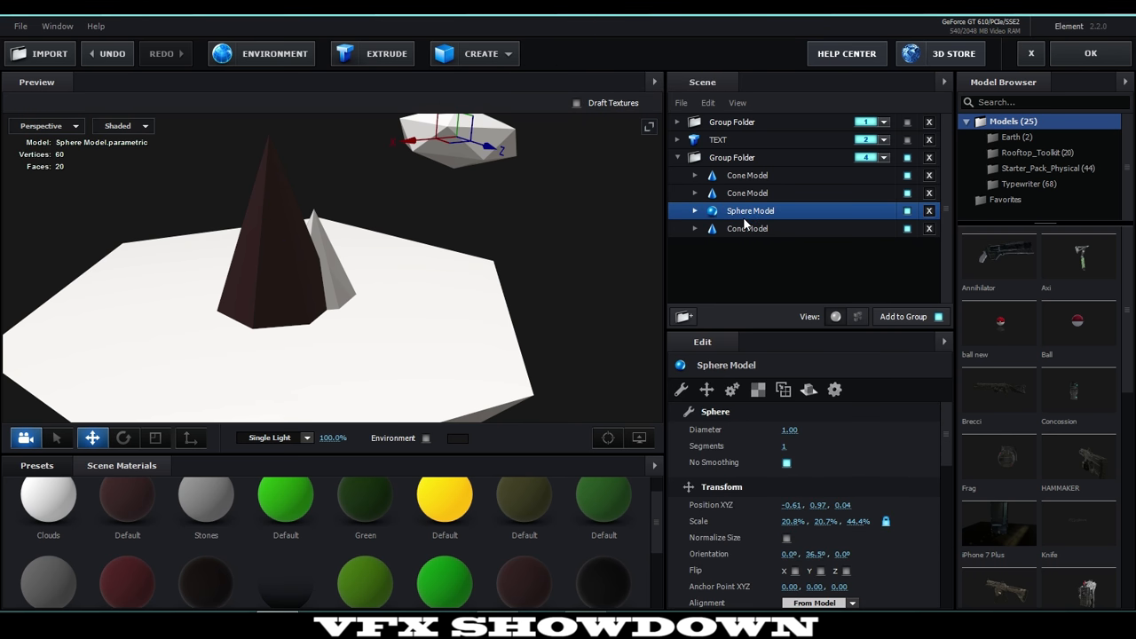
pyautogui.hotkey('ctrl', 'd')
pyautogui.moveTo(539, 245); pyautogui.dragTo(532, 290, button='middle')
pyautogui.moveTo(444, 184); pyautogui.dragTo(171, 297)
pyautogui.moveTo(318, 344); pyautogui.dragTo(338, 299, button='middle')
pyautogui.moveTo(342, 300); pyautogui.dragTo(313, 300)
# Shrink the duplicated sphere along Z to a scale of about 23.9%
pyautogui.click(155, 437)
pyautogui.moveTo(222, 390); pyautogui.dragTo(453, 267)
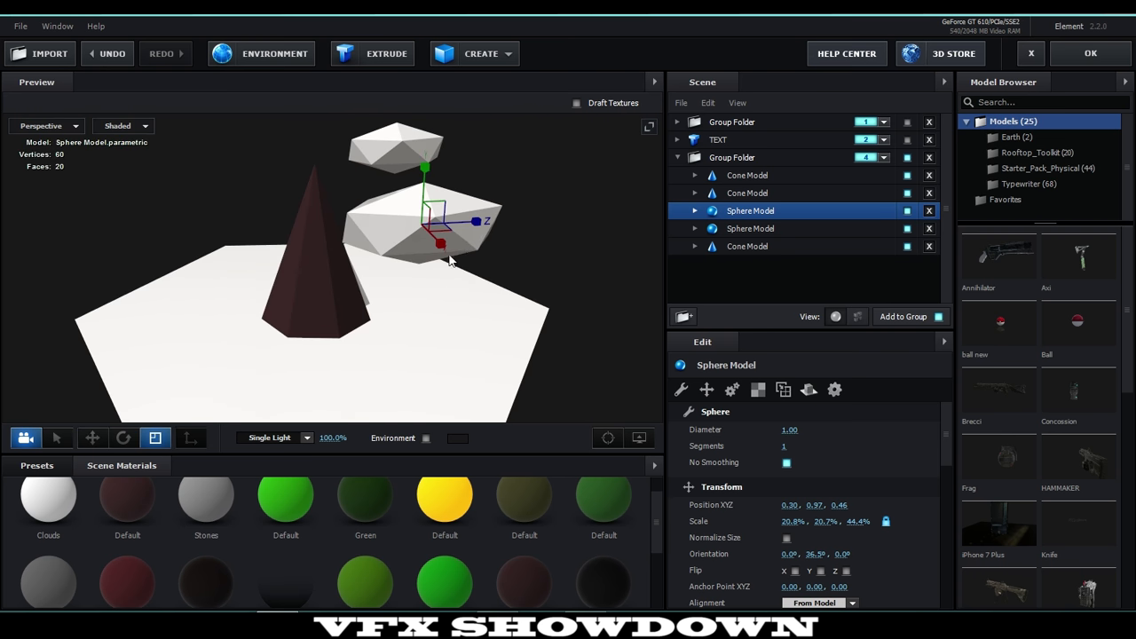
pyautogui.moveTo(478, 221); pyautogui.dragTo(443, 221)
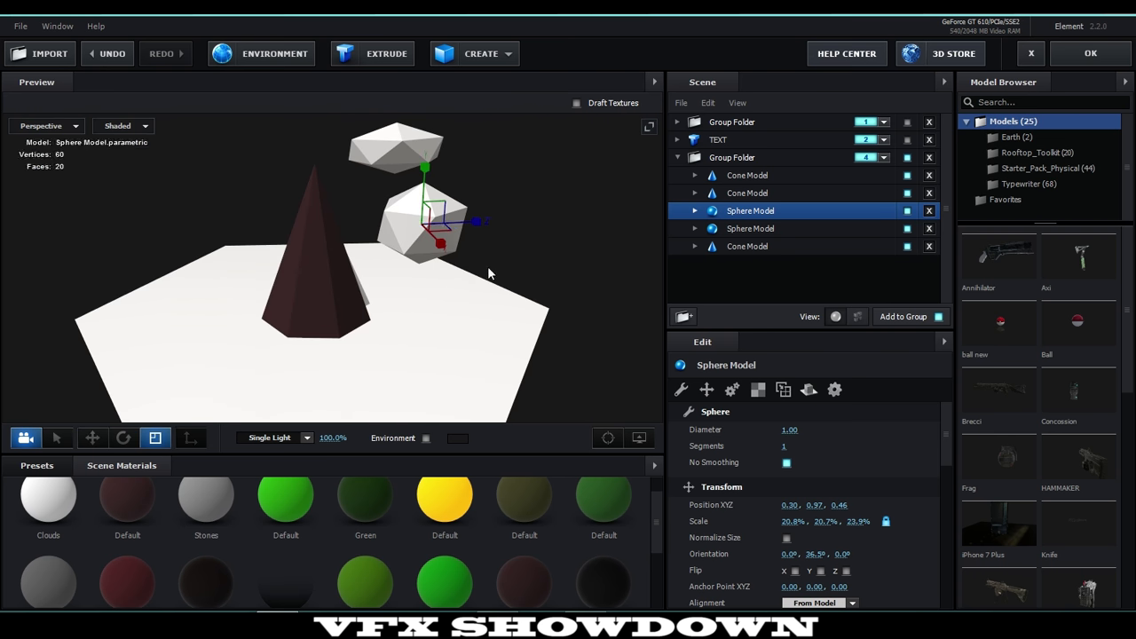
pyautogui.moveTo(487, 266); pyautogui.dragTo(429, 295)
# Move the duplicated sphere down onto the island beside the tall cone, at about Y 0.49 and Z 0.12
pyautogui.click(91, 437)
pyautogui.moveTo(266, 364); pyautogui.dragTo(238, 305)
pyautogui.moveTo(364, 309); pyautogui.dragTo(202, 341)
pyautogui.scroll(3, 291, 314)
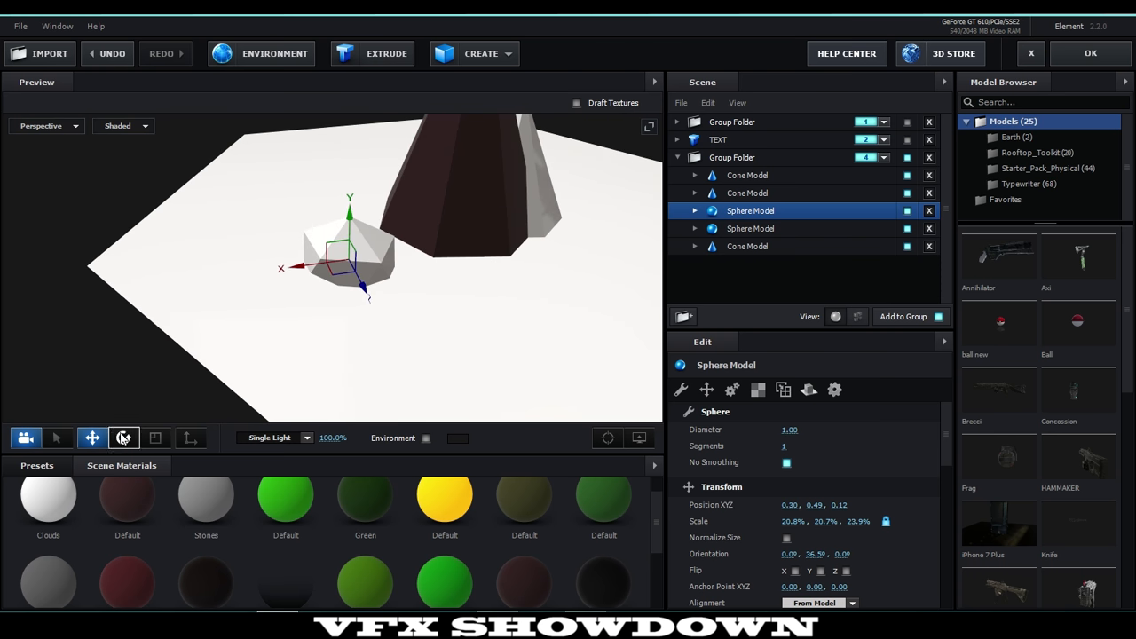
# Stretch the sphere on the island into a rock shape with a scale of about 27.1%, 30.2%, 59.0%
pyautogui.click(153, 439)
pyautogui.moveTo(332, 361); pyautogui.dragTo(363, 281)
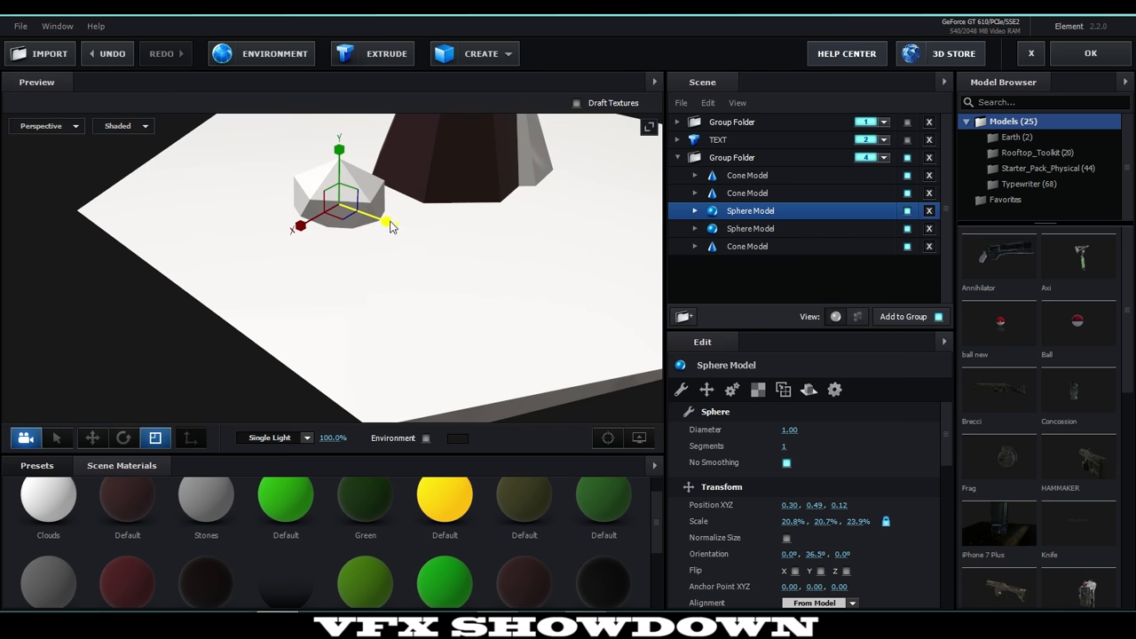
pyautogui.moveTo(390, 227); pyautogui.dragTo(432, 266)
pyautogui.scroll(1, 378, 298)
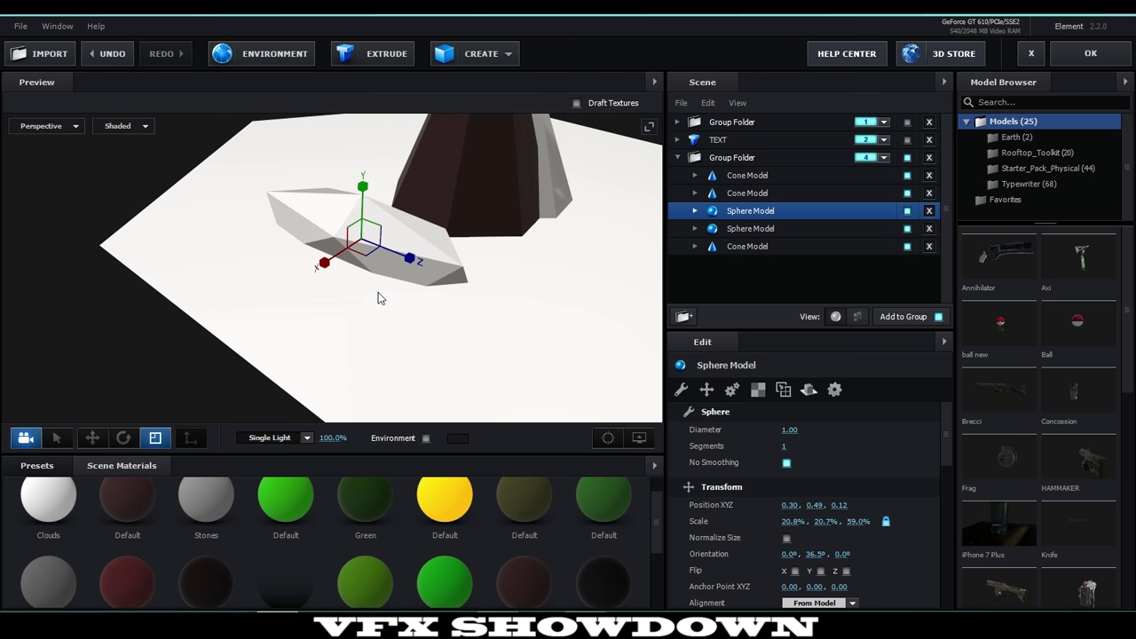
pyautogui.moveTo(364, 189); pyautogui.dragTo(372, 169)
pyautogui.moveTo(422, 206); pyautogui.dragTo(435, 243, button='middle')
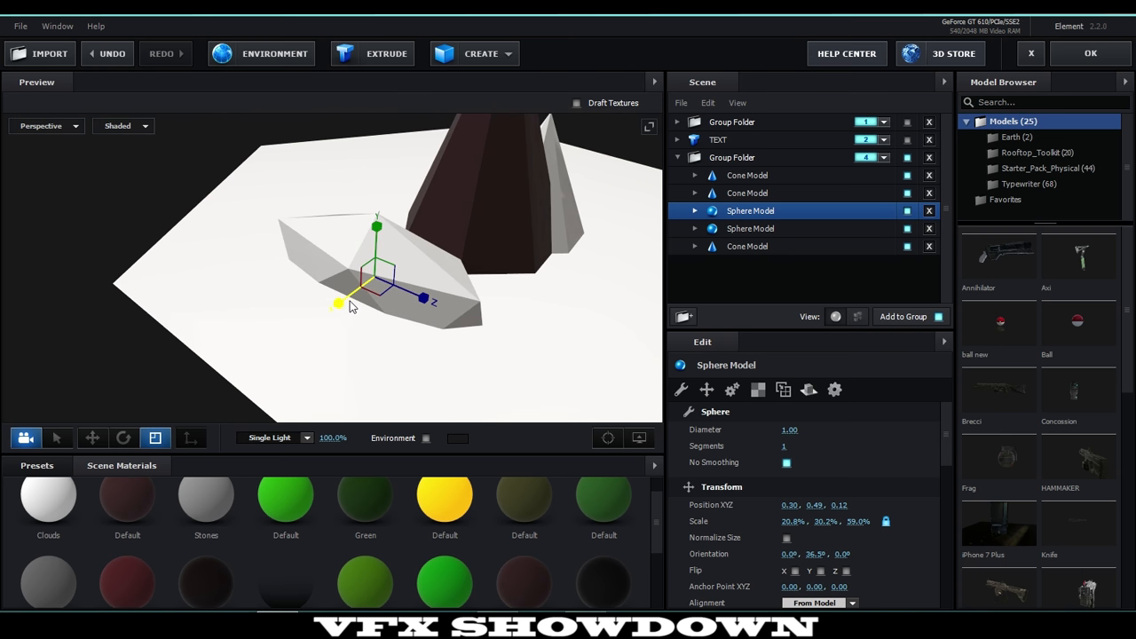
pyautogui.moveTo(330, 308); pyautogui.dragTo(336, 310)
# Sink the rock-shaped sphere slightly into the island's surface, to about Y 0.47
pyautogui.click(92, 437)
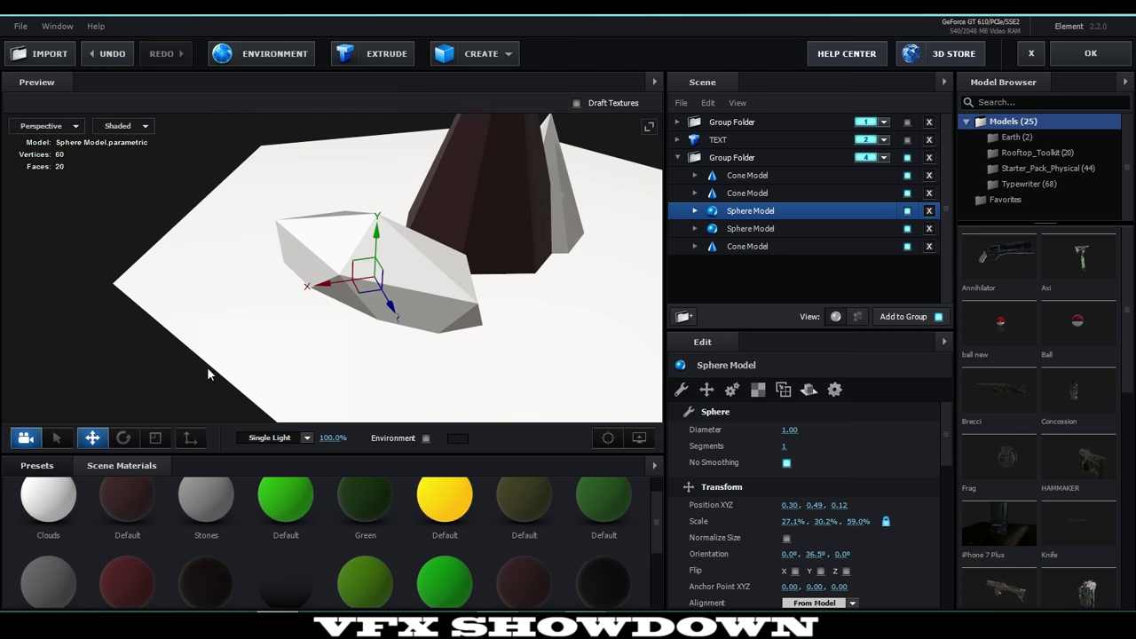
pyautogui.moveTo(377, 233)
pyautogui.mouseDown()
pyautogui.moveTo(376, 259)
pyautogui.moveTo(391, 239)
pyautogui.mouseUp()
pyautogui.moveTo(460, 272); pyautogui.dragTo(415, 261, button='middle')
pyautogui.moveTo(415, 262); pyautogui.dragTo(235, 293)
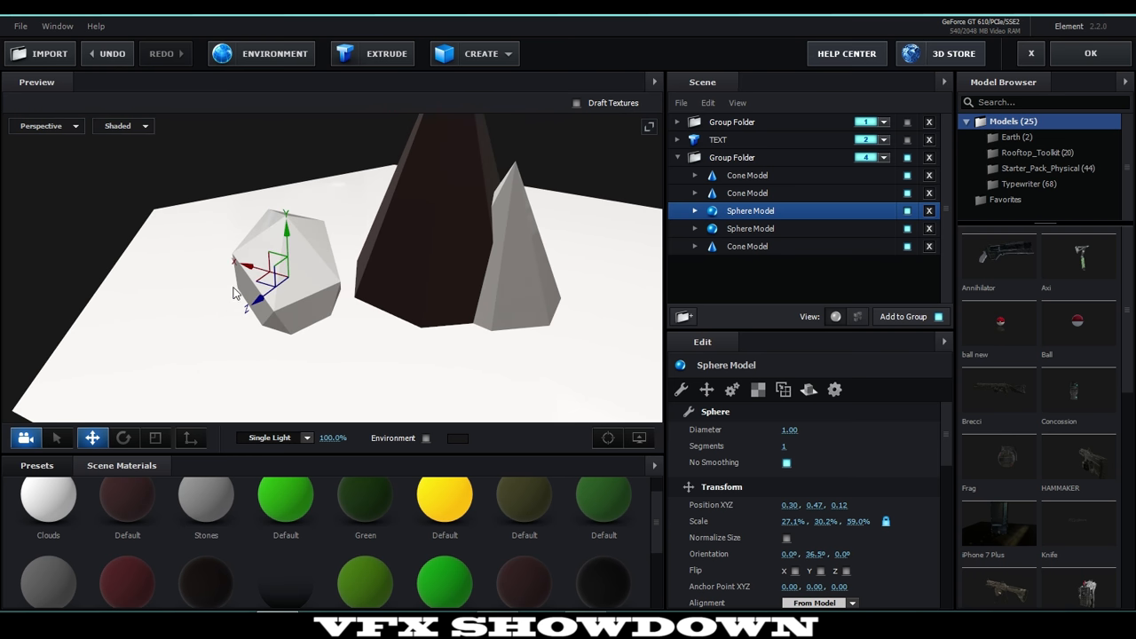
# Widen the rock-shaped sphere along X to a scale of about 34.8%
pyautogui.click(153, 444)
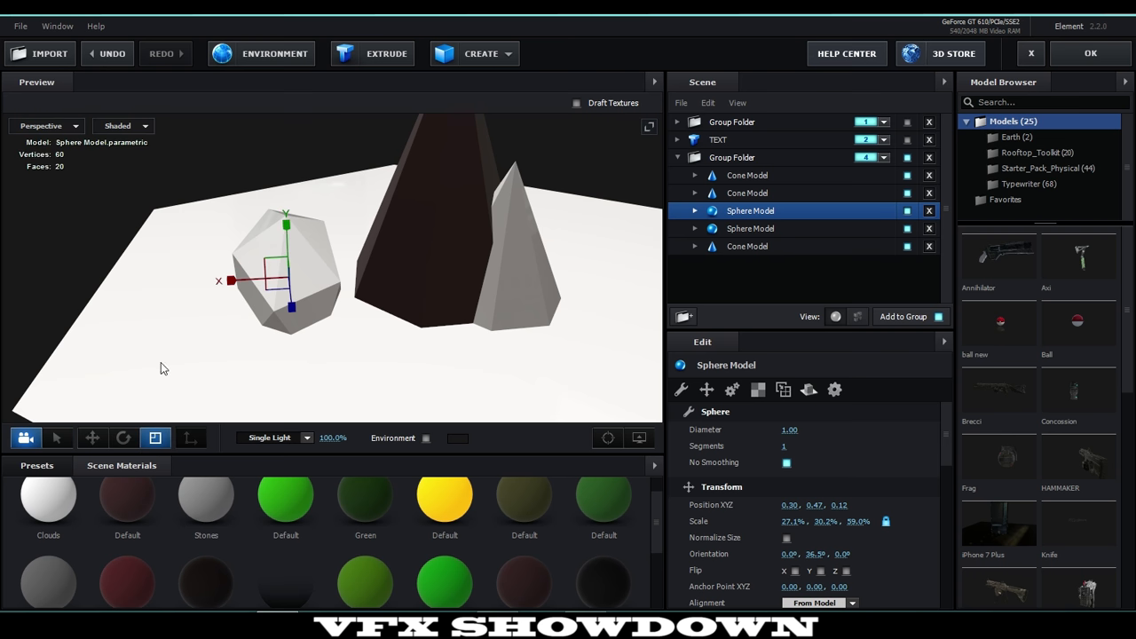
pyautogui.moveTo(231, 280); pyautogui.dragTo(221, 283)
pyautogui.moveTo(253, 327); pyautogui.dragTo(254, 349, button='middle')
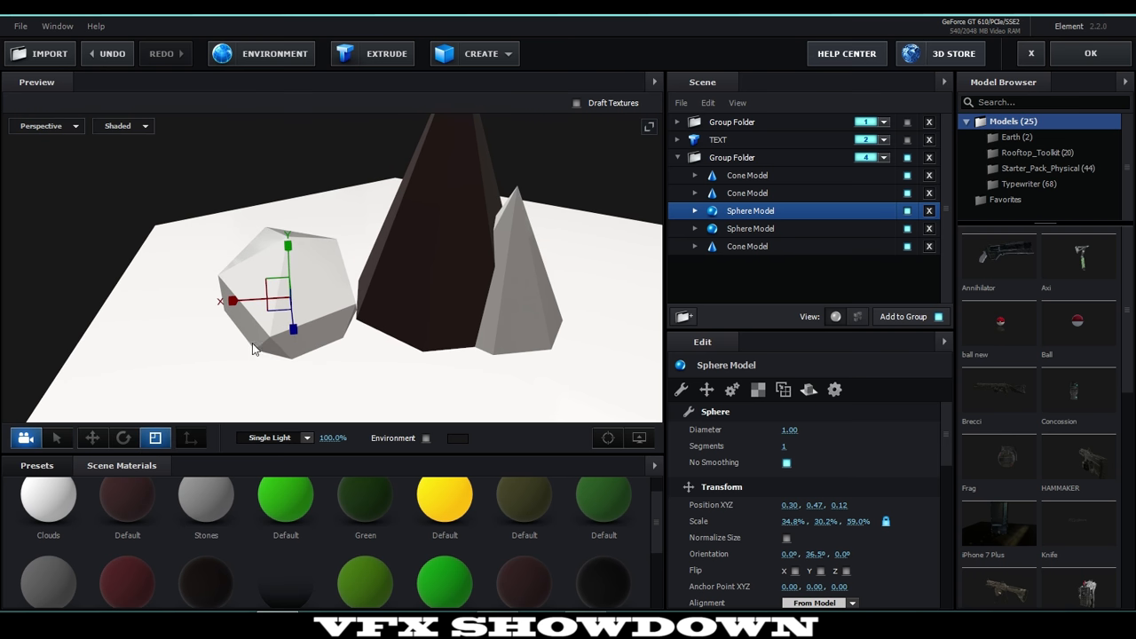
pyautogui.moveTo(253, 348); pyautogui.dragTo(345, 337)
pyautogui.moveTo(214, 372); pyautogui.dragTo(178, 397)
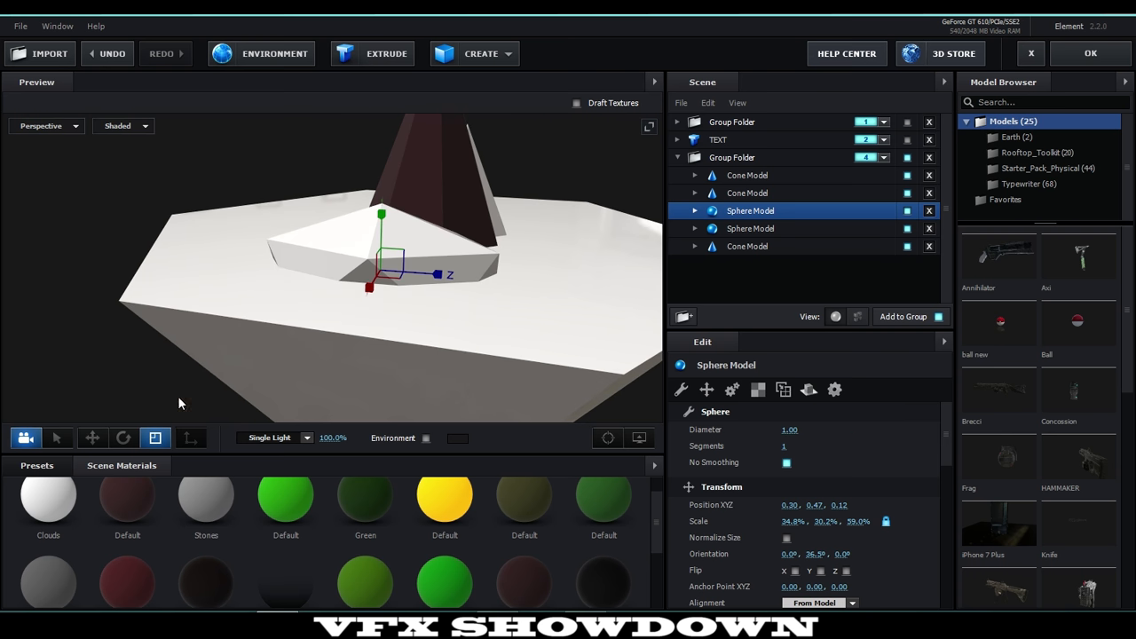
# Apply the grey Stones material to the rock-shaped sphere on the island
pyautogui.moveTo(204, 512); pyautogui.dragTo(411, 240)
pyautogui.moveTo(524, 298); pyautogui.dragTo(260, 383)
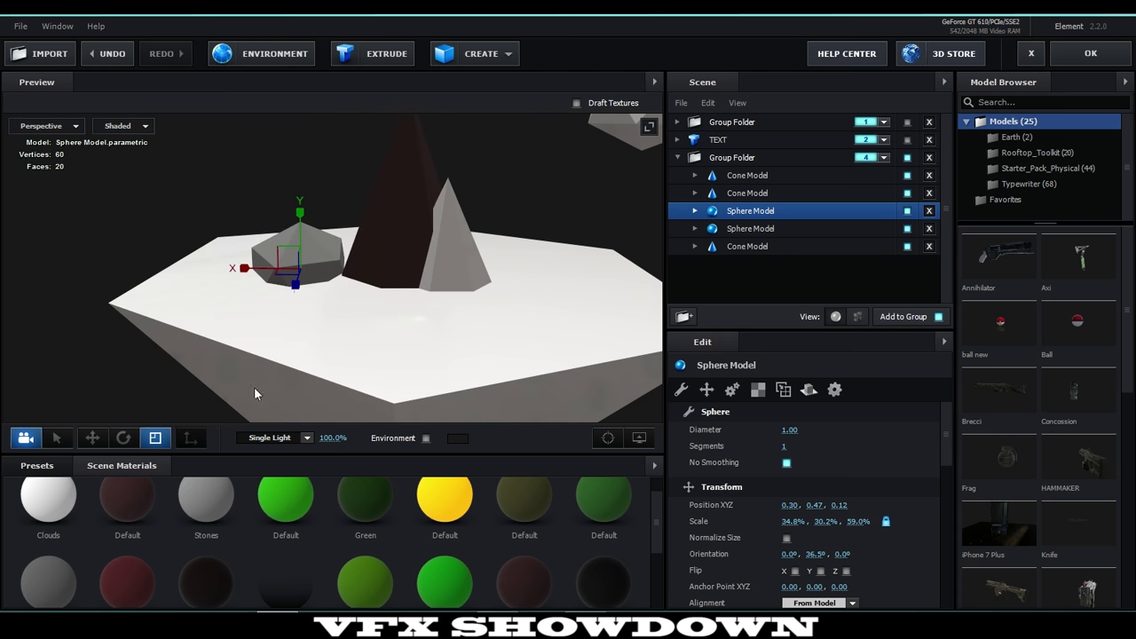
pyautogui.scroll(-3, 369, 329)
pyautogui.moveTo(374, 334); pyautogui.dragTo(352, 287, button='middle')
pyautogui.moveTo(405, 311); pyautogui.dragTo(382, 339)
# Apply the dark brown Default material to the inverted base cone of the island and select that material on the model
pyautogui.moveTo(525, 578); pyautogui.dragTo(457, 254)
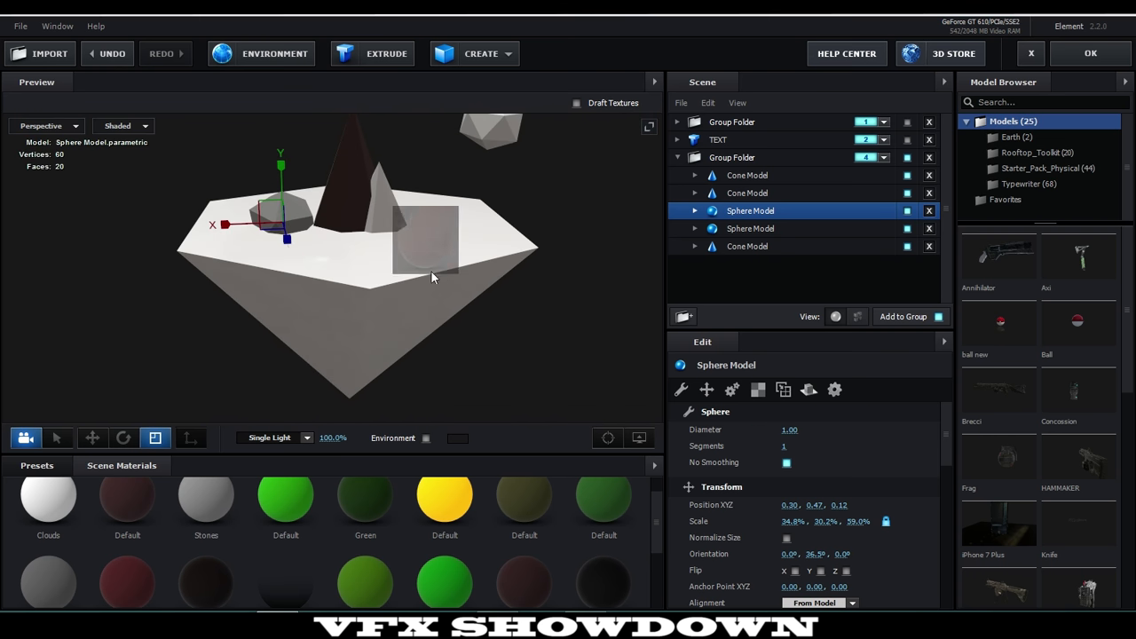
pyautogui.scroll(-1, 422, 307)
pyautogui.moveTo(422, 307); pyautogui.dragTo(352, 309, button='middle')
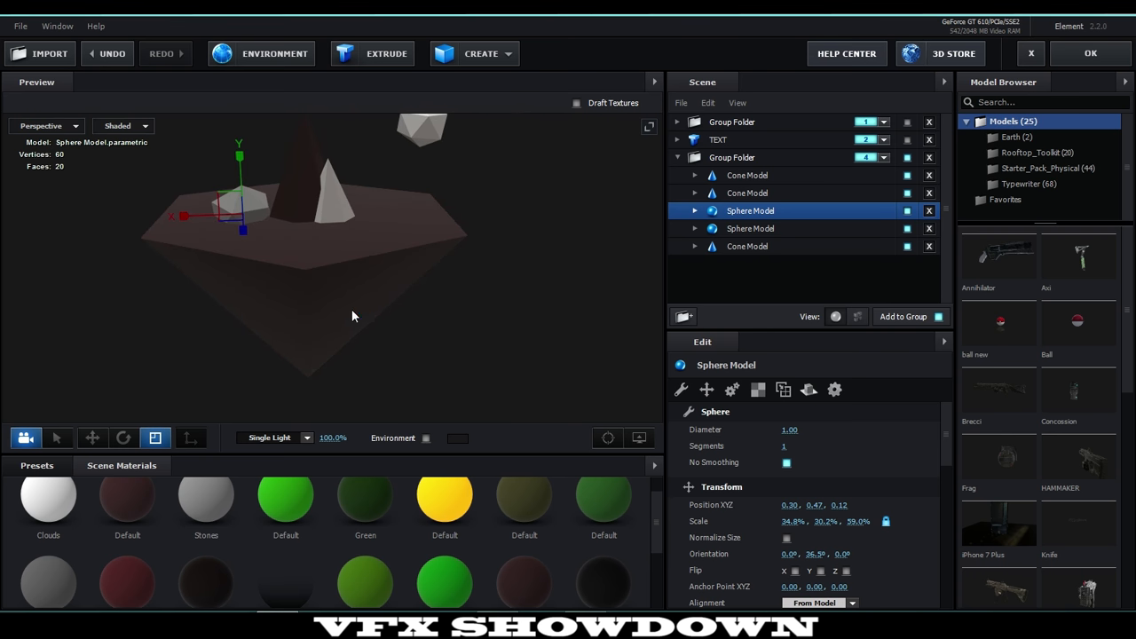
pyautogui.moveTo(353, 316); pyautogui.dragTo(452, 348)
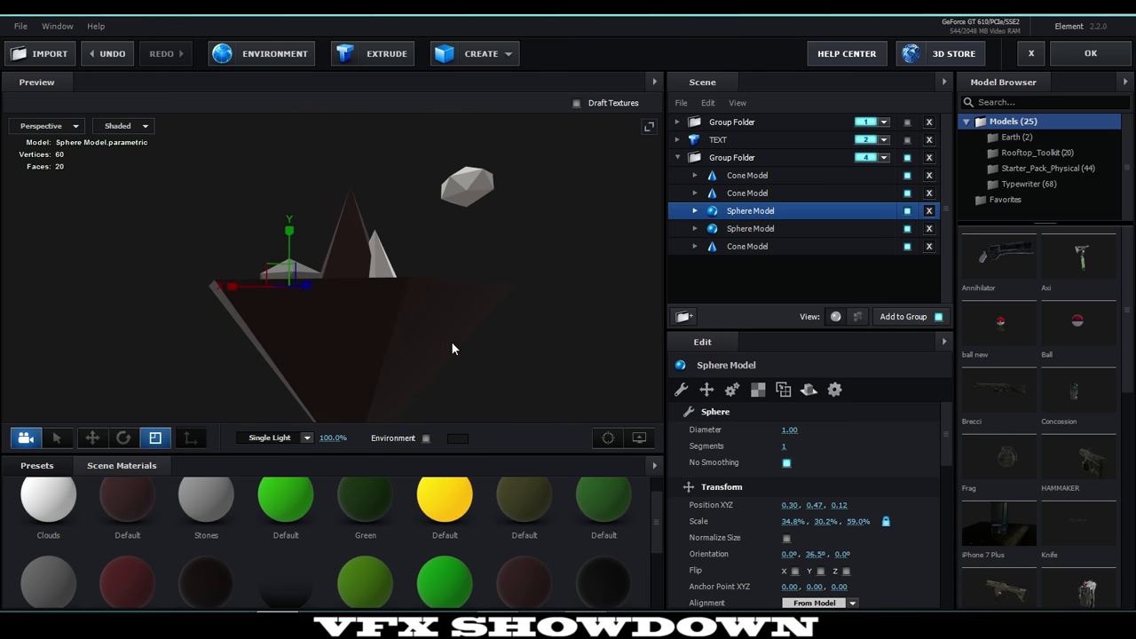
pyautogui.click(442, 353)
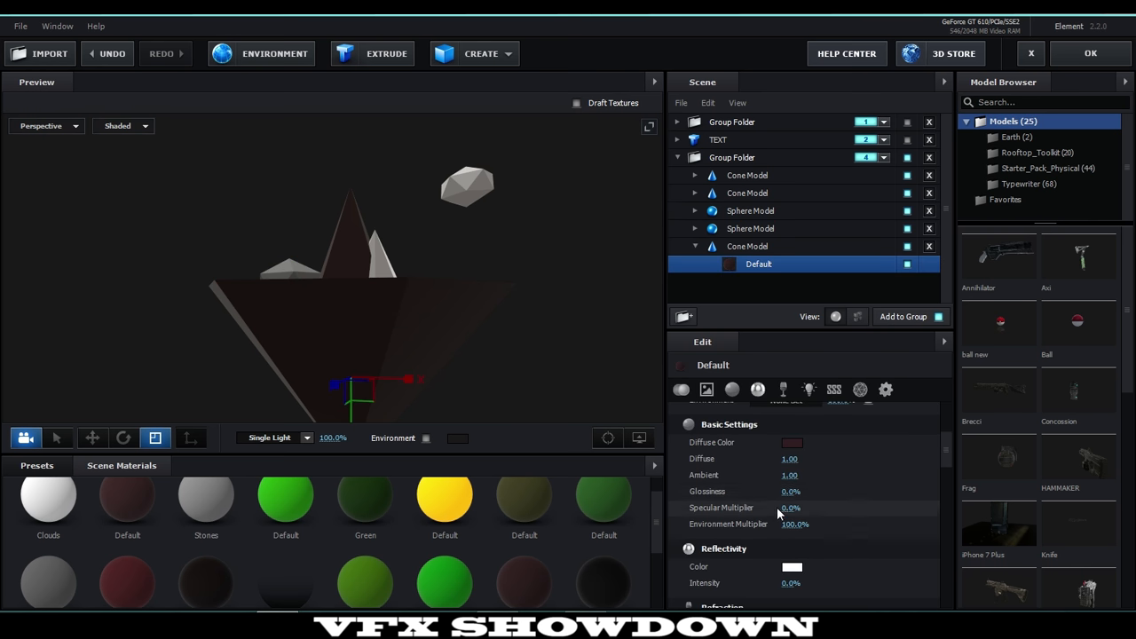
pyautogui.scroll(1, 786, 468)
pyautogui.scroll(5, 785, 469)
pyautogui.moveTo(392, 288); pyautogui.dragTo(370, 266)
# Create a box model and isolate it by hiding all the other models in the island's group
pyautogui.click(471, 54)
pyautogui.click(451, 85)
pyautogui.moveTo(395, 266); pyautogui.dragTo(377, 239, button='middle')
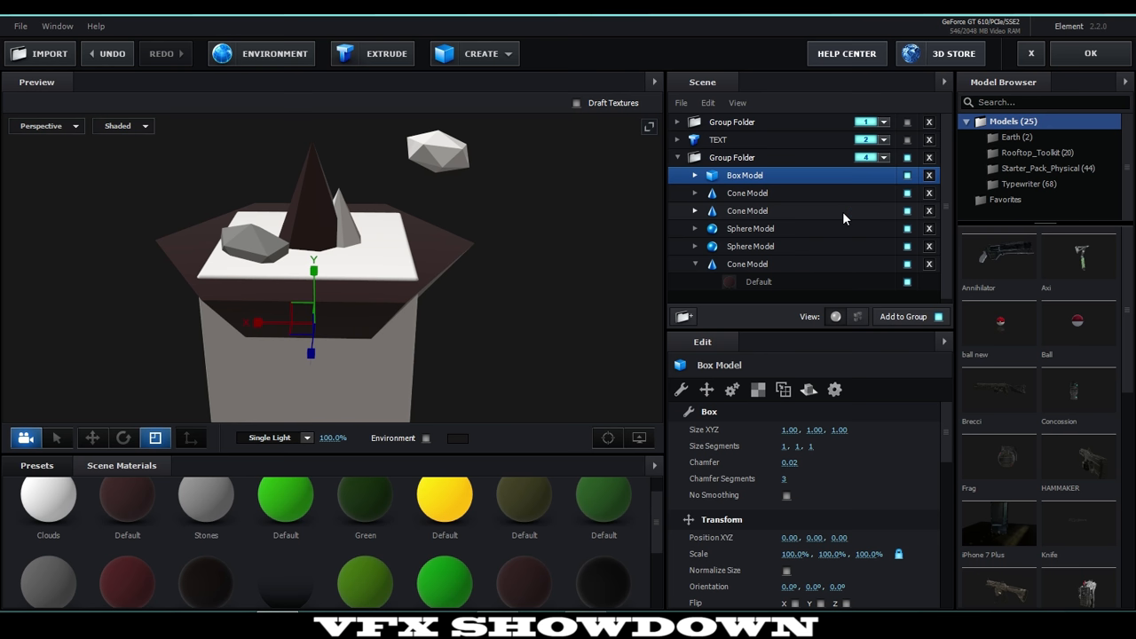
pyautogui.click(907, 176)
pyautogui.moveTo(574, 293); pyautogui.dragTo(411, 290)
# Display the preview in Wireframe and simplify the box to a Chamfer of 0.00 and 1 Chamfer Segment
pyautogui.click(120, 126)
pyautogui.click(136, 144)
pyautogui.moveTo(385, 302); pyautogui.dragTo(554, 378)
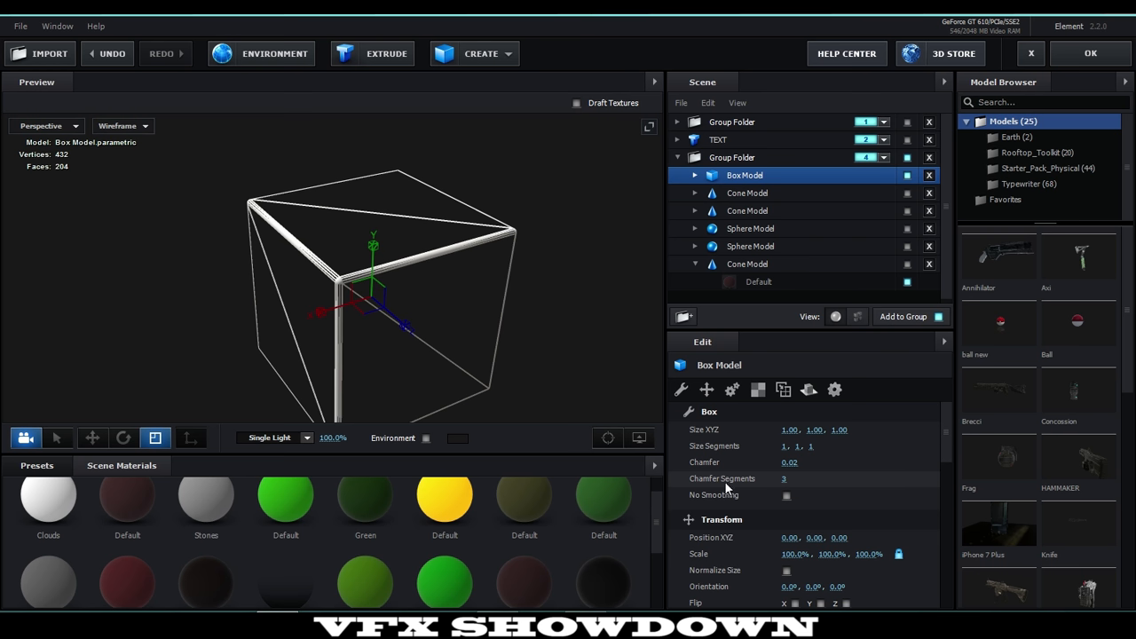
pyautogui.moveTo(785, 479)
pyautogui.mouseDown()
pyautogui.moveTo(773, 479)
pyautogui.moveTo(780, 467)
pyautogui.mouseUp()
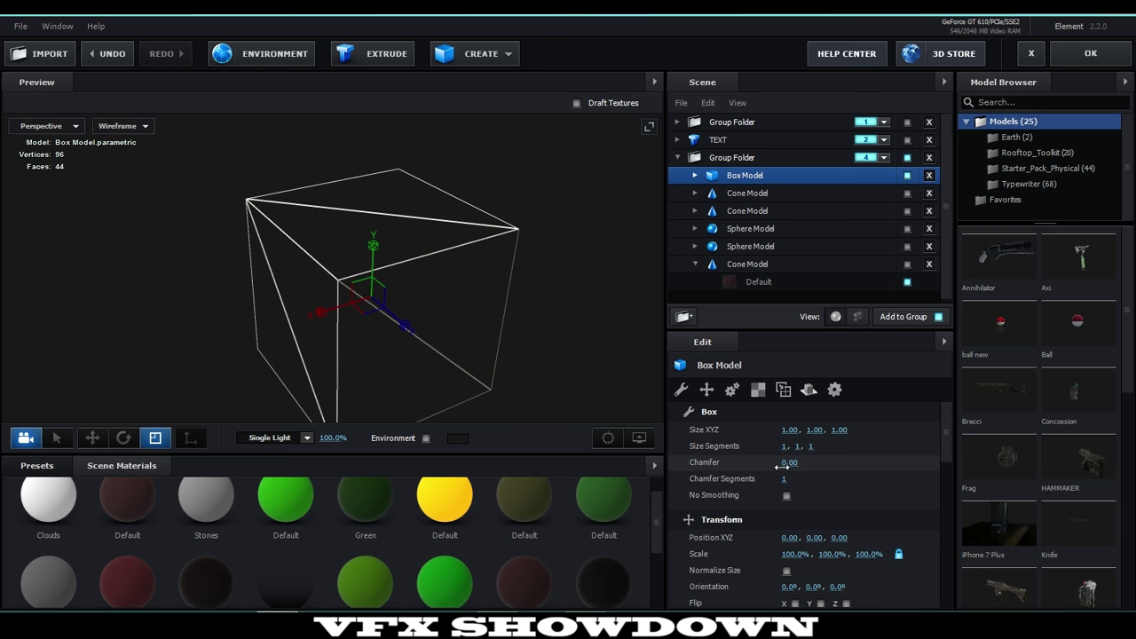
pyautogui.scroll(-3, 767, 466)
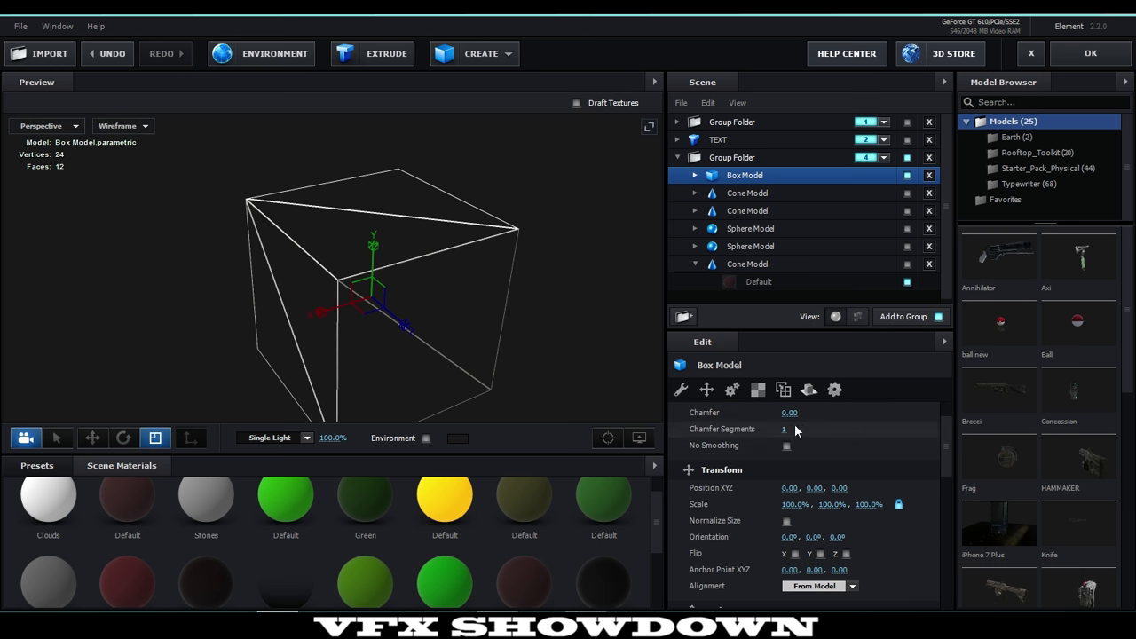
# Adjust the Normals setting in the box's Surface Options and go back to its basic Box settings
pyautogui.scroll(-2, 766, 474)
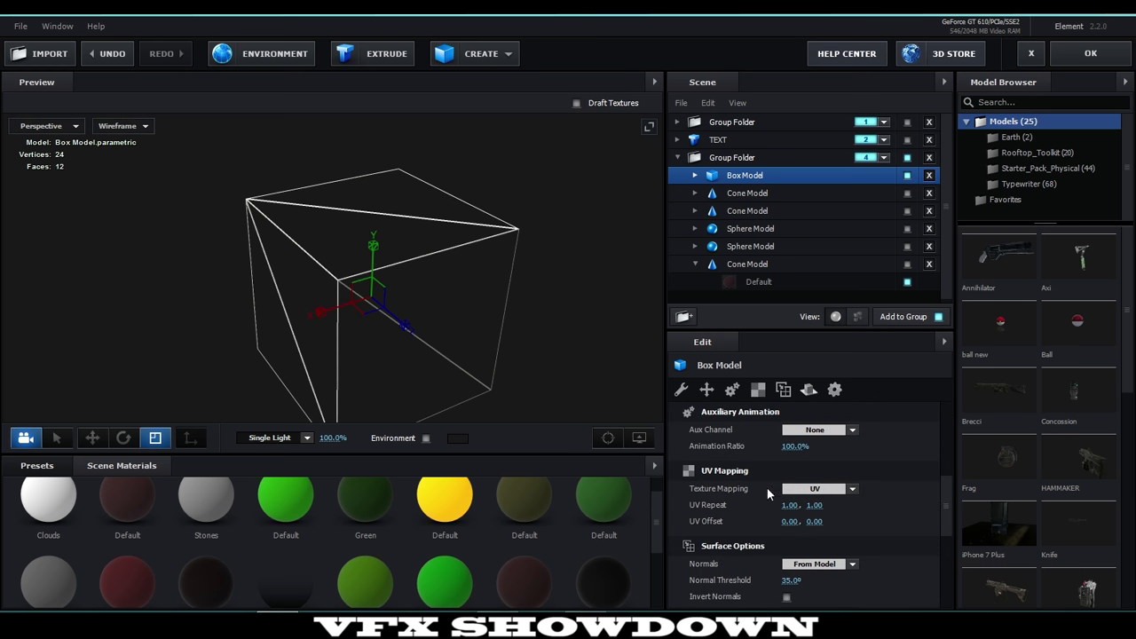
pyautogui.scroll(-2, 805, 470)
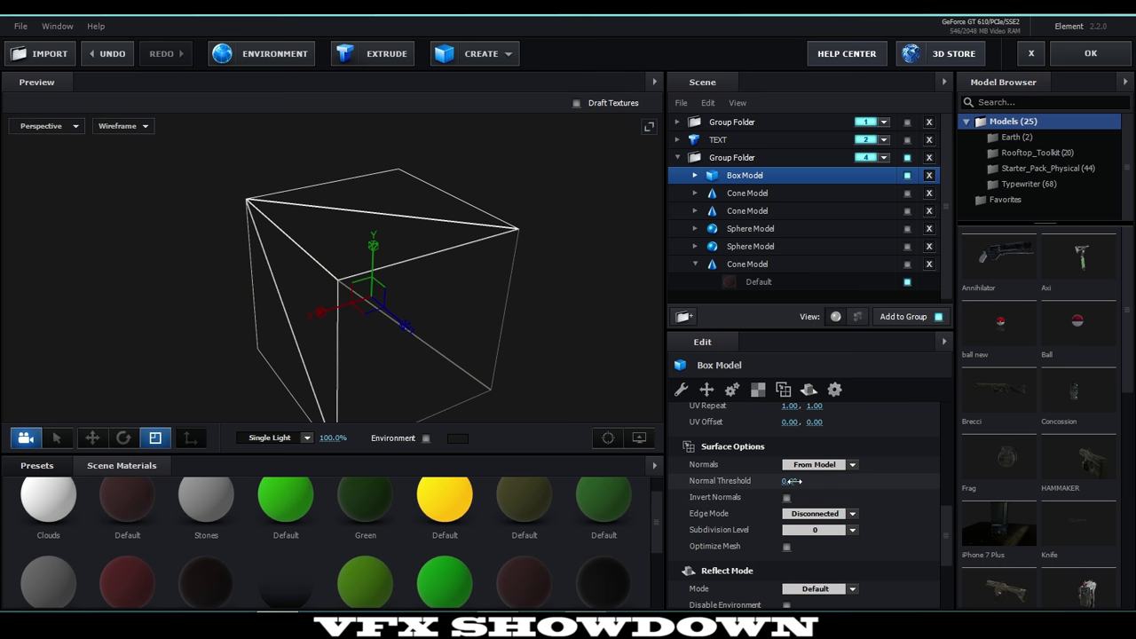
pyautogui.click(817, 465)
pyautogui.click(834, 500)
pyautogui.scroll(5, 815, 475)
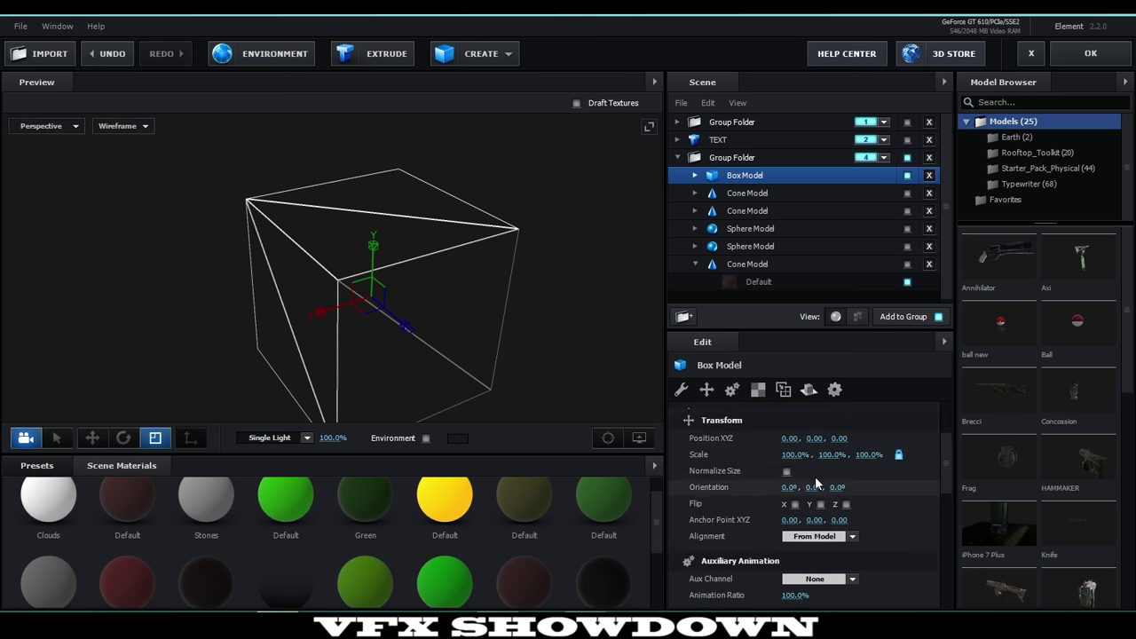
pyautogui.scroll(3, 814, 479)
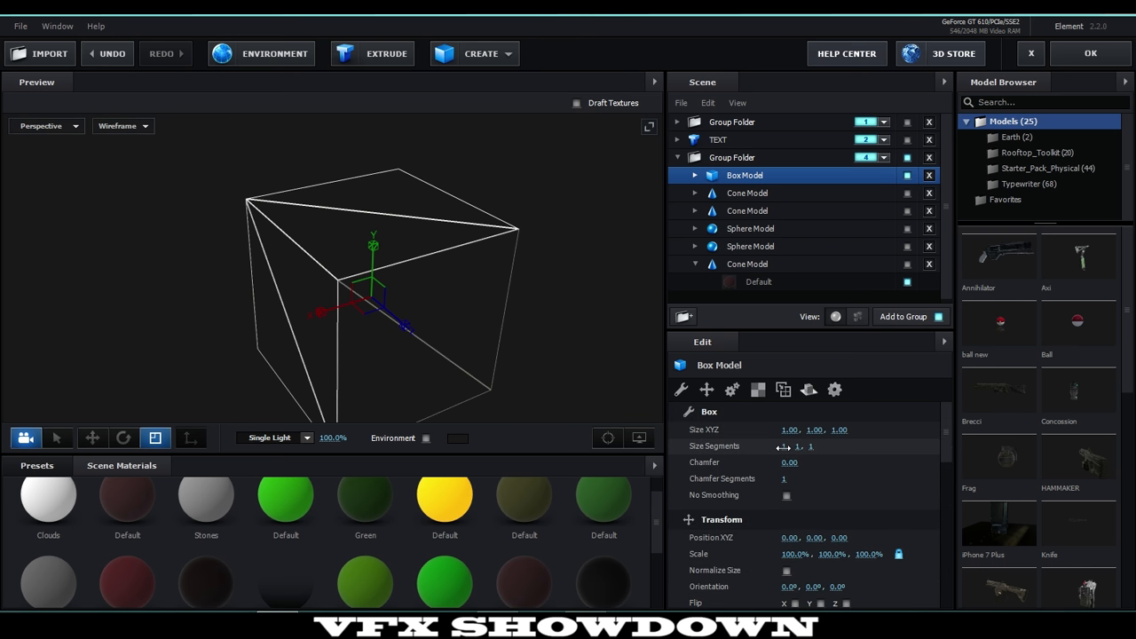
pyautogui.moveTo(783, 446)
pyautogui.mouseDown()
pyautogui.moveTo(831, 449)
pyautogui.moveTo(778, 455)
pyautogui.mouseUp()
# Display the preview as Shaded and give the box No Smoothing, a Chamfer of 0.16 and 1 Chamfer Segment
pyautogui.click(122, 126)
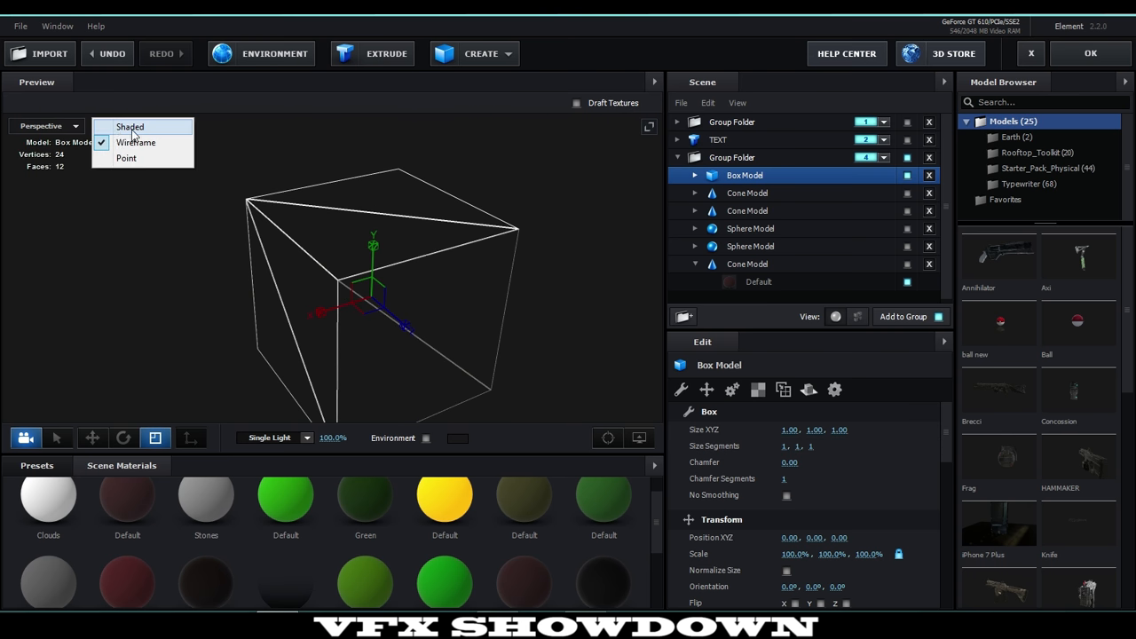
pyautogui.click(129, 124)
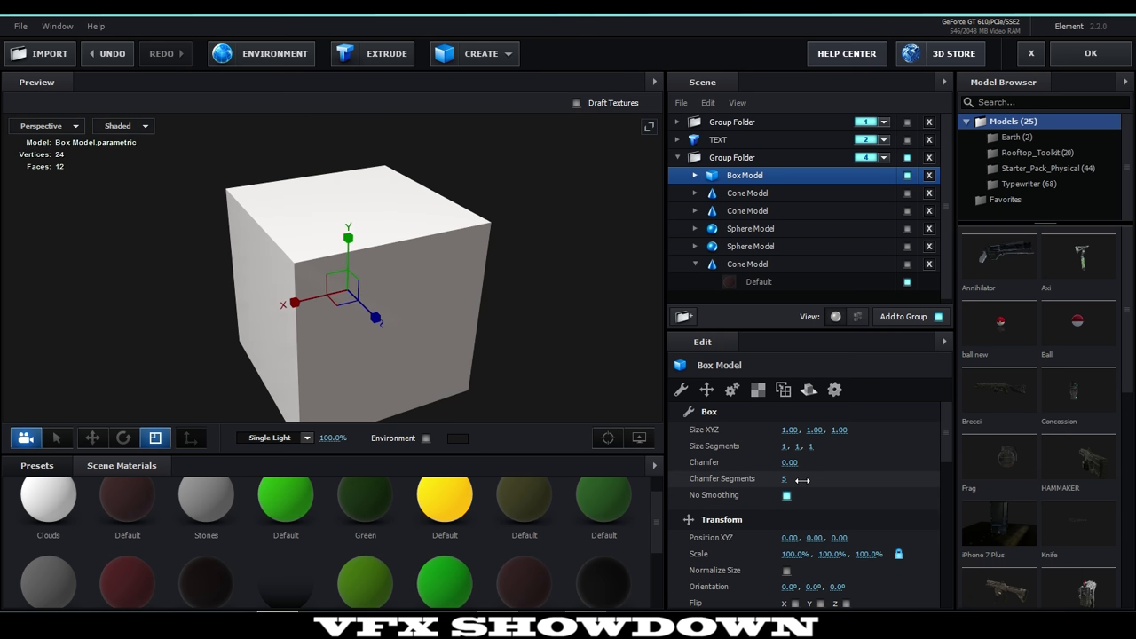
pyautogui.moveTo(788, 462); pyautogui.dragTo(863, 507)
pyautogui.moveTo(558, 370); pyautogui.dragTo(543, 349, button='middle')
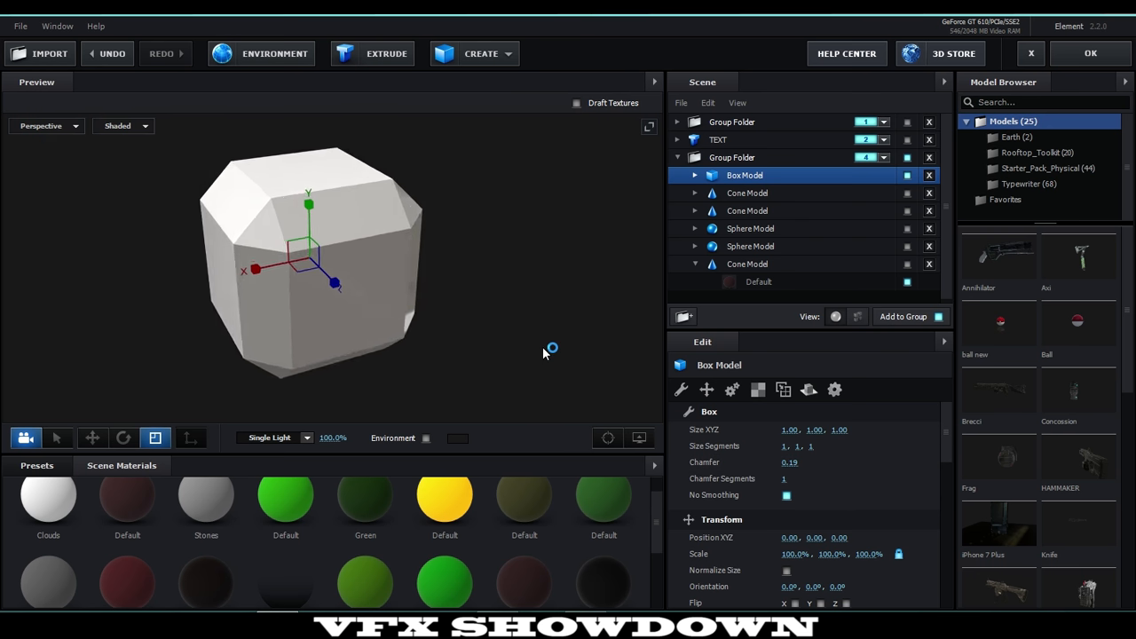
pyautogui.moveTo(544, 349); pyautogui.dragTo(479, 373)
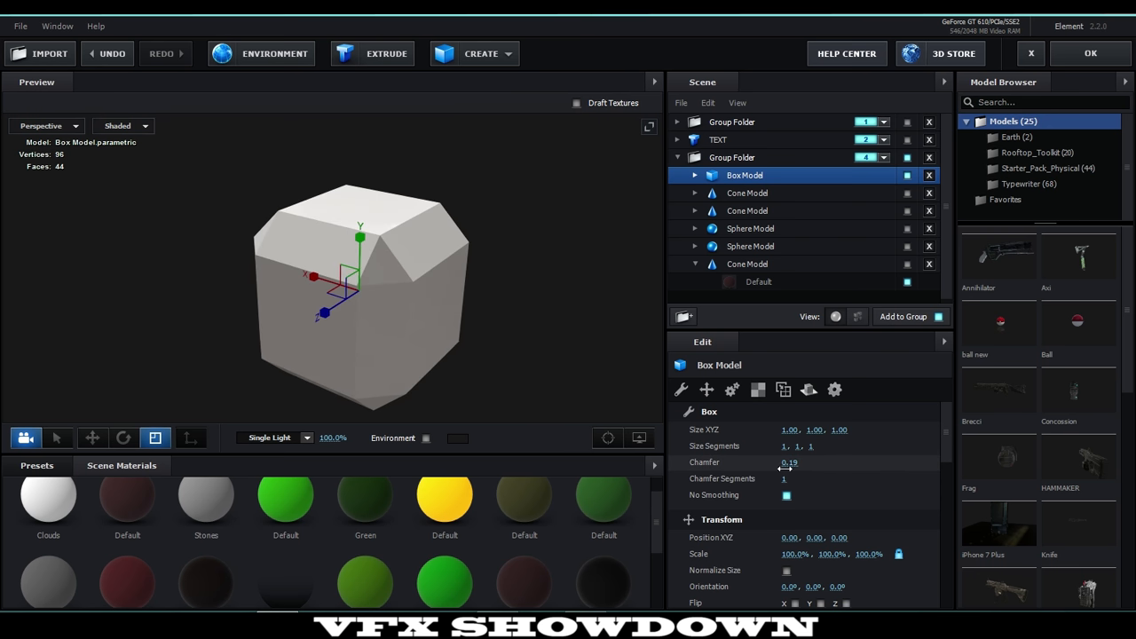
pyautogui.moveTo(788, 462)
pyautogui.mouseDown()
pyautogui.moveTo(854, 474)
pyautogui.moveTo(791, 480)
pyautogui.mouseUp()
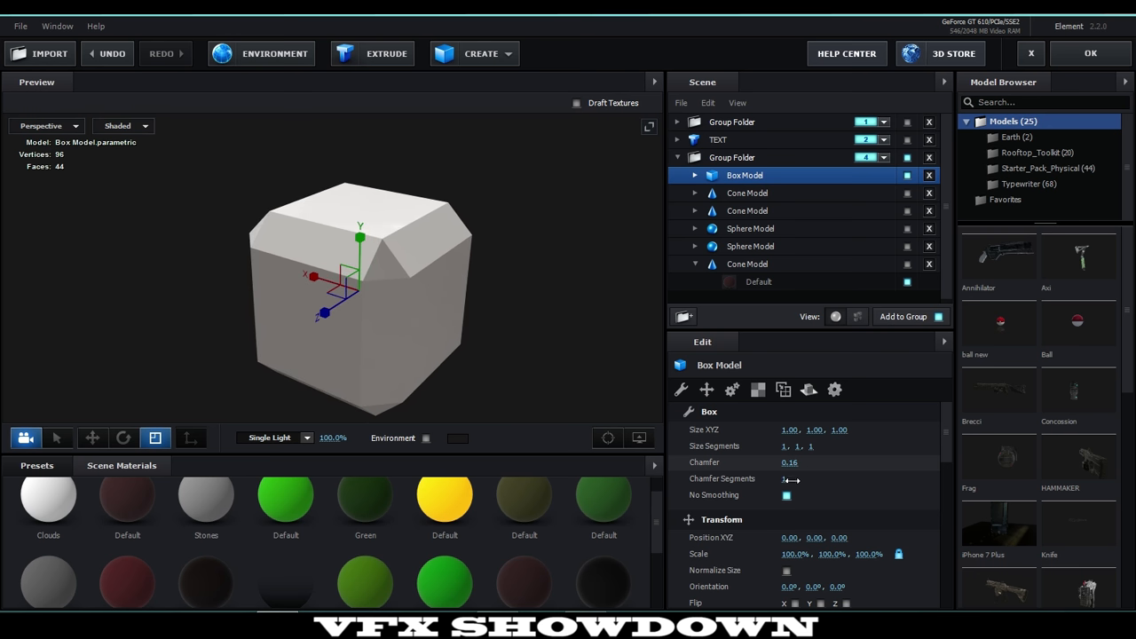
pyautogui.moveTo(541, 367); pyautogui.dragTo(546, 383, button='middle')
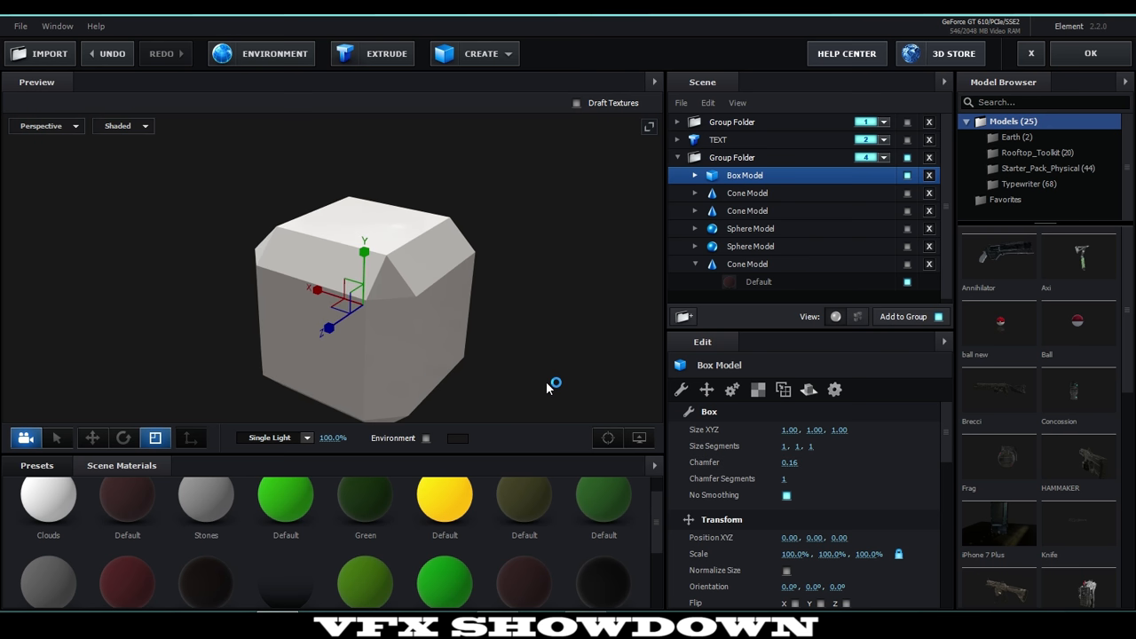
# Scale the box along each axis to about 37.3%, 30.1% and 54.4% to form a flat, elongated block
pyautogui.click(129, 438)
pyautogui.click(155, 438)
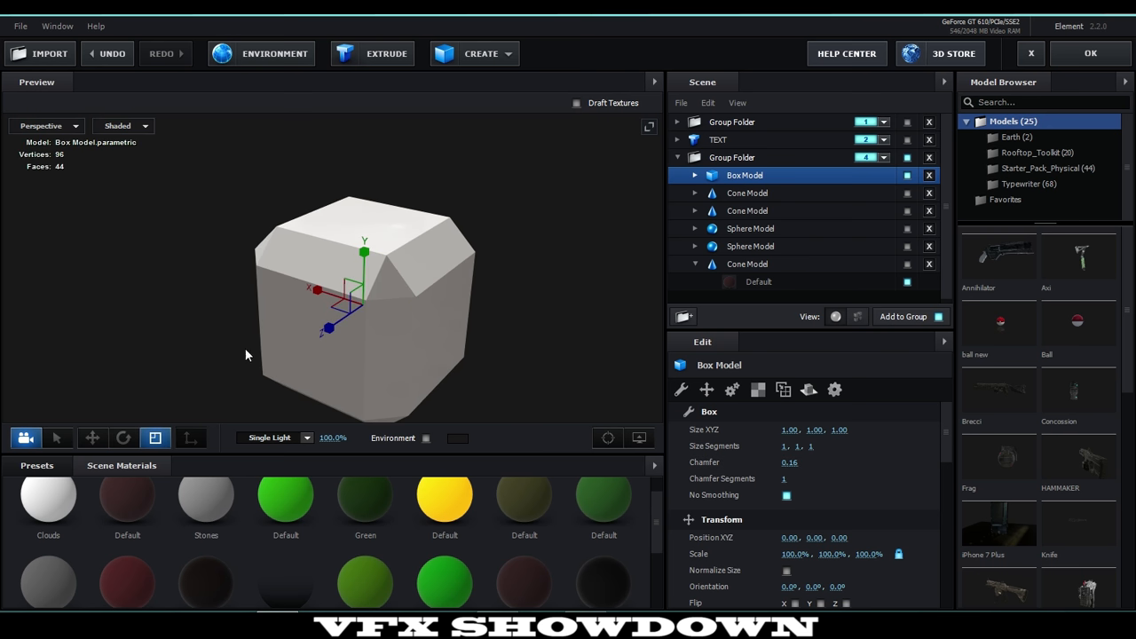
pyautogui.moveTo(245, 348); pyautogui.dragTo(416, 322)
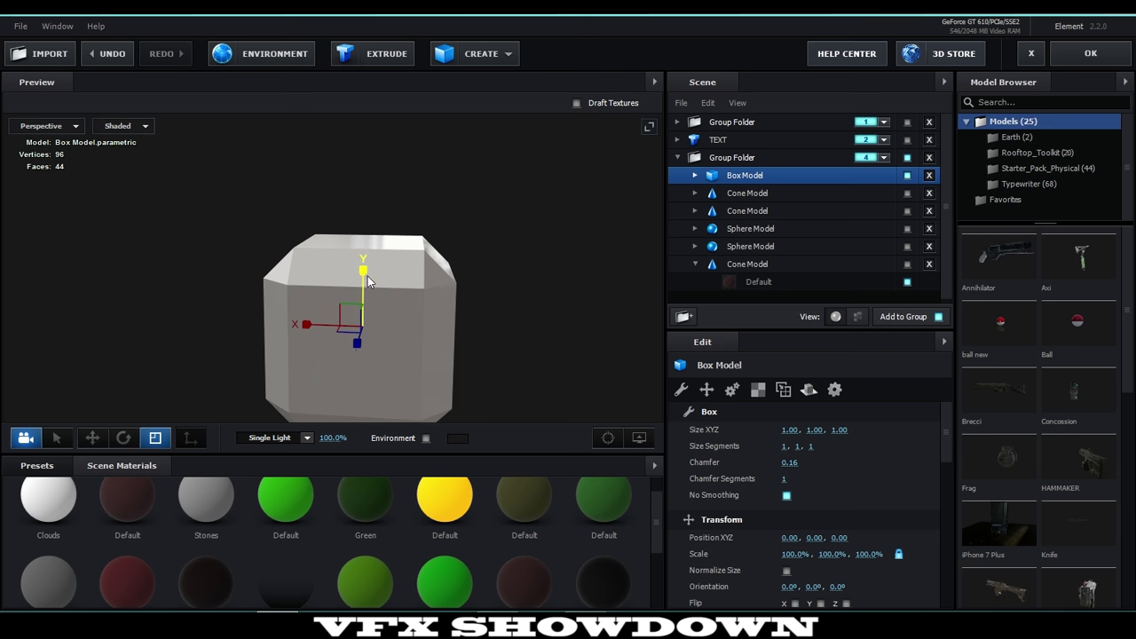
pyautogui.moveTo(364, 273); pyautogui.dragTo(340, 330)
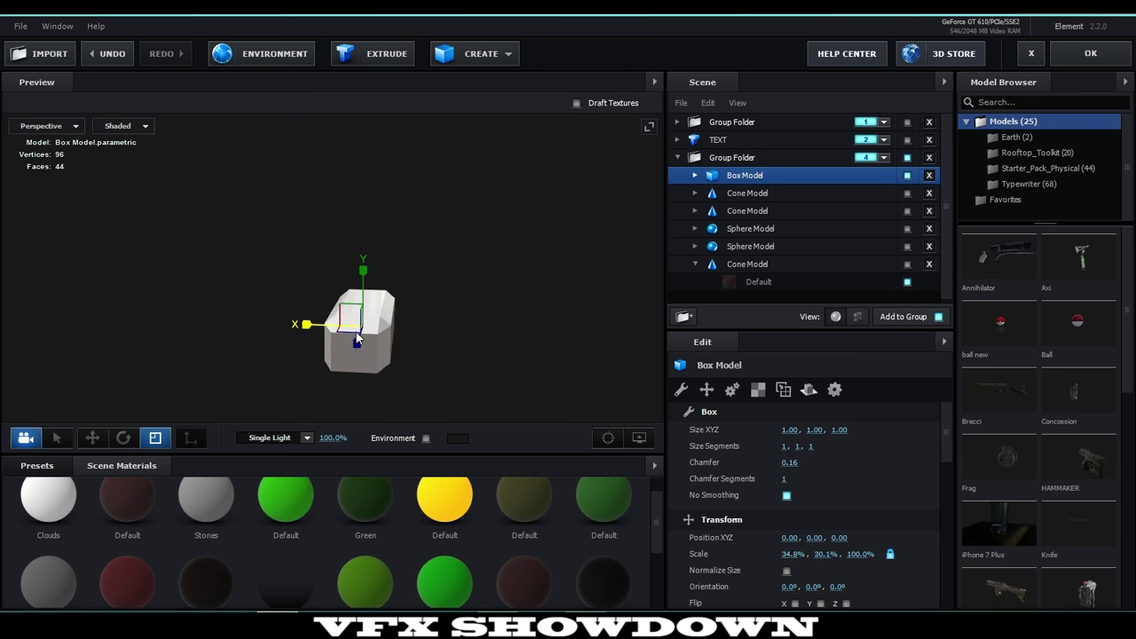
pyautogui.moveTo(418, 343); pyautogui.dragTo(368, 338)
pyautogui.scroll(2, 366, 351)
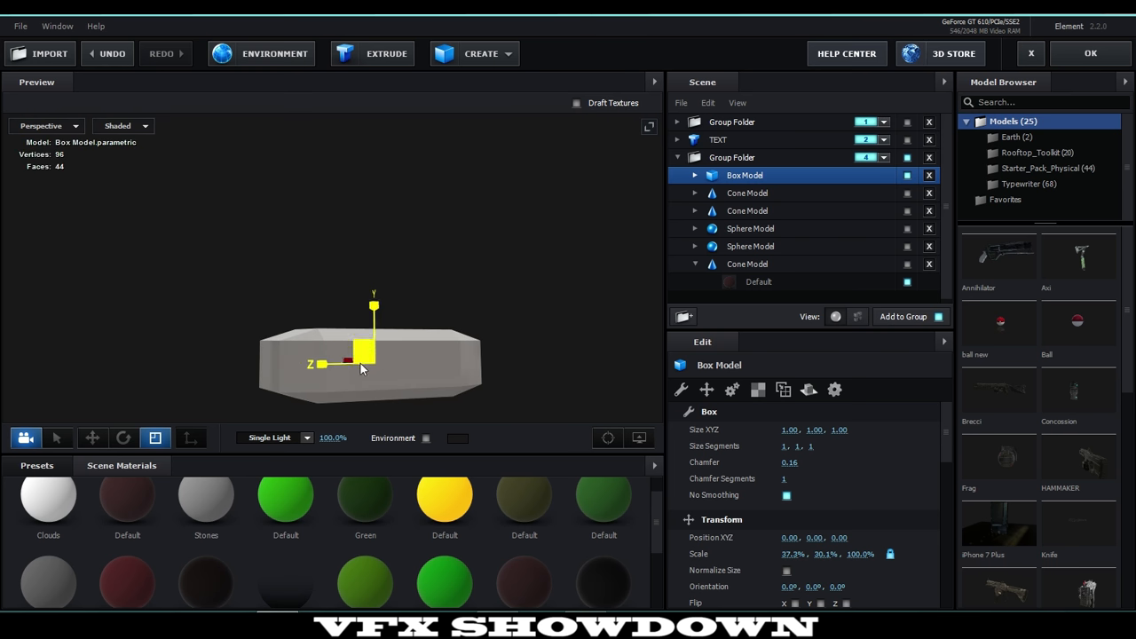
pyautogui.moveTo(364, 379); pyautogui.dragTo(367, 339, button='middle')
pyautogui.moveTo(323, 324); pyautogui.dragTo(379, 353)
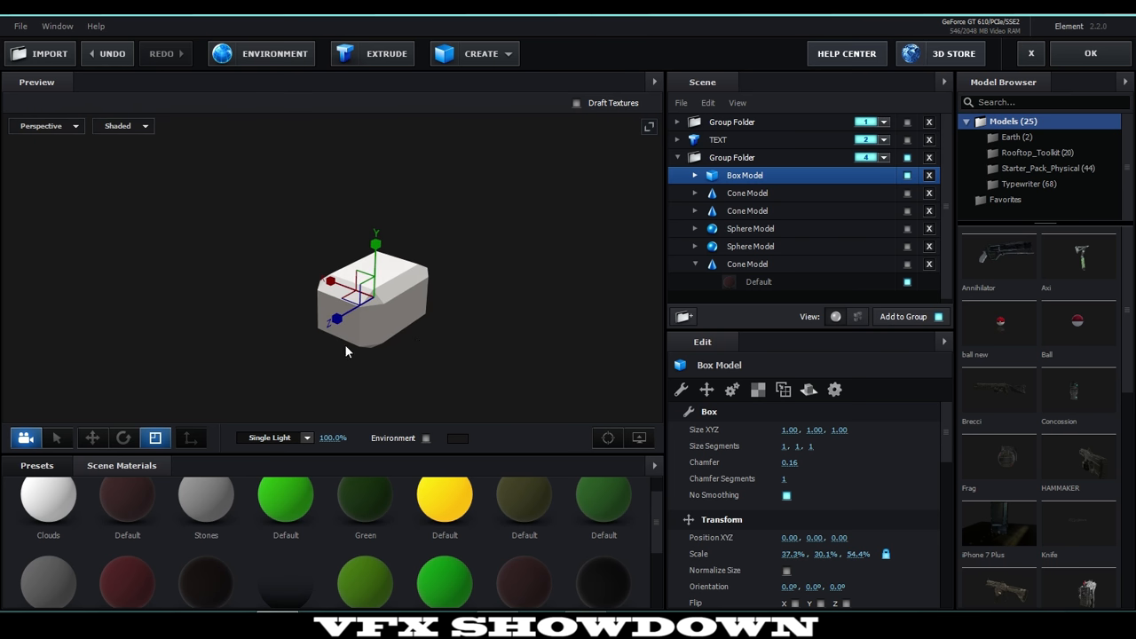
# Show the island's other models again and move the box onto the island at about -0.29, 0.40, 0.40
pyautogui.click(907, 175)
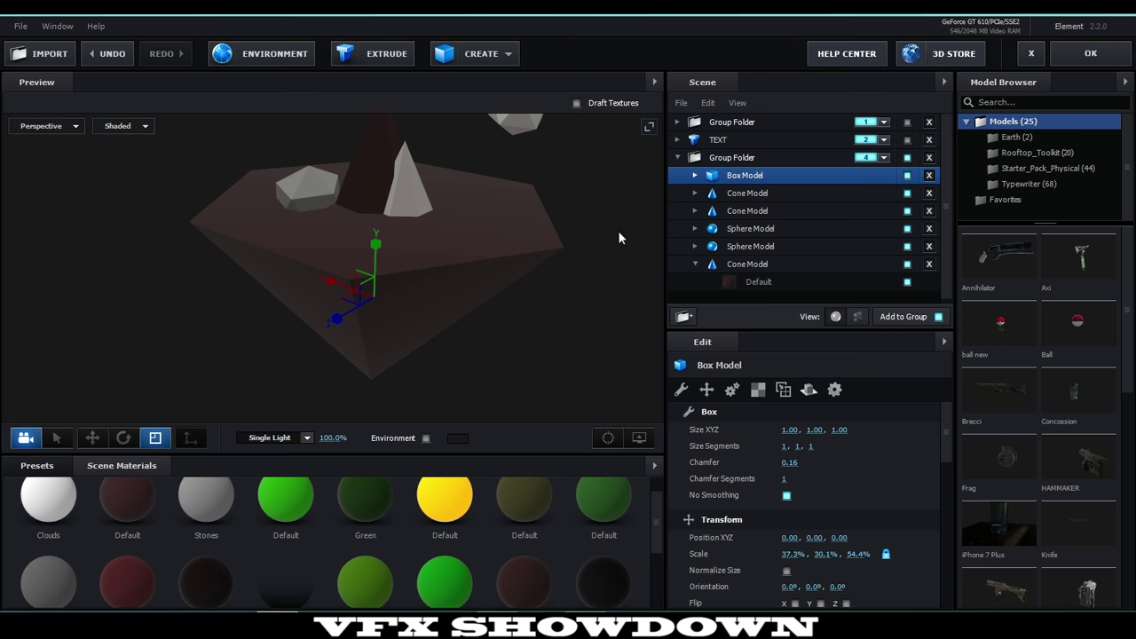
pyautogui.click(92, 437)
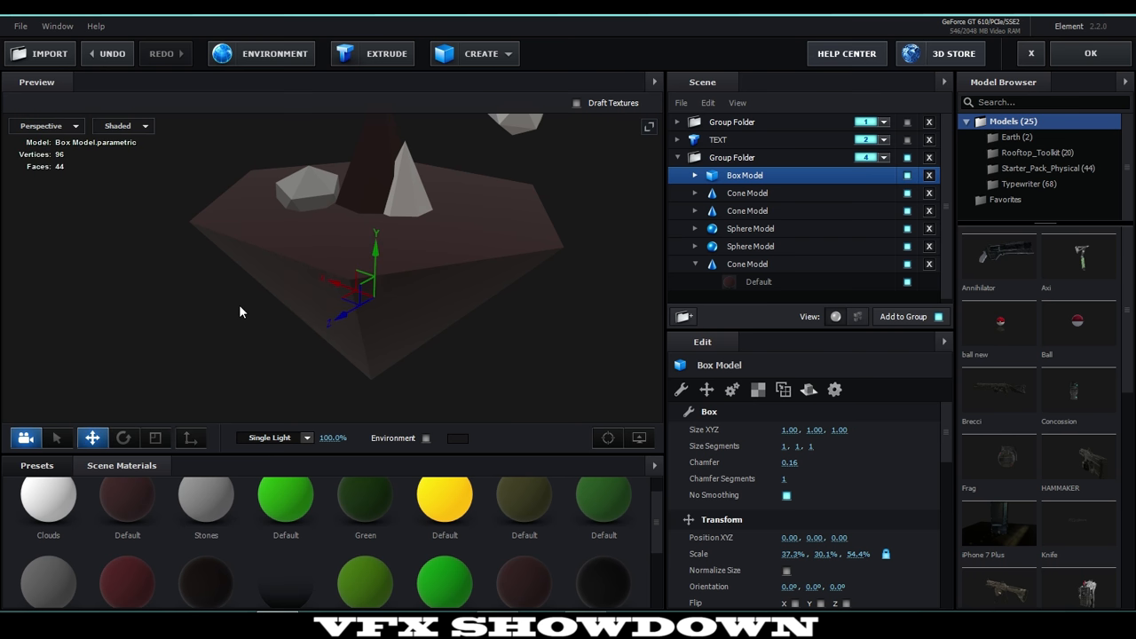
pyautogui.moveTo(238, 304); pyautogui.dragTo(375, 263)
pyautogui.moveTo(352, 304); pyautogui.dragTo(398, 347)
pyautogui.moveTo(398, 347)
pyautogui.mouseDown(button='middle')
pyautogui.moveTo(419, 340)
pyautogui.moveTo(396, 348)
pyautogui.mouseUp(button='middle')
pyautogui.moveTo(319, 337); pyautogui.dragTo(383, 341)
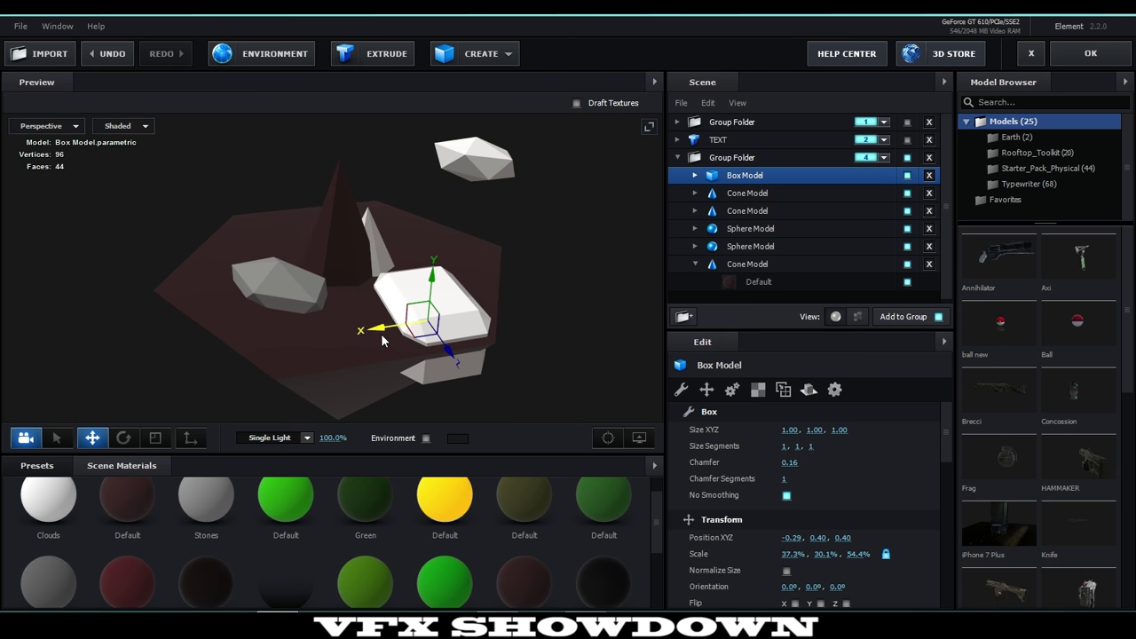
# Scale the box down proportionally to 10.0% in X and raise it to about 0.57 in Y
pyautogui.scroll(-1, 801, 508)
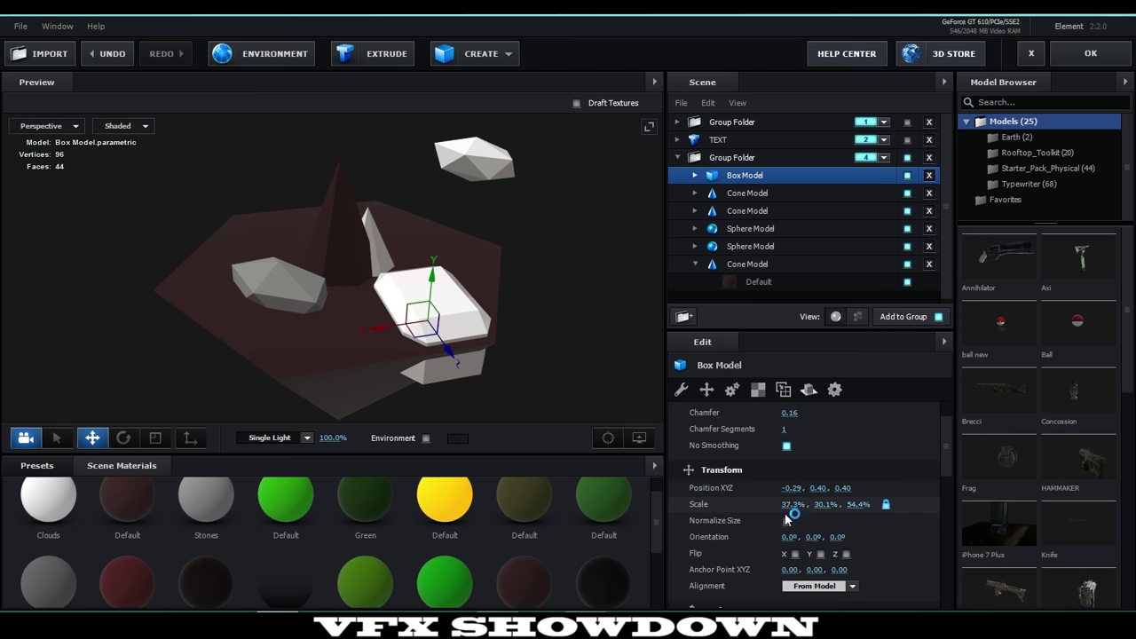
pyautogui.press('Return')
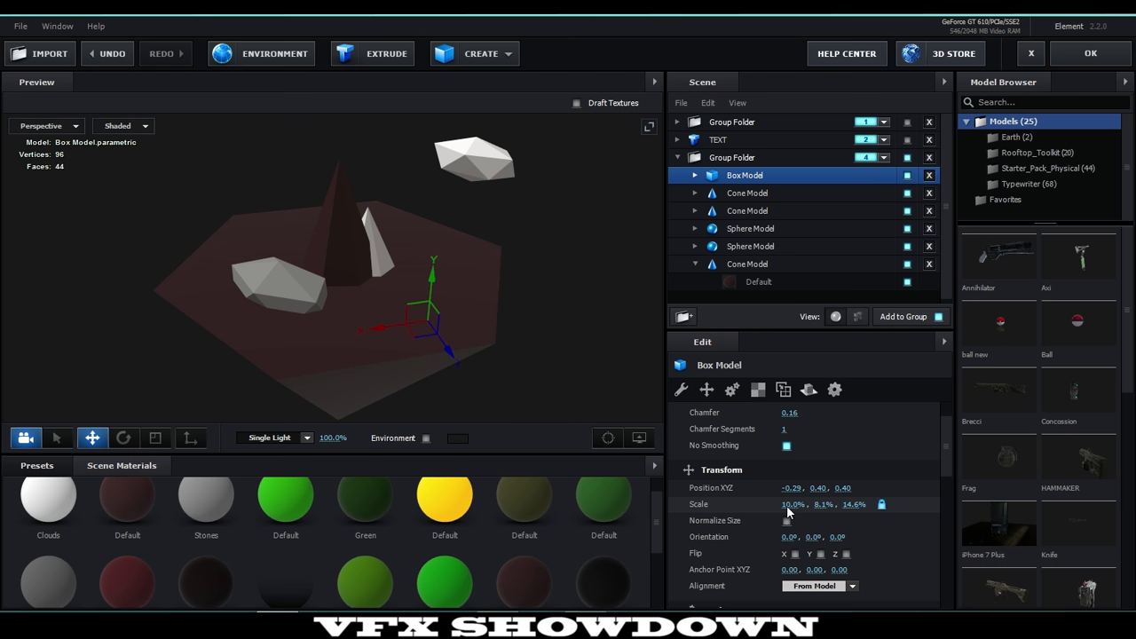
pyautogui.moveTo(435, 286); pyautogui.dragTo(440, 251)
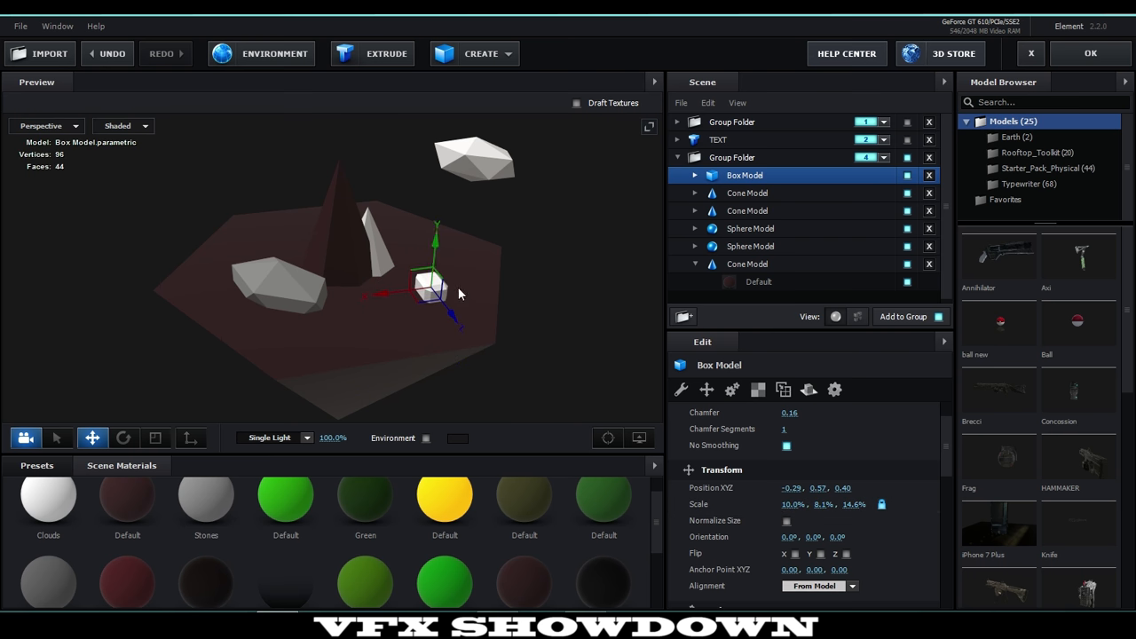
# Place the small box on the island's surface beside the pale cone, at about -0.44, 0.50, 0.30
pyautogui.scroll(3, 458, 286)
pyautogui.moveTo(433, 336); pyautogui.dragTo(393, 315, button='middle')
pyautogui.scroll(2, 393, 315)
pyautogui.moveTo(394, 315)
pyautogui.mouseDown()
pyautogui.moveTo(326, 293)
pyautogui.moveTo(392, 297)
pyautogui.mouseUp()
pyautogui.scroll(3, 391, 300)
pyautogui.moveTo(387, 302); pyautogui.dragTo(382, 316, button='middle')
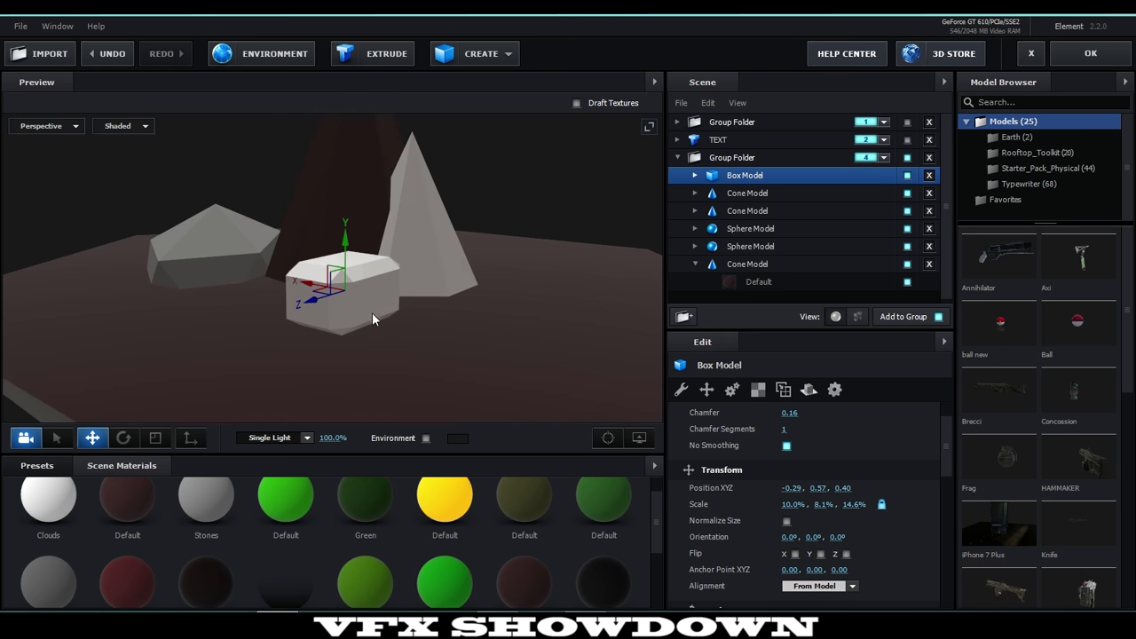
pyautogui.moveTo(372, 313); pyautogui.dragTo(444, 336)
pyautogui.moveTo(429, 330); pyautogui.dragTo(350, 309, button='middle')
pyautogui.moveTo(435, 281); pyautogui.dragTo(464, 246)
pyautogui.scroll(-2, 510, 251)
pyautogui.scroll(3, 519, 295)
pyautogui.moveTo(518, 297); pyautogui.dragTo(482, 300, button='middle')
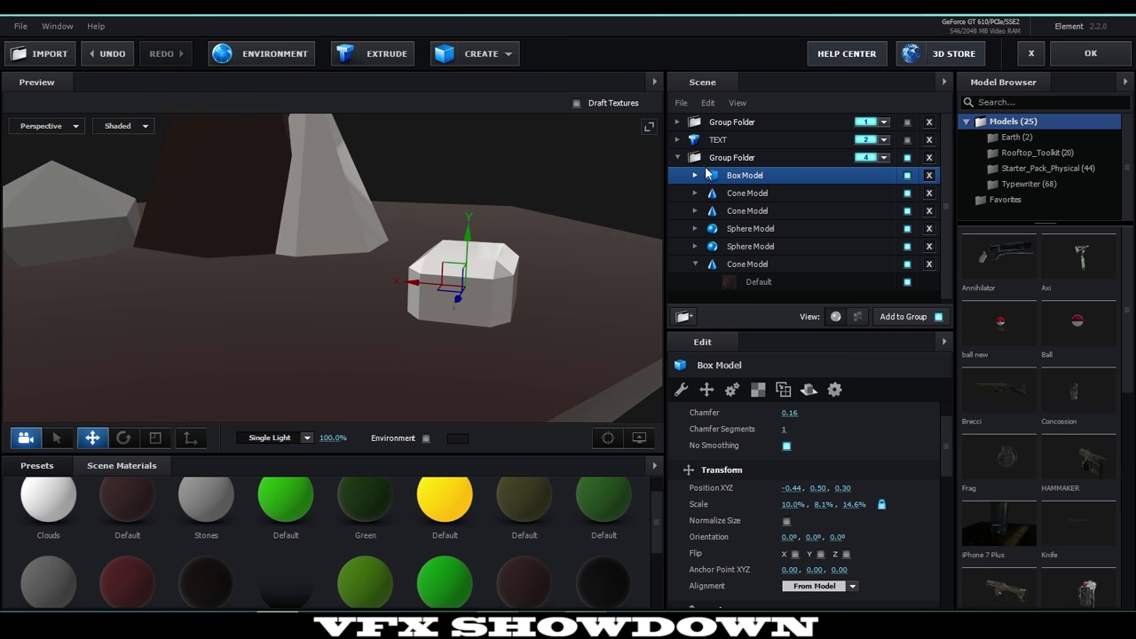
# Show the finished island's group, examine its red-roofed house from several sides, and hide the group again
pyautogui.click(883, 125)
pyautogui.click(910, 125)
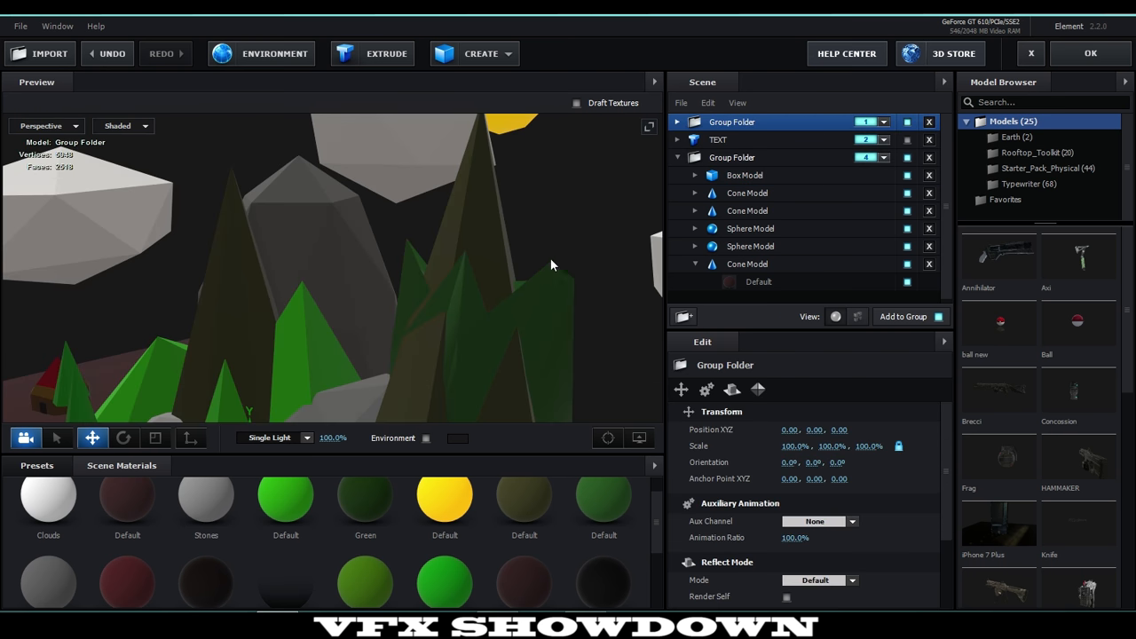
pyautogui.scroll(-5, 525, 289)
pyautogui.moveTo(432, 332); pyautogui.dragTo(233, 310)
pyautogui.scroll(4, 230, 314)
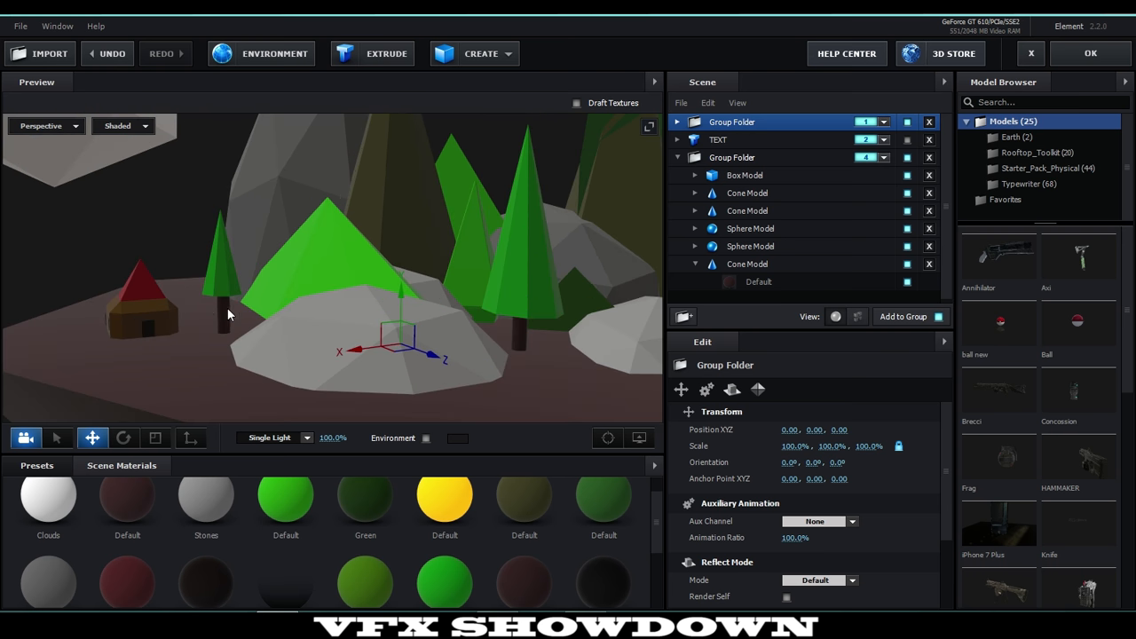
pyautogui.moveTo(225, 311); pyautogui.dragTo(365, 306, button='middle')
pyautogui.scroll(3, 351, 320)
pyautogui.scroll(4, 337, 327)
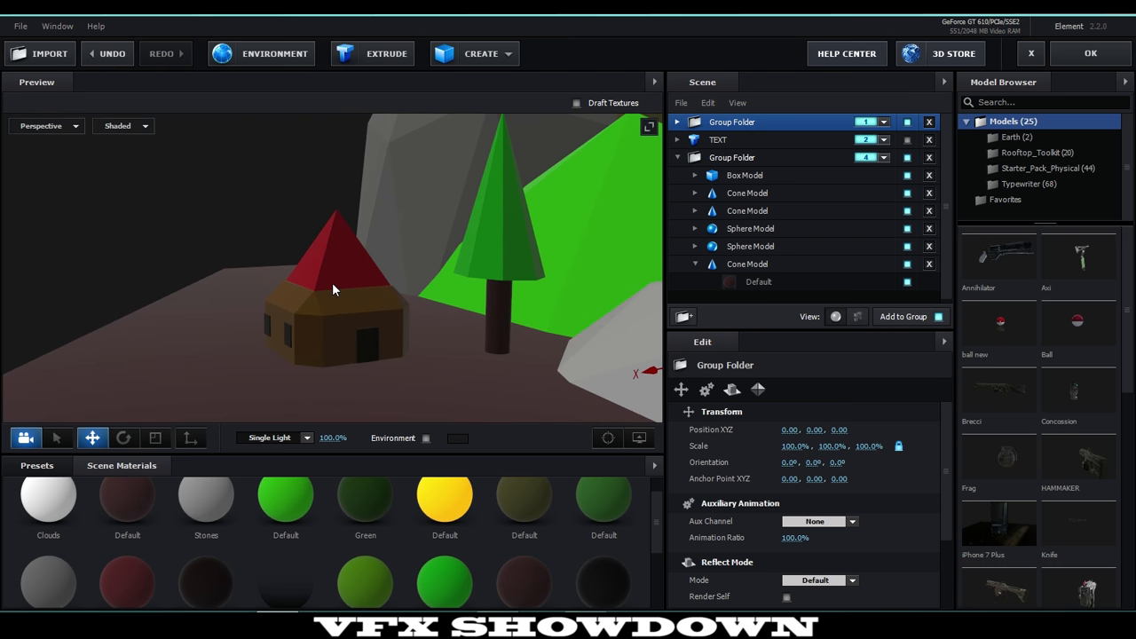
pyautogui.moveTo(342, 278); pyautogui.dragTo(295, 316)
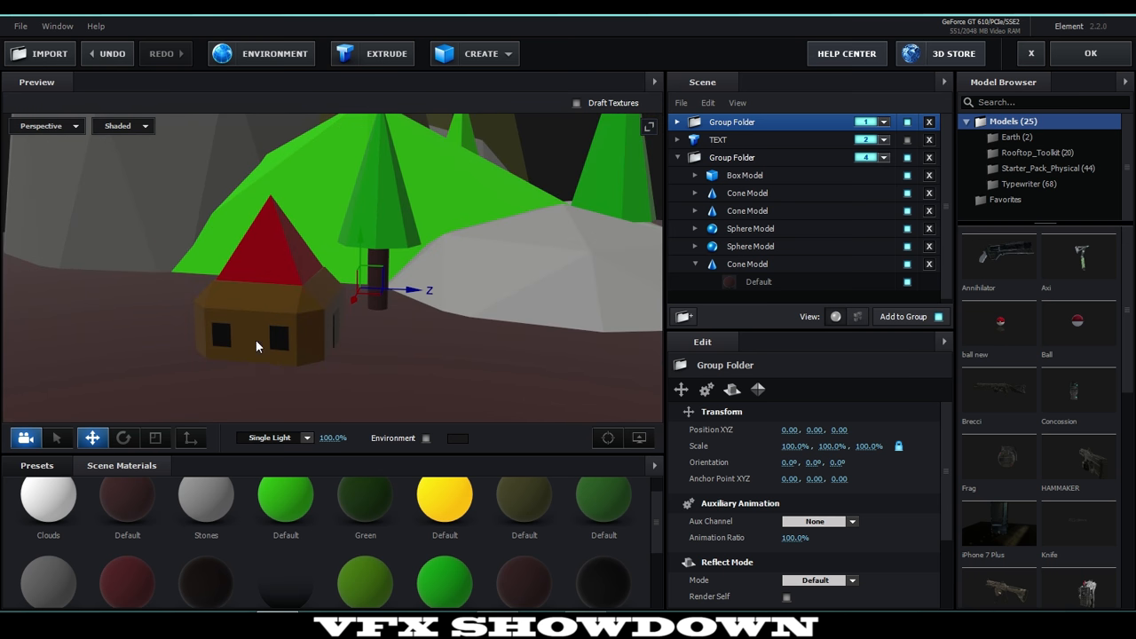
pyautogui.click(908, 121)
pyautogui.click(732, 157)
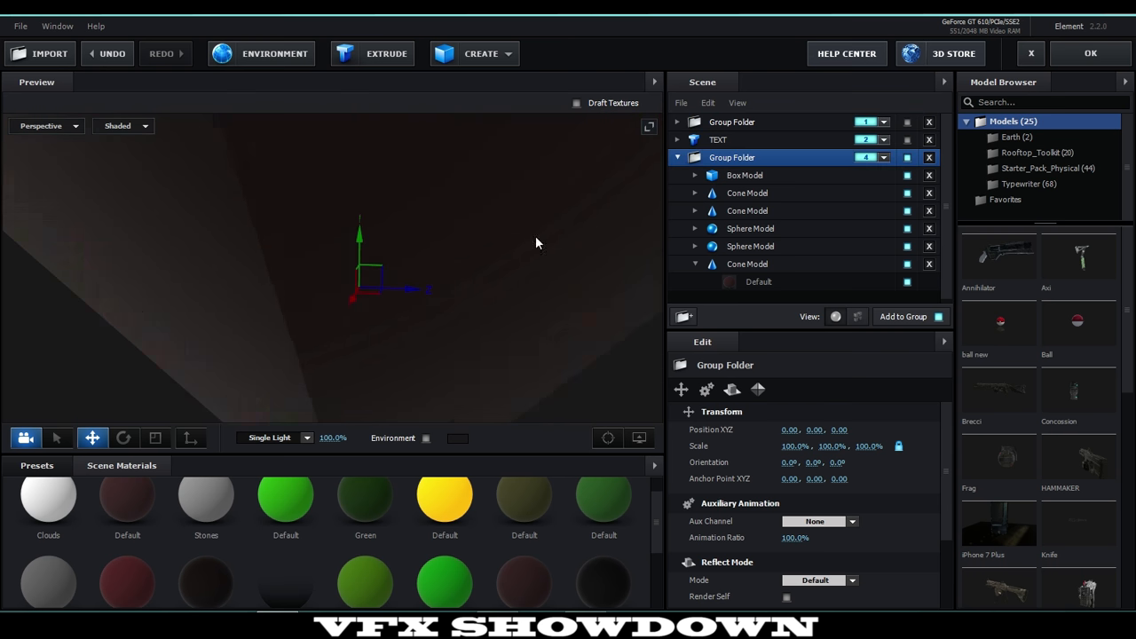
# Apply the bright red Default material to the small box on the island
pyautogui.moveTo(535, 235); pyautogui.dragTo(373, 286)
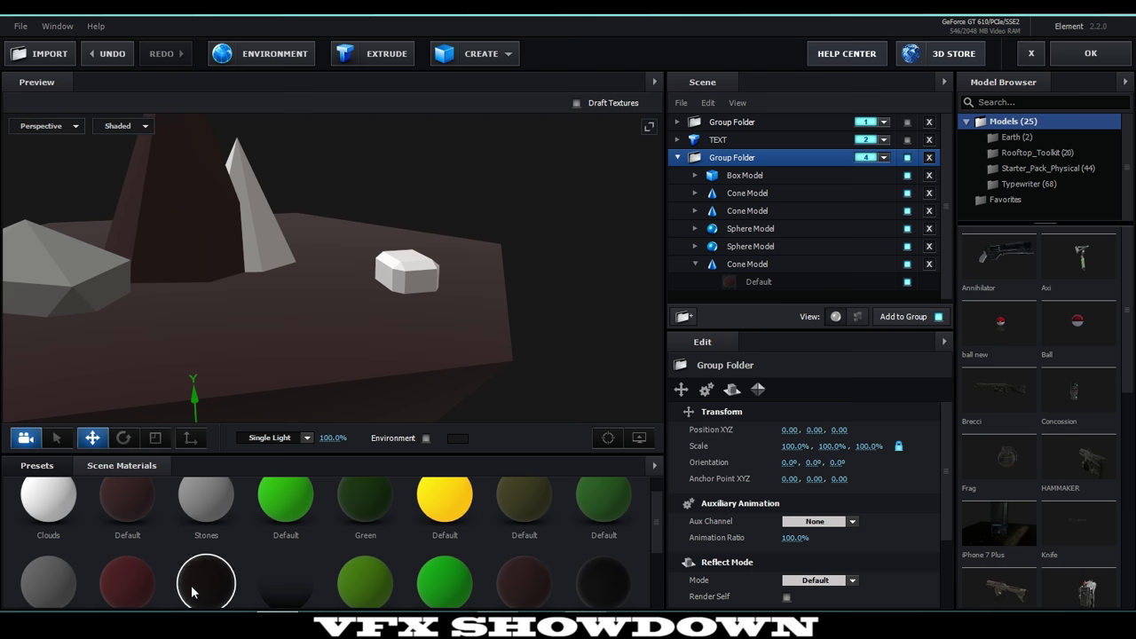
pyautogui.moveTo(132, 587); pyautogui.dragTo(237, 561)
pyautogui.scroll(-3, 237, 560)
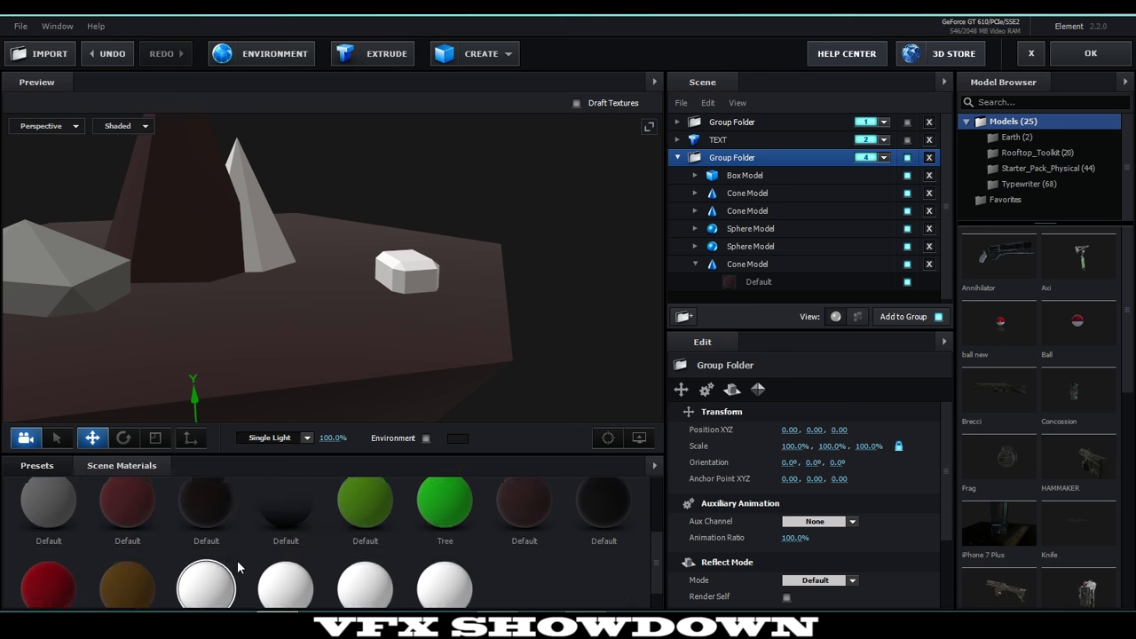
pyautogui.moveTo(71, 571); pyautogui.dragTo(386, 339)
pyautogui.moveTo(418, 288); pyautogui.dragTo(275, 350)
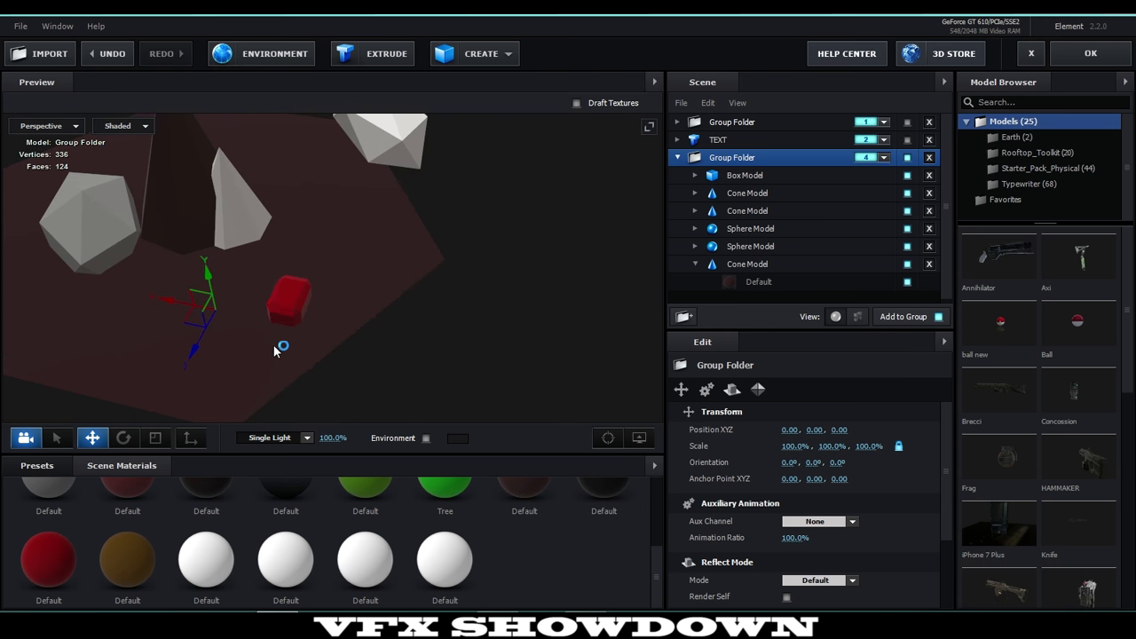
pyautogui.moveTo(273, 254); pyautogui.dragTo(411, 314)
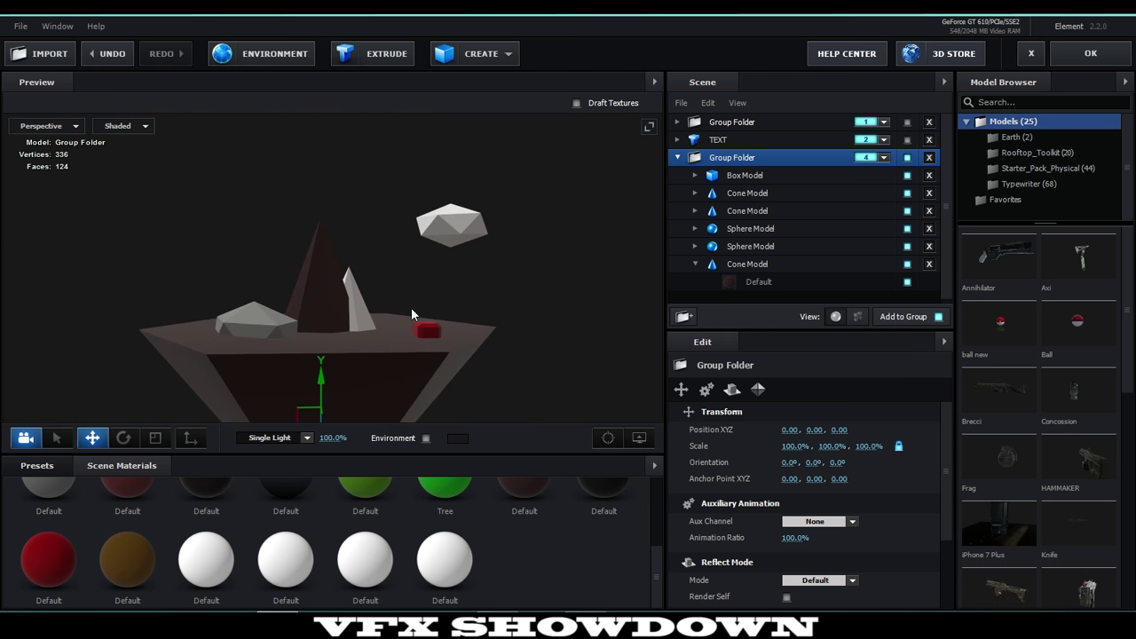
# Show the finished island's group again and select the Default material of its wide bright green cone hill
pyautogui.click(763, 123)
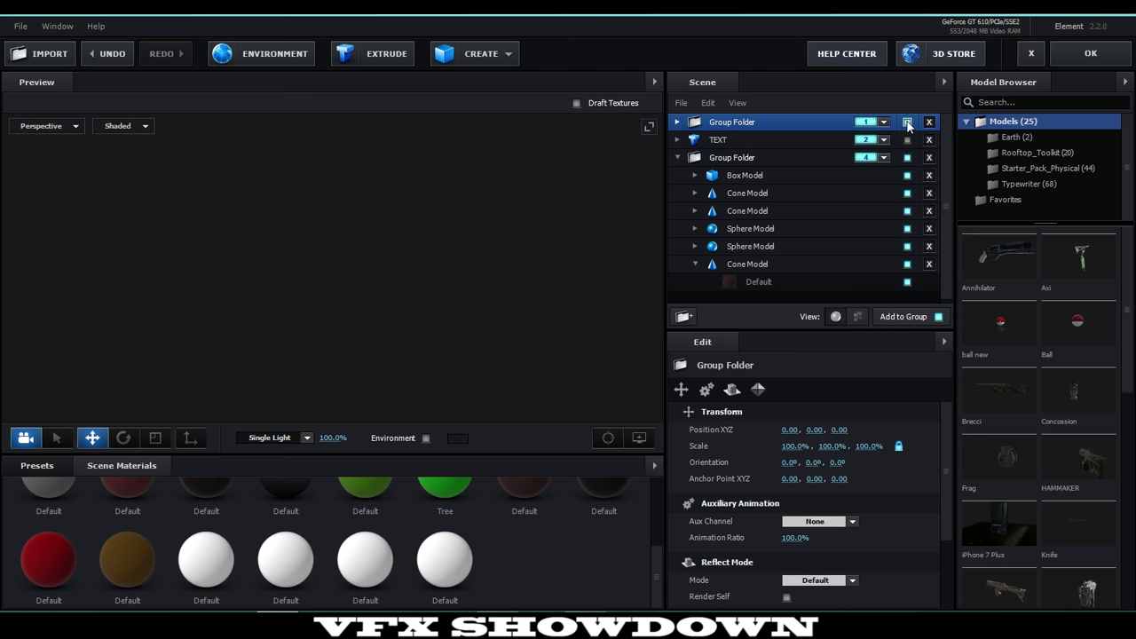
pyautogui.moveTo(326, 362); pyautogui.dragTo(328, 294, button='middle')
pyautogui.scroll(5, 326, 296)
pyautogui.moveTo(268, 339); pyautogui.dragTo(305, 291)
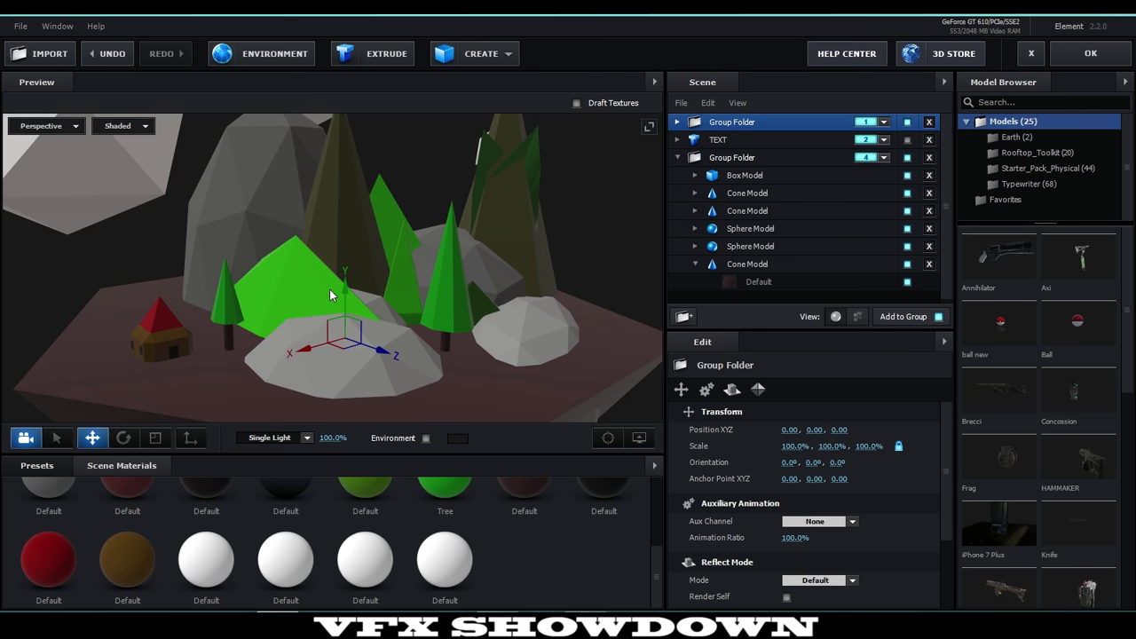
pyautogui.click(282, 295)
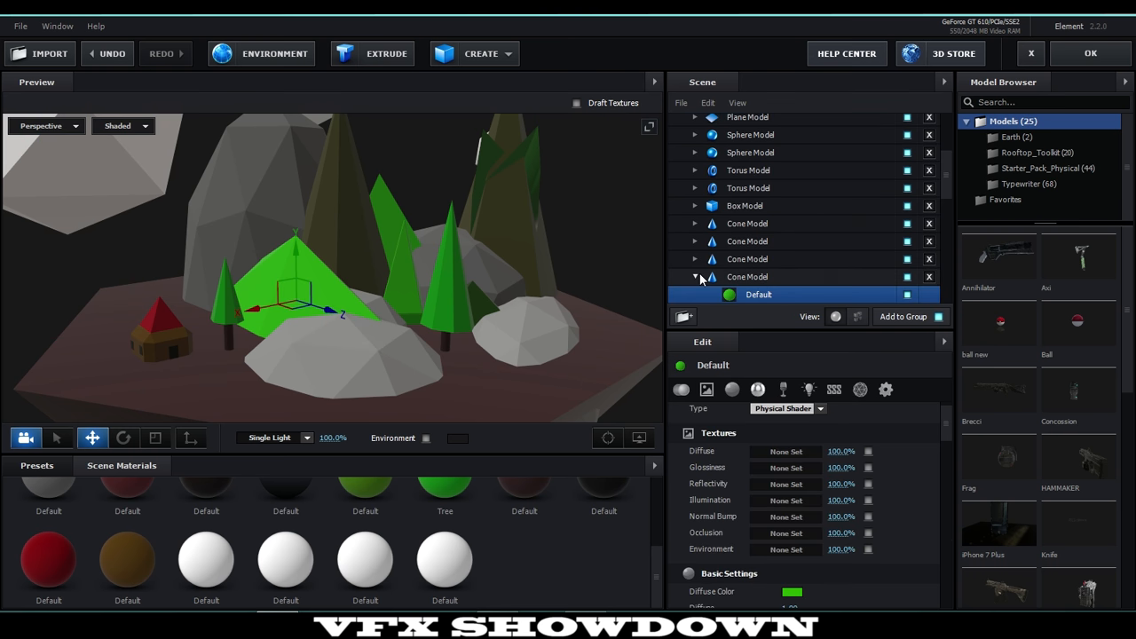
# Try moving the wide bright green cone hill out past the island's edge, and undo the changes
pyautogui.click(700, 279)
pyautogui.scroll(-3, 388, 306)
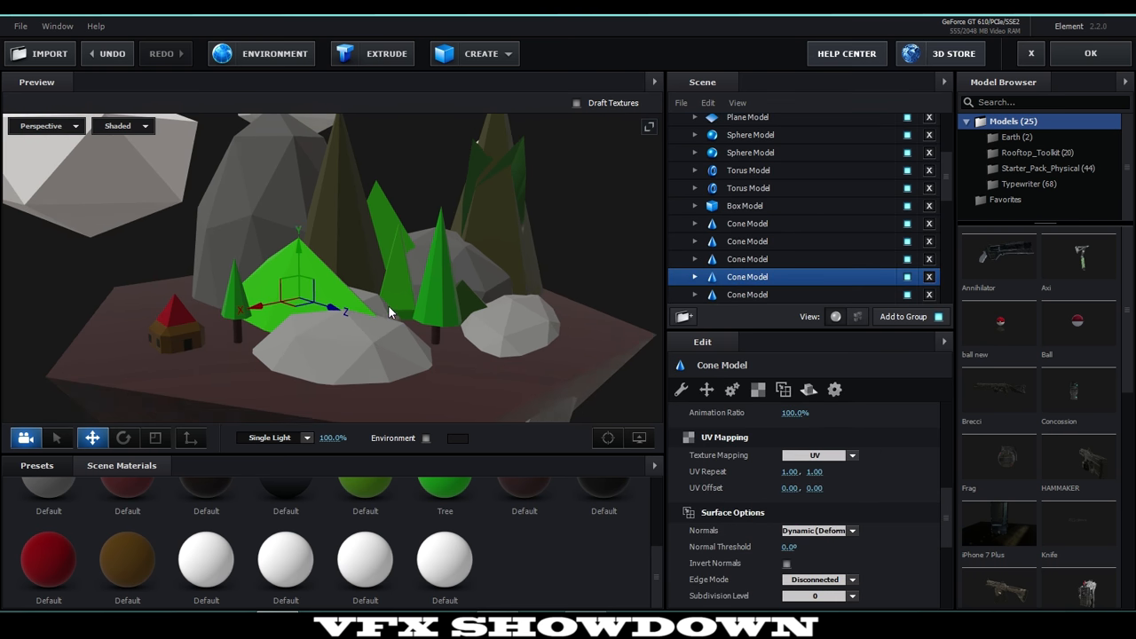
pyautogui.moveTo(306, 254); pyautogui.dragTo(314, 165)
pyautogui.moveTo(349, 205); pyautogui.dragTo(636, 268)
pyautogui.scroll(-8, 471, 310)
pyautogui.moveTo(459, 328); pyautogui.dragTo(407, 328)
pyautogui.moveTo(336, 353); pyautogui.dragTo(377, 358)
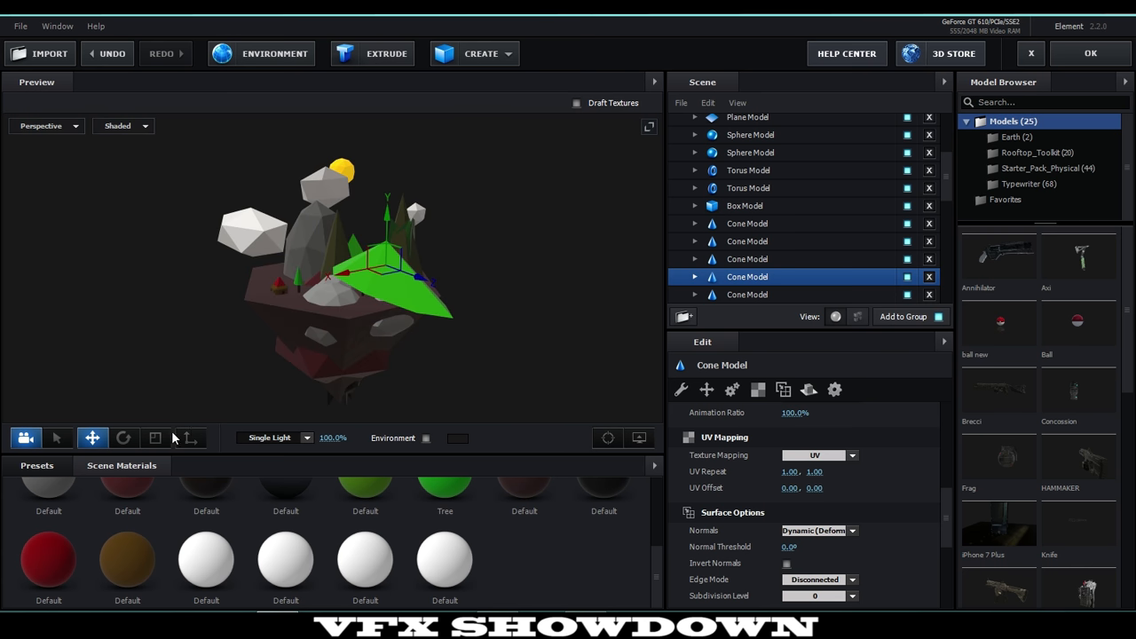
pyautogui.moveTo(240, 393); pyautogui.dragTo(464, 288)
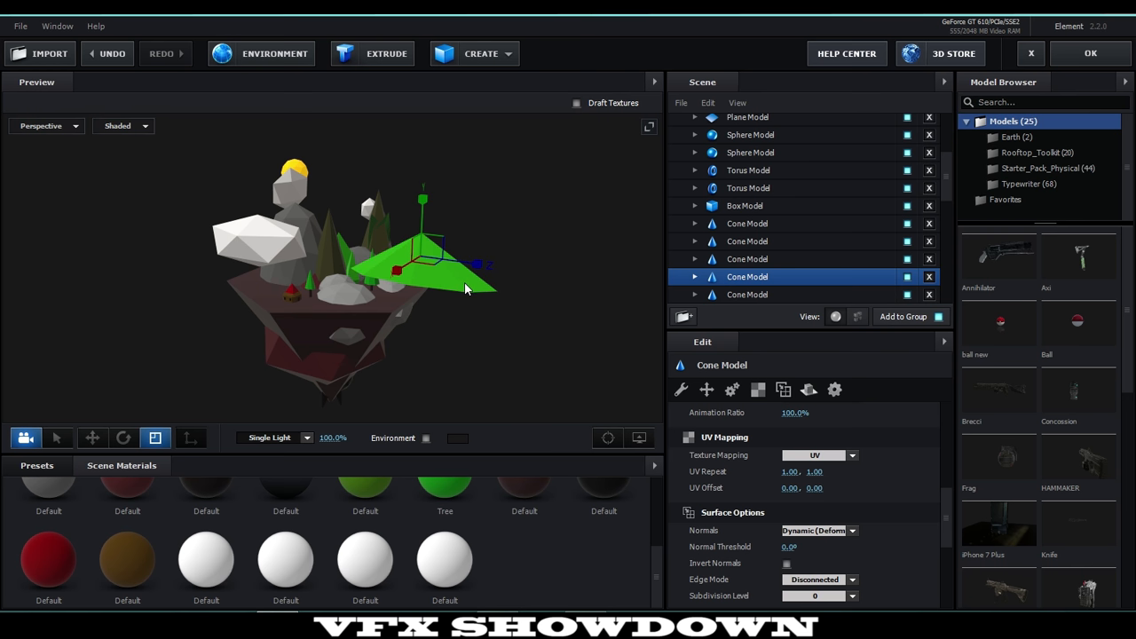
pyautogui.hotkey('ctrl', 'z')
pyautogui.hotkey('ctrl', 'z')
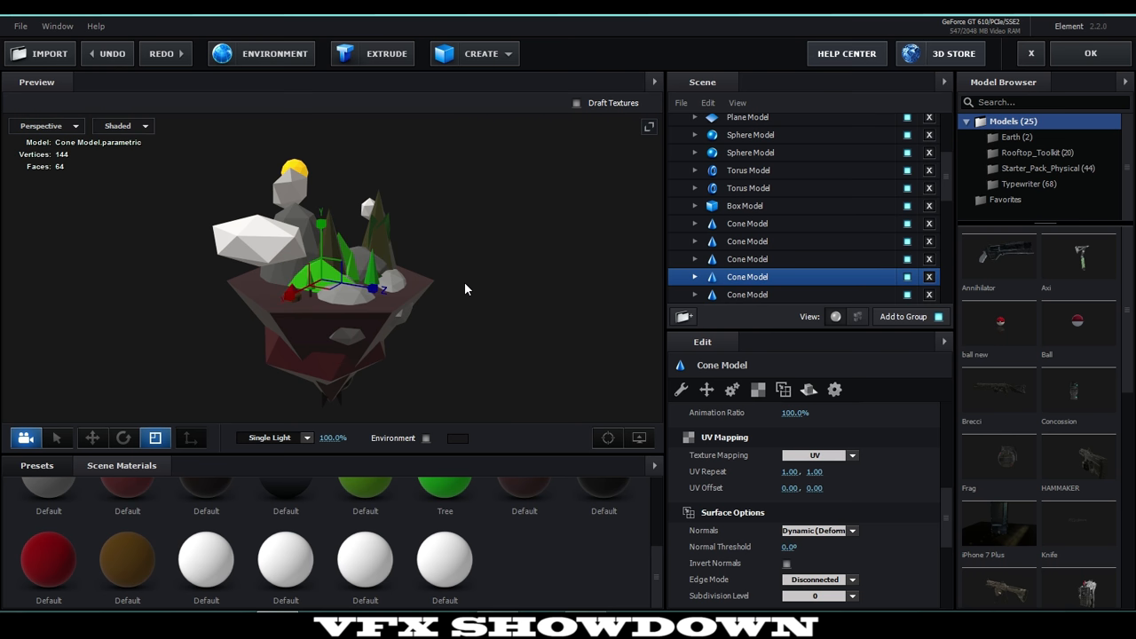
# Examine the island's underside and select the dark red low poly sphere embedded in it to view its settings
pyautogui.click(98, 444)
pyautogui.scroll(2, 339, 299)
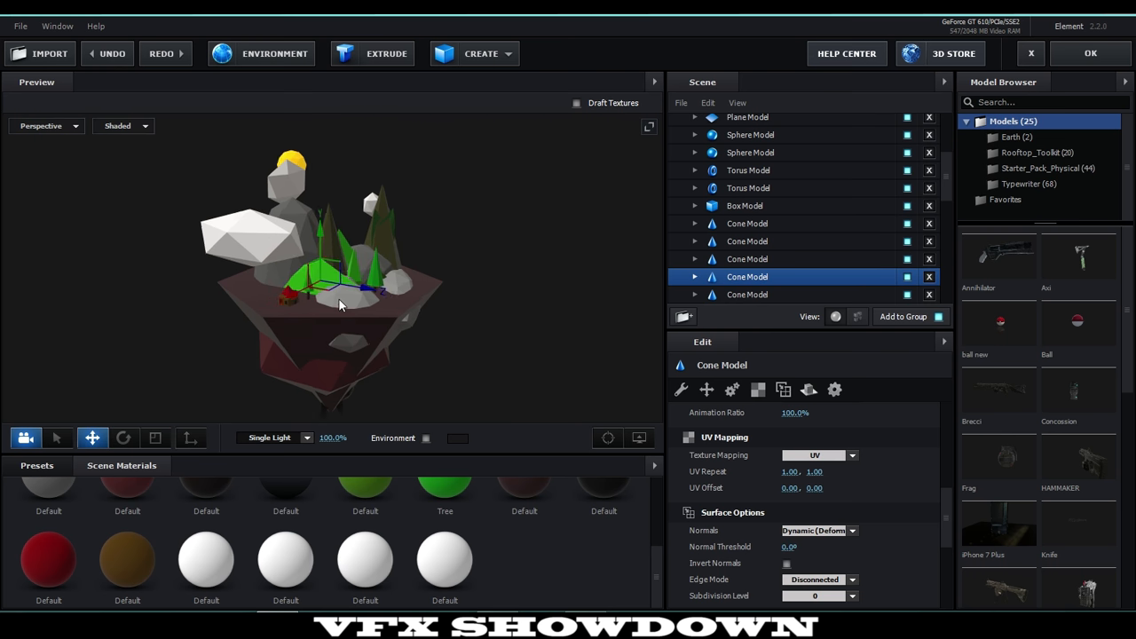
pyautogui.moveTo(339, 299); pyautogui.dragTo(459, 270)
pyautogui.scroll(5, 765, 227)
pyautogui.scroll(-10, 765, 223)
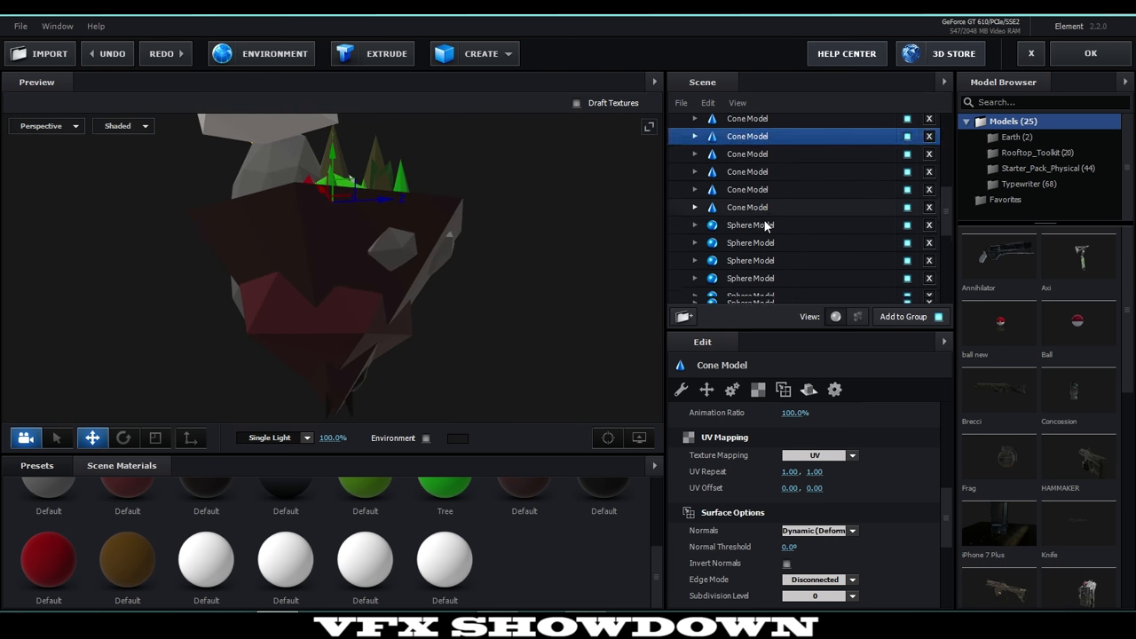
pyautogui.click(252, 316)
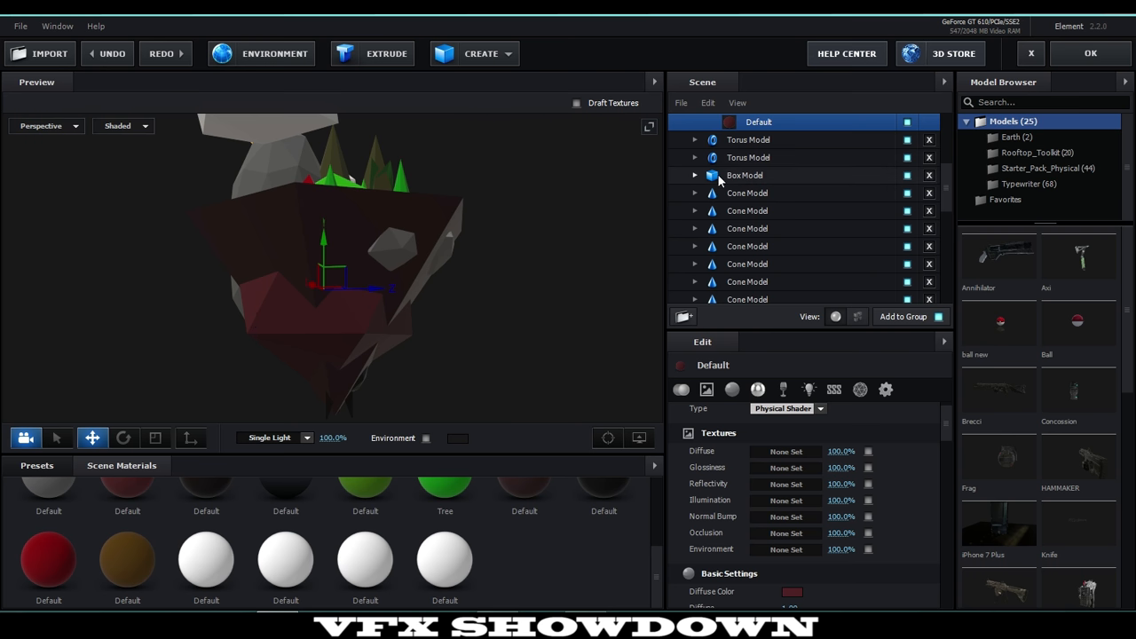
pyautogui.scroll(1, 719, 174)
pyautogui.click(697, 156)
pyautogui.scroll(3, 744, 157)
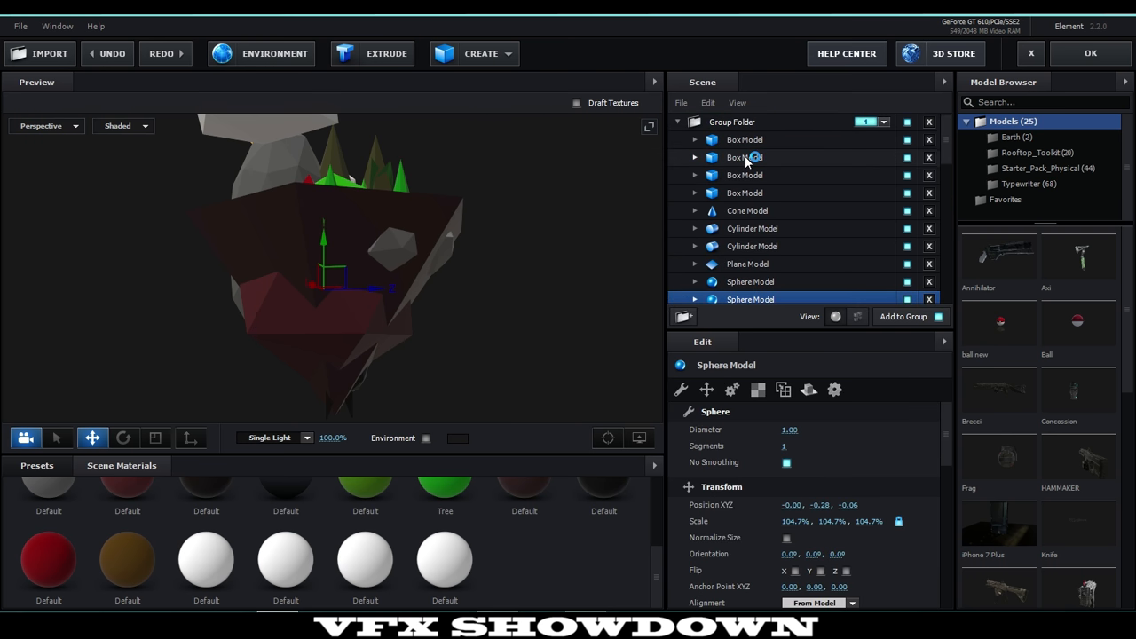
# Hide the finished island's group, show the working island's group and add a sphere to it
pyautogui.click(678, 123)
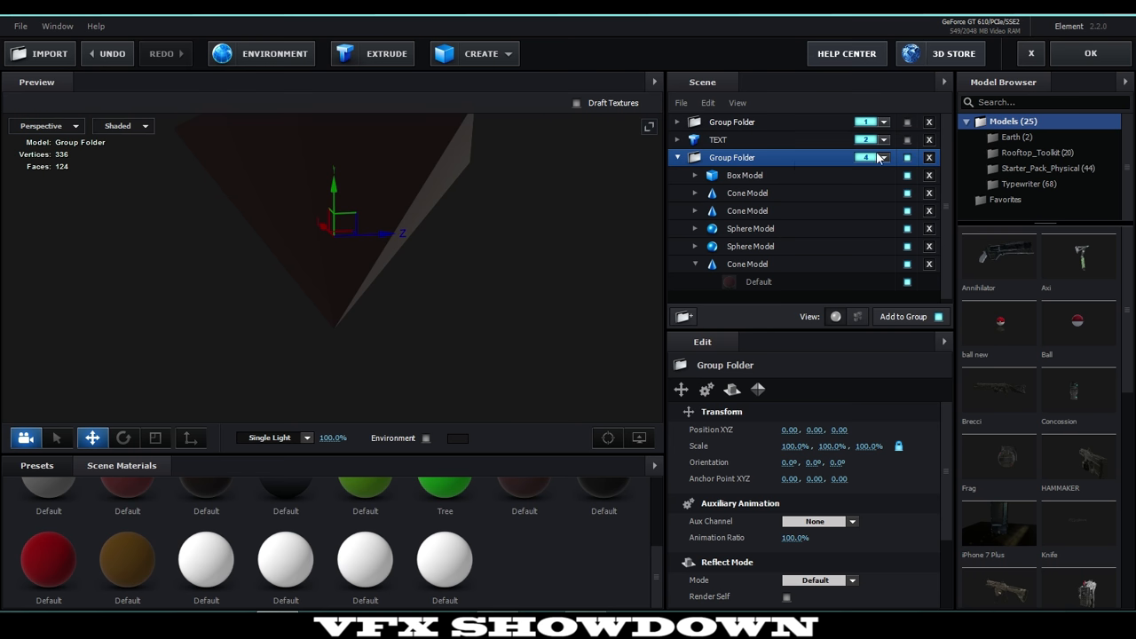
pyautogui.moveTo(474, 176); pyautogui.dragTo(472, 219, button='middle')
pyautogui.moveTo(472, 222); pyautogui.dragTo(412, 289)
pyautogui.moveTo(472, 220); pyautogui.dragTo(458, 272, button='middle')
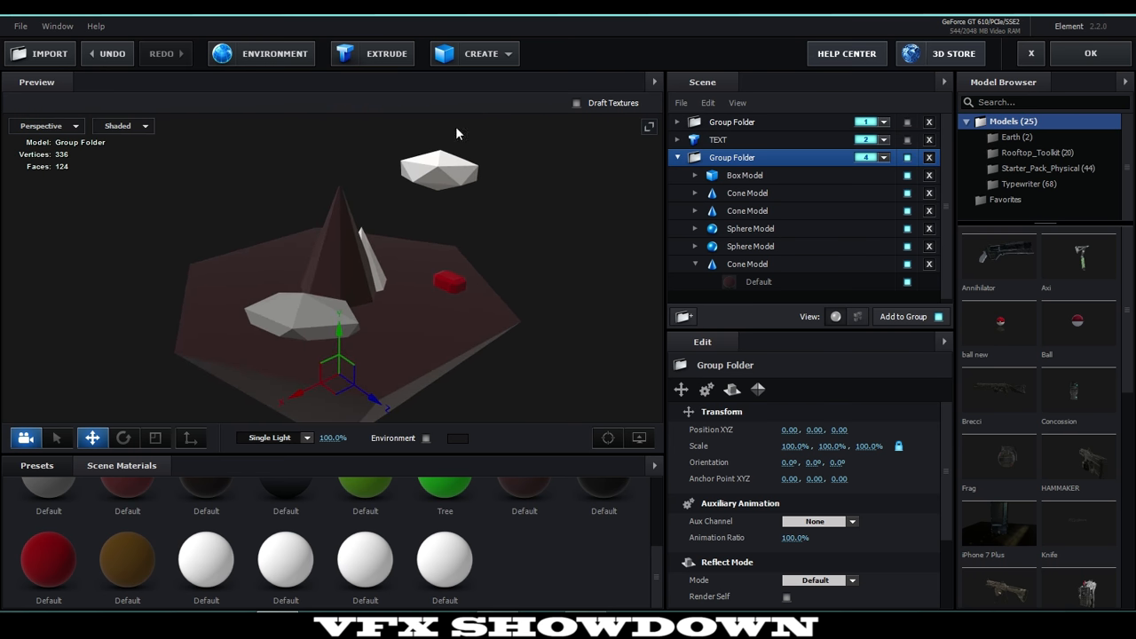
pyautogui.click(468, 54)
pyautogui.click(484, 92)
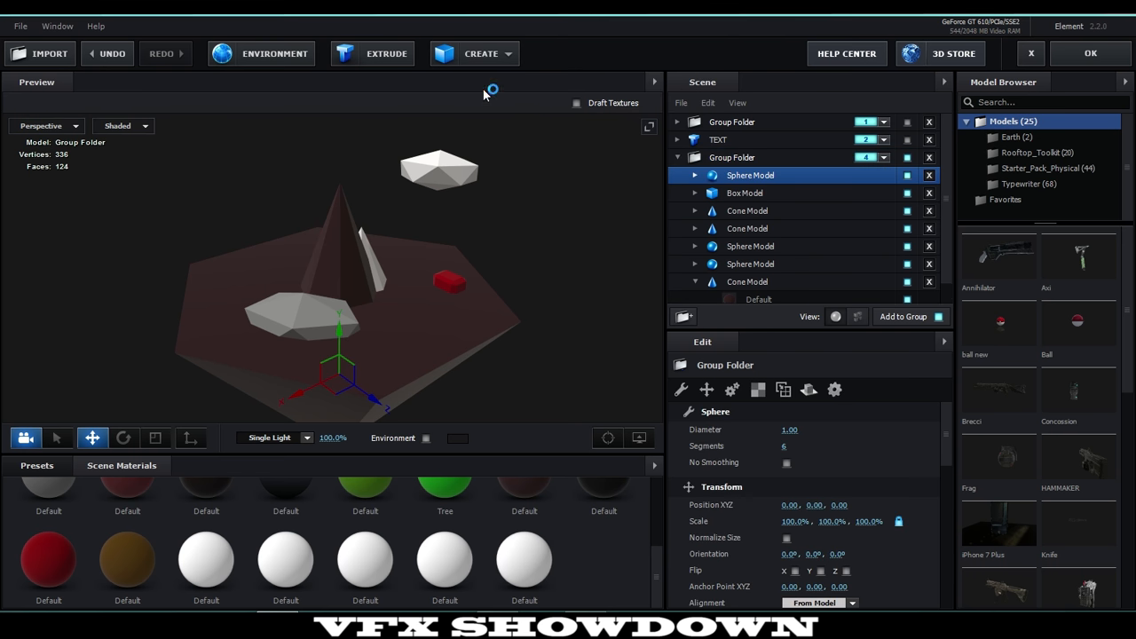
# Lower the new sphere beneath the island to about Y -0.32 and set its segments to 1
pyautogui.scroll(-3, 427, 232)
pyautogui.moveTo(398, 289); pyautogui.dragTo(388, 238, button='middle')
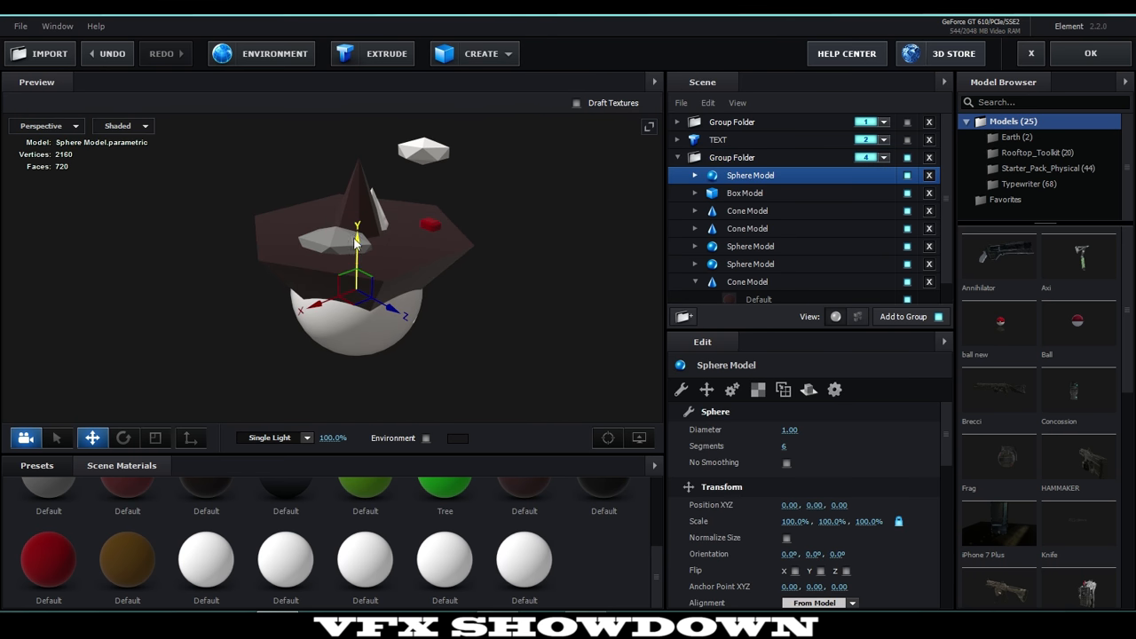
pyautogui.moveTo(355, 240); pyautogui.dragTo(356, 277)
pyautogui.moveTo(393, 294); pyautogui.dragTo(398, 238, button='middle')
pyautogui.moveTo(398, 238); pyautogui.dragTo(422, 209)
pyautogui.moveTo(445, 190); pyautogui.dragTo(432, 226, button='middle')
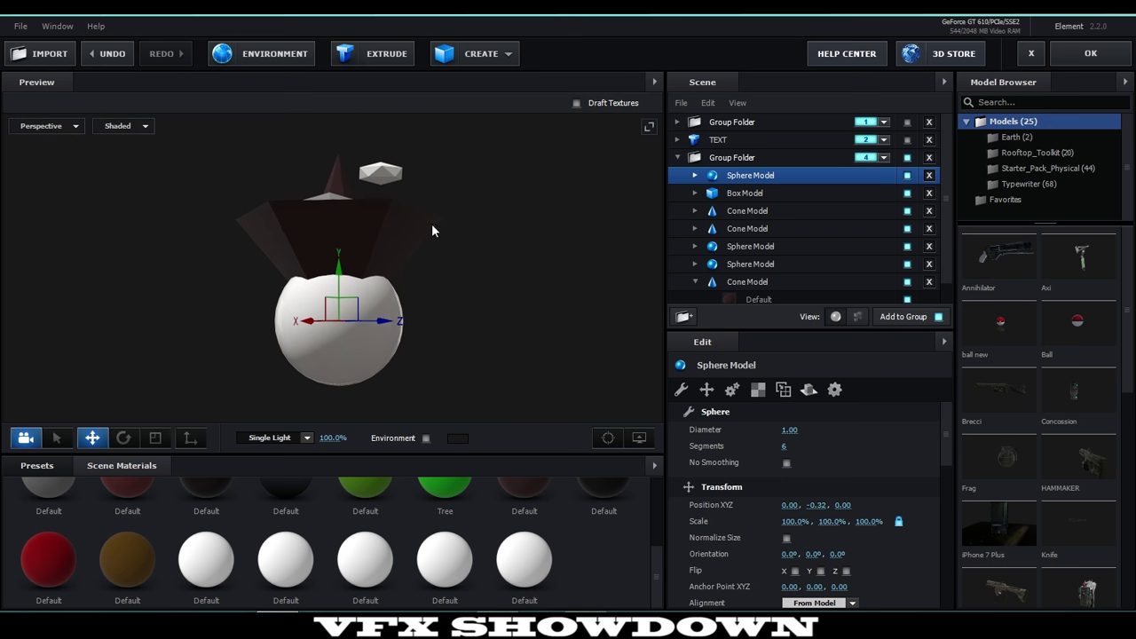
pyautogui.moveTo(783, 448); pyautogui.dragTo(697, 451)
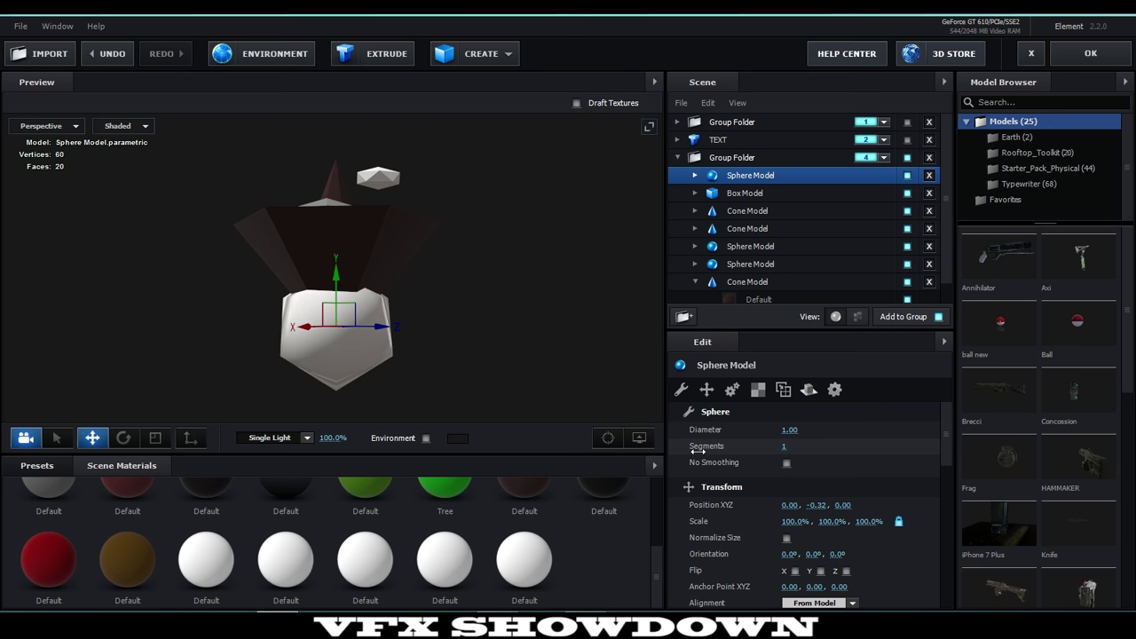
# Set the new sphere's surface normals to Dynamic (Deform)
pyautogui.scroll(-5, 765, 455)
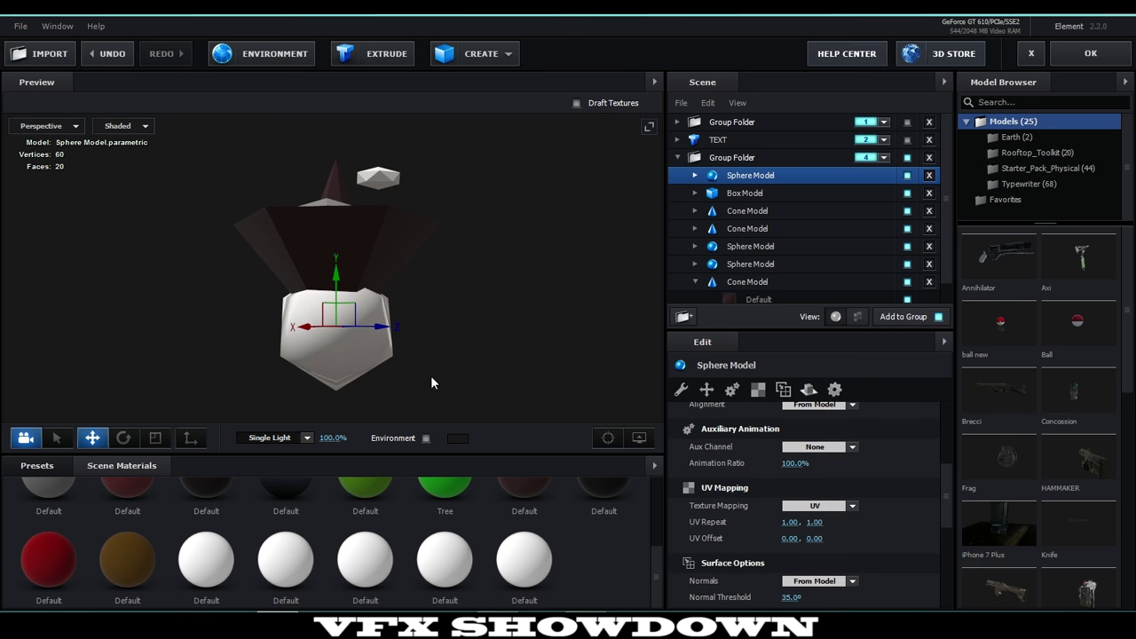
pyautogui.moveTo(430, 375); pyautogui.dragTo(390, 383)
pyautogui.scroll(5, 390, 391)
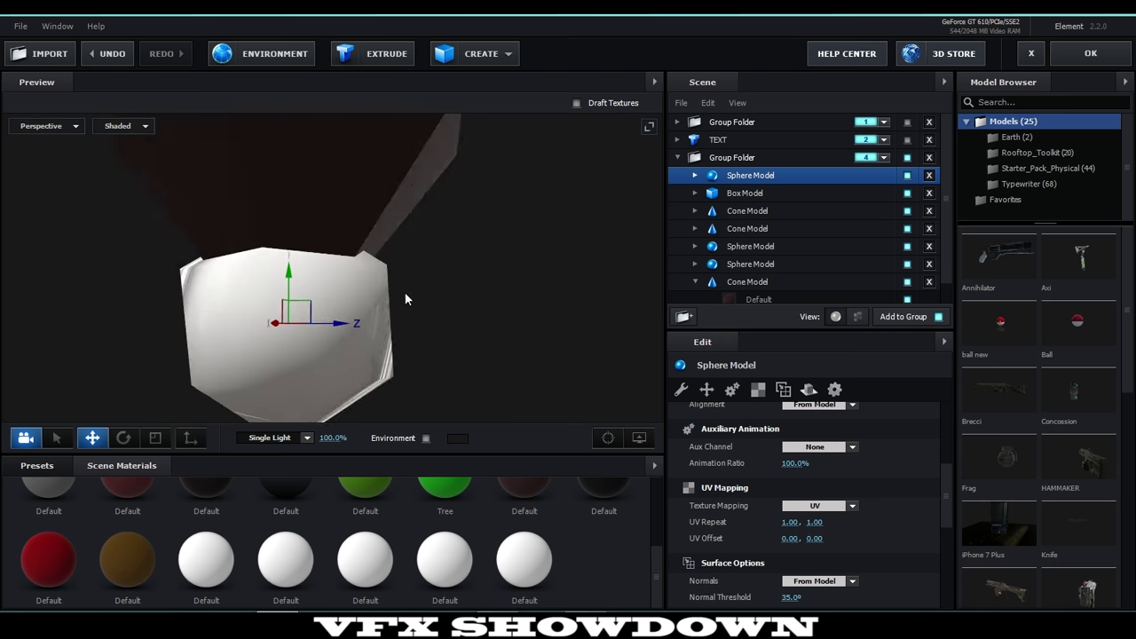
pyautogui.scroll(-2, 779, 498)
pyautogui.scroll(-3, 779, 499)
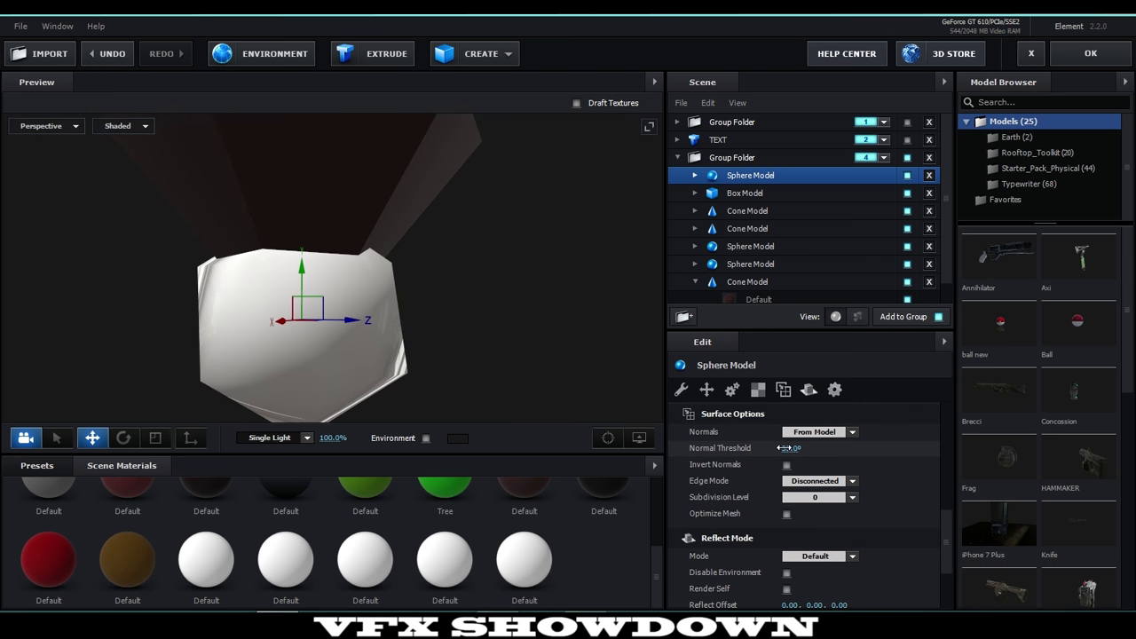
pyautogui.click(816, 431)
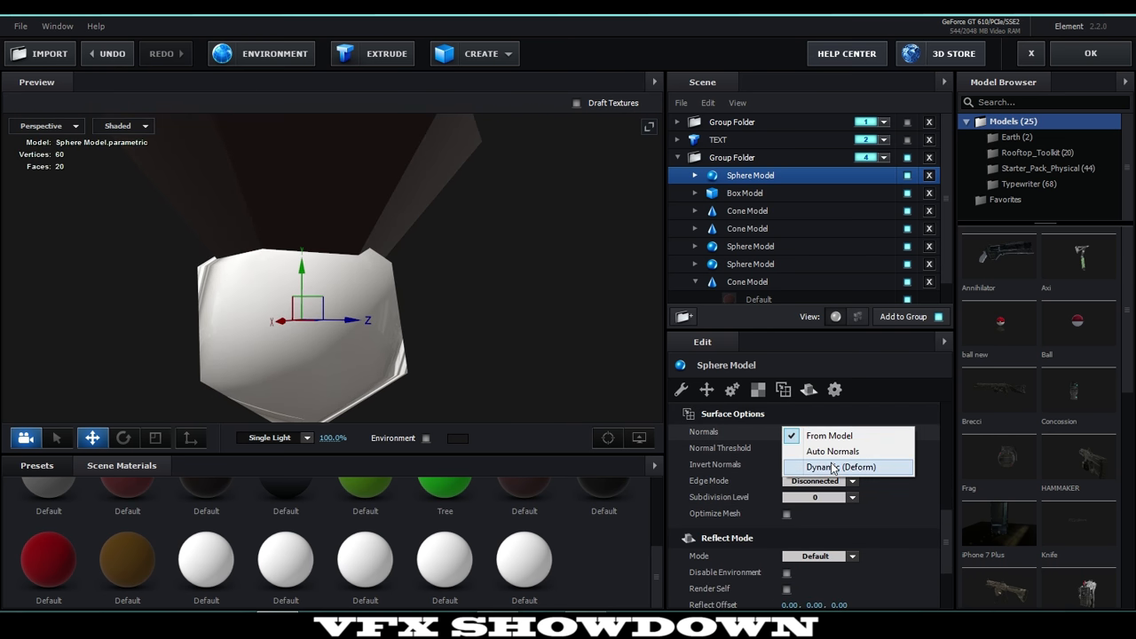
pyautogui.click(796, 466)
pyautogui.moveTo(550, 374)
pyautogui.mouseDown()
pyautogui.moveTo(447, 379)
pyautogui.moveTo(385, 361)
pyautogui.moveTo(379, 370)
pyautogui.moveTo(558, 387)
pyautogui.mouseUp()
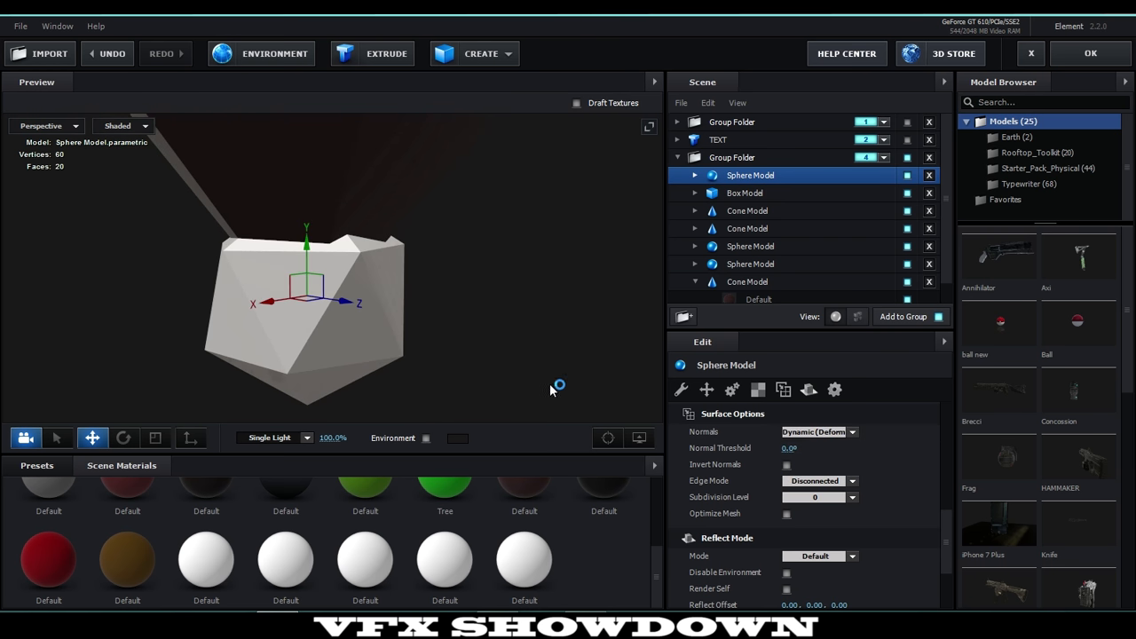
# Raise the faceted sphere inside the island's cone base to about Y 0.25
pyautogui.scroll(5, 808, 471)
pyautogui.scroll(1, 795, 473)
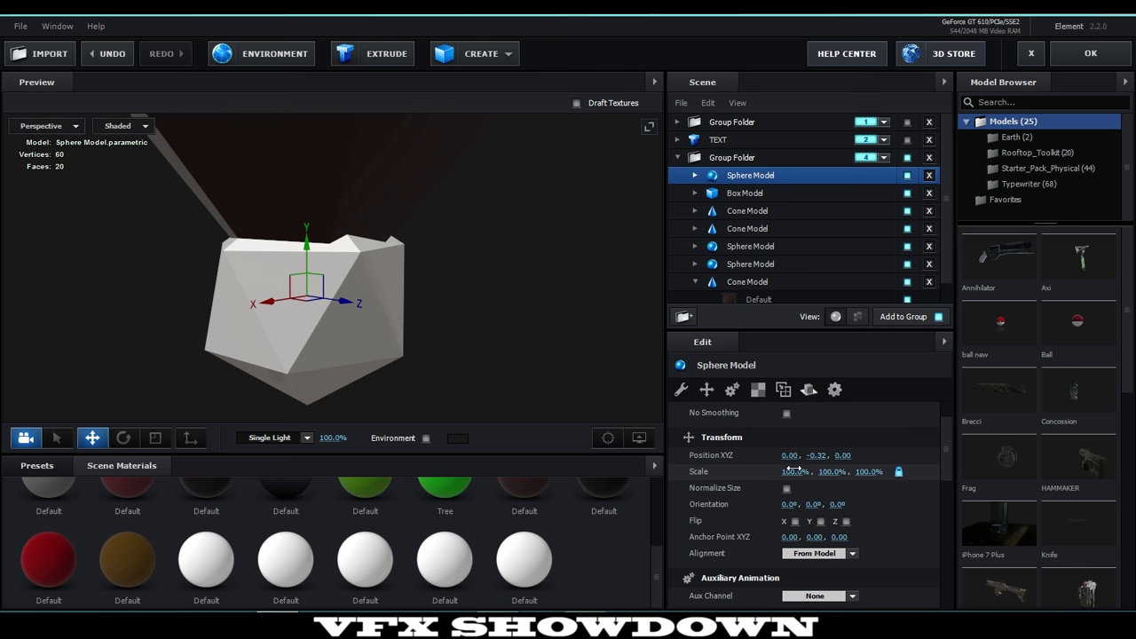
pyautogui.scroll(1, 800, 447)
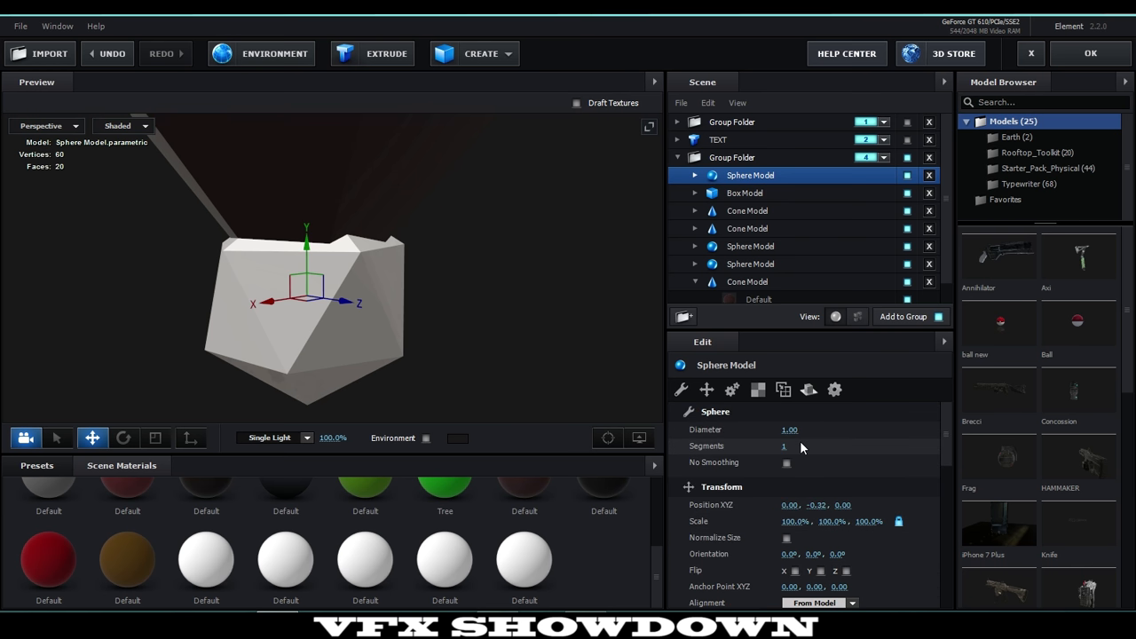
pyautogui.moveTo(459, 342); pyautogui.dragTo(445, 357, button='middle')
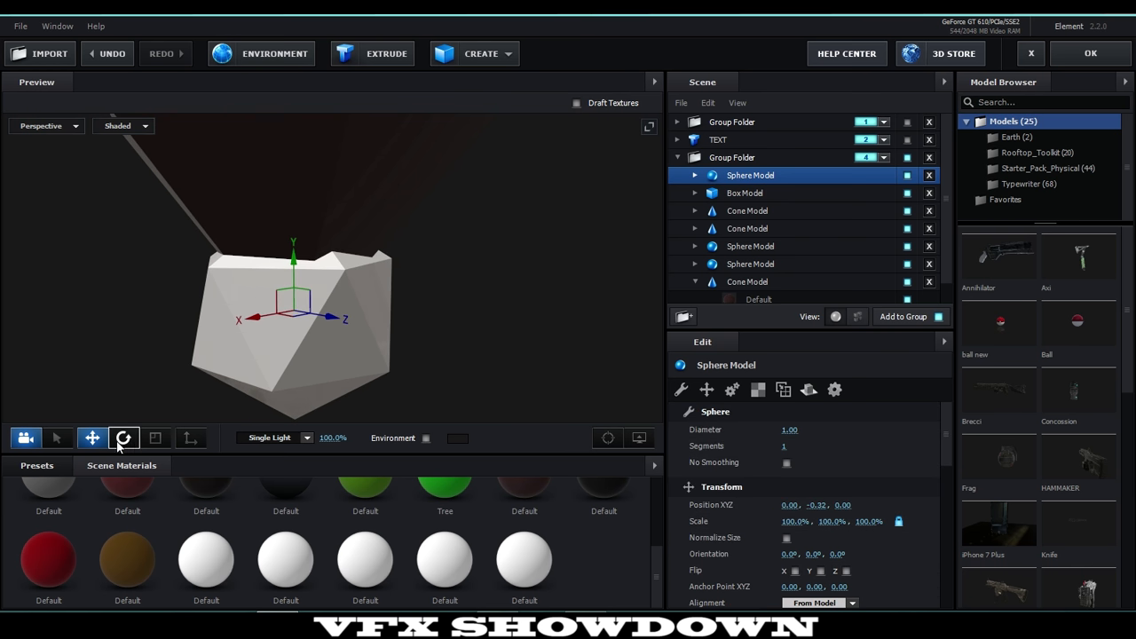
pyautogui.moveTo(288, 271); pyautogui.dragTo(322, 127)
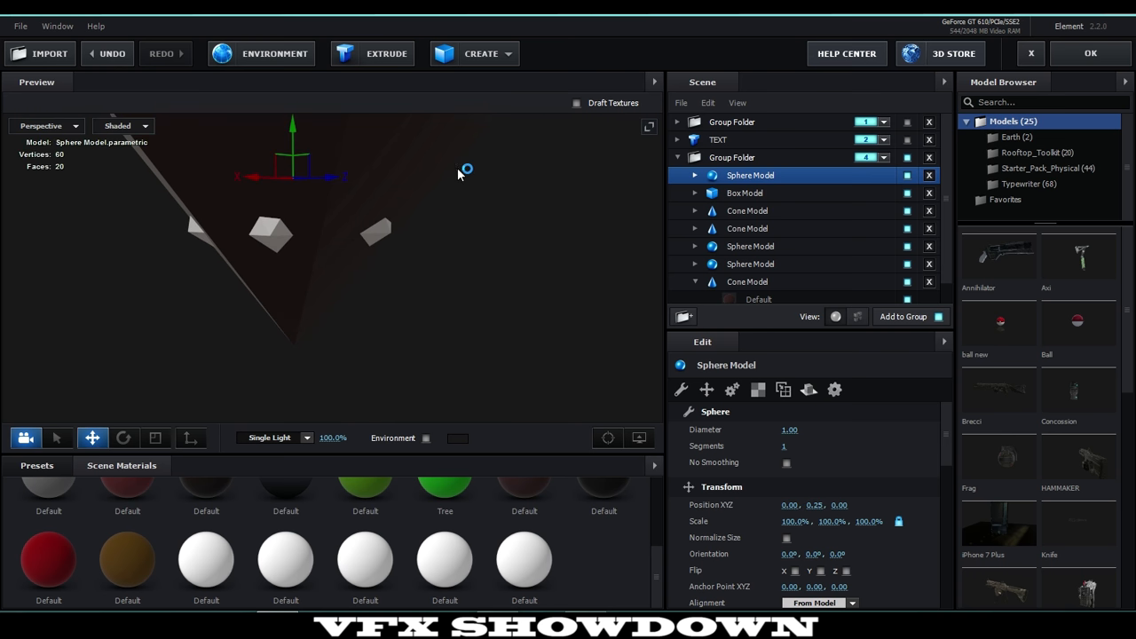
pyautogui.moveTo(458, 170); pyautogui.dragTo(461, 287, button='middle')
pyautogui.moveTo(461, 287); pyautogui.dragTo(393, 314)
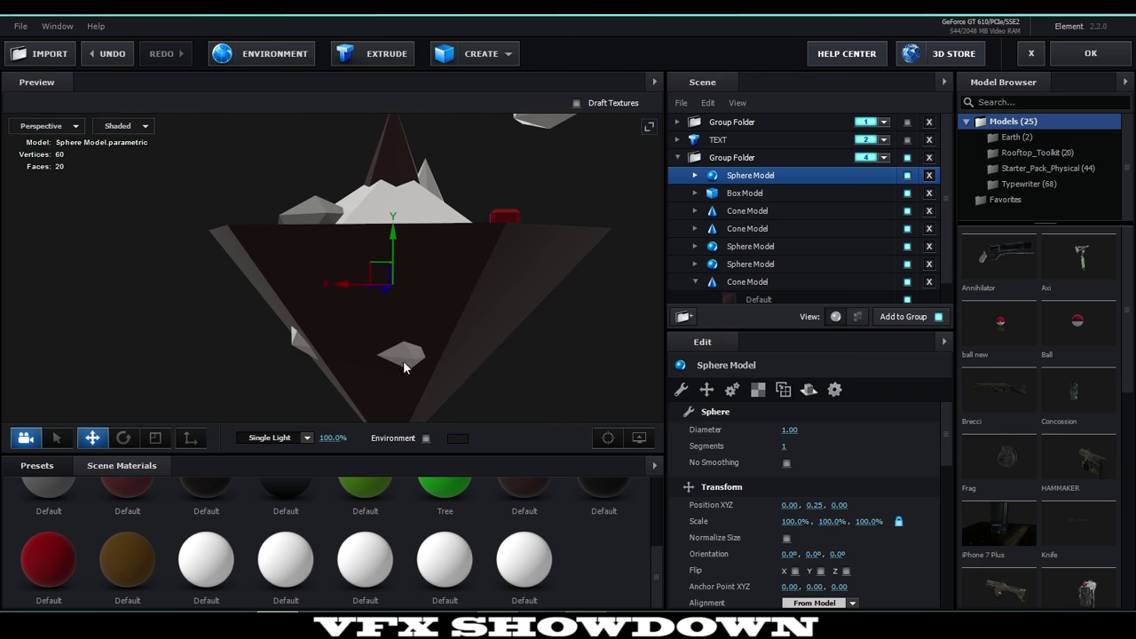
pyautogui.scroll(-3, 382, 355)
pyautogui.moveTo(348, 351); pyautogui.dragTo(334, 379, button='middle')
pyautogui.moveTo(334, 379); pyautogui.dragTo(380, 379)
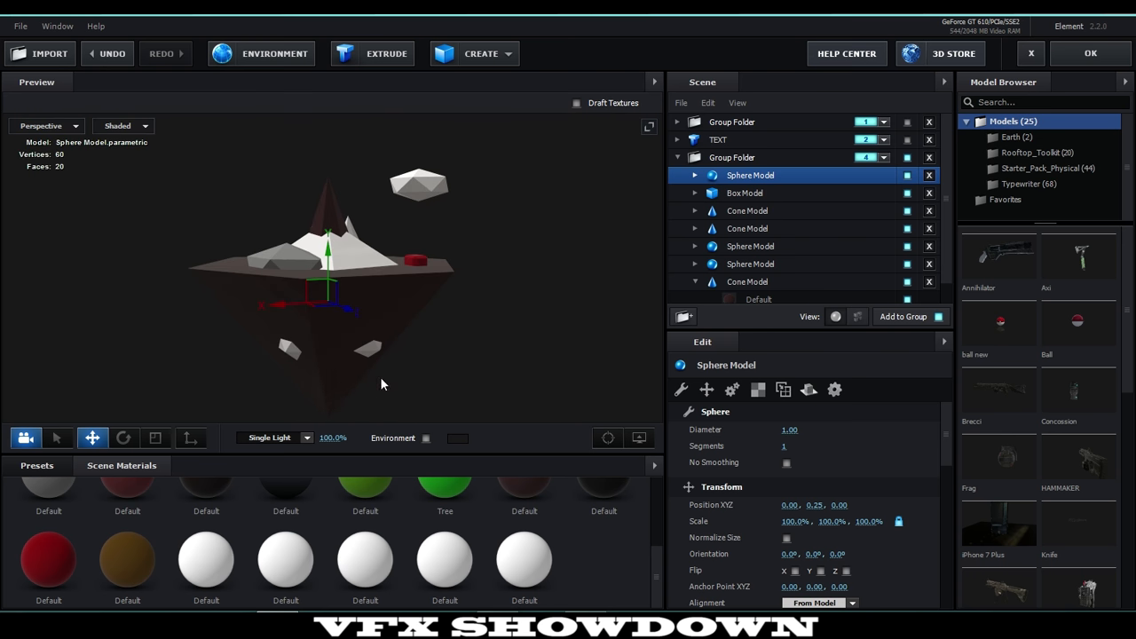
pyautogui.moveTo(379, 378); pyautogui.dragTo(383, 357, button='middle')
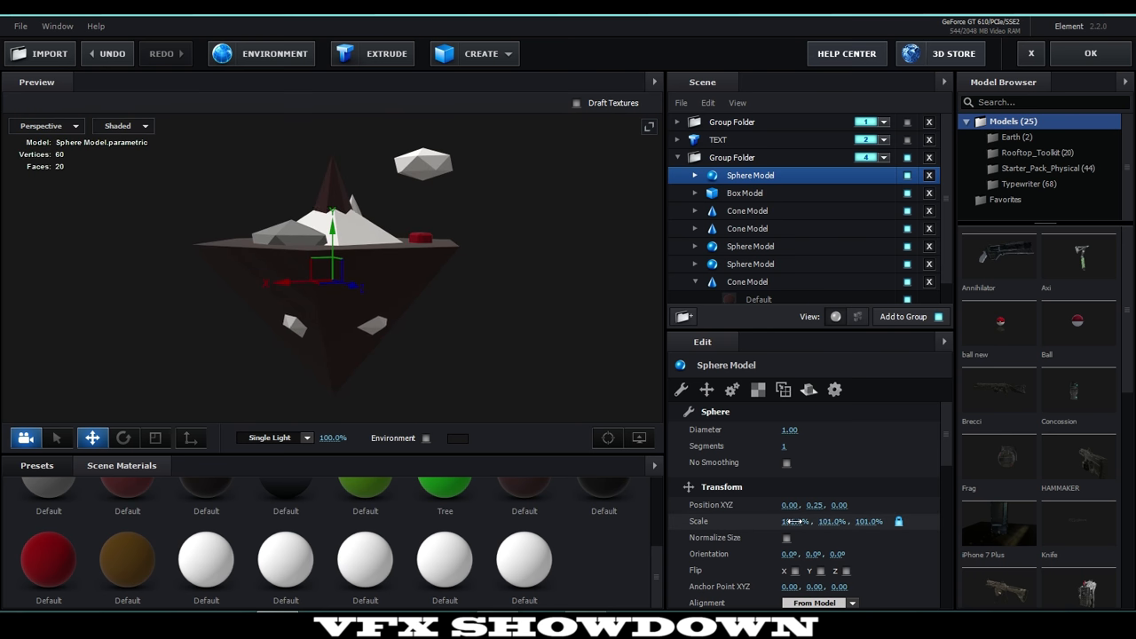
# Scale the embedded sphere uniformly to about 111% and flatten it to about 72.1% in Y
pyautogui.moveTo(792, 521)
pyautogui.mouseDown()
pyautogui.moveTo(821, 522)
pyautogui.moveTo(803, 522)
pyautogui.mouseUp()
pyautogui.click(154, 438)
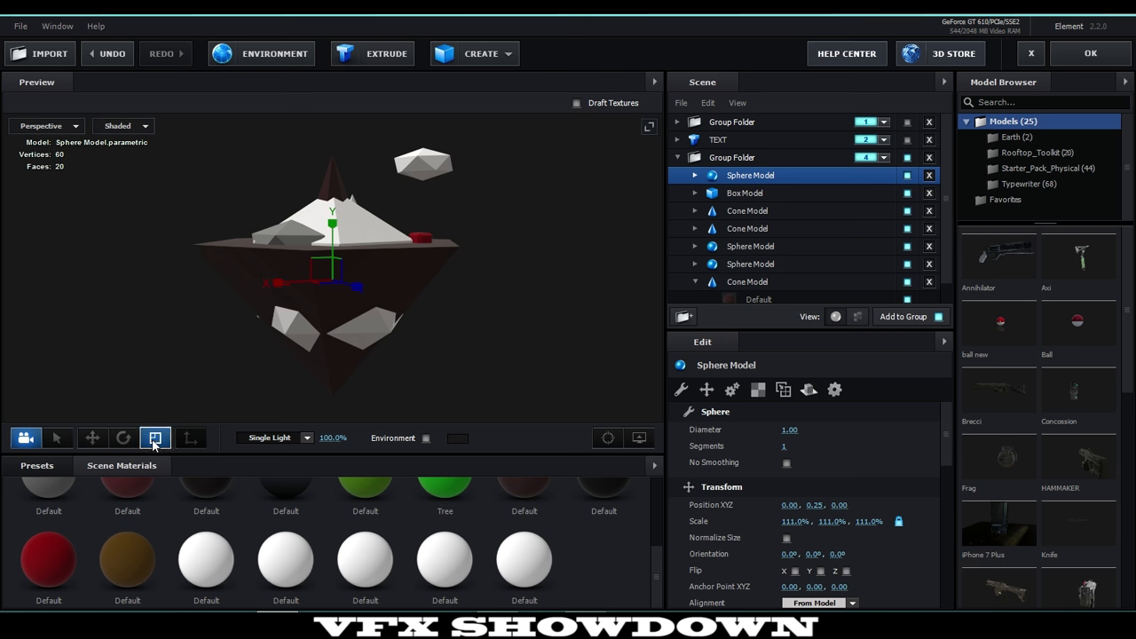
pyautogui.moveTo(334, 227); pyautogui.dragTo(328, 256)
# Lower the embedded sphere to about Y -0.06 and scale it to about 73.9% in Y and 81.8% in Z
pyautogui.click(101, 437)
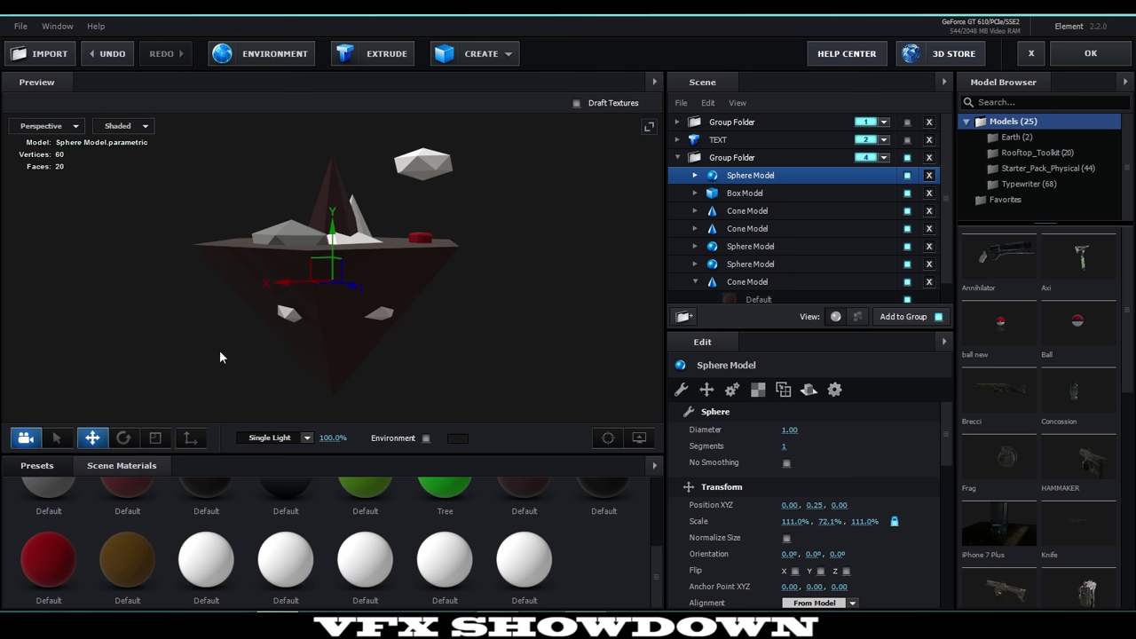
pyautogui.moveTo(333, 235)
pyautogui.mouseDown()
pyautogui.moveTo(321, 317)
pyautogui.moveTo(339, 282)
pyautogui.moveTo(338, 253)
pyautogui.mouseUp()
pyautogui.click(154, 439)
pyautogui.moveTo(343, 321); pyautogui.dragTo(460, 263)
pyautogui.moveTo(315, 371)
pyautogui.mouseDown()
pyautogui.moveTo(293, 351)
pyautogui.moveTo(309, 368)
pyautogui.moveTo(302, 382)
pyautogui.mouseUp()
pyautogui.moveTo(279, 323); pyautogui.dragTo(301, 354)
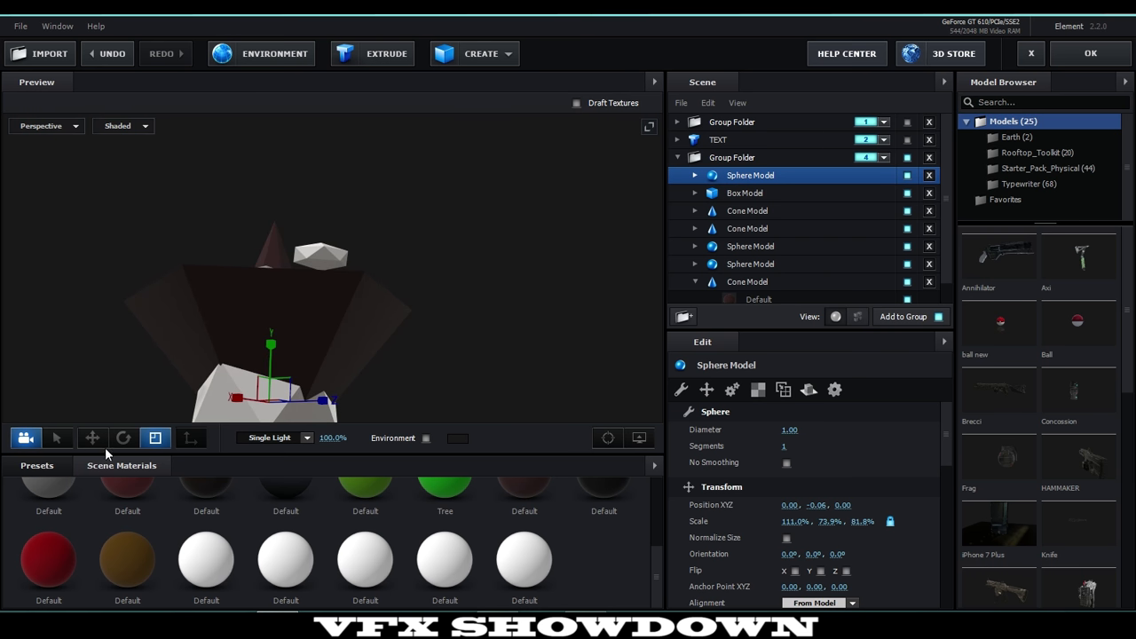
# Reposition the sphere inside the island's base at about 0.00, 0.09, -0.02
pyautogui.click(94, 438)
pyautogui.moveTo(168, 375); pyautogui.dragTo(282, 305)
pyautogui.moveTo(341, 284); pyautogui.dragTo(256, 290)
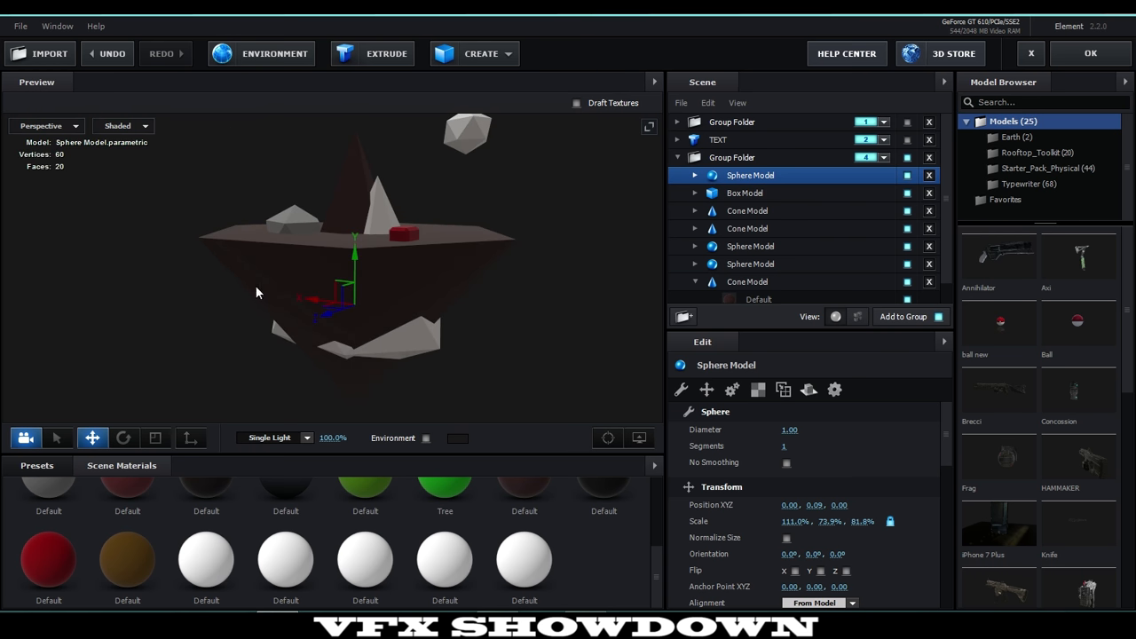
pyautogui.click(154, 438)
pyautogui.click(123, 437)
pyautogui.click(93, 438)
pyautogui.moveTo(317, 322); pyautogui.dragTo(428, 325)
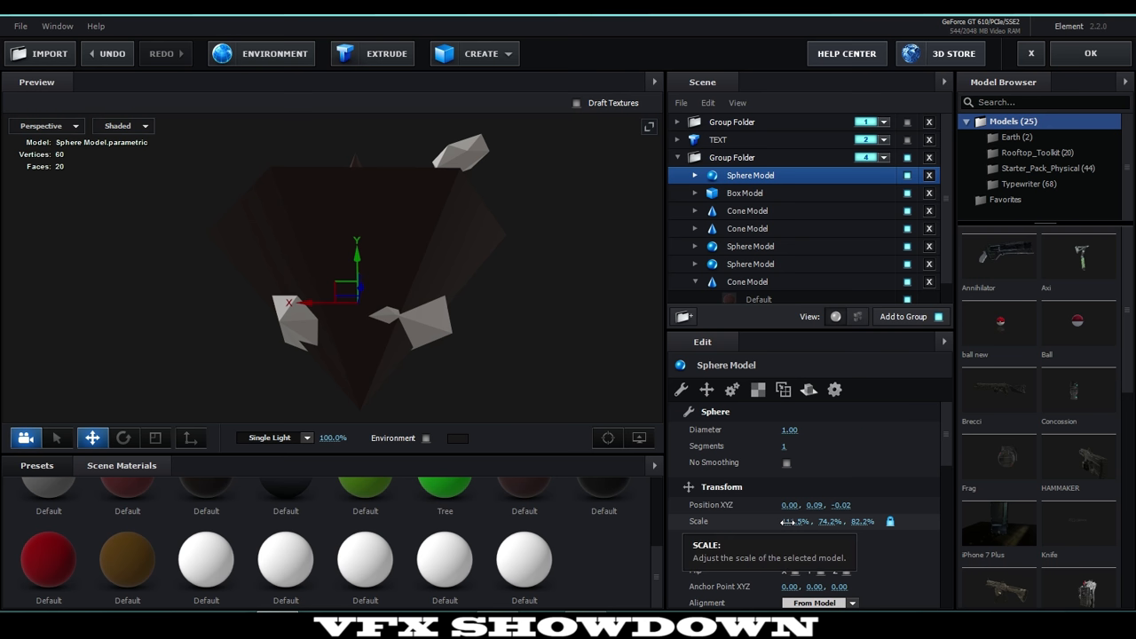
# Scale the sphere proportionally to 113% in X, and stretch it to about 83.4% in Y and 92.4% in Z
pyautogui.click(788, 522)
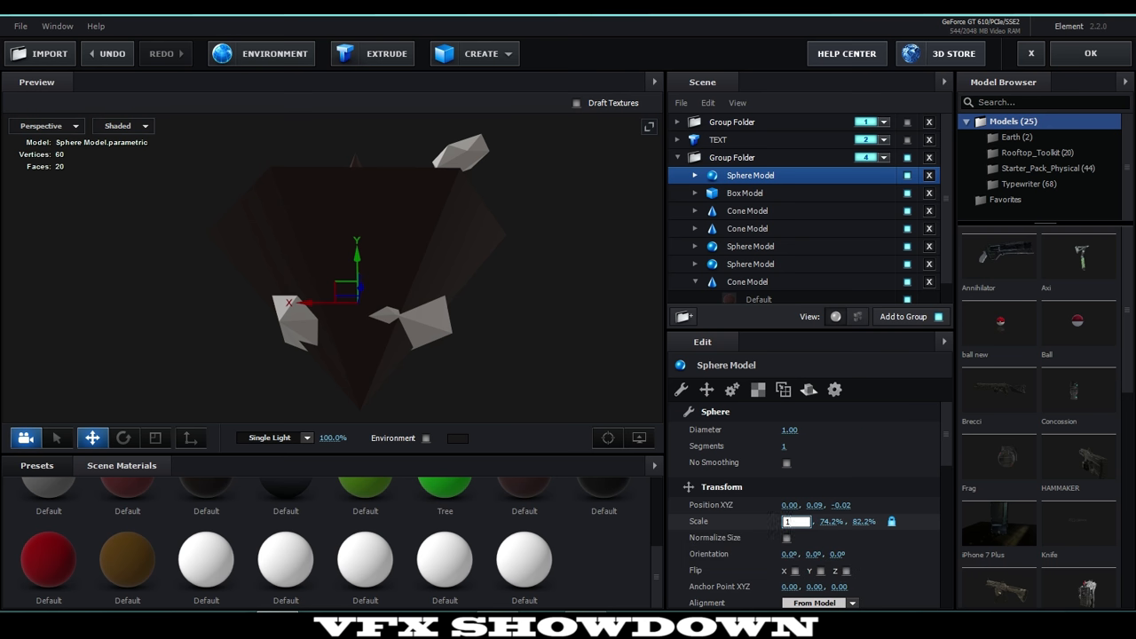
pyautogui.write('113')
pyautogui.press('Return')
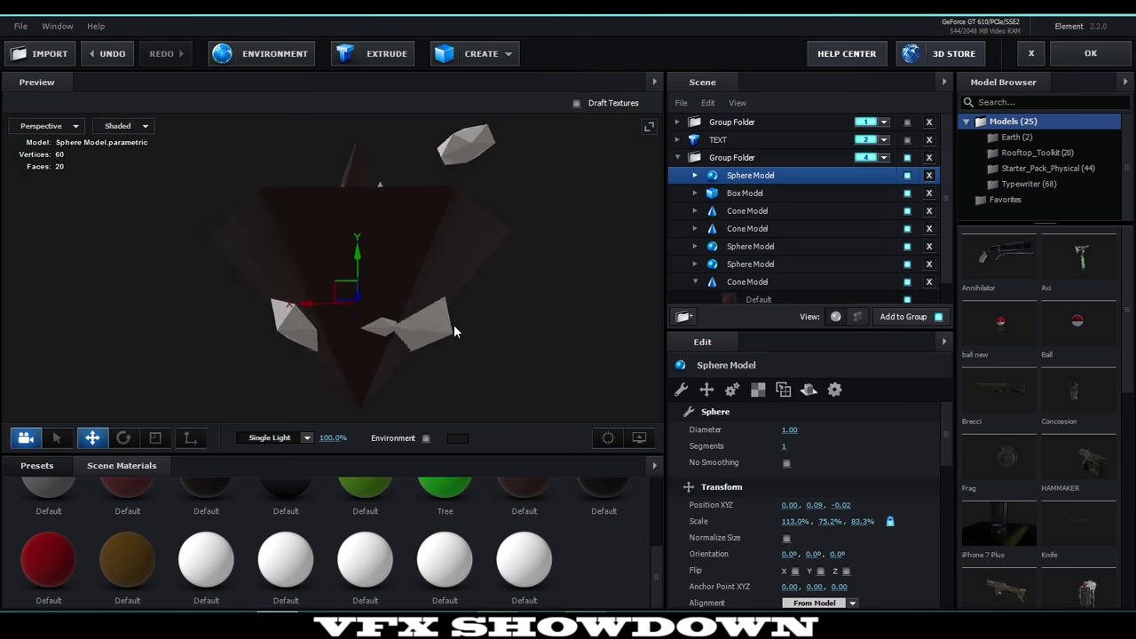
pyautogui.click(155, 440)
pyautogui.moveTo(284, 341); pyautogui.dragTo(319, 370)
pyautogui.moveTo(382, 333); pyautogui.dragTo(386, 337)
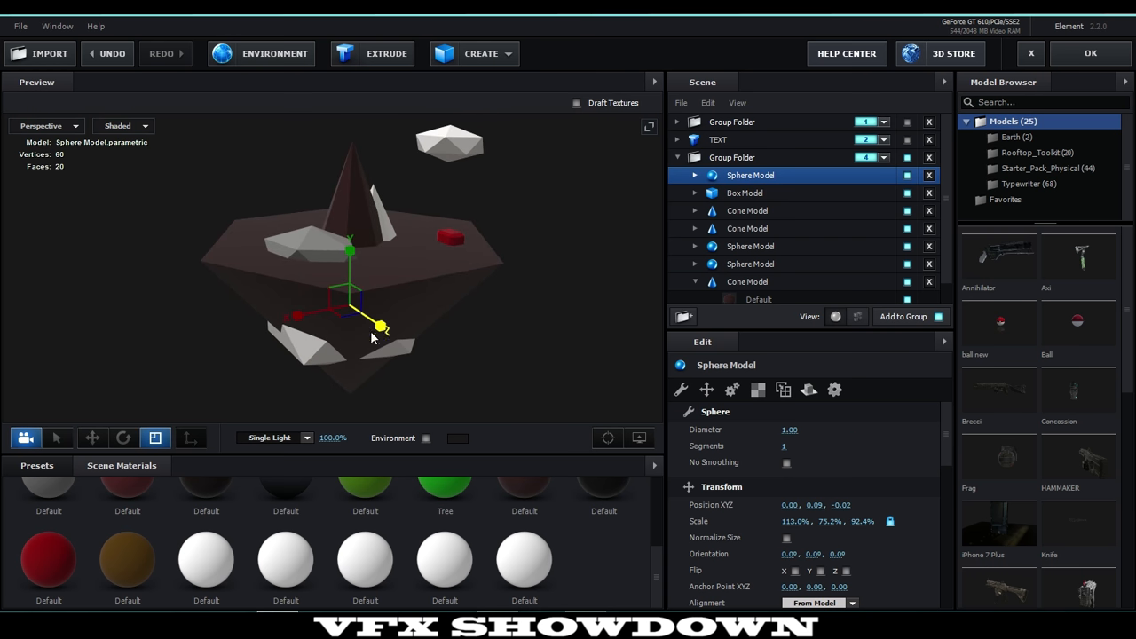
pyautogui.moveTo(349, 246); pyautogui.dragTo(351, 249)
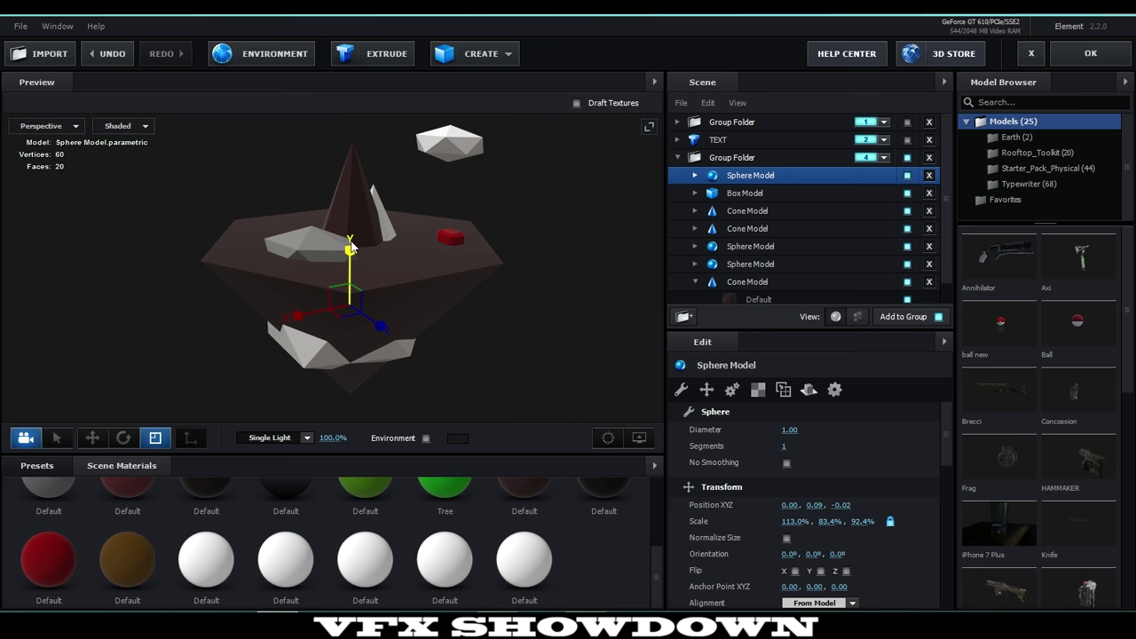
# Scale the embedded sphere to about 106% in X and reposition it at about 0.00, 0.09, 0.00 inside the island's base
pyautogui.moveTo(295, 318); pyautogui.dragTo(333, 281)
pyautogui.scroll(5, 357, 306)
pyautogui.moveTo(387, 371); pyautogui.dragTo(399, 328)
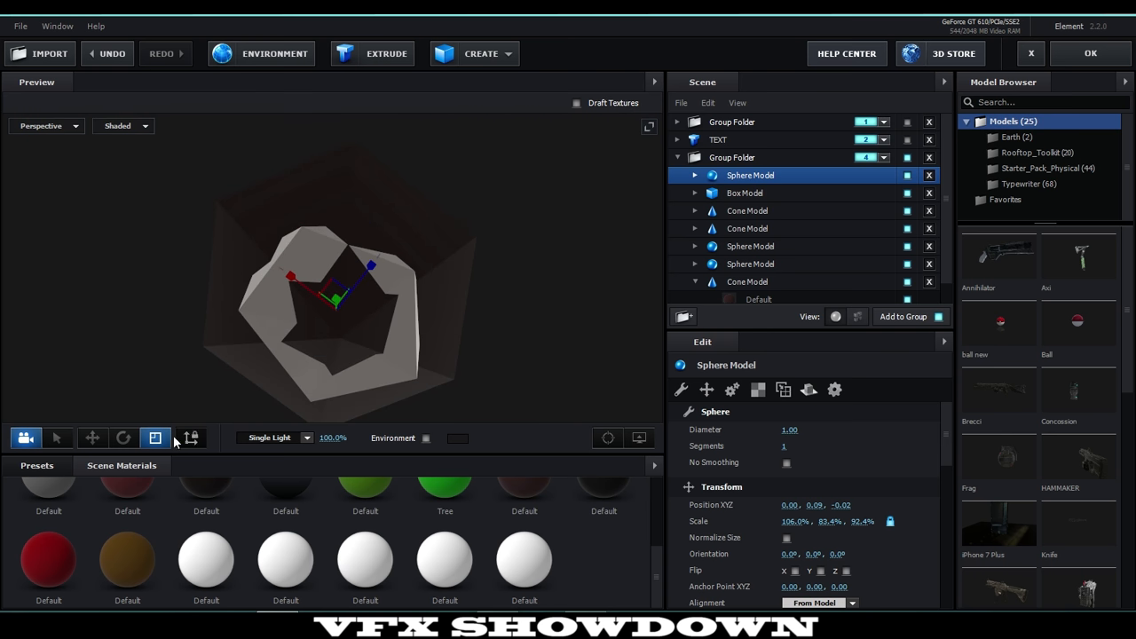
pyautogui.click(93, 438)
pyautogui.moveTo(335, 295)
pyautogui.mouseDown()
pyautogui.moveTo(324, 293)
pyautogui.moveTo(330, 282)
pyautogui.moveTo(340, 296)
pyautogui.mouseUp()
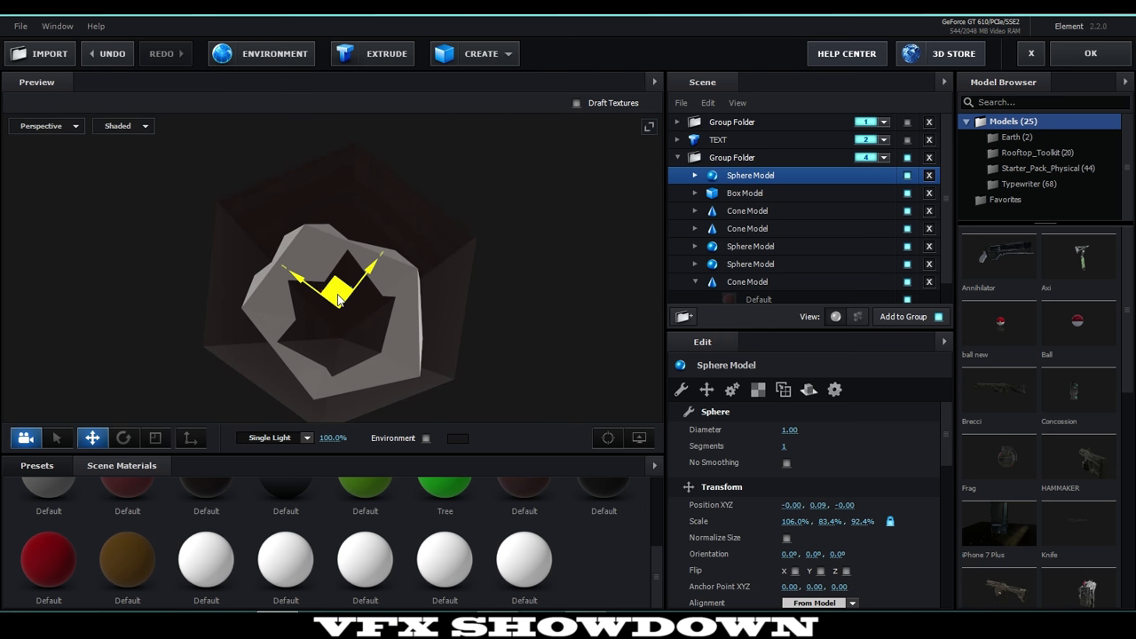
pyautogui.moveTo(421, 314); pyautogui.dragTo(417, 354)
pyautogui.scroll(1, 242, 559)
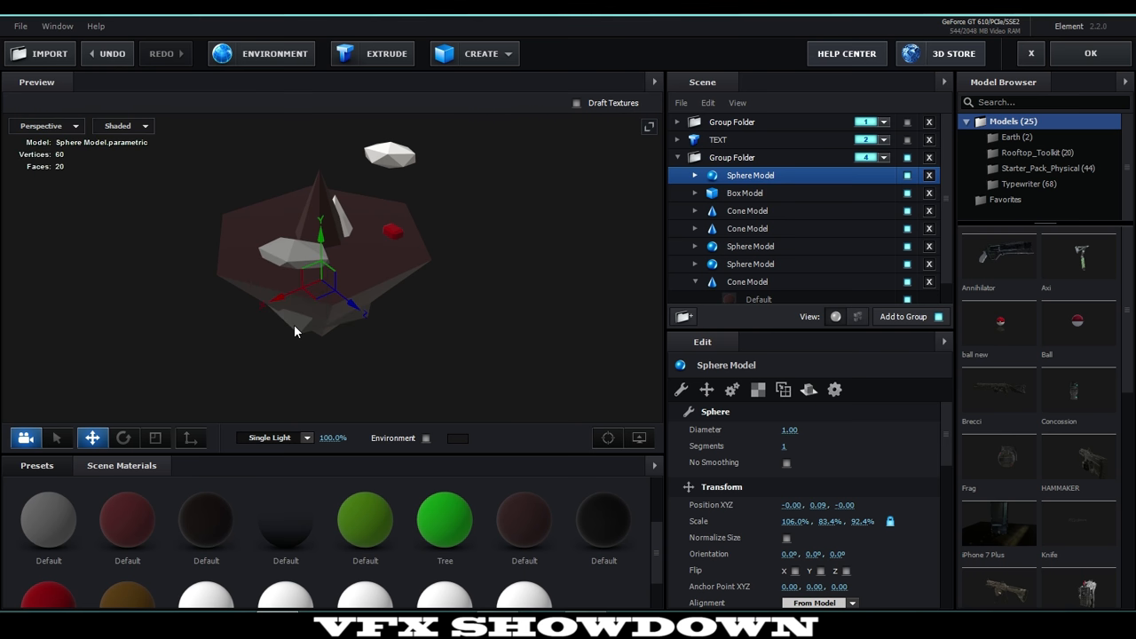
pyautogui.scroll(3, 294, 324)
pyautogui.moveTo(294, 324); pyautogui.dragTo(452, 299)
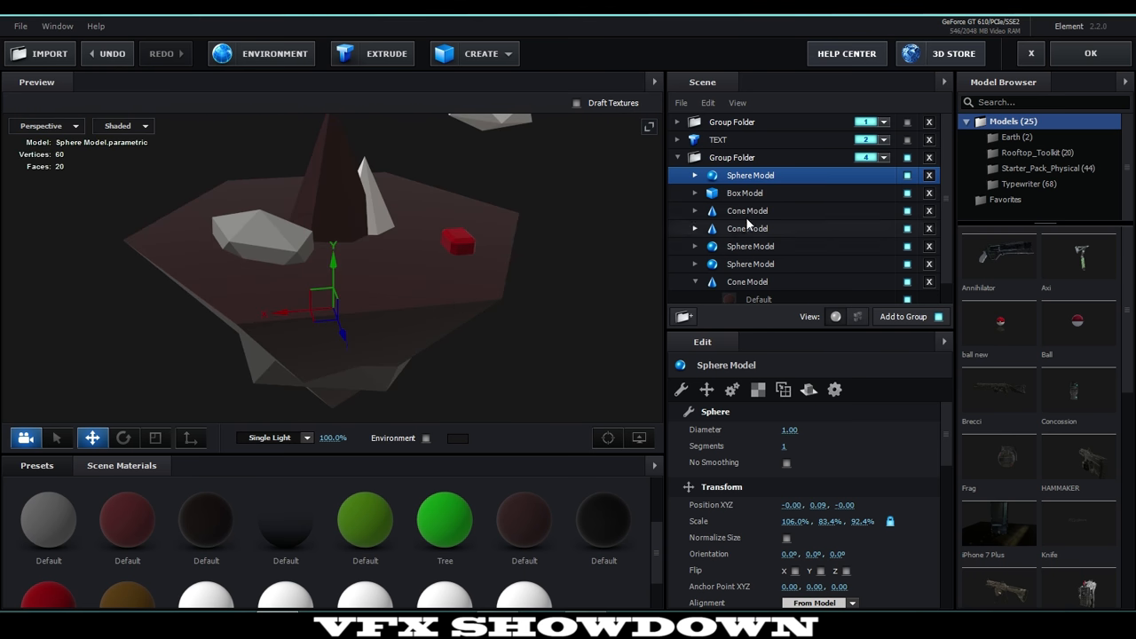
# Collapse the new island's group folder, then make the first group folder's finished island visible and move it to about 1.01 in Z
pyautogui.click(679, 157)
pyautogui.click(767, 123)
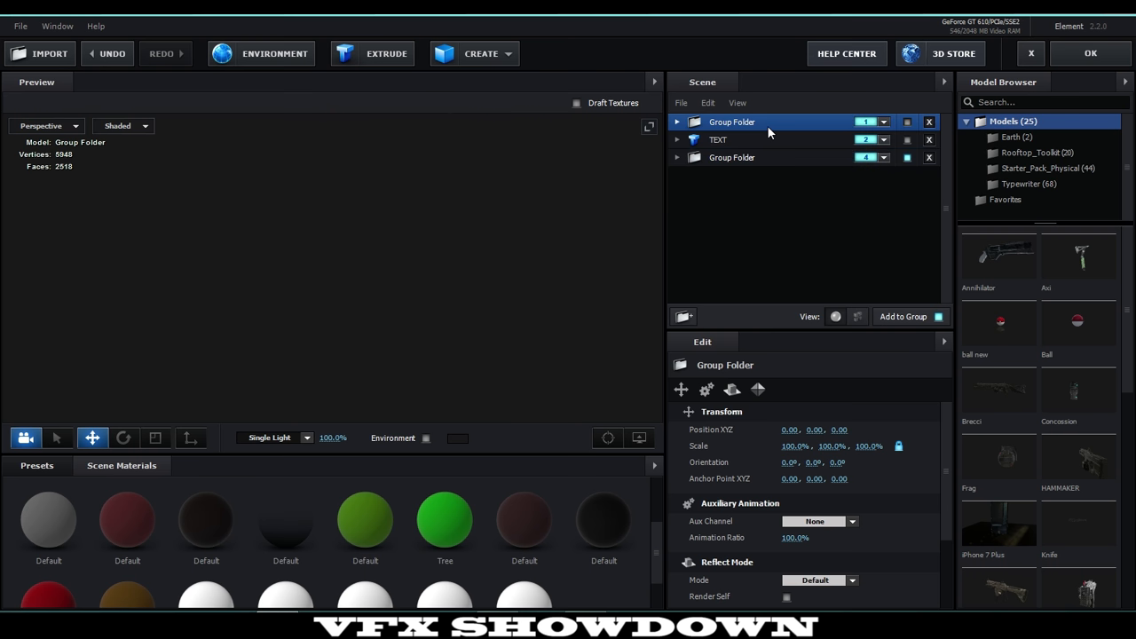
pyautogui.scroll(-3, 419, 305)
pyautogui.moveTo(414, 315)
pyautogui.mouseDown()
pyautogui.moveTo(394, 332)
pyautogui.moveTo(446, 310)
pyautogui.moveTo(408, 301)
pyautogui.moveTo(417, 318)
pyautogui.moveTo(508, 314)
pyautogui.moveTo(332, 311)
pyautogui.moveTo(397, 339)
pyautogui.moveTo(293, 308)
pyautogui.moveTo(424, 315)
pyautogui.mouseUp()
pyautogui.moveTo(378, 272); pyautogui.dragTo(347, 232, button='middle')
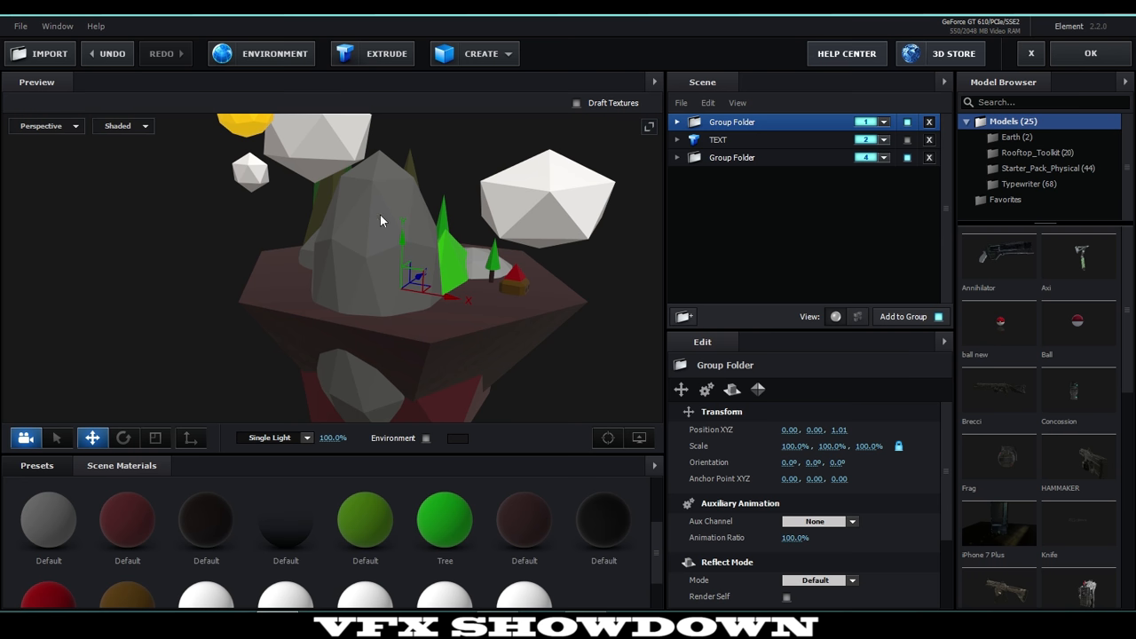
pyautogui.moveTo(380, 220); pyautogui.dragTo(269, 218)
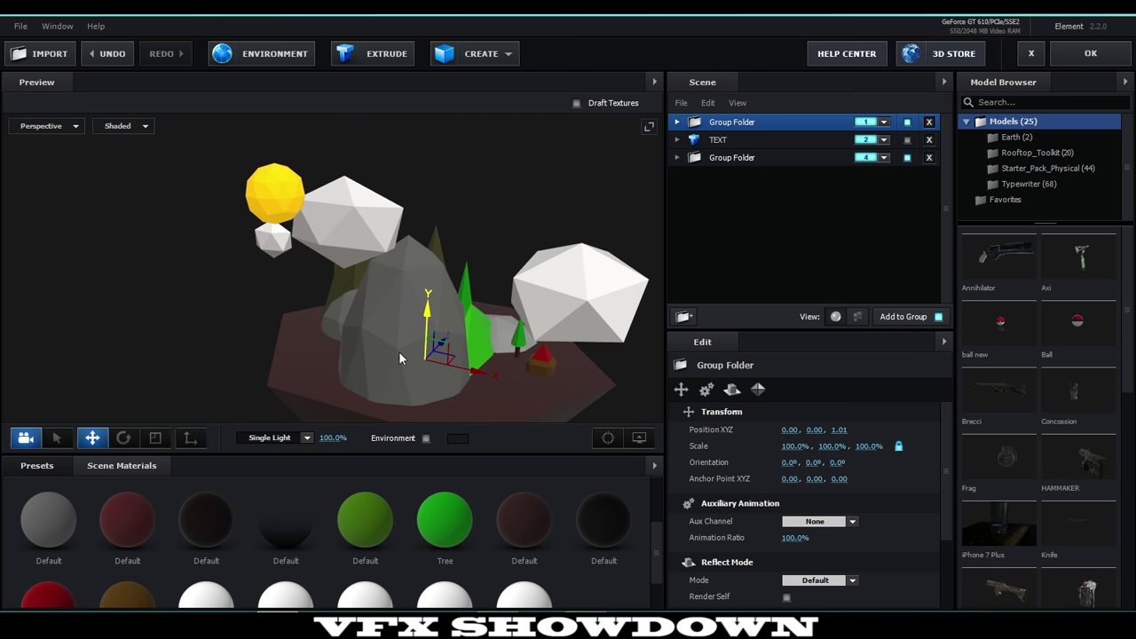
pyautogui.moveTo(397, 354); pyautogui.dragTo(346, 248, button='middle')
pyautogui.moveTo(390, 335); pyautogui.dragTo(314, 310)
pyautogui.scroll(-3, 353, 316)
pyautogui.moveTo(419, 360); pyautogui.dragTo(351, 351)
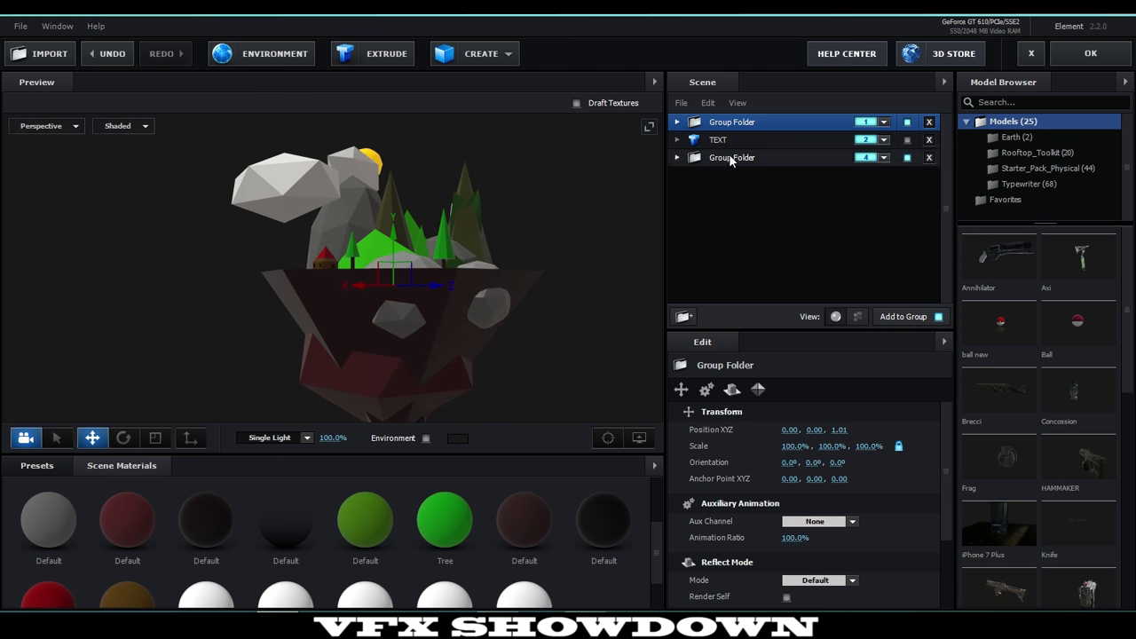
# Make the TEXT extrusion visible and examine its LOW POLY LAND E3D lettering from the front
pyautogui.click(743, 142)
pyautogui.click(906, 140)
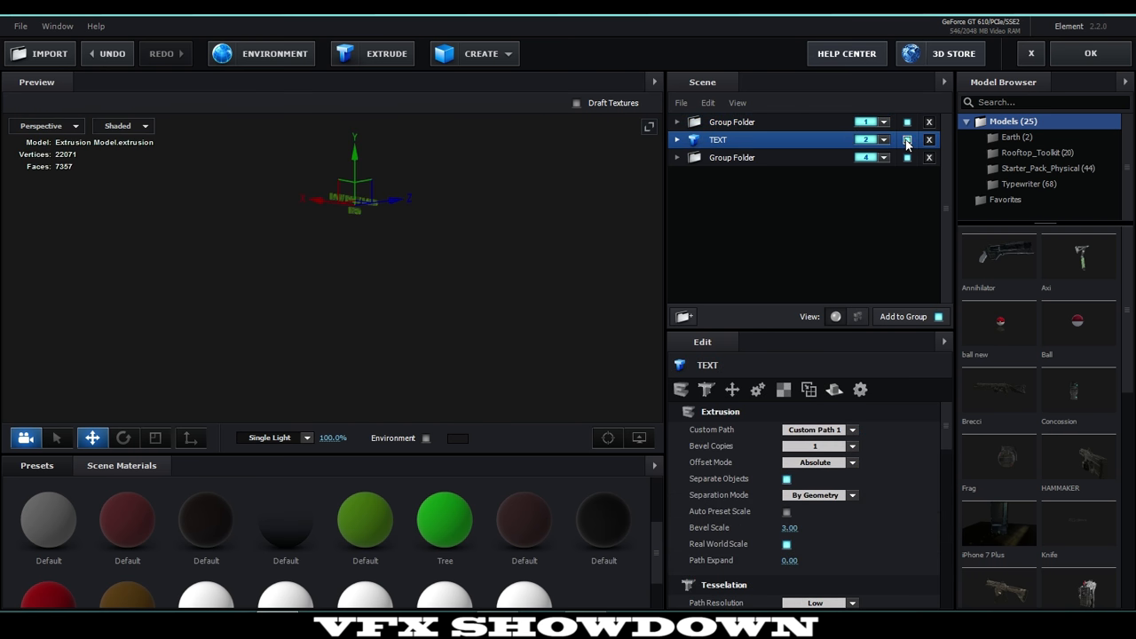
pyautogui.scroll(5, 380, 274)
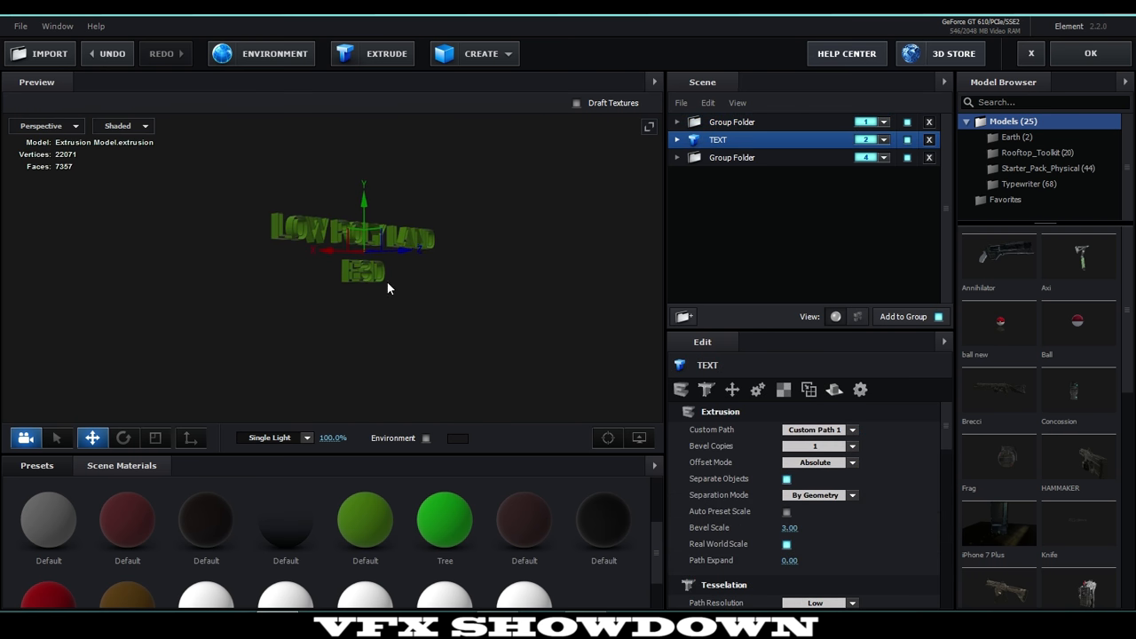
pyautogui.moveTo(391, 304); pyautogui.dragTo(343, 321)
pyautogui.moveTo(342, 321); pyautogui.dragTo(369, 311, button='middle')
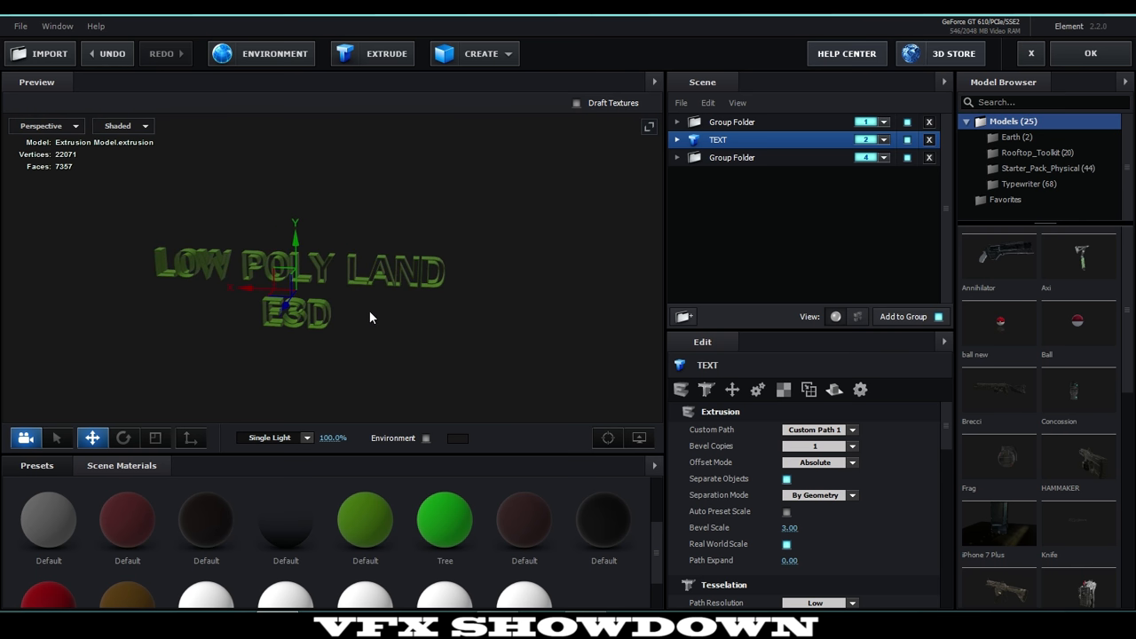
pyautogui.scroll(3, 369, 311)
pyautogui.moveTo(369, 312); pyautogui.dragTo(366, 302)
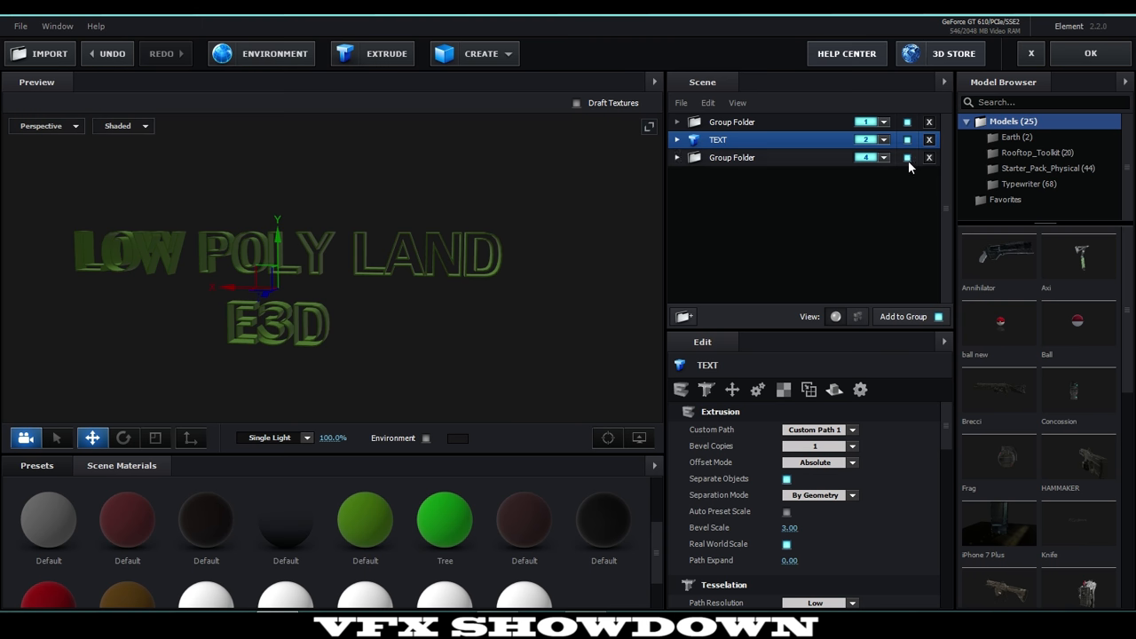
# Hide the group 4 folder, apply the scene, and move the composition's current time to 0:00:05:00
pyautogui.click(907, 158)
pyautogui.click(1090, 54)
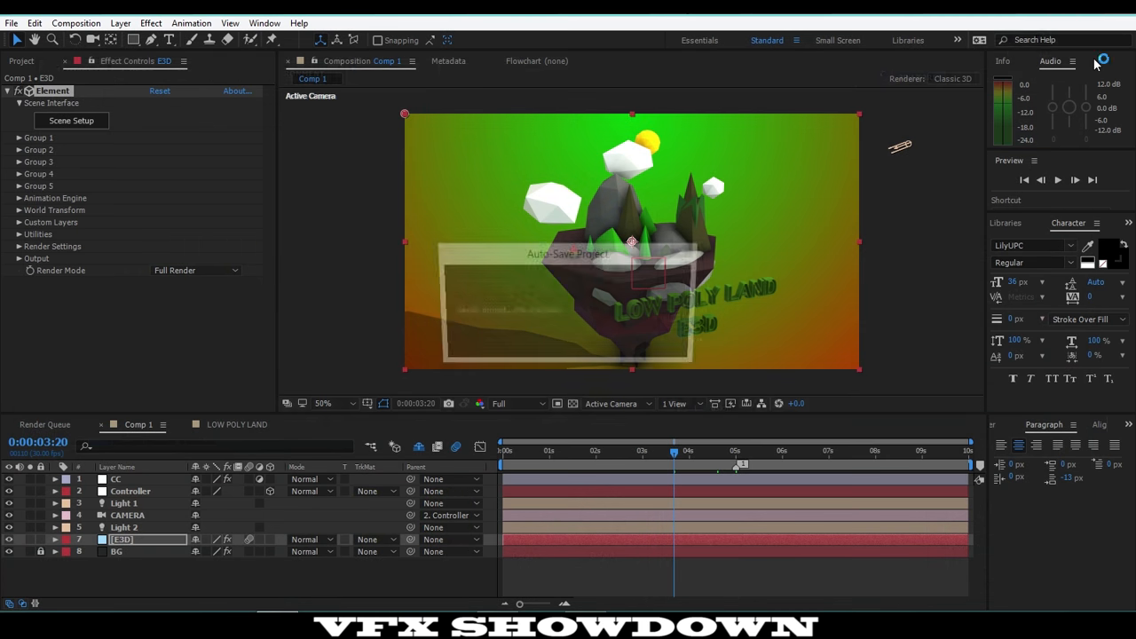
pyautogui.click(737, 457)
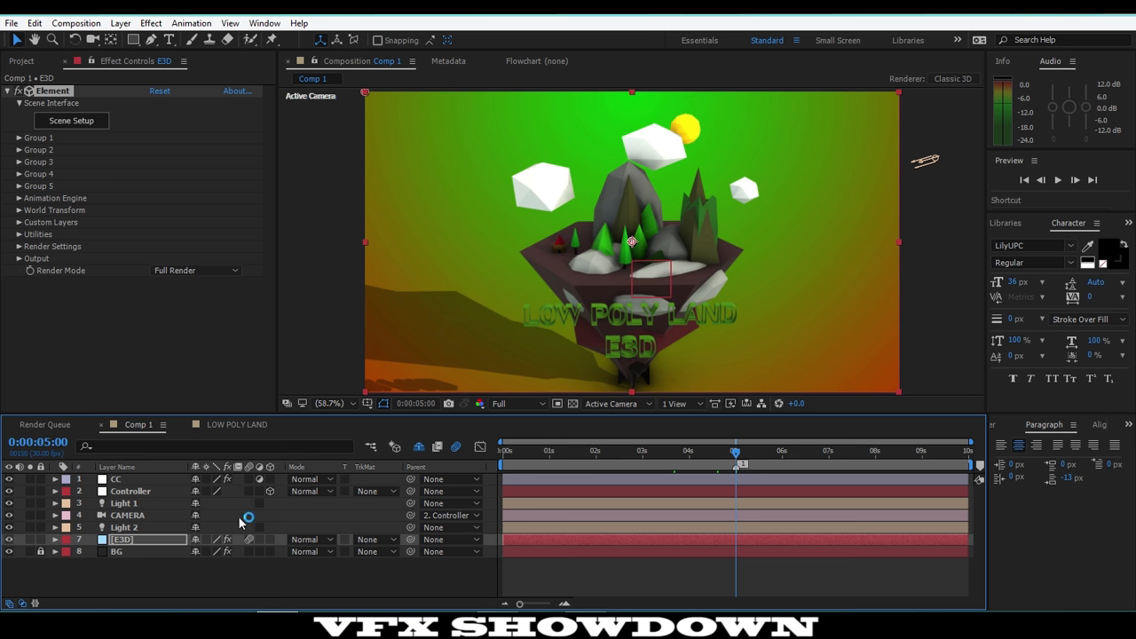
# Reveal the shy layers and solo the LOW POLY LAND E3D text layer over the transparency grid
pyautogui.click(418, 447)
pyautogui.click(142, 576)
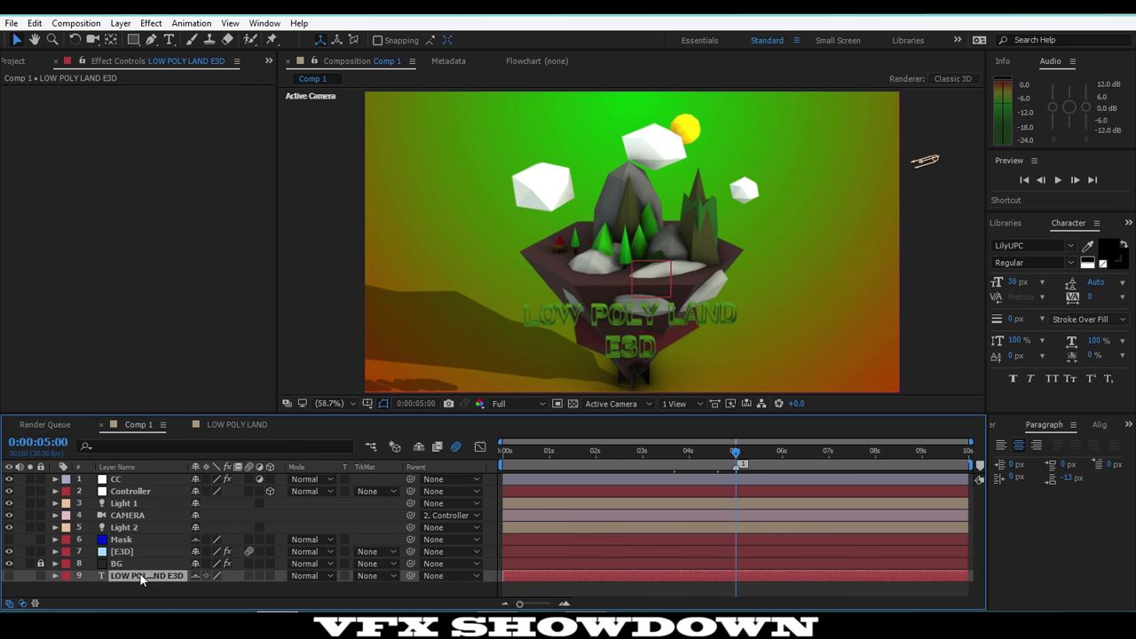
pyautogui.click(30, 576)
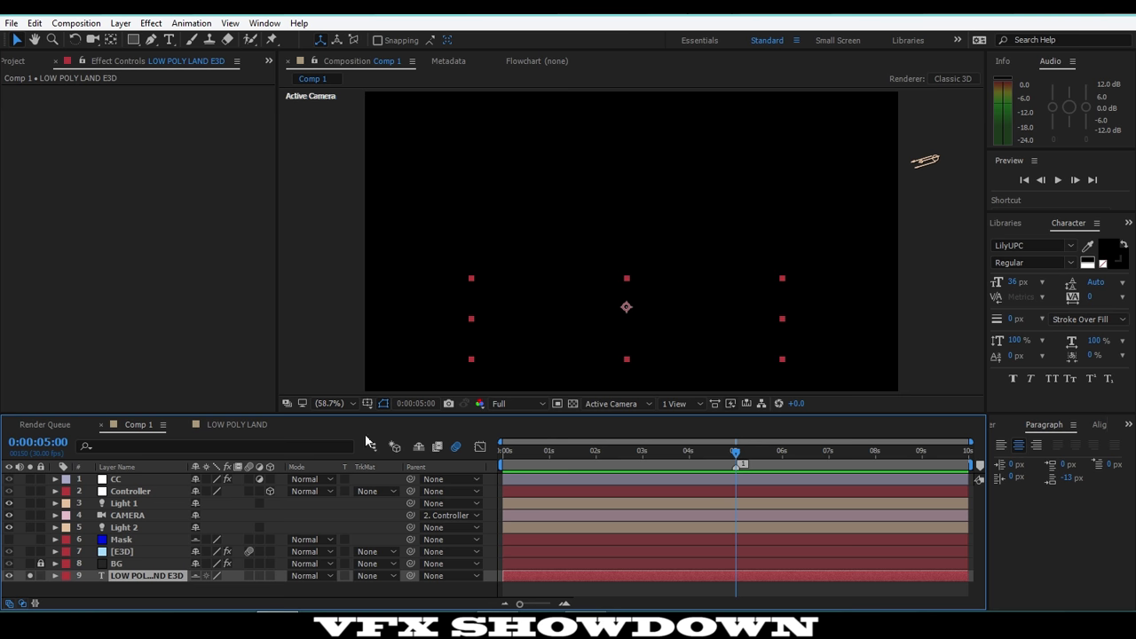
pyautogui.click(572, 403)
pyautogui.press('h')
pyautogui.moveTo(609, 328); pyautogui.dragTo(613, 291)
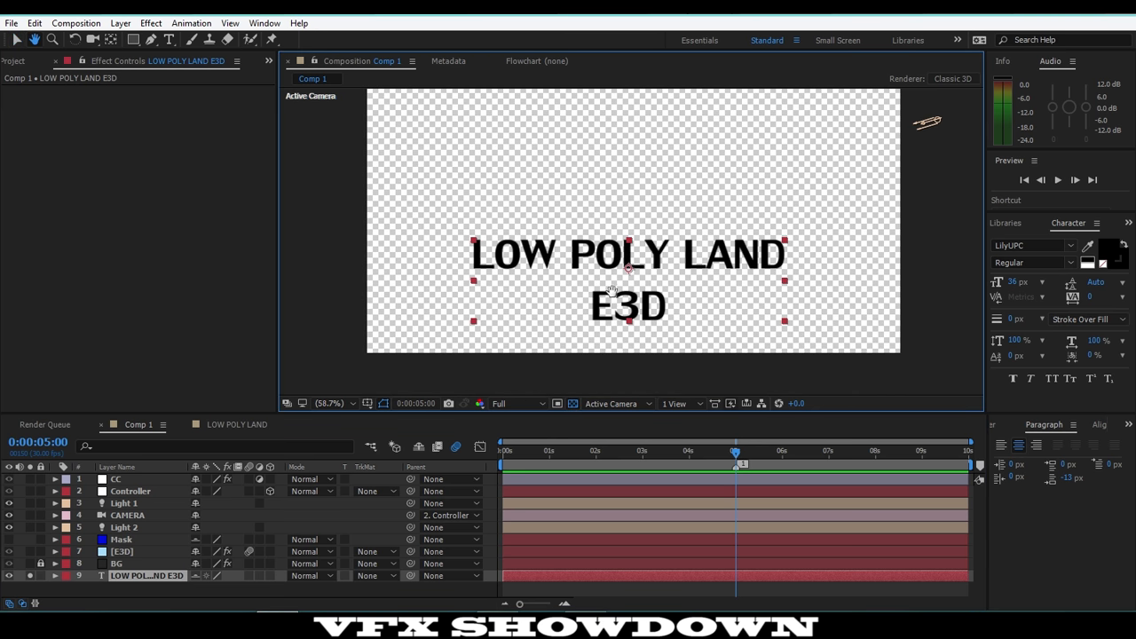
pyautogui.press('v')
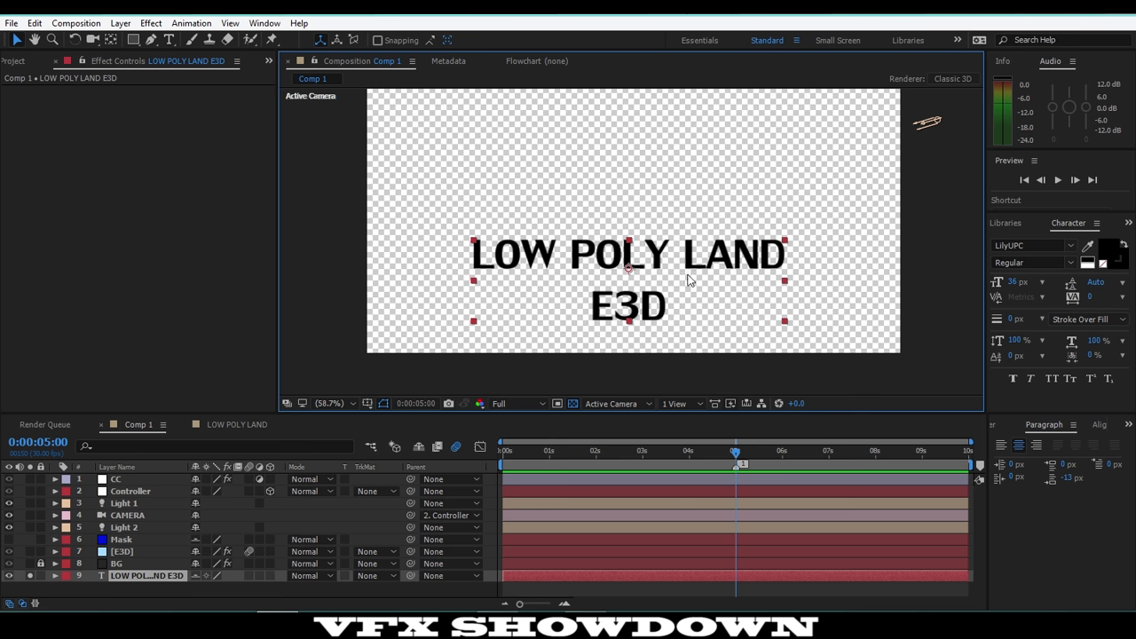
# Assign the LOW POLY LAND E3D text layer to Path Layer 1 in the E3D layer's custom text and masks
pyautogui.click(125, 552)
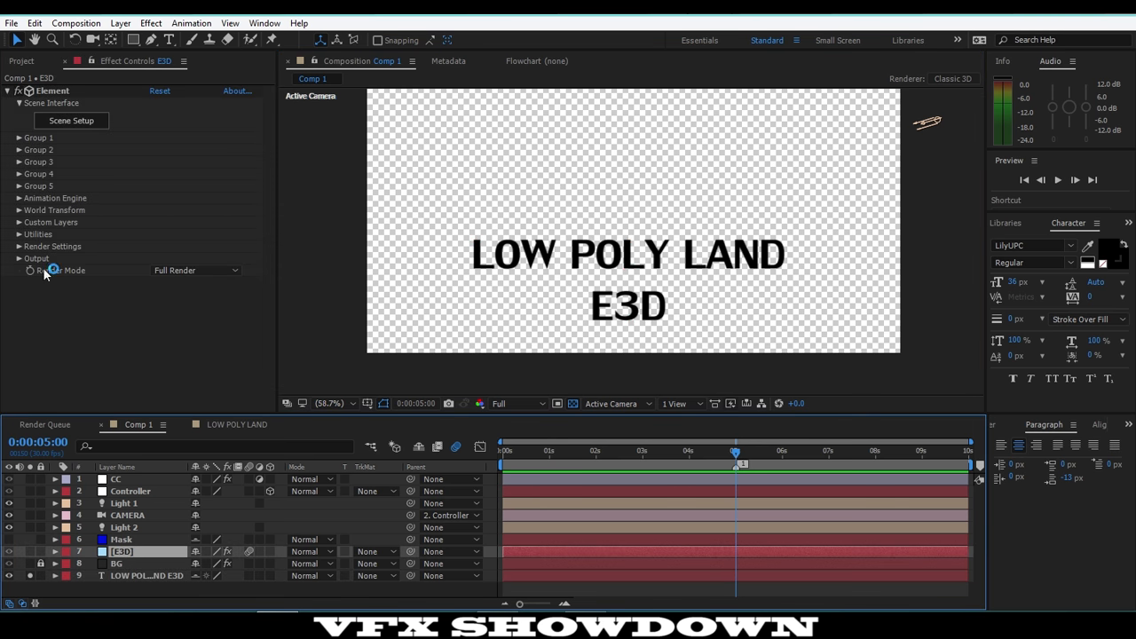
pyautogui.click(20, 223)
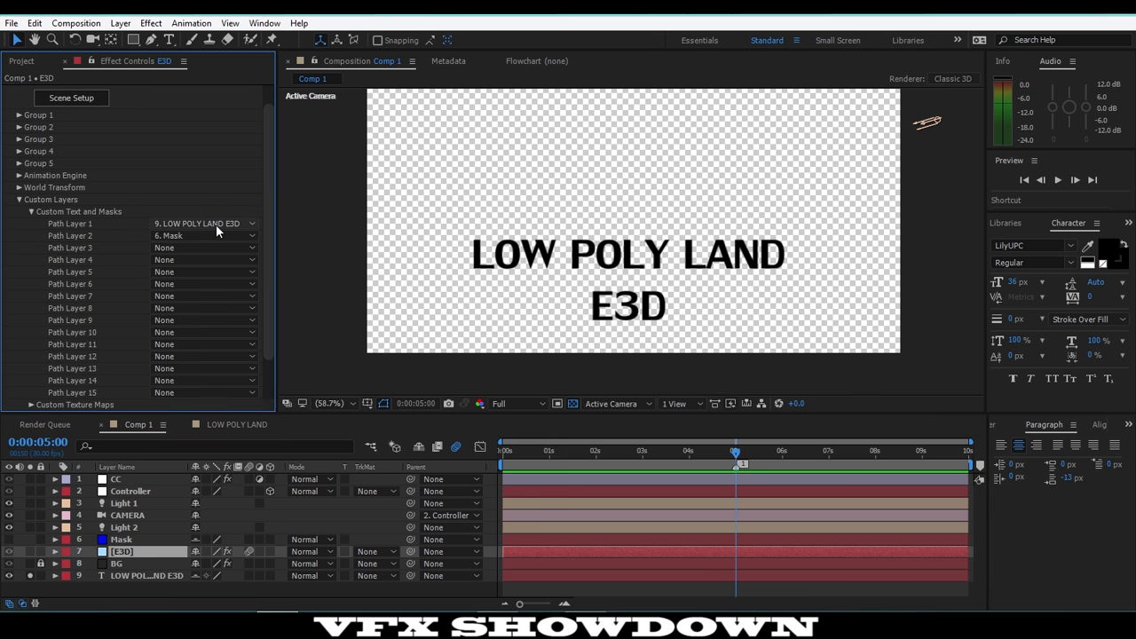
pyautogui.click(226, 224)
pyautogui.click(226, 338)
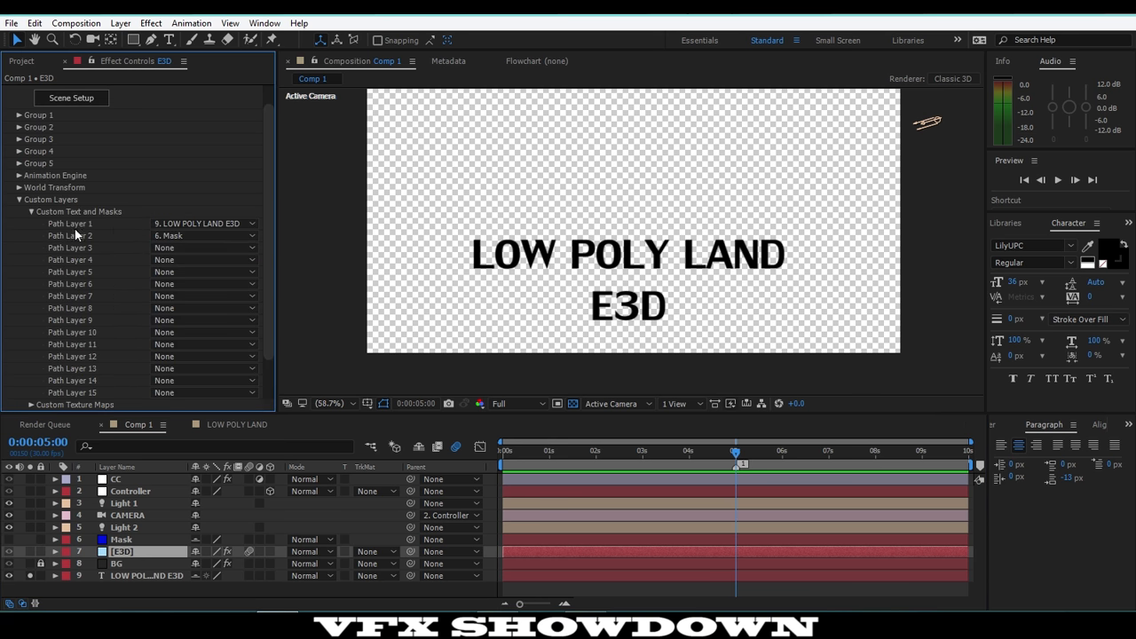
pyautogui.click(20, 201)
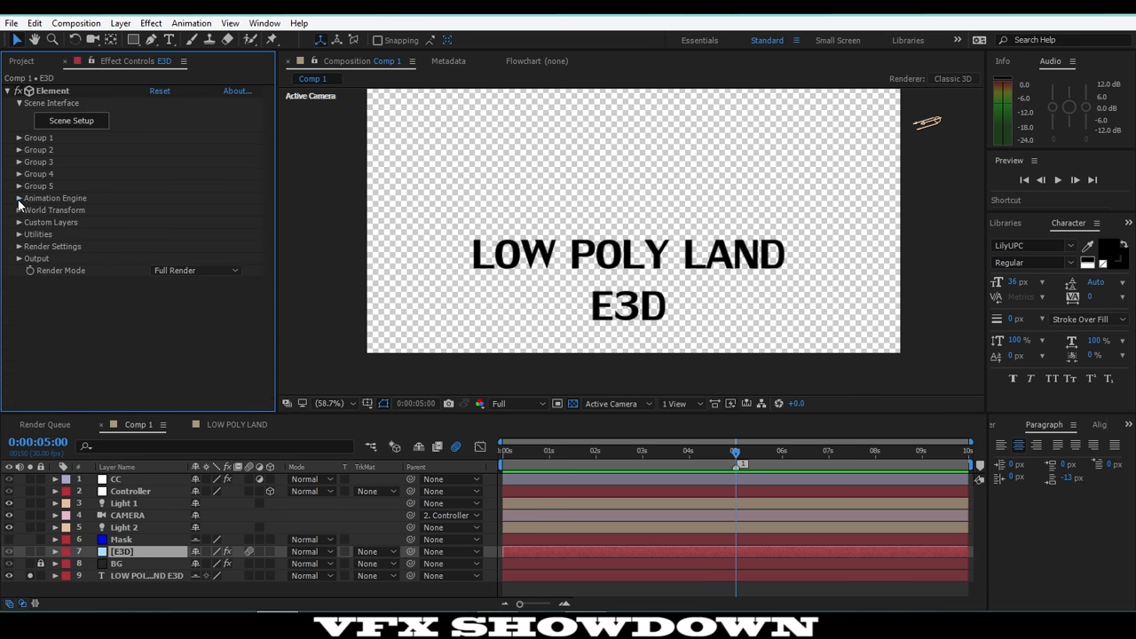
# Reopen the Element scene setup and extrude the text from Custom Path 1
pyautogui.click(77, 120)
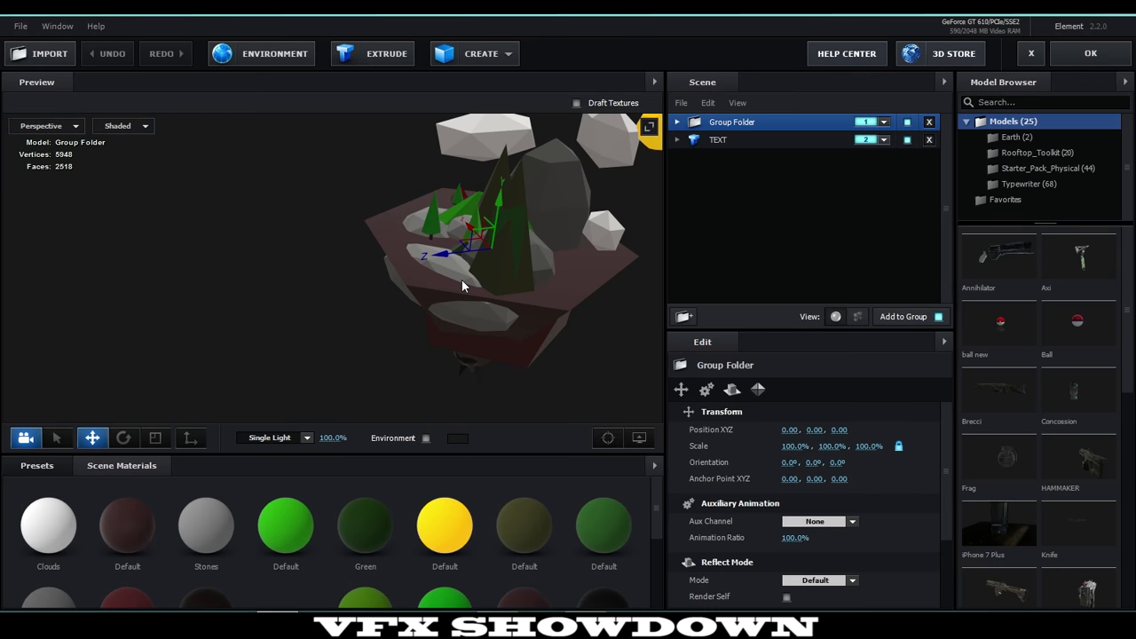
pyautogui.click(742, 143)
pyautogui.click(368, 58)
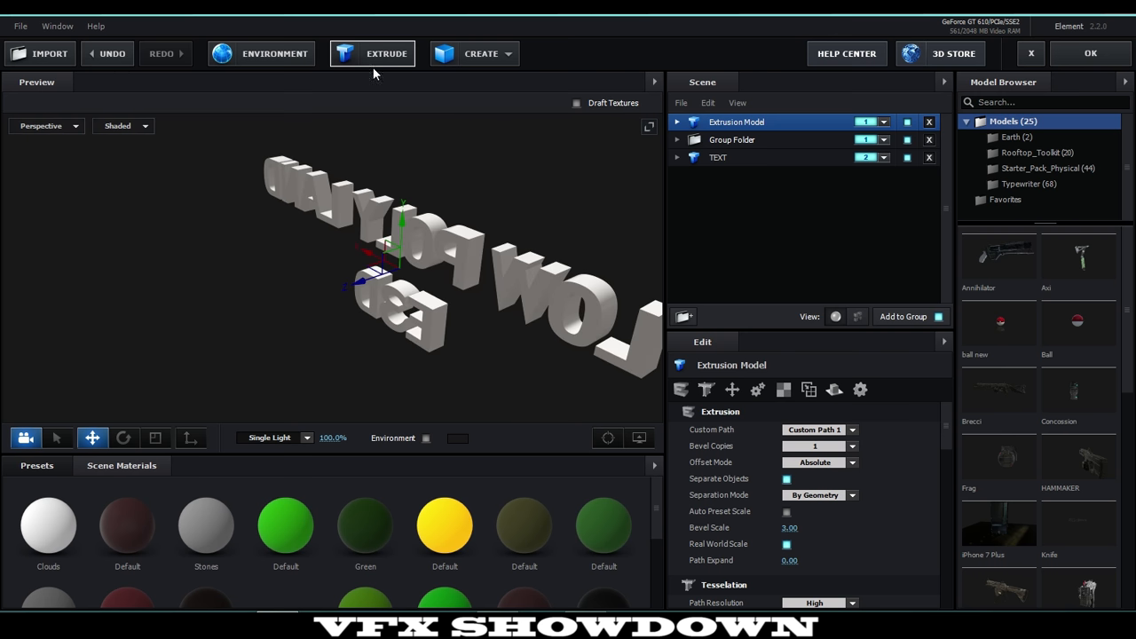
pyautogui.moveTo(426, 257); pyautogui.dragTo(295, 275)
pyautogui.scroll(3, 295, 275)
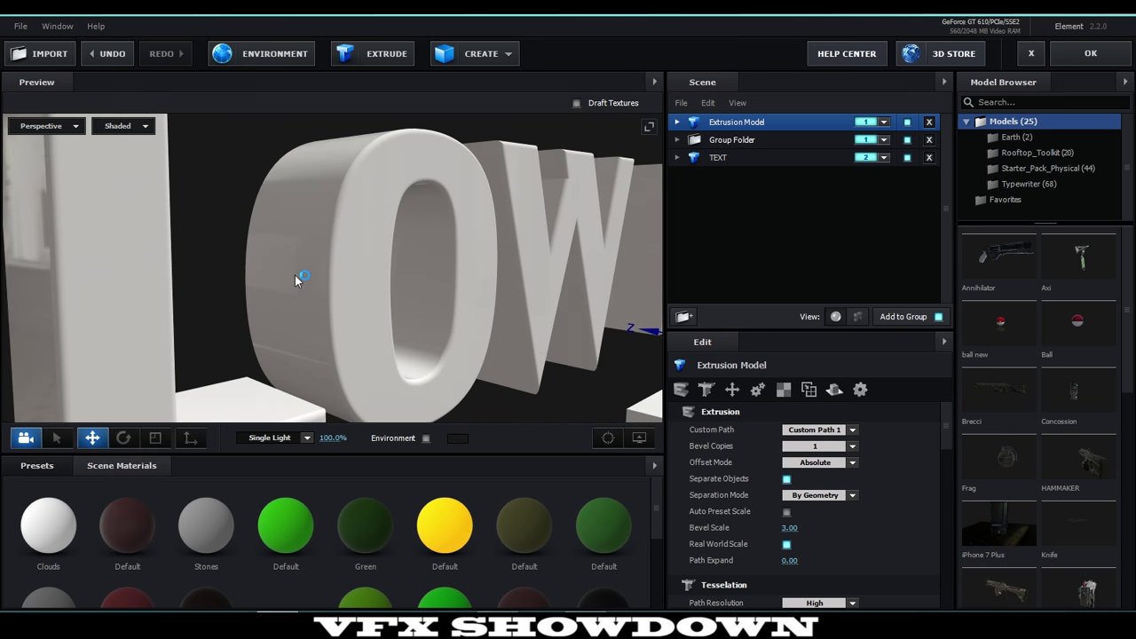
pyautogui.scroll(-3, 295, 275)
pyautogui.scroll(-1, 822, 495)
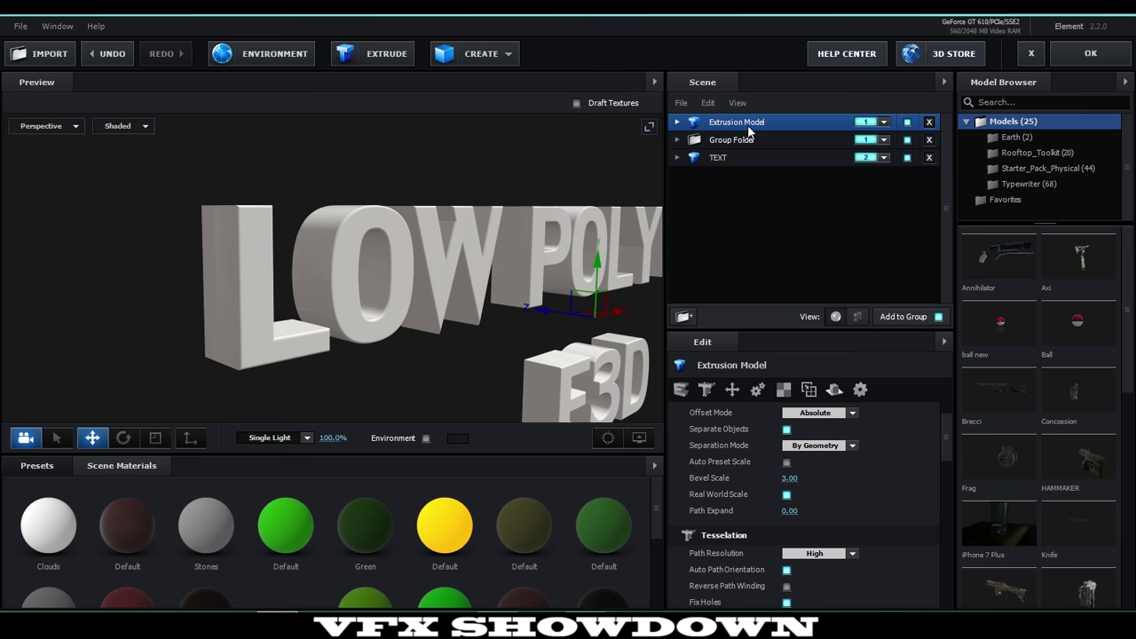
# Set the extruded text's Path Resolution to Low after comparing the letter edges at Low and High
pyautogui.moveTo(748, 126)
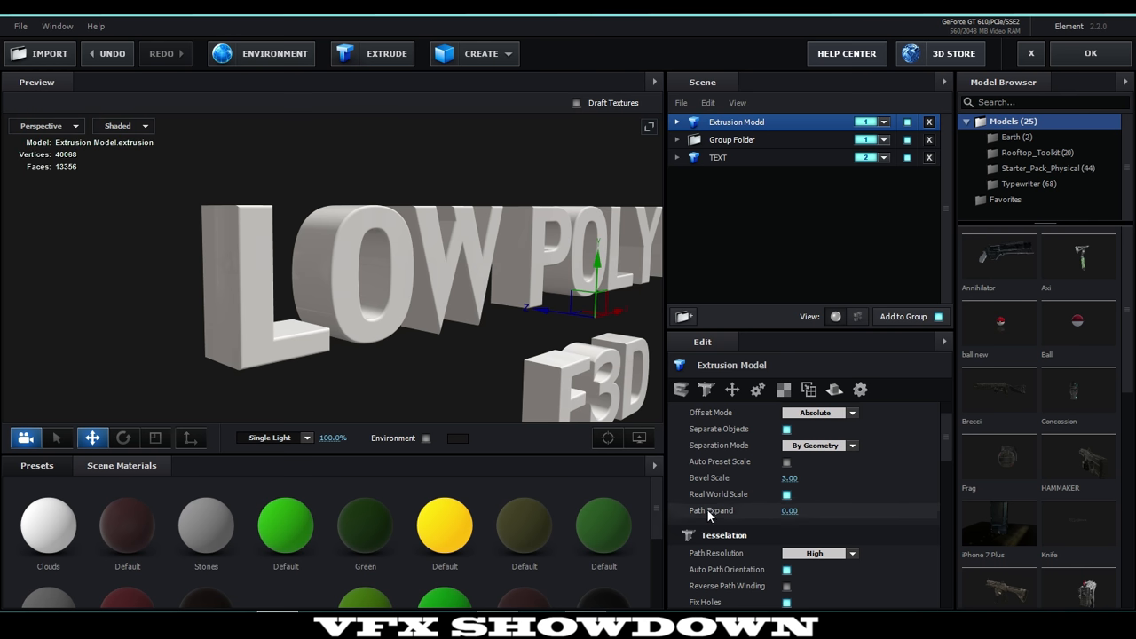
pyautogui.click(825, 555)
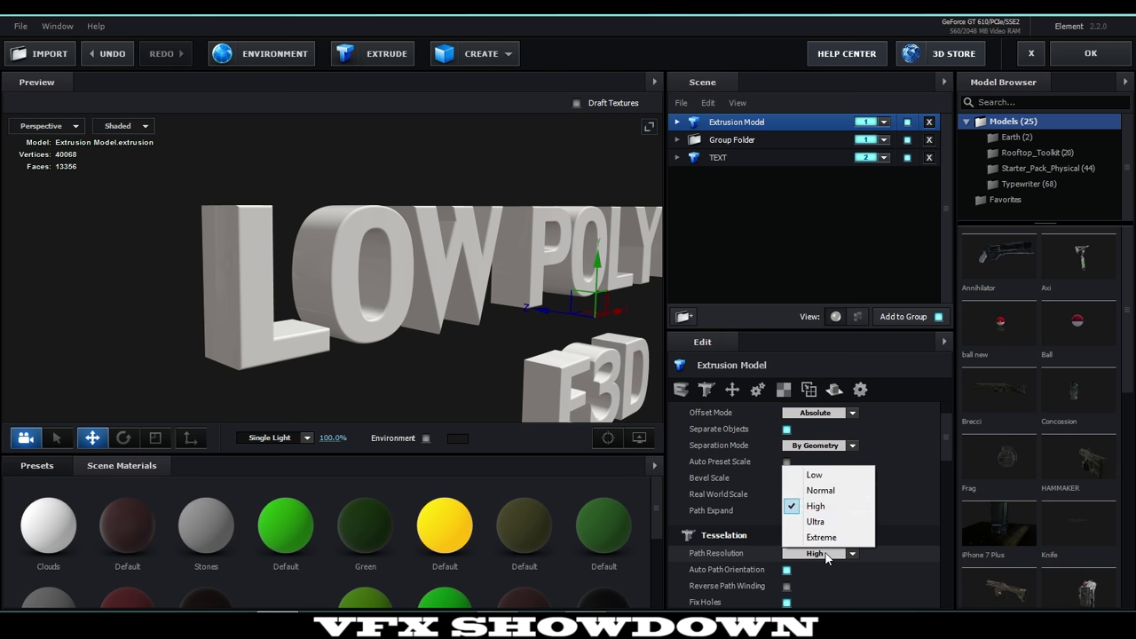
pyautogui.click(856, 476)
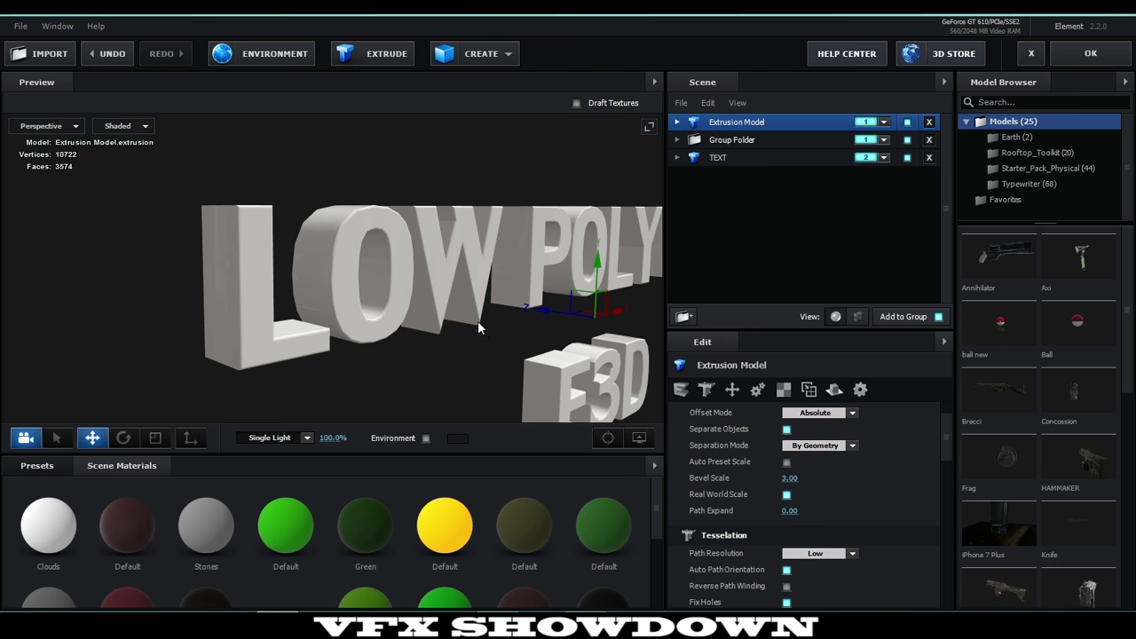
pyautogui.scroll(6, 368, 290)
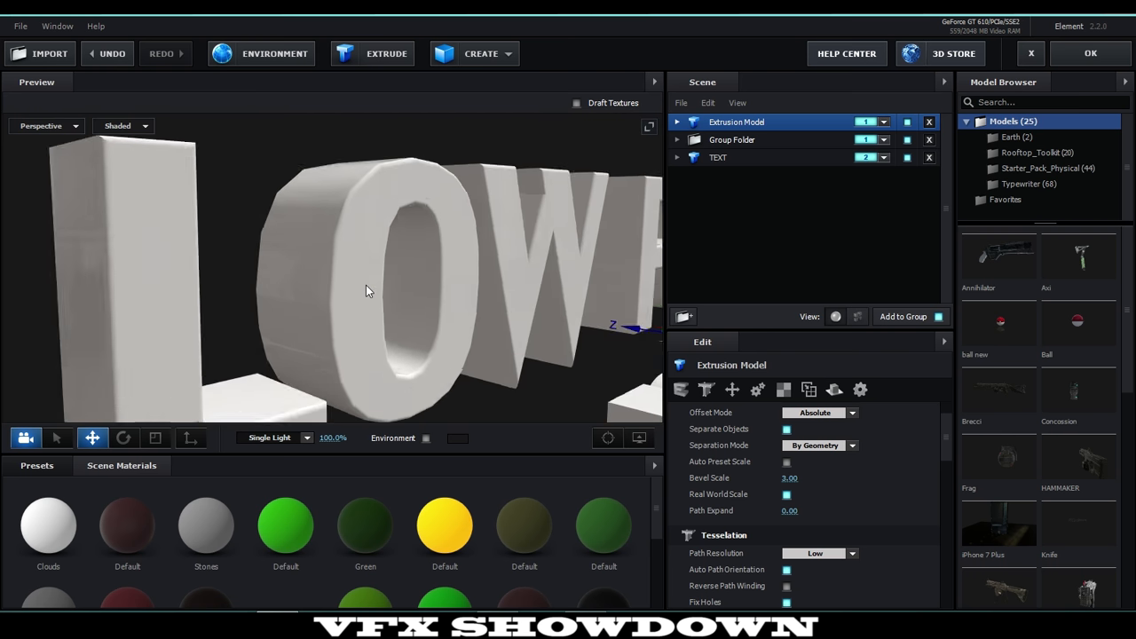
pyautogui.scroll(-3, 365, 291)
pyautogui.click(825, 550)
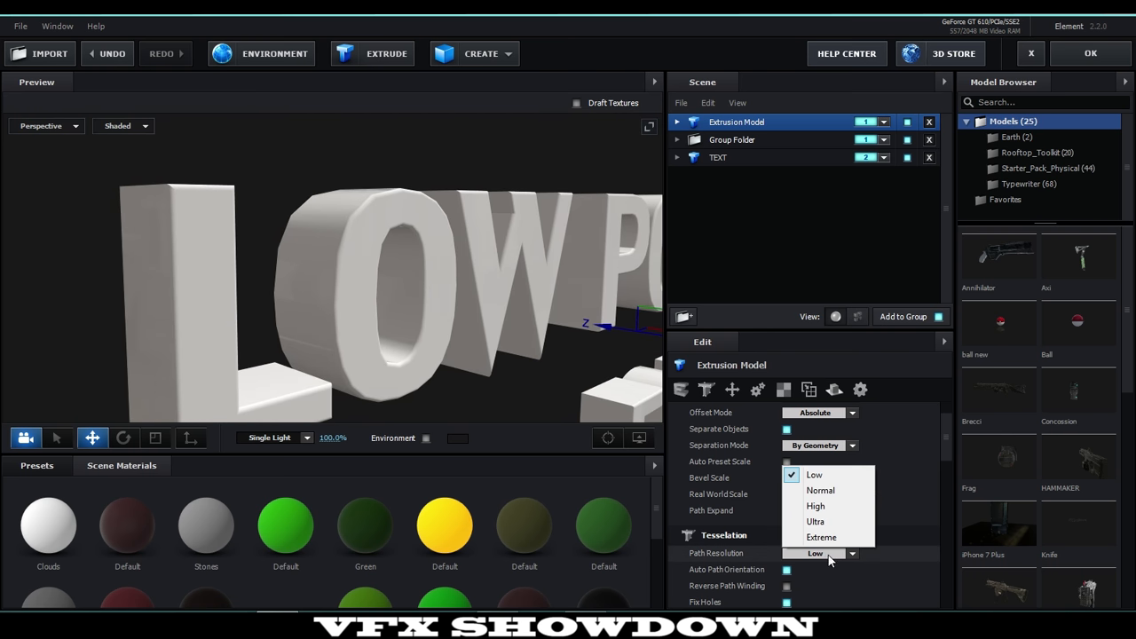
pyautogui.click(825, 504)
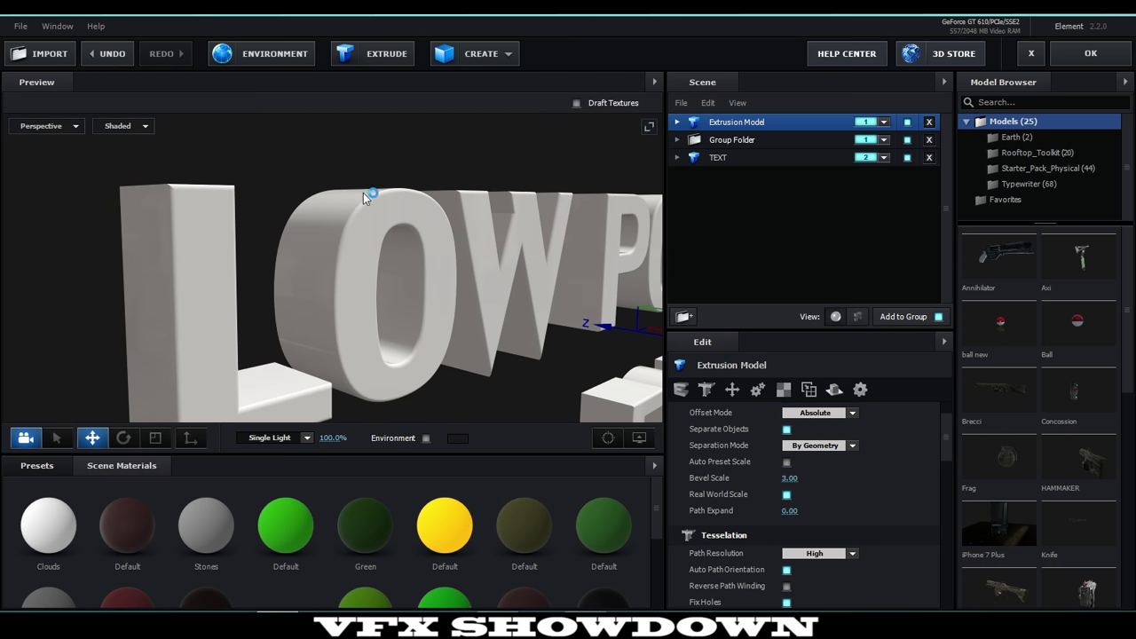
pyautogui.click(825, 553)
pyautogui.click(816, 475)
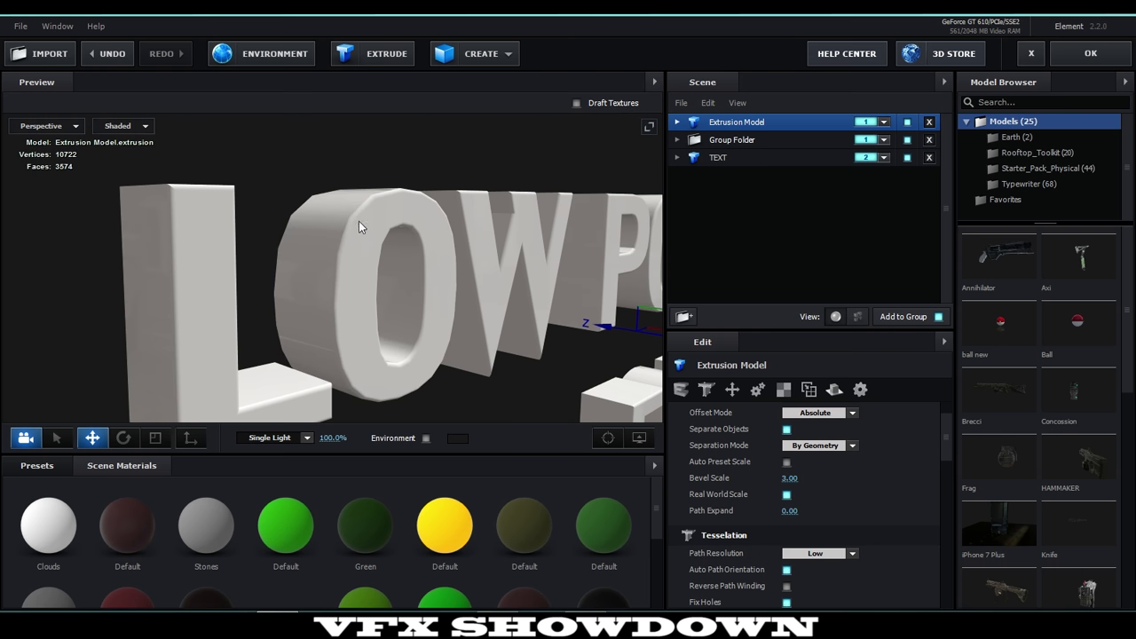
# Expand the extruded text model and open its Bevel 1 material settings
pyautogui.scroll(-5, 389, 245)
pyautogui.moveTo(391, 252); pyautogui.dragTo(443, 342)
pyautogui.scroll(-4, 367, 300)
pyautogui.moveTo(445, 342); pyautogui.dragTo(442, 344, button='middle')
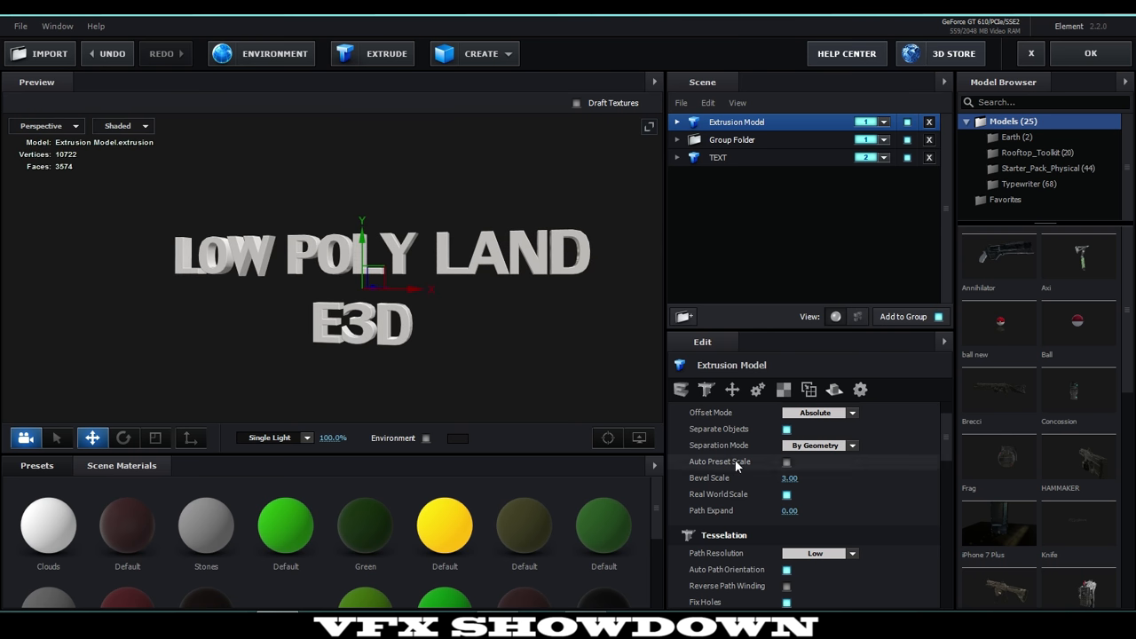
pyautogui.click(676, 122)
pyautogui.click(732, 140)
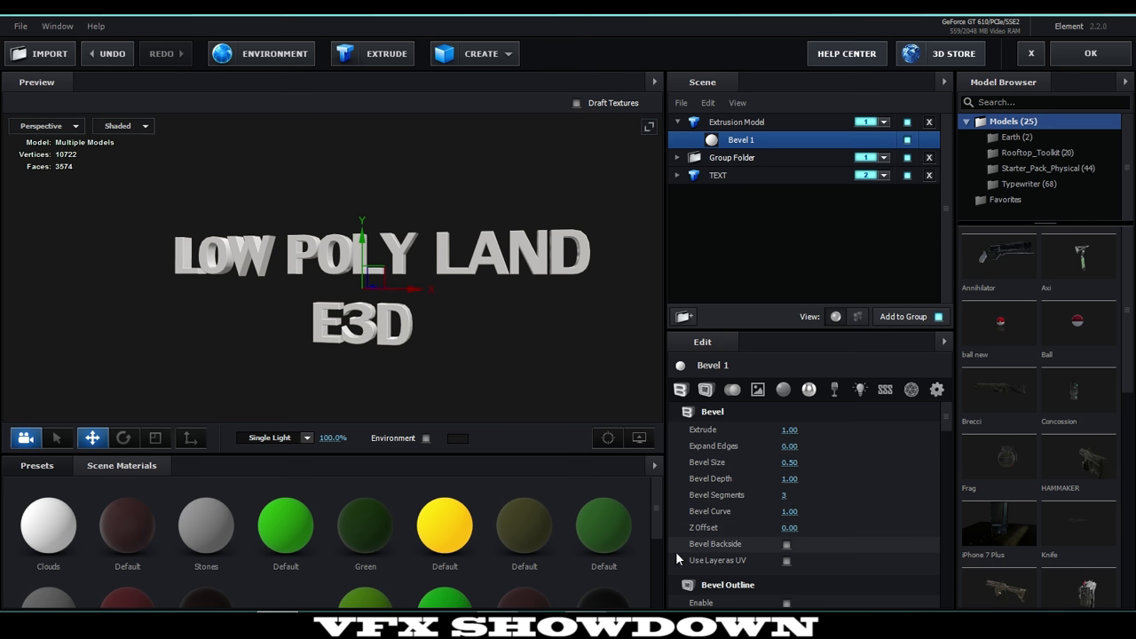
# Enable the bevel outline on the extruded text's Bevel 1 and apply the bright green scene material to the letters
pyautogui.scroll(-3, 726, 547)
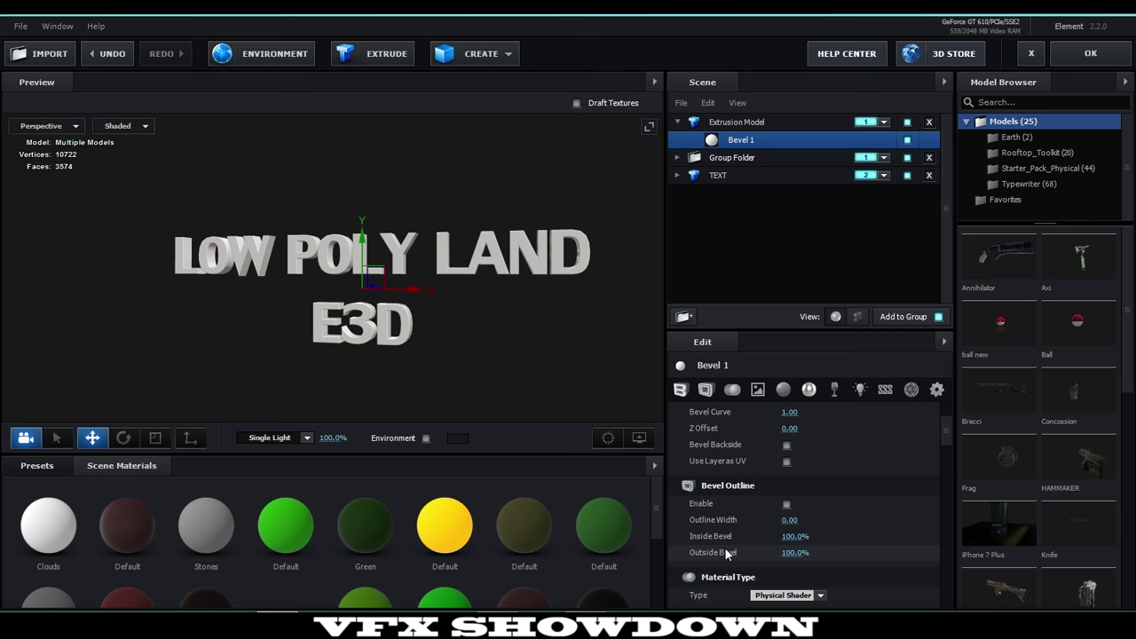
pyautogui.click(786, 504)
pyautogui.scroll(3, 557, 368)
pyautogui.scroll(-1, 518, 353)
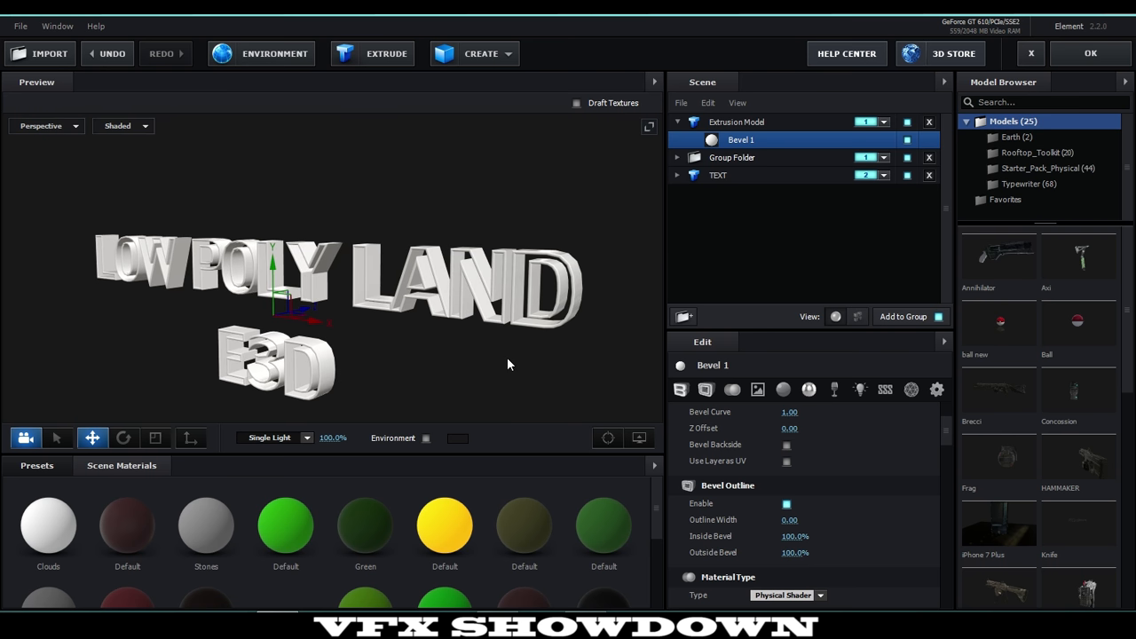
pyautogui.moveTo(524, 360); pyautogui.dragTo(466, 337)
pyautogui.scroll(-2, 466, 337)
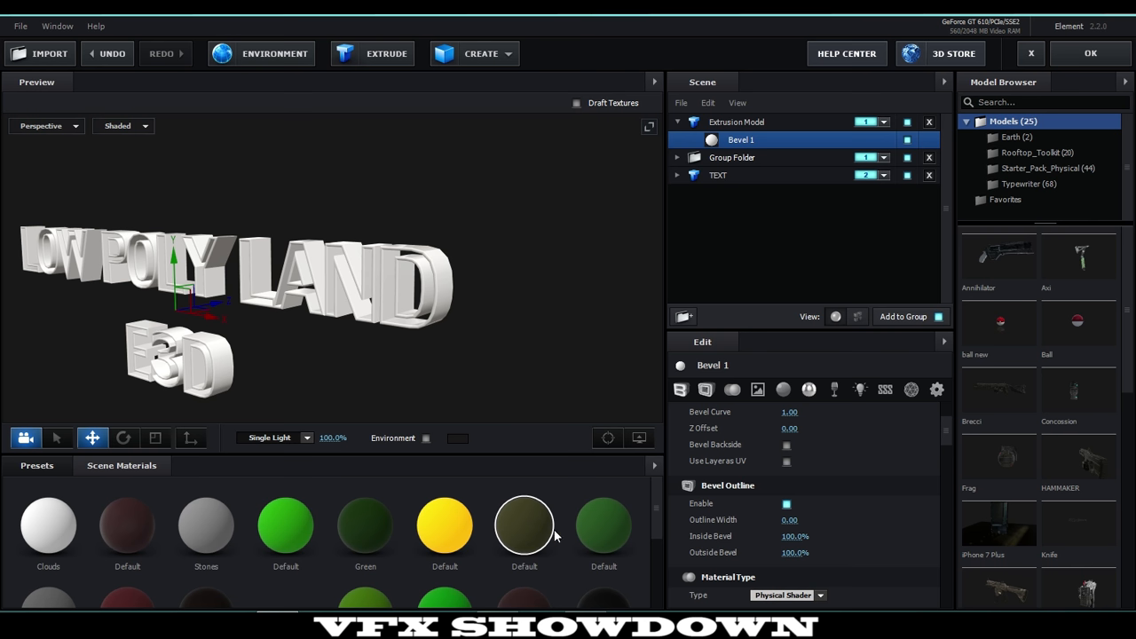
pyautogui.moveTo(298, 524); pyautogui.dragTo(550, 229)
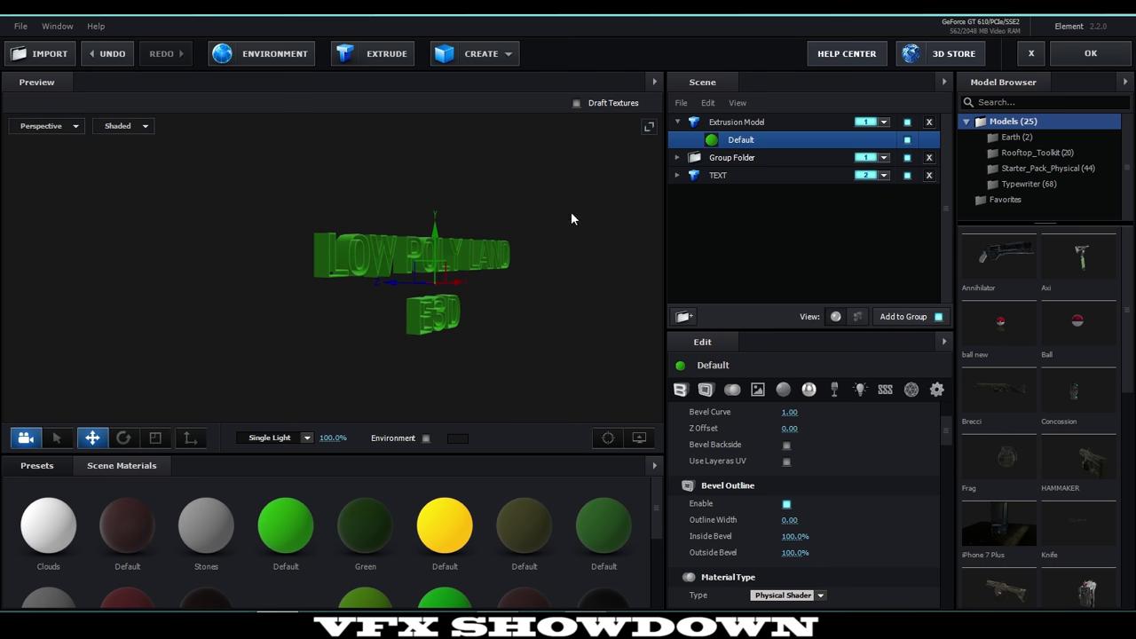
# Delete the Extrusion Model from the scene and select the existing TEXT model
pyautogui.click(677, 122)
pyautogui.click(845, 121)
pyautogui.click(928, 122)
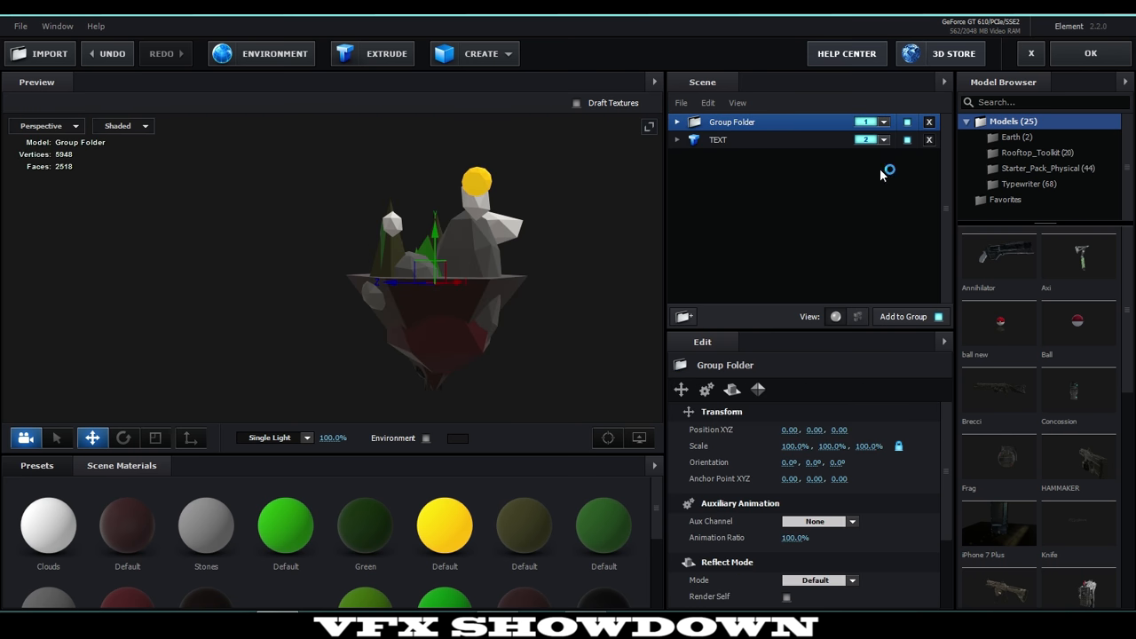
pyautogui.click(768, 140)
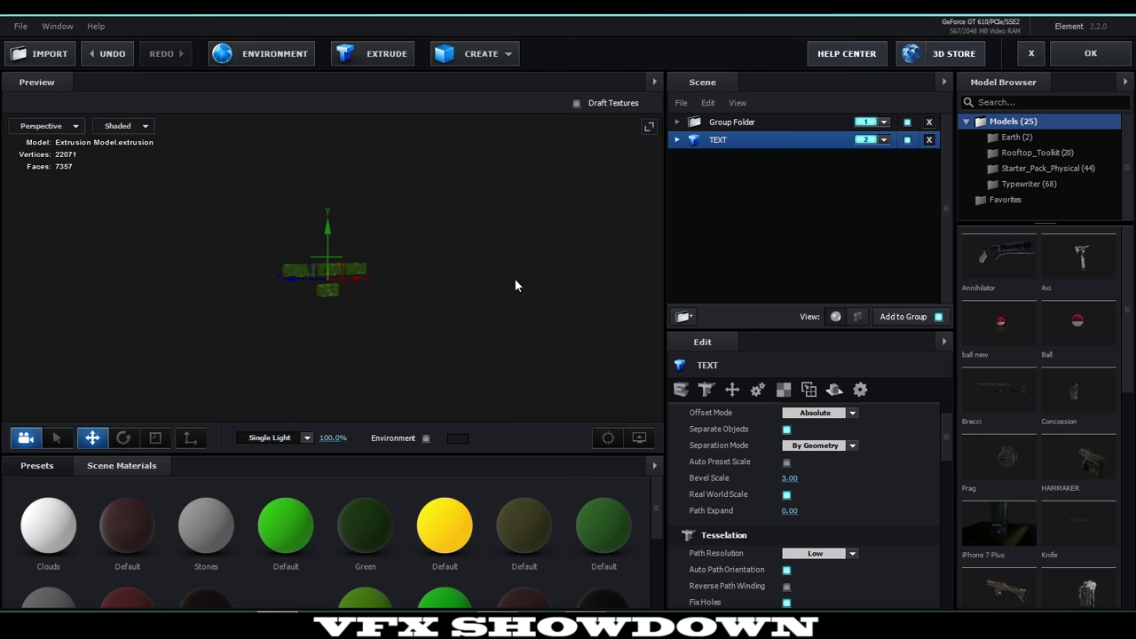
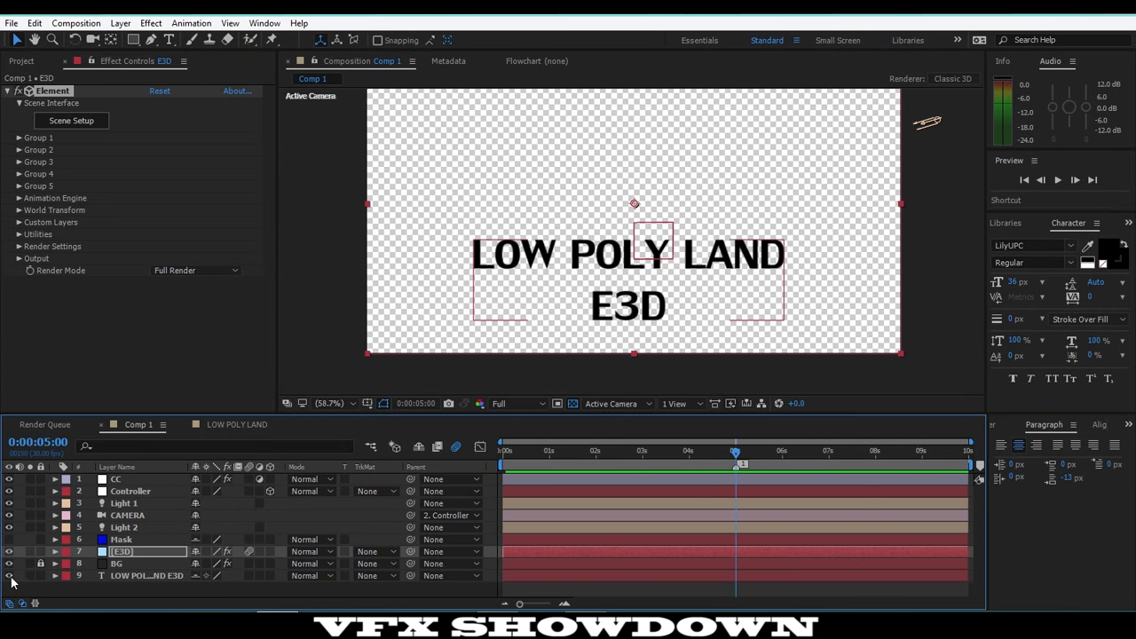
# Hide the LOW POLY LAND E3D text layer and open the Element scene setup from the E3D layer
pyautogui.click(123, 575)
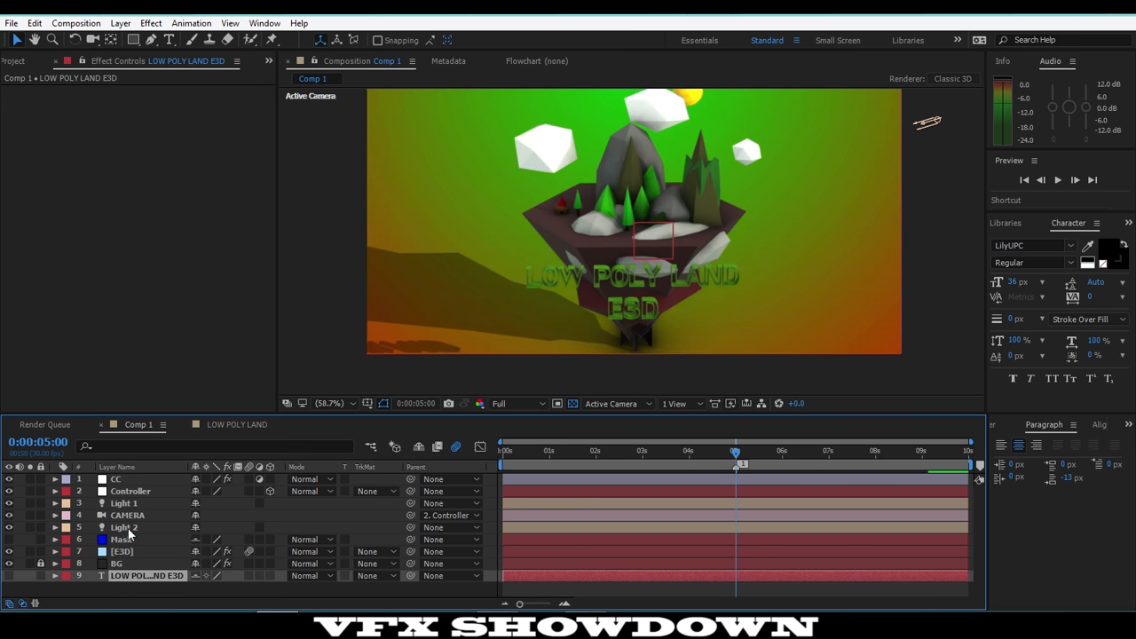
pyautogui.click(120, 551)
pyautogui.click(73, 121)
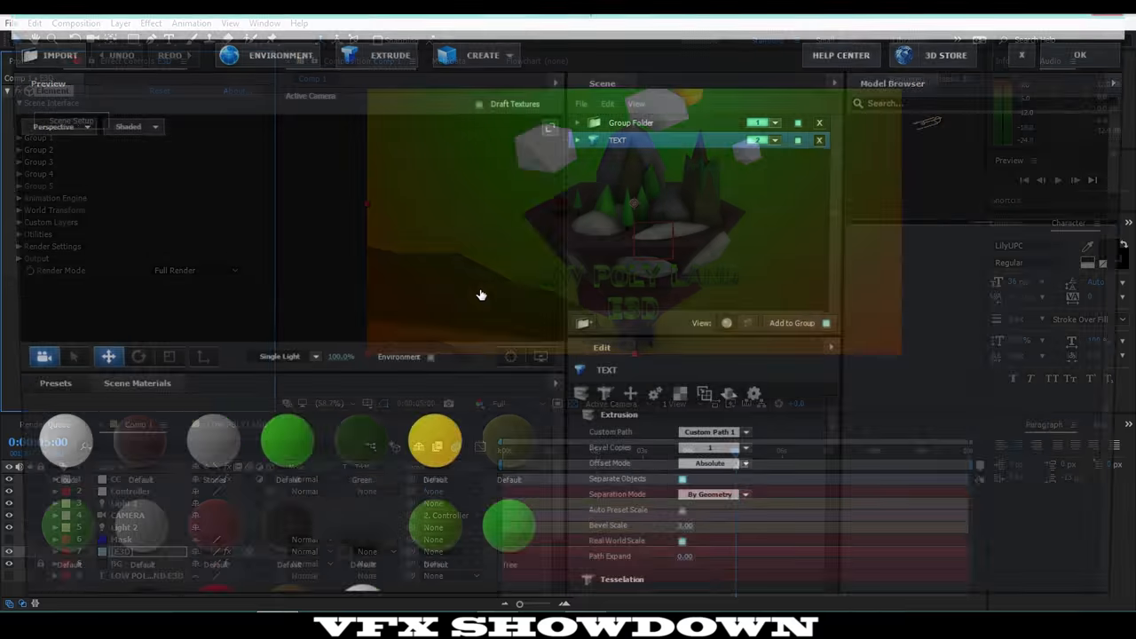
# Look through the models inside the Group Folder to find the ground plane
pyautogui.click(678, 140)
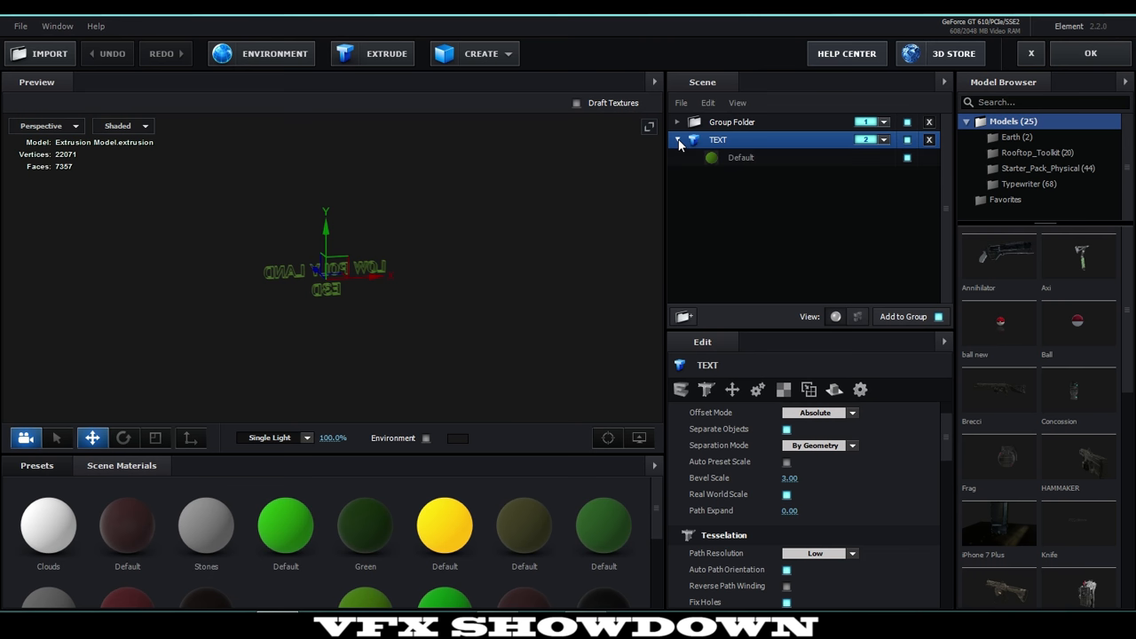
pyautogui.click(678, 140)
pyautogui.click(678, 123)
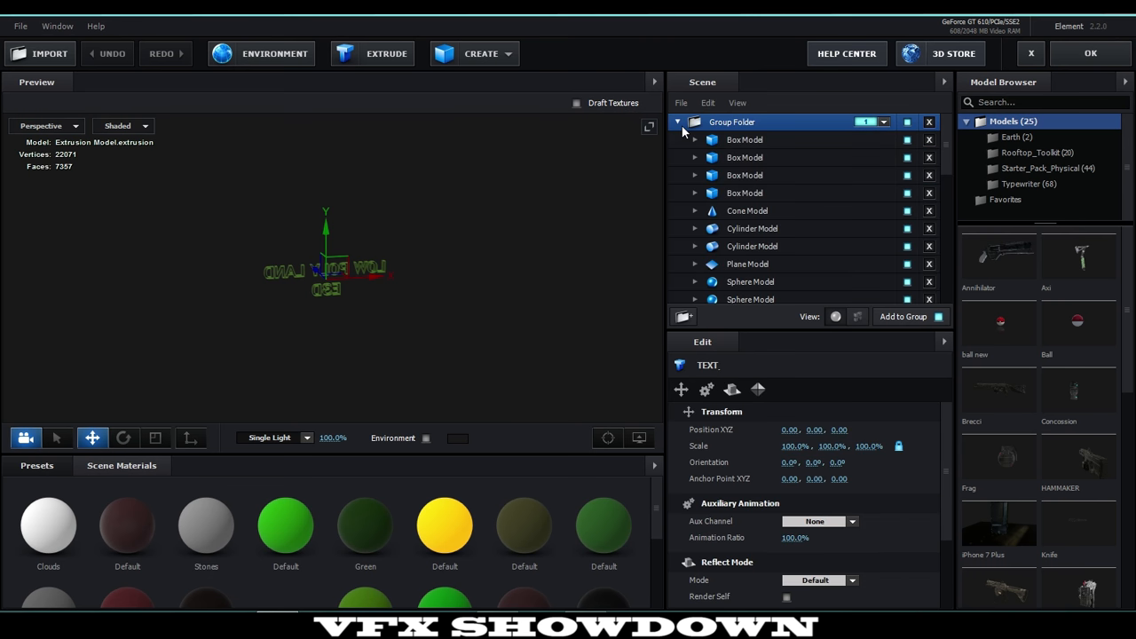
pyautogui.scroll(-3, 778, 175)
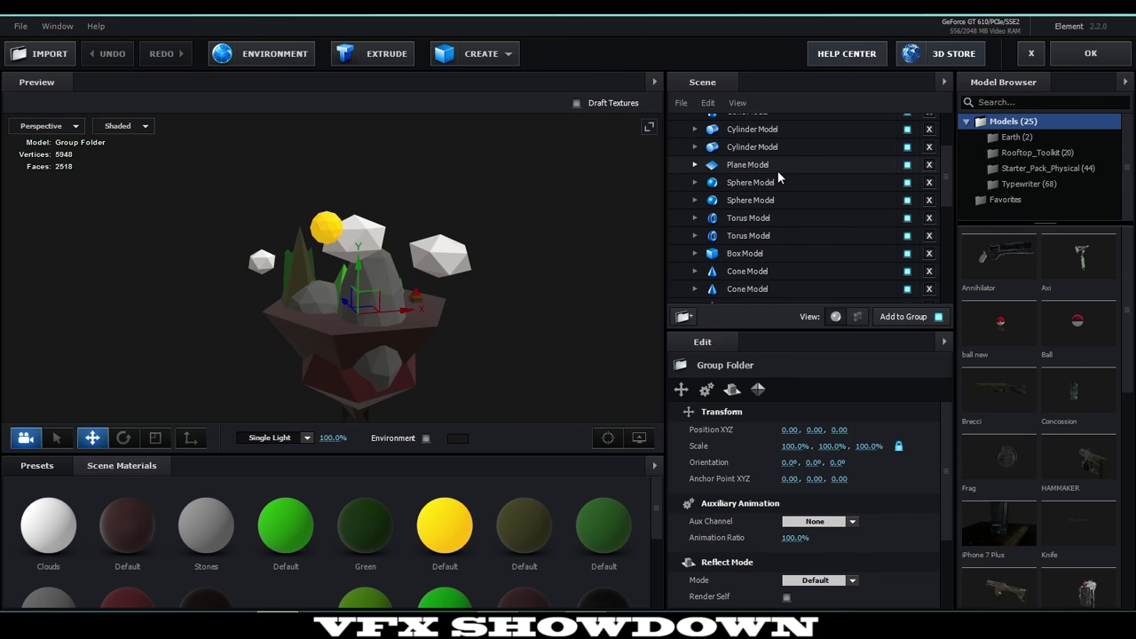
pyautogui.scroll(-5, 779, 251)
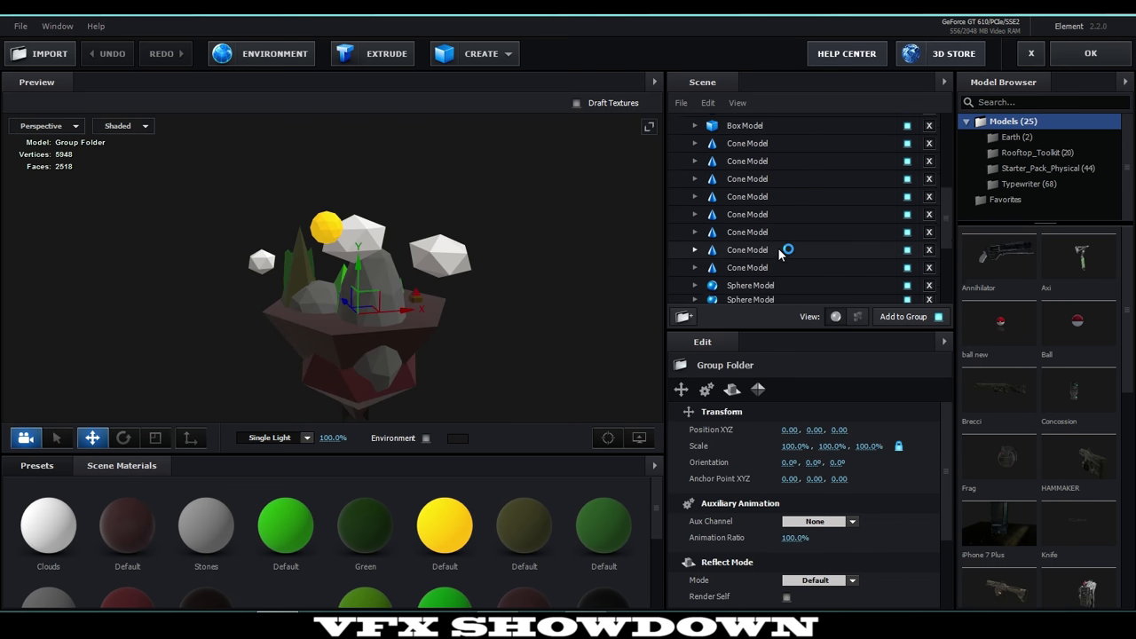
pyautogui.scroll(-2, 778, 254)
pyautogui.scroll(3, 778, 254)
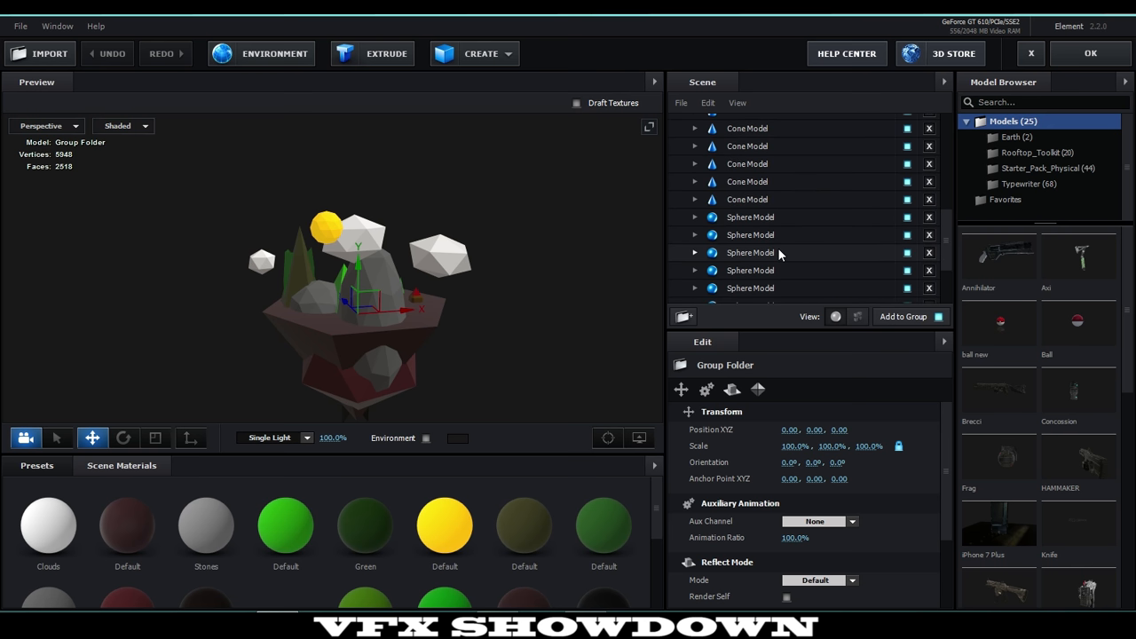
pyautogui.scroll(5, 778, 255)
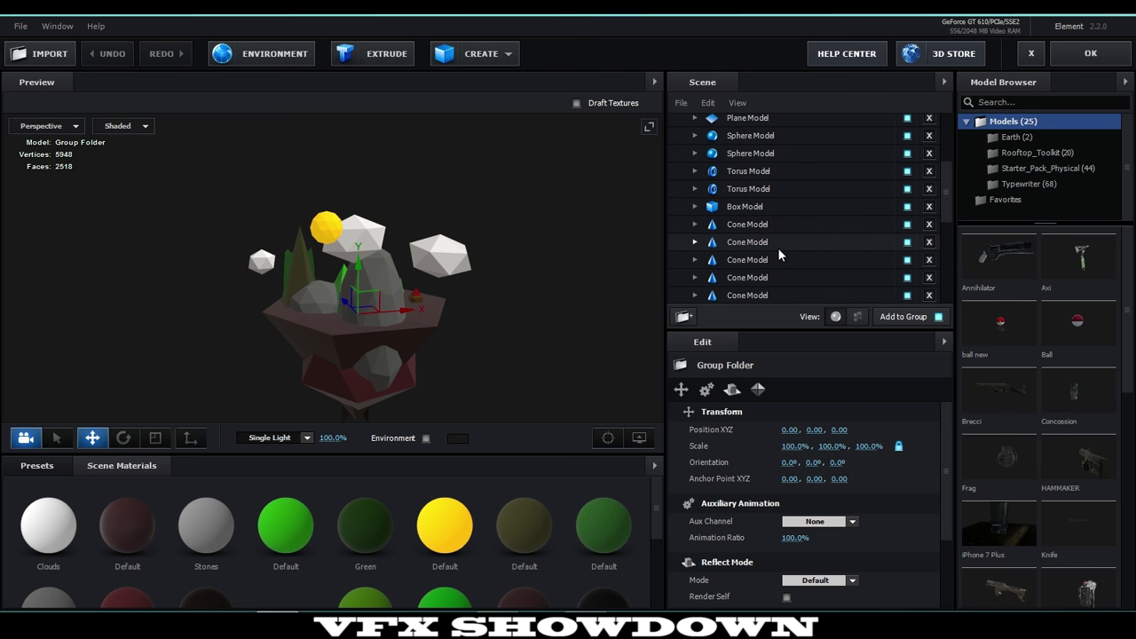
pyautogui.scroll(4, 778, 255)
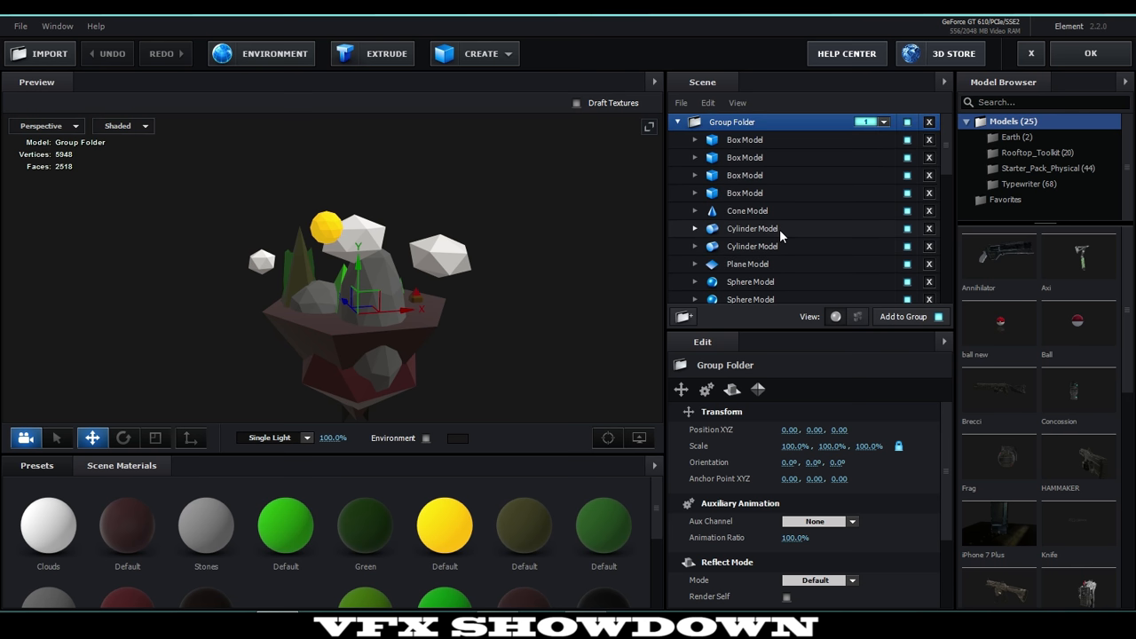
# Turn off Matte Shadow in the advanced settings of the Plane Model's material and inspect the plane beneath the island
pyautogui.click(761, 264)
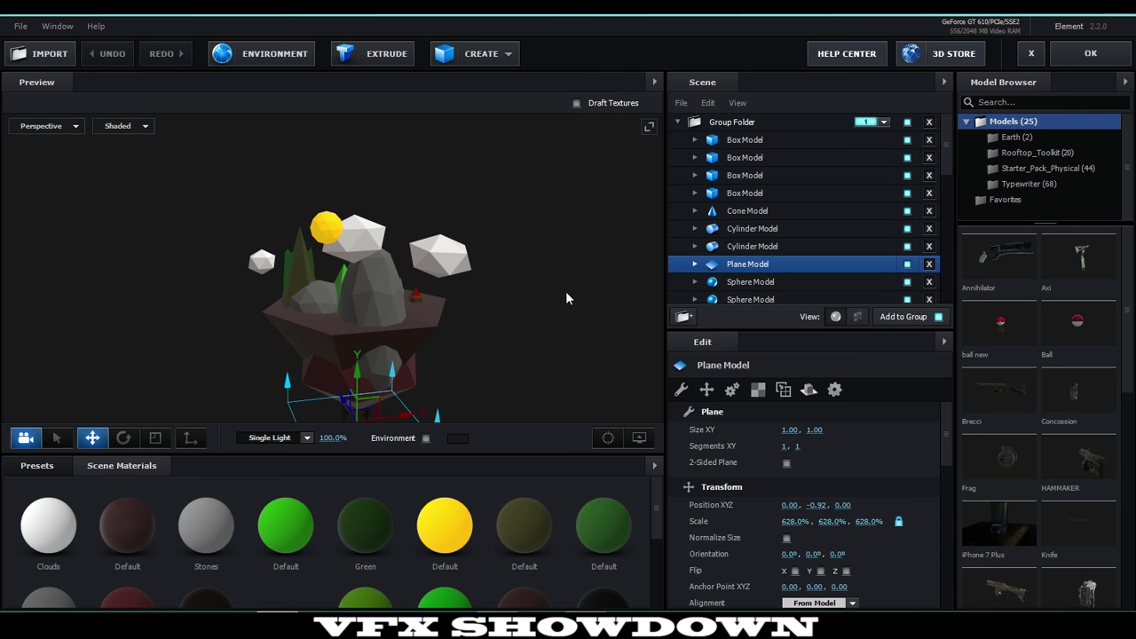
pyautogui.moveTo(466, 277); pyautogui.dragTo(484, 191, button='middle')
pyautogui.moveTo(506, 256); pyautogui.dragTo(554, 233)
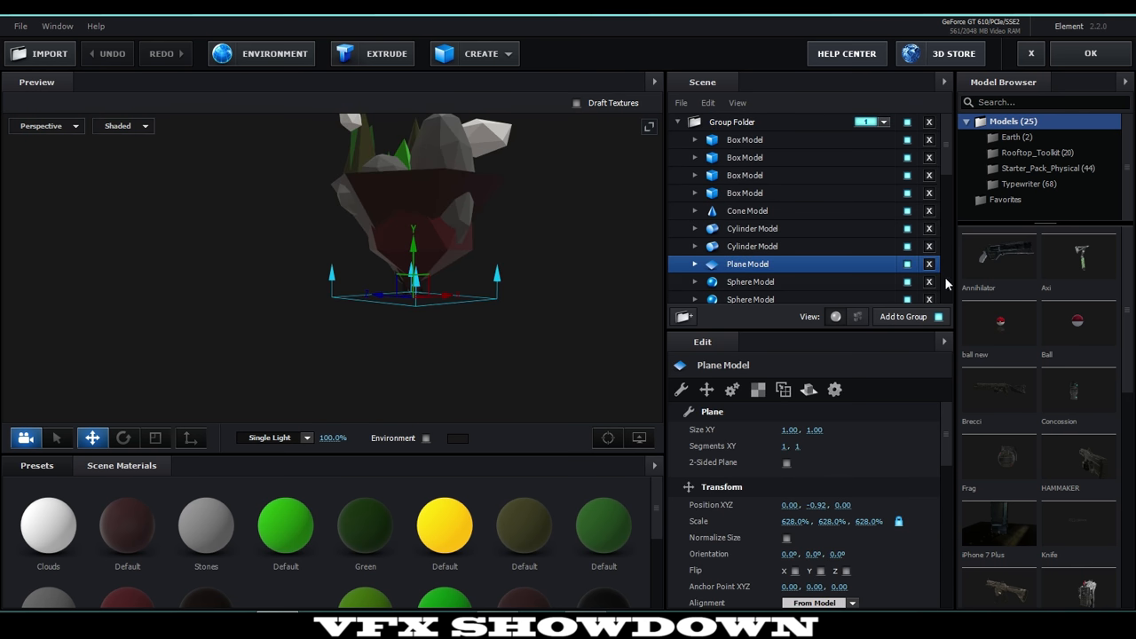
pyautogui.click(836, 390)
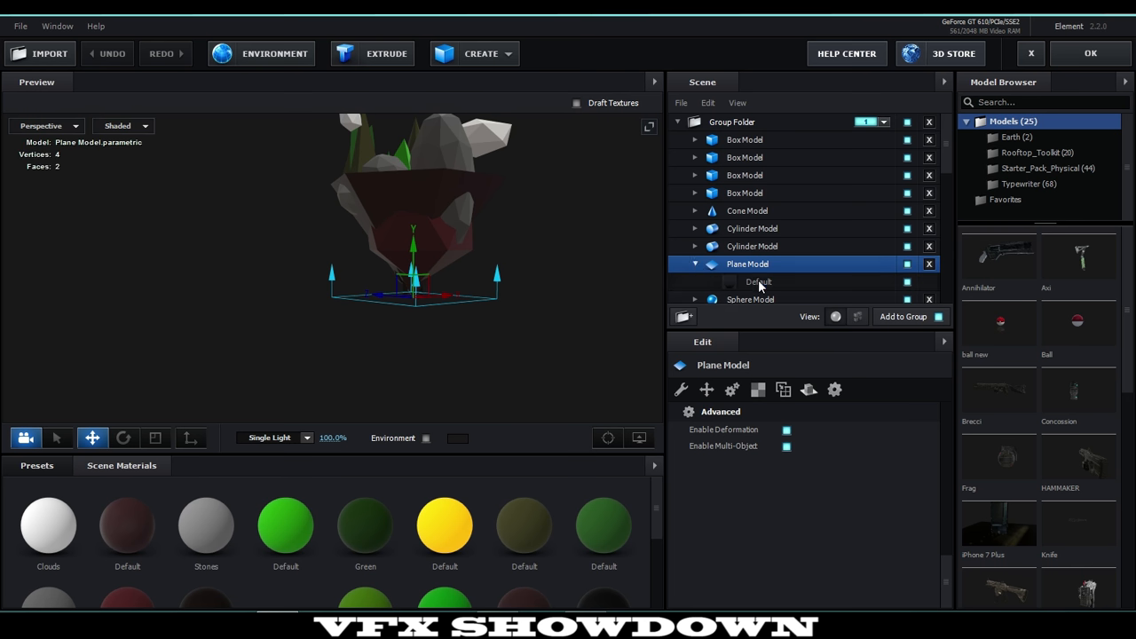
pyautogui.click(695, 264)
pyautogui.click(885, 389)
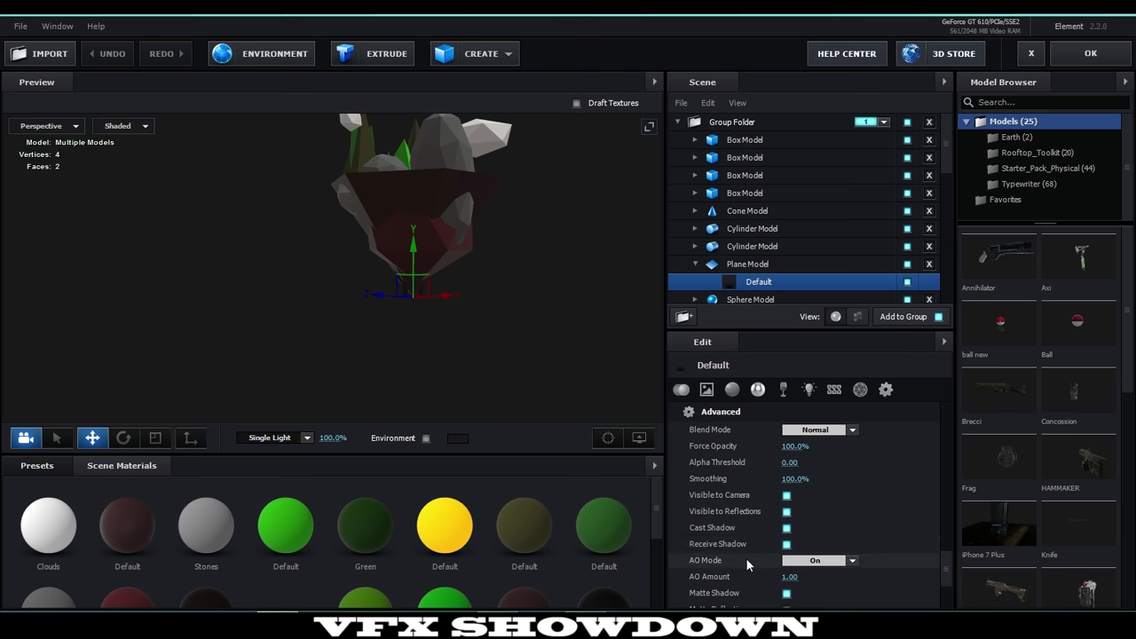
pyautogui.scroll(-3, 709, 500)
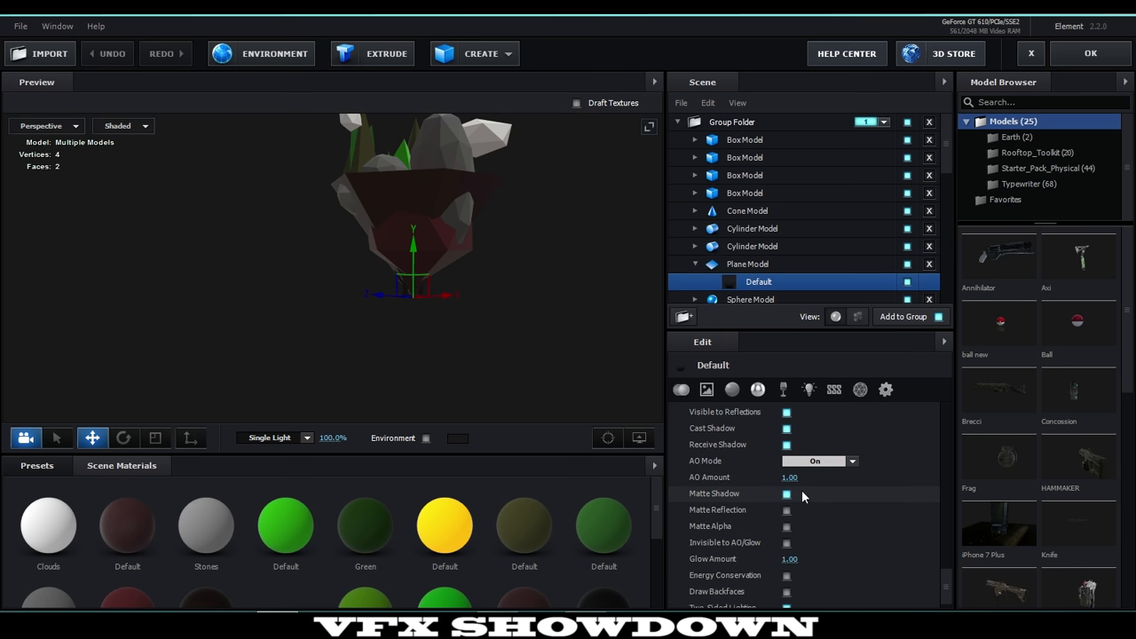
pyautogui.click(787, 494)
pyautogui.scroll(-5, 525, 320)
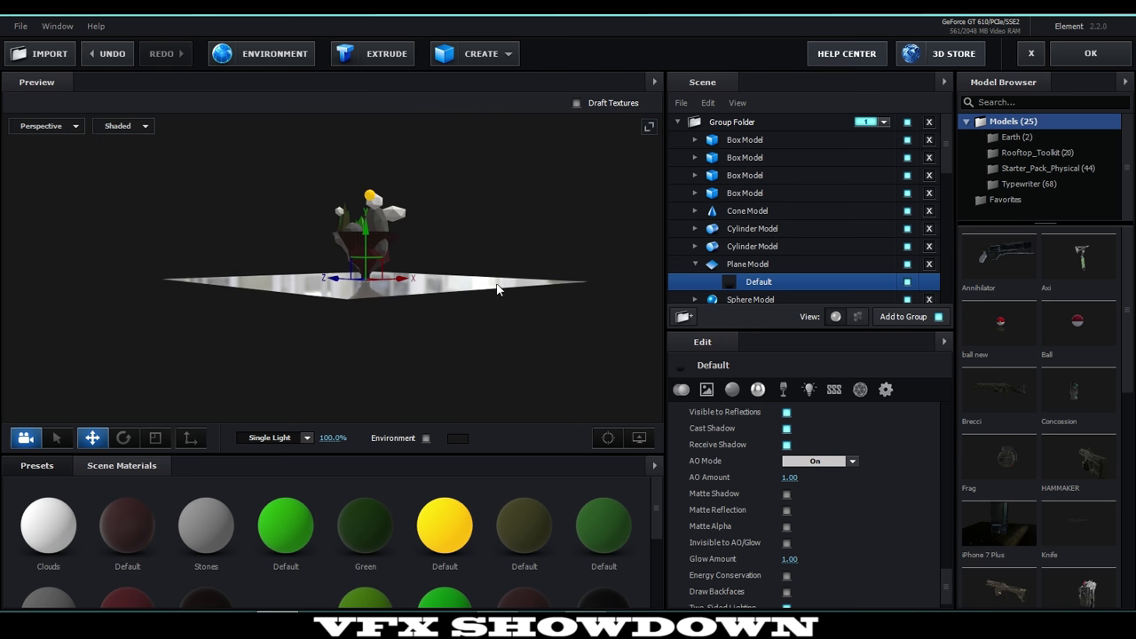
pyautogui.moveTo(499, 289); pyautogui.dragTo(435, 293)
# Check the available primitive models and view the ground plane from above
pyautogui.click(507, 53)
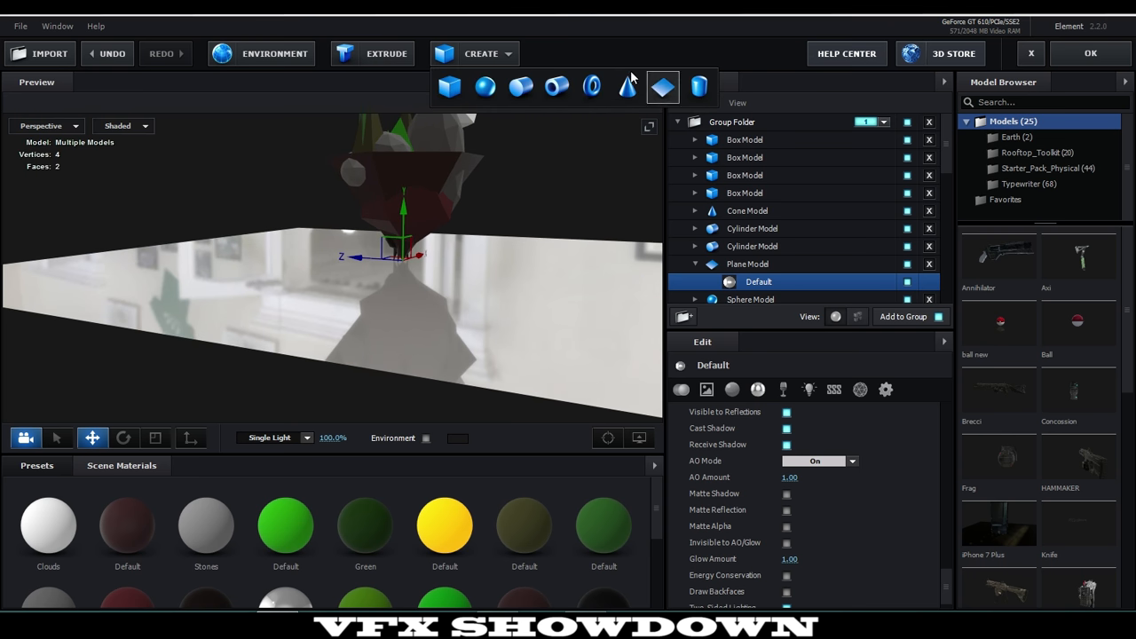
pyautogui.click(645, 53)
pyautogui.moveTo(493, 179); pyautogui.dragTo(488, 249)
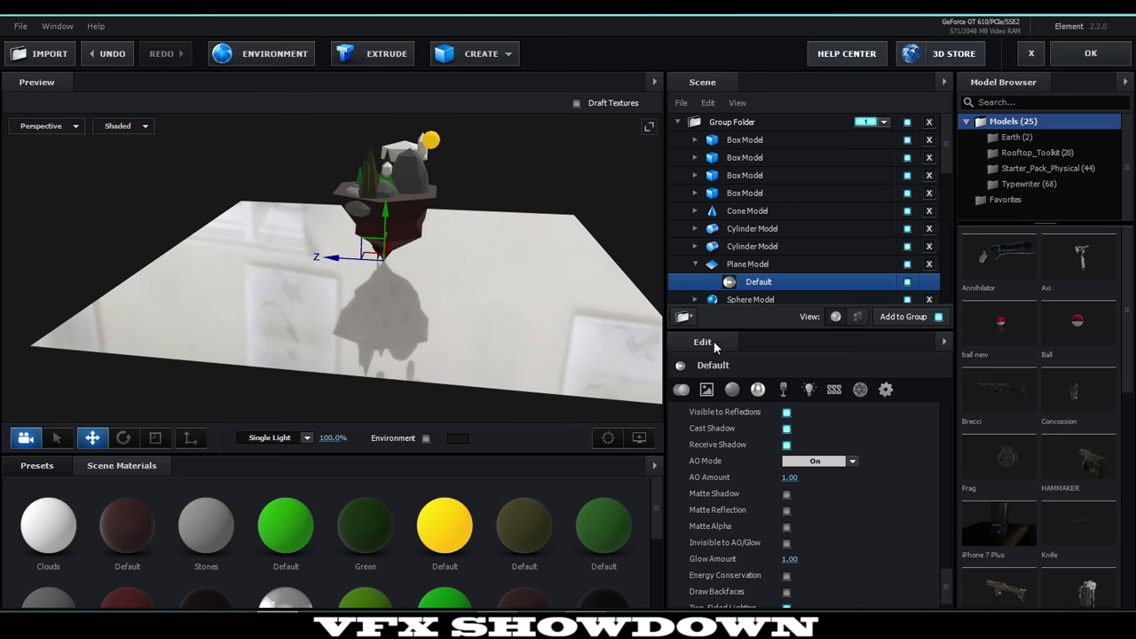
# Turn Matte Shadow back on for the Plane Model's material and leave the scene setup without saving
pyautogui.click(718, 265)
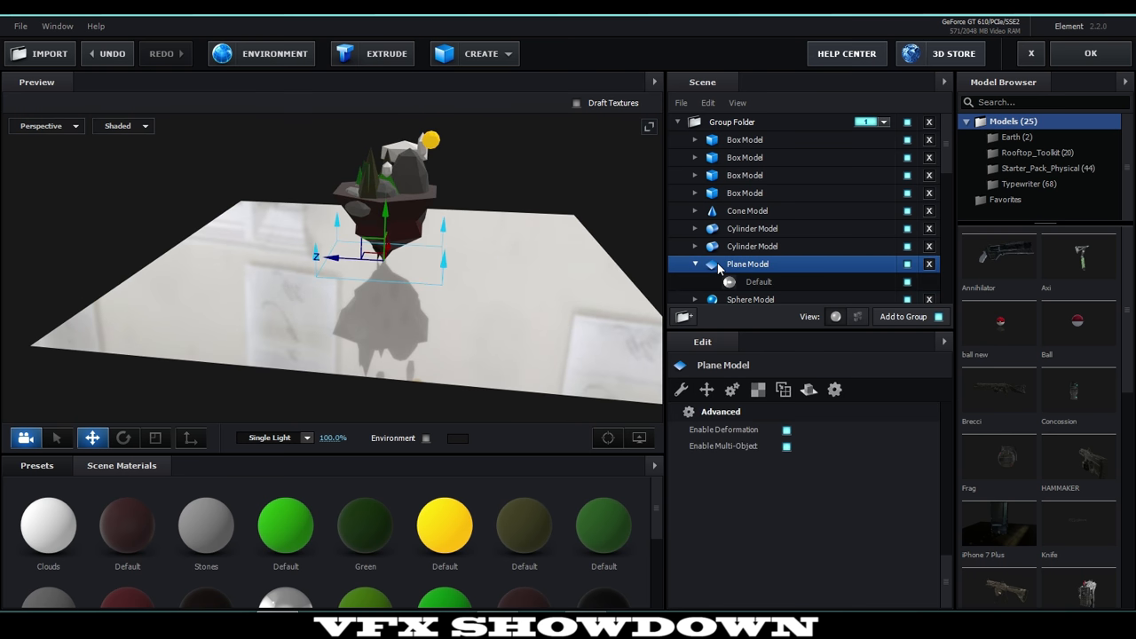
pyautogui.click(741, 282)
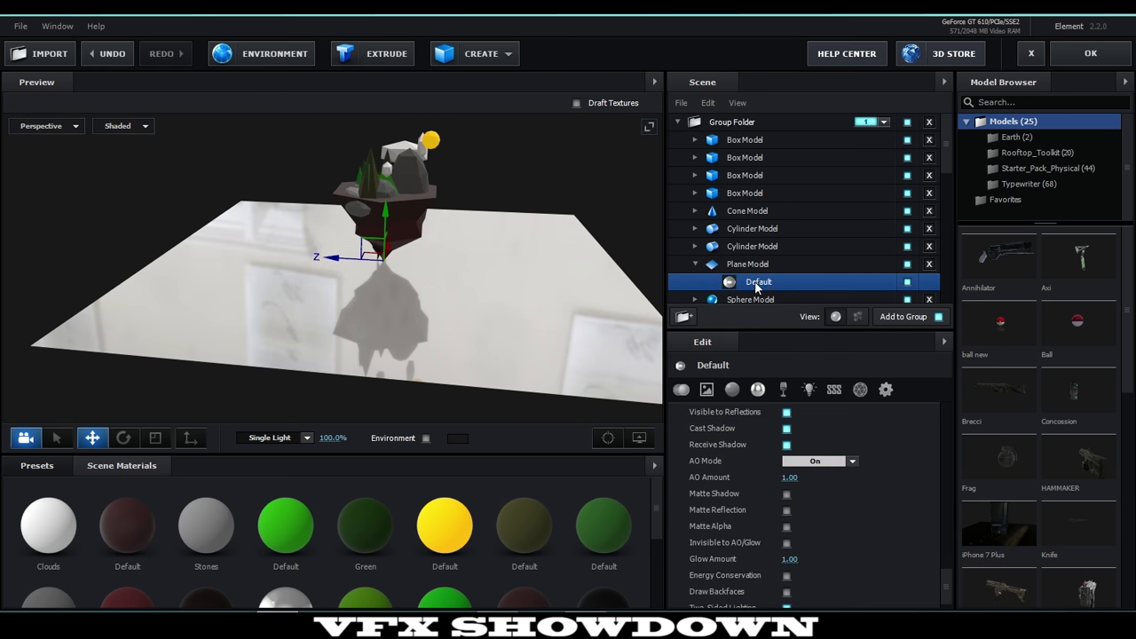
pyautogui.click(886, 390)
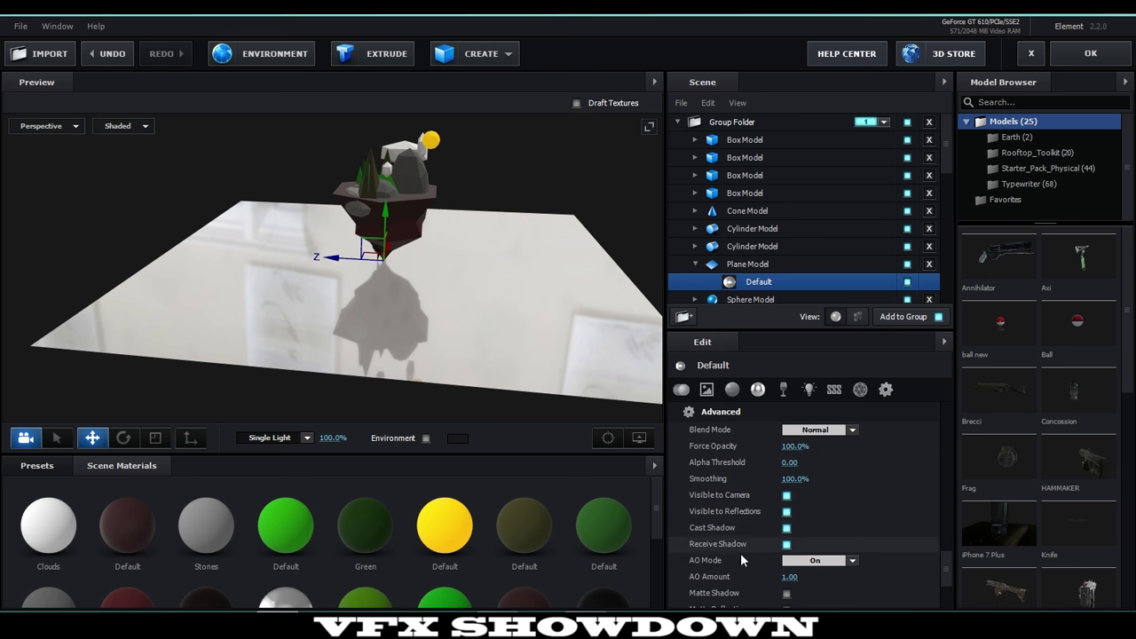
pyautogui.scroll(-5, 762, 526)
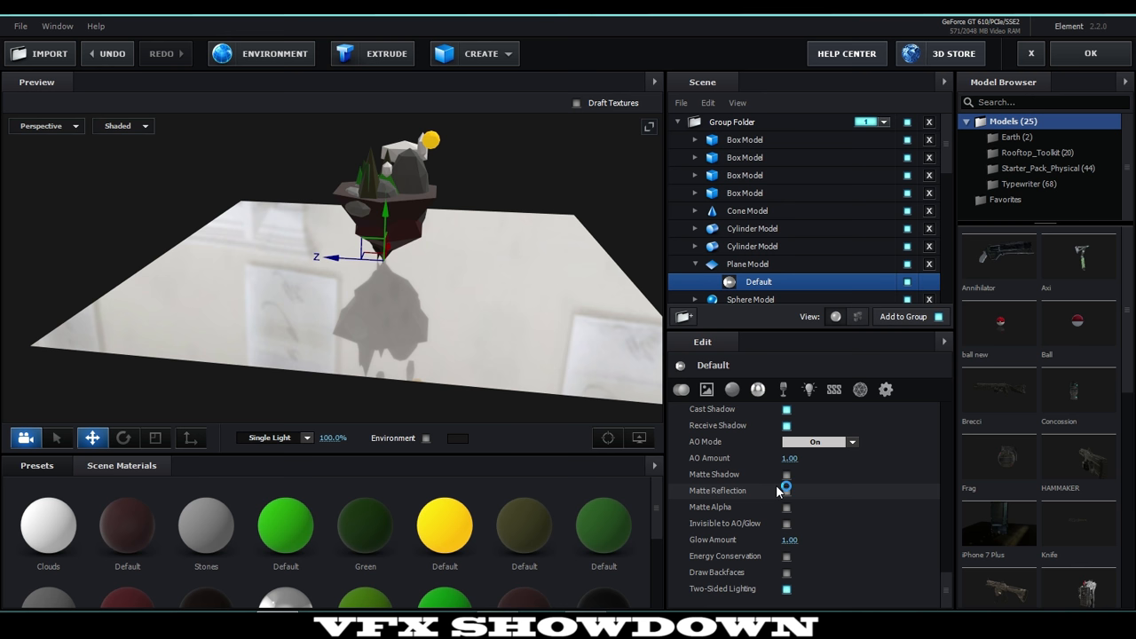
pyautogui.moveTo(776, 488)
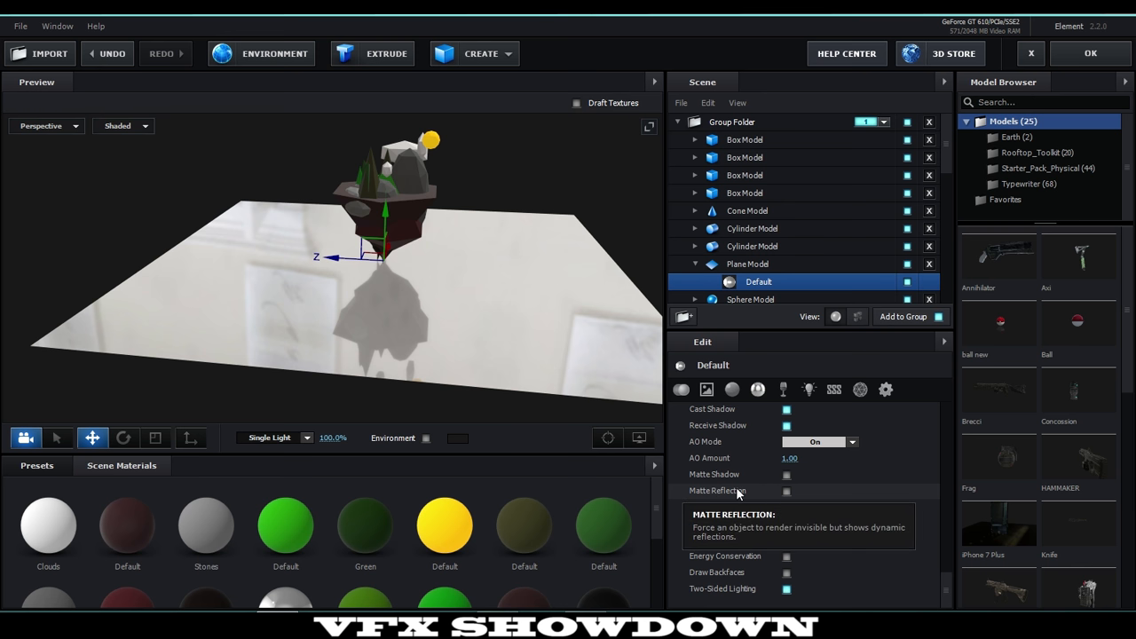
pyautogui.click(786, 475)
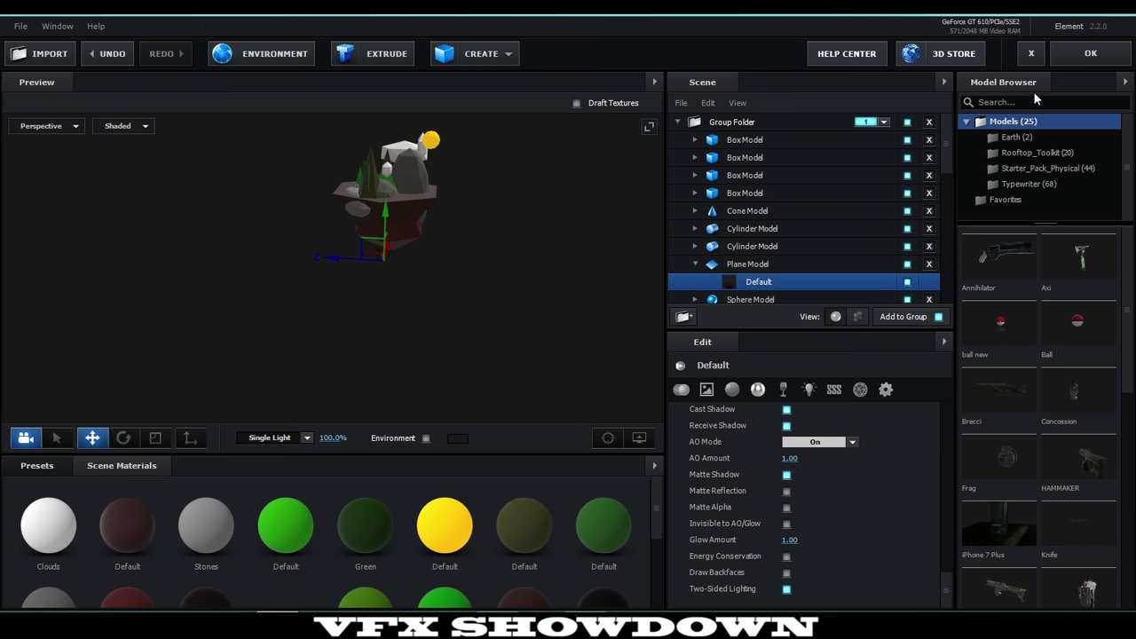
pyautogui.click(1031, 53)
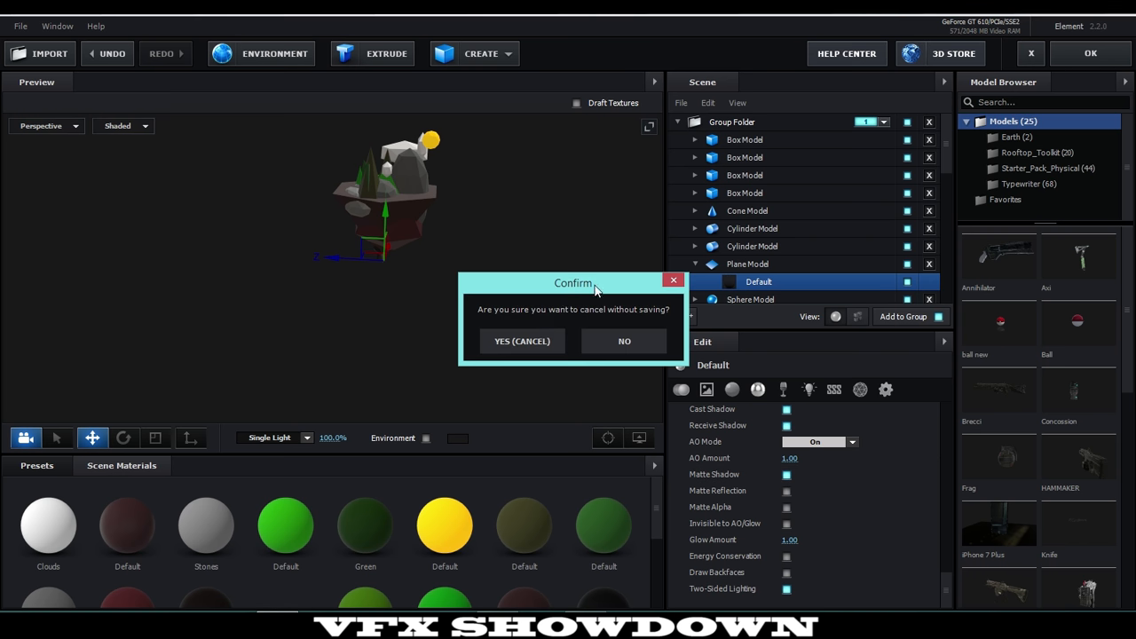
pyautogui.click(520, 342)
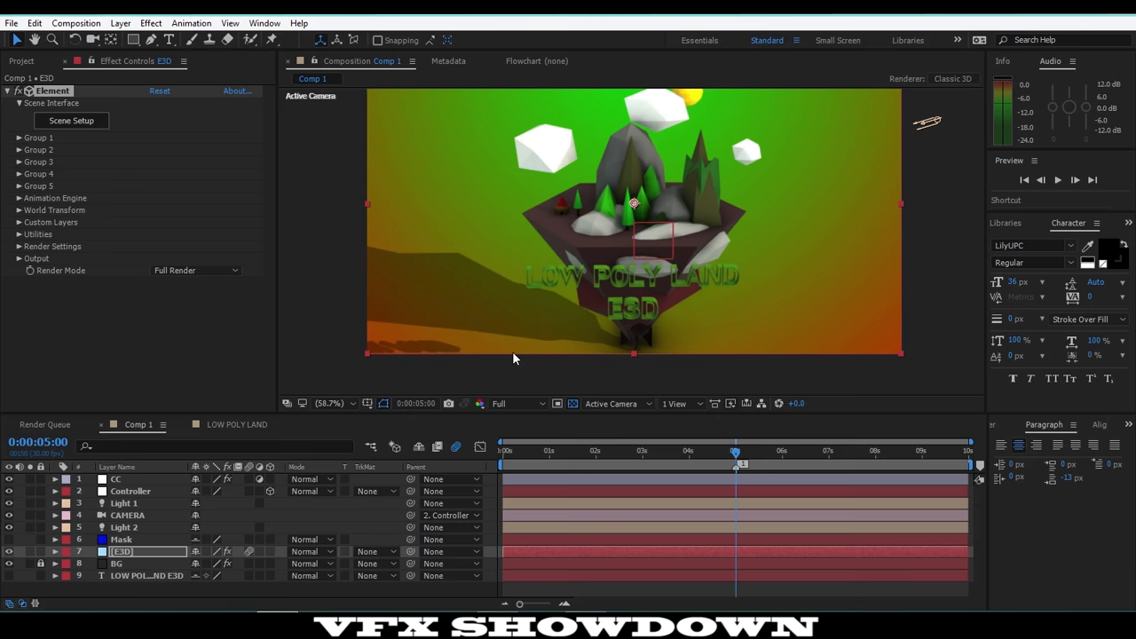
# Examine the placement of Light 1 and Light 2 around the island from the Top view
pyautogui.click(135, 515)
pyautogui.click(133, 503)
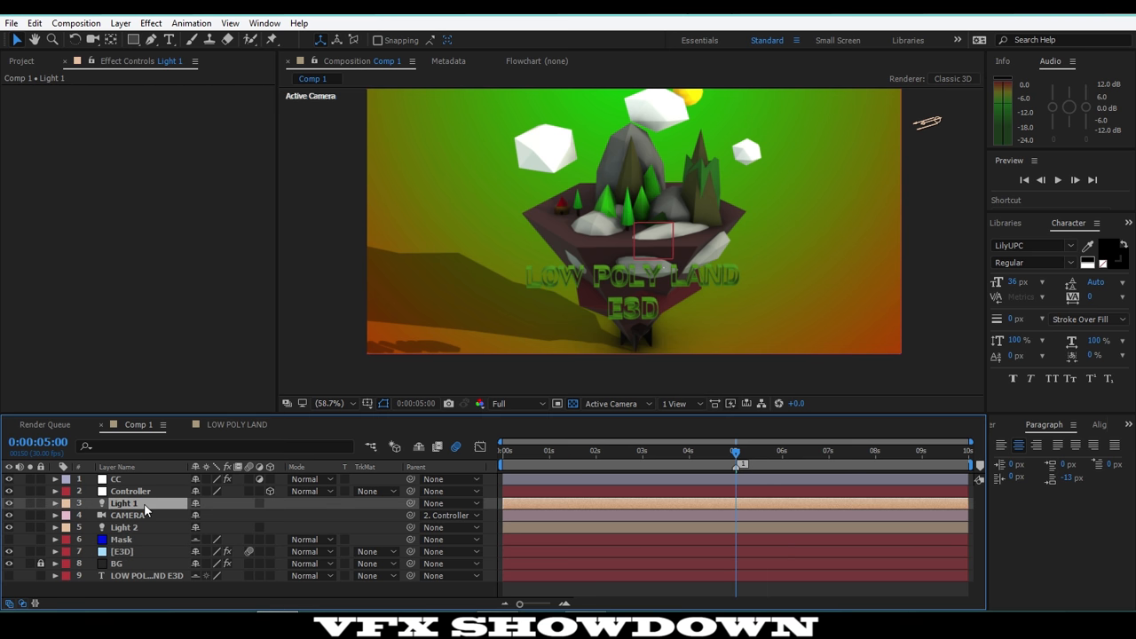
pyautogui.click(615, 404)
pyautogui.click(634, 493)
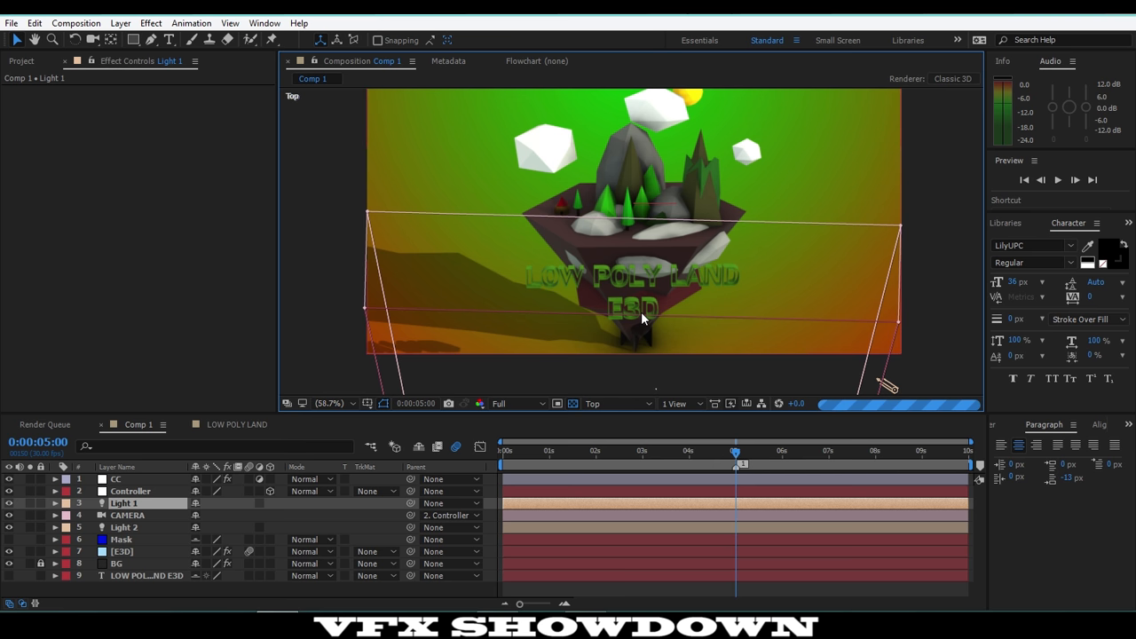
pyautogui.scroll(-4, 641, 312)
pyautogui.moveTo(641, 312); pyautogui.dragTo(632, 306, button='middle')
pyautogui.scroll(2, 631, 306)
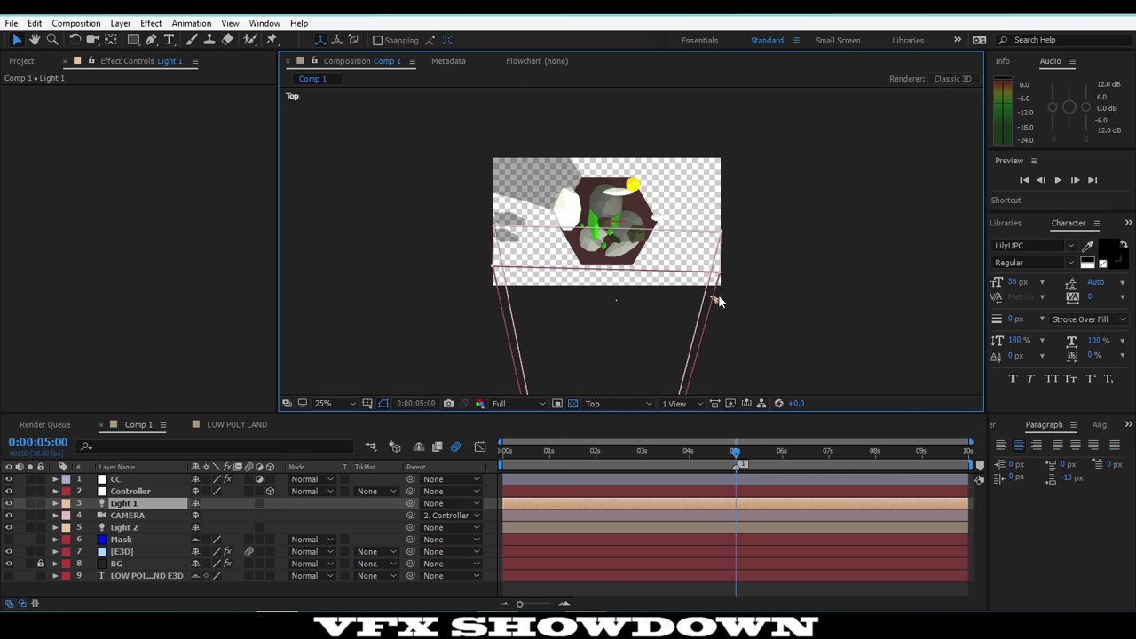
pyautogui.click(716, 299)
pyautogui.scroll(3, 710, 302)
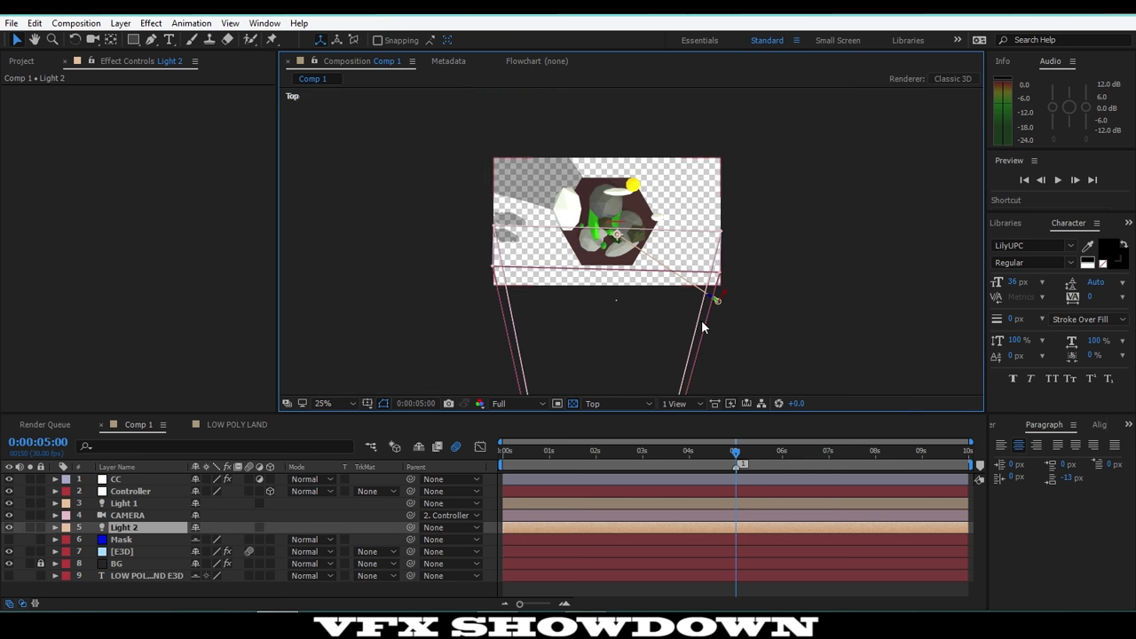
pyautogui.scroll(-3, 710, 301)
pyautogui.scroll(2, 512, 191)
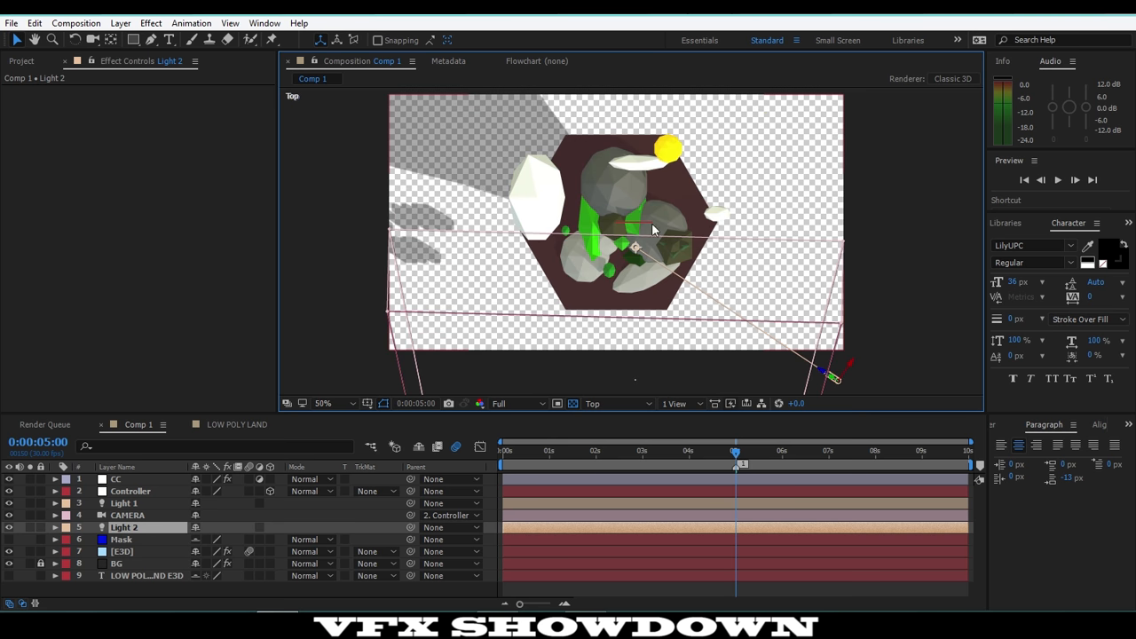
# Return the composition to the Active Camera view and fit it to the viewer
pyautogui.click(645, 406)
pyautogui.click(654, 467)
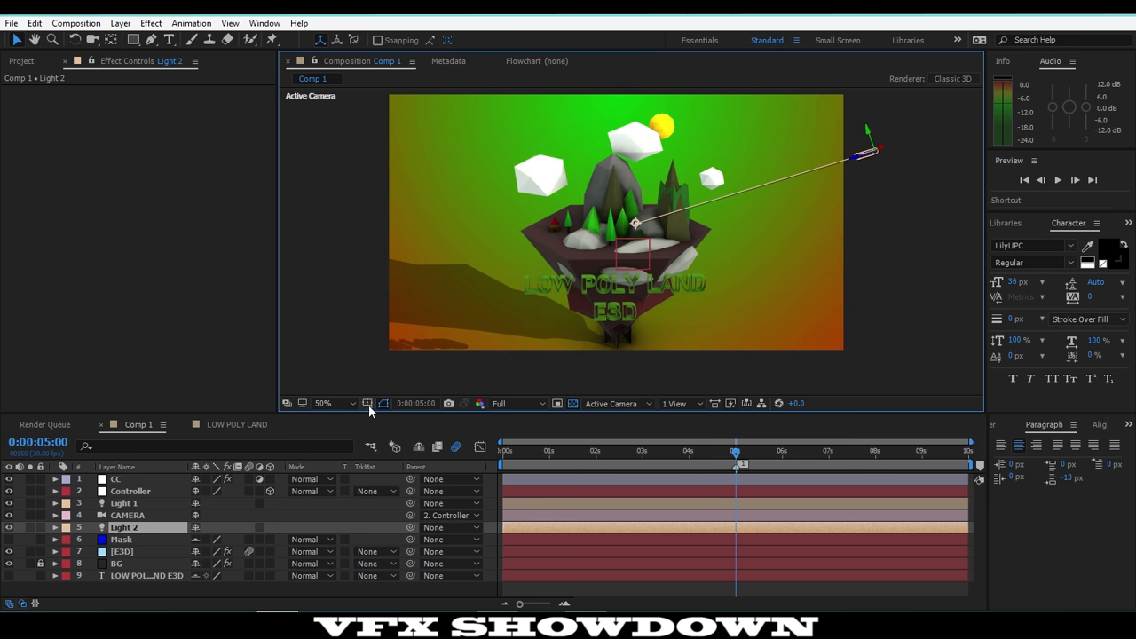
pyautogui.click(333, 404)
pyautogui.click(341, 147)
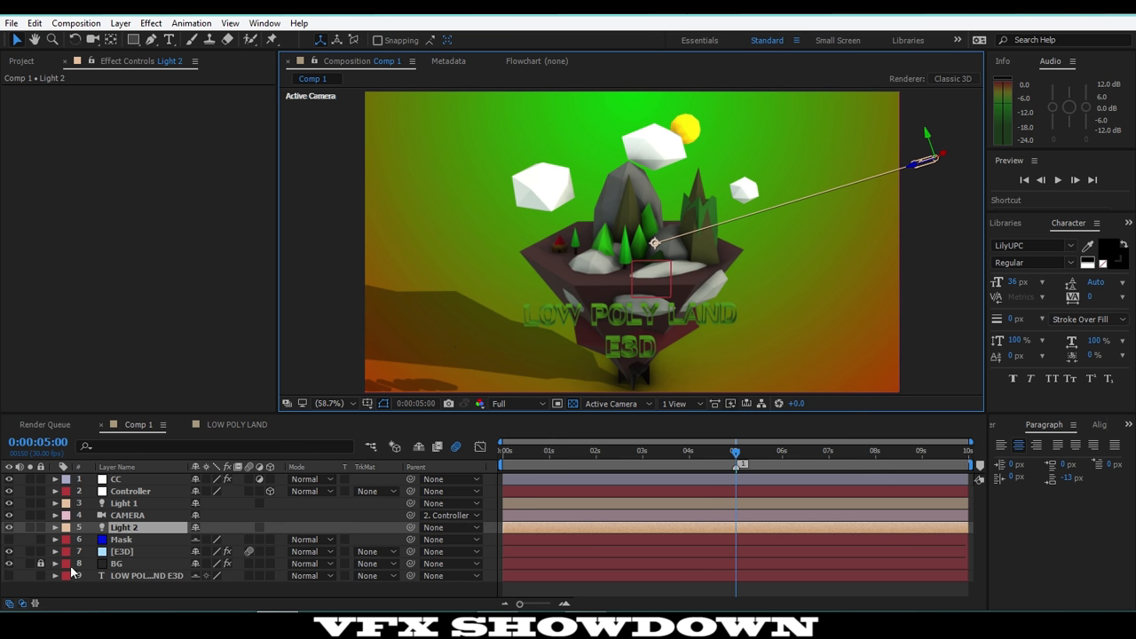
# Unlock and select the BG layer to inspect its Gradient Ramp, relock it, and solo it briefly to view the background alone
pyautogui.click(43, 565)
pyautogui.click(115, 564)
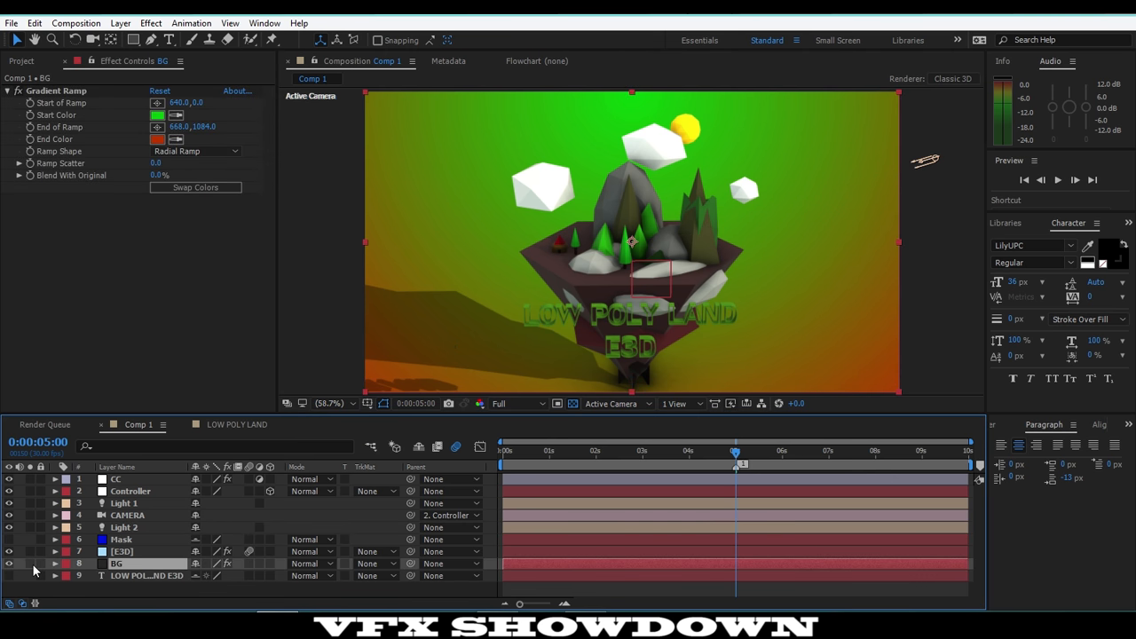
pyautogui.click(40, 564)
pyautogui.click(31, 565)
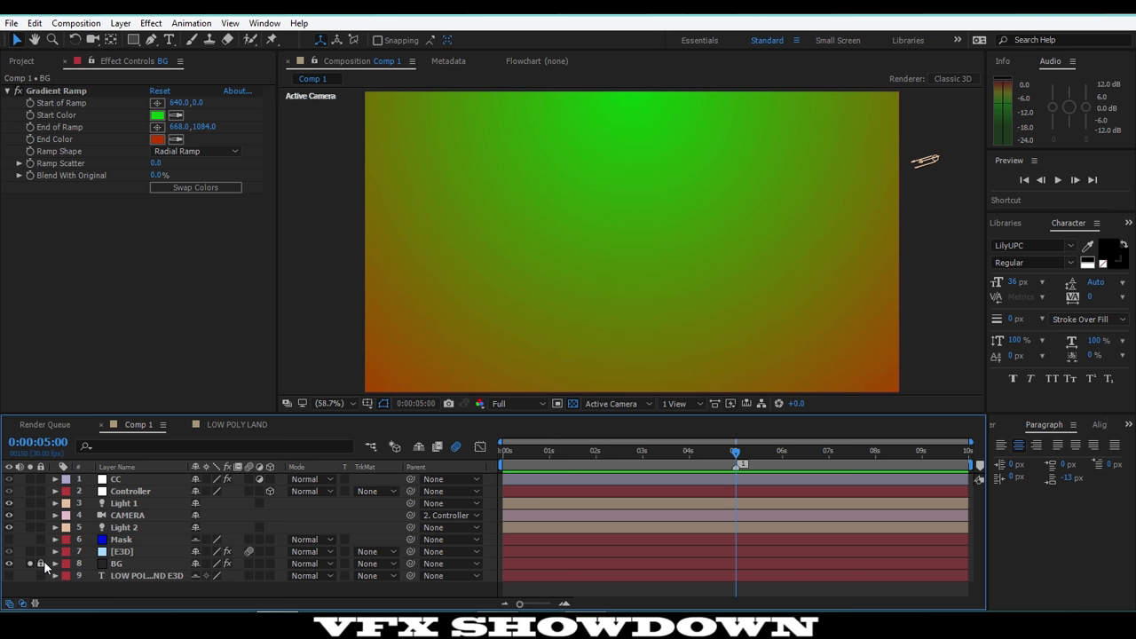
pyautogui.click(50, 83)
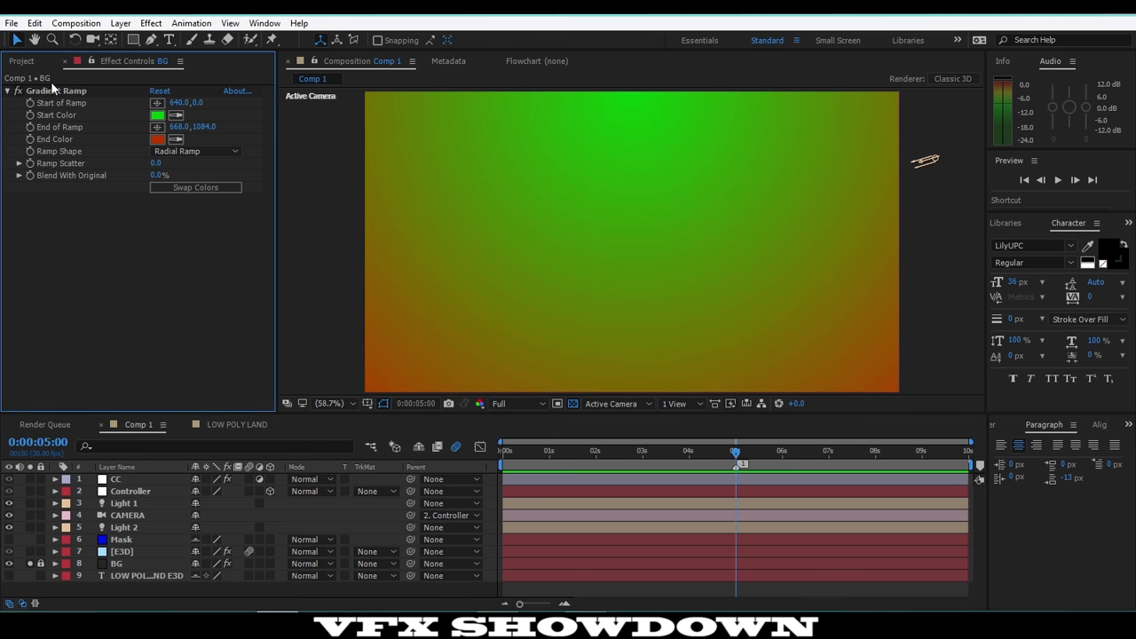
pyautogui.click(30, 565)
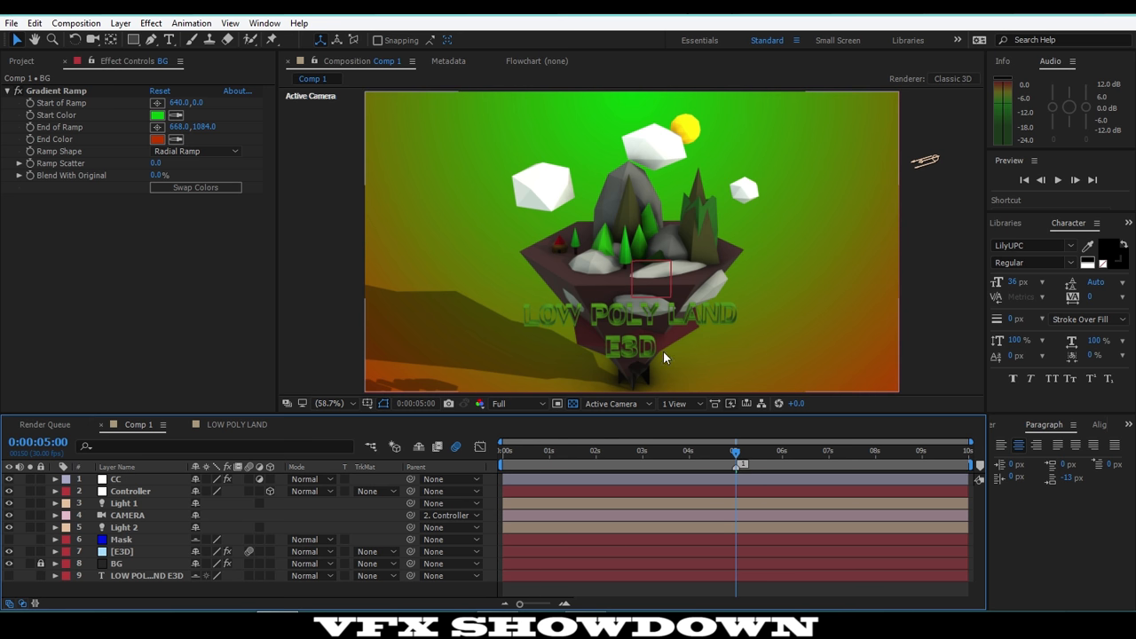
# Review the E3D layer's Ambient Occlusion render settings and examine the shading on the island at 0:00:06:01 and 0:00:05:00
pyautogui.click(783, 453)
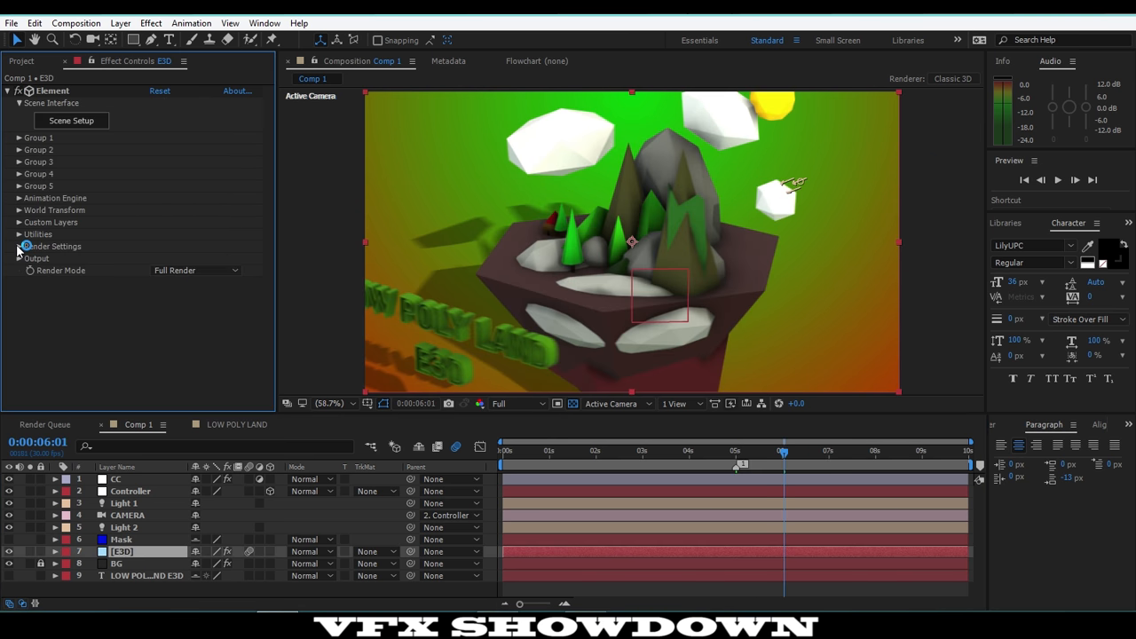
pyautogui.click(19, 246)
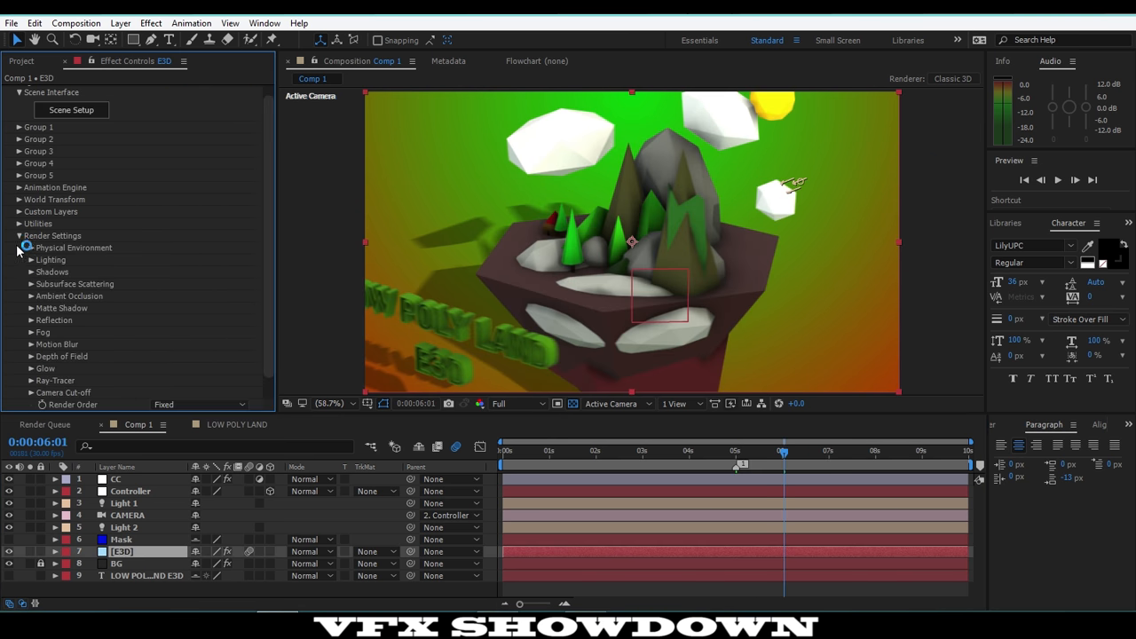
pyautogui.click(32, 296)
pyautogui.scroll(-3, 115, 238)
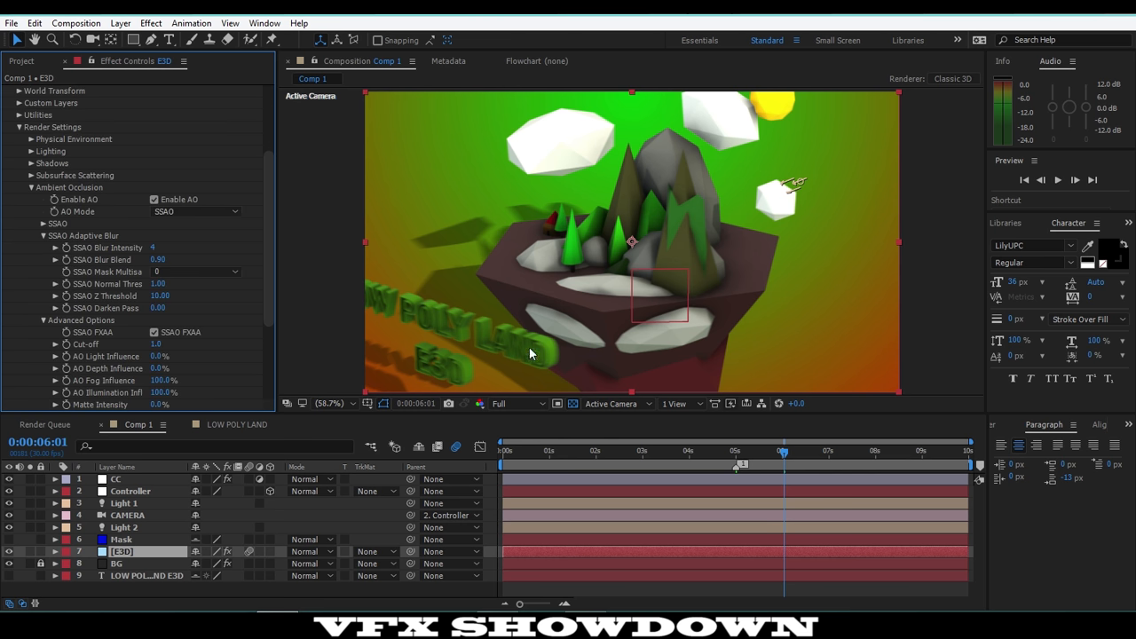
pyautogui.click(736, 457)
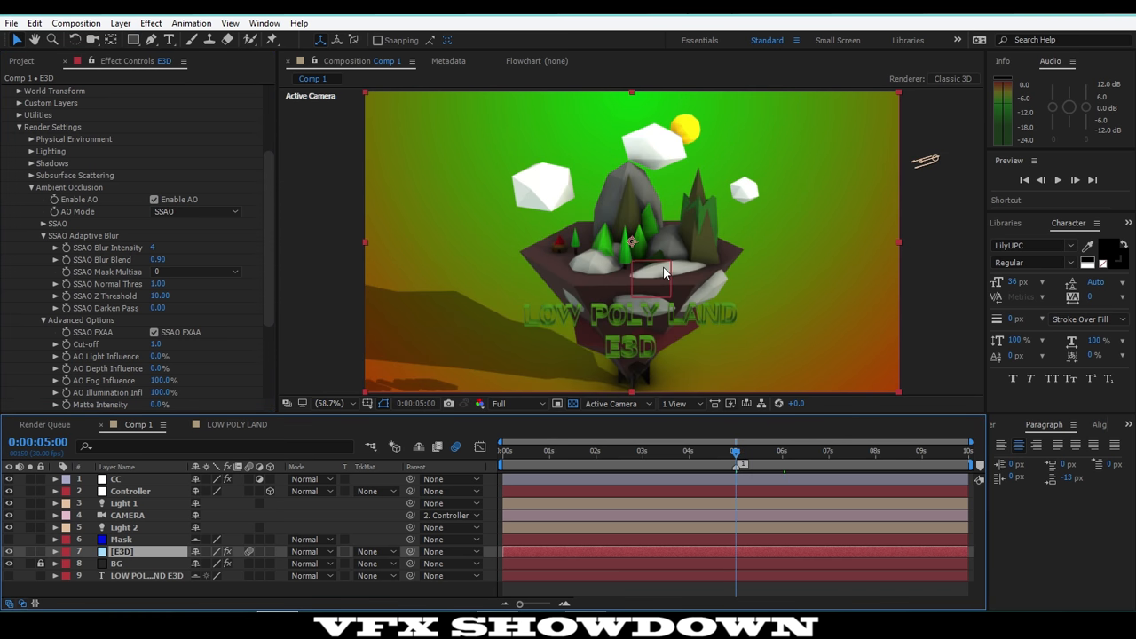
pyautogui.scroll(2, 664, 268)
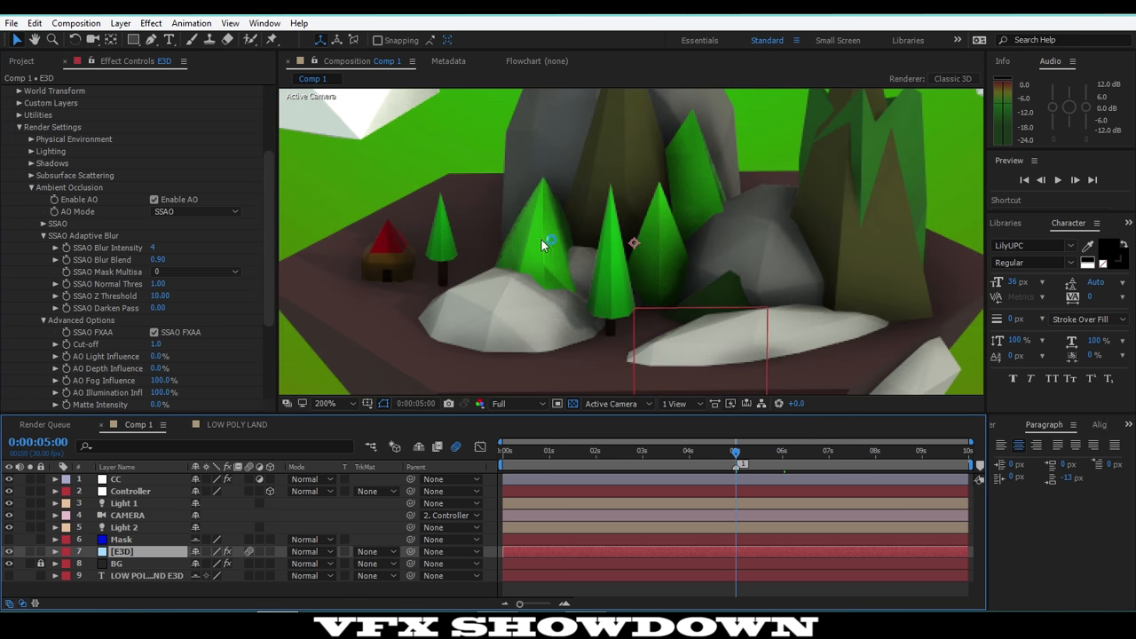
pyautogui.scroll(-2, 463, 321)
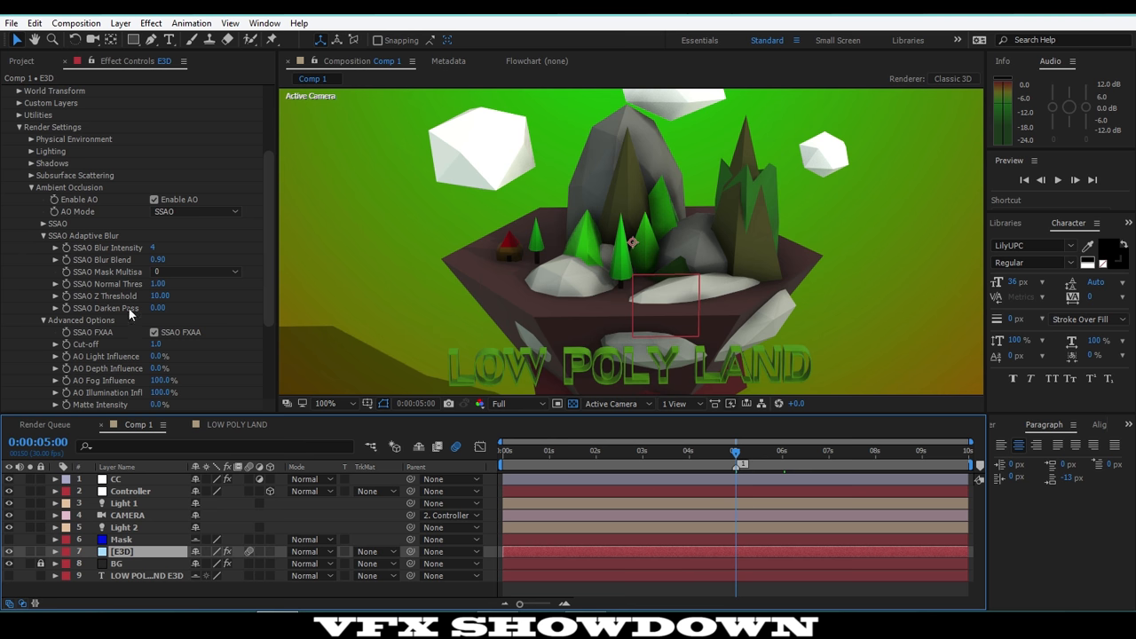
pyautogui.click(31, 187)
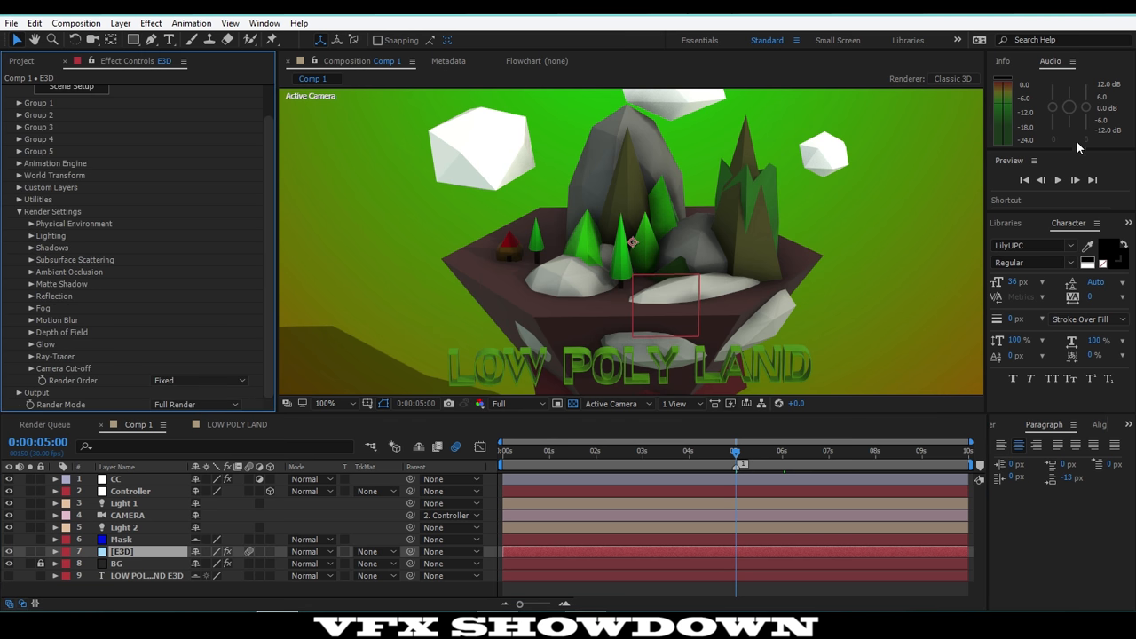
# Open the FX Console panel and bring up its gallery of saved snapshots
pyautogui.click(264, 23)
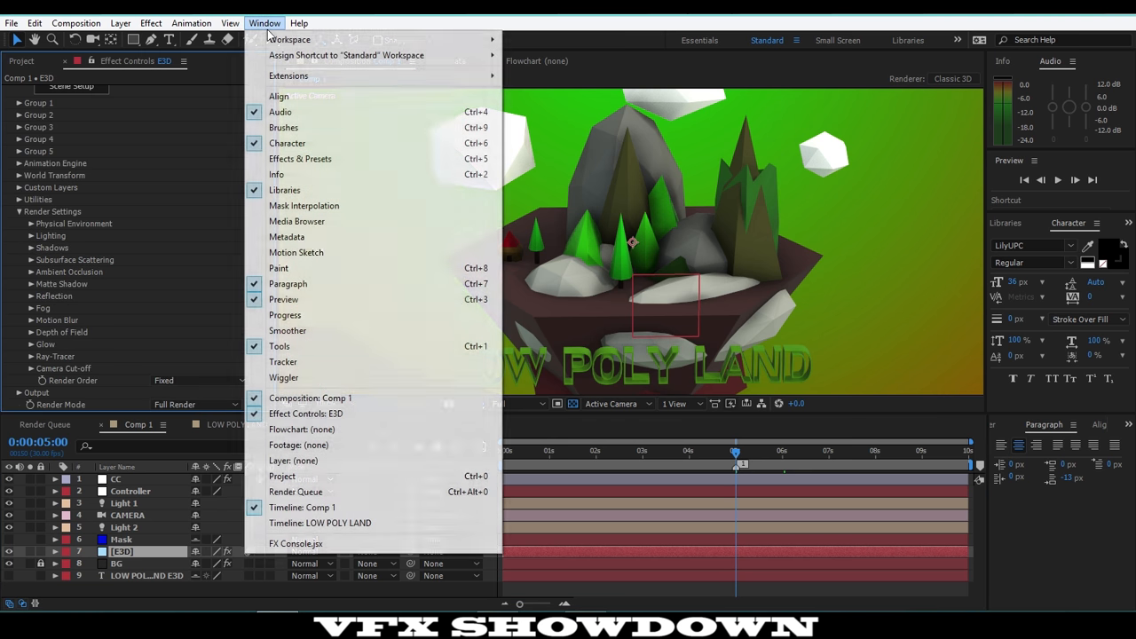
pyautogui.click(296, 545)
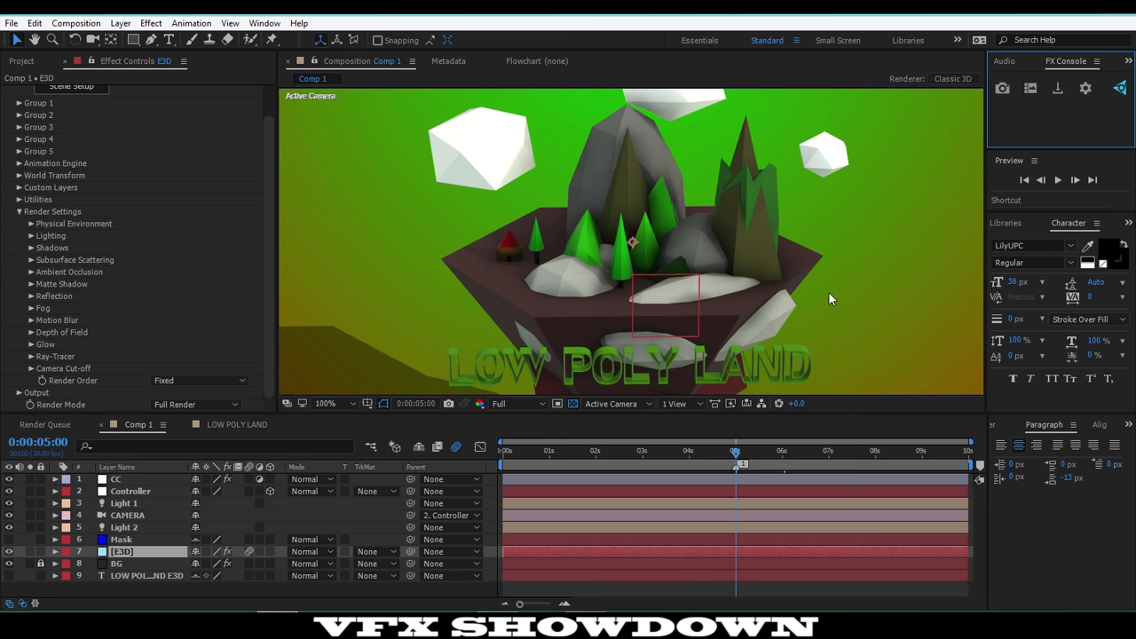
pyautogui.click(1029, 88)
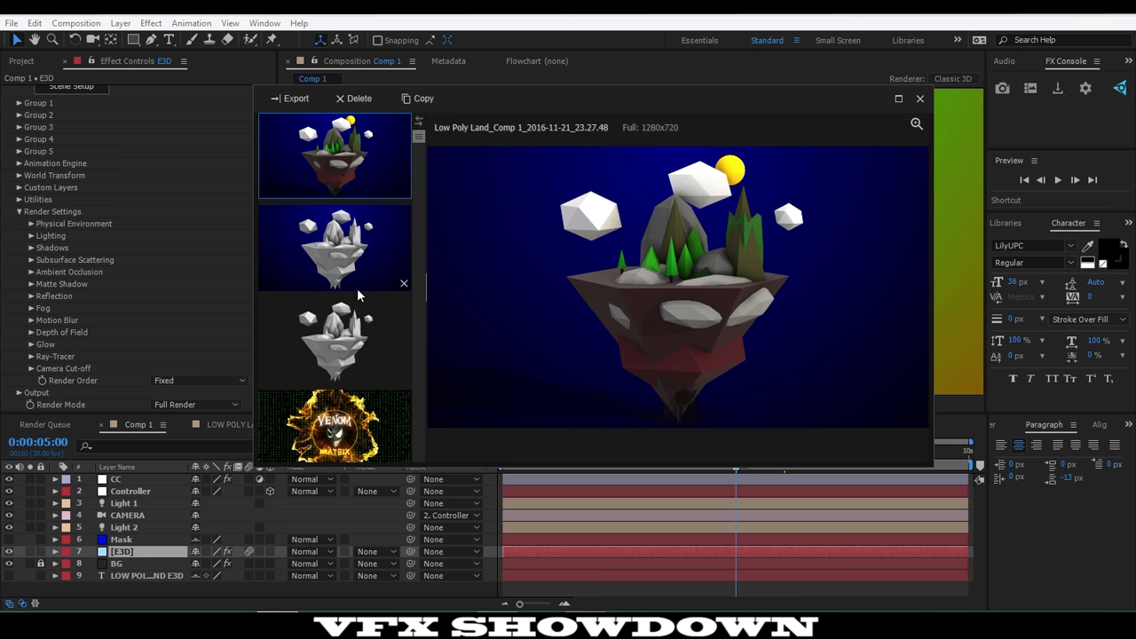
# Examine the shading in the untextured grey island snapshot with the plain dark background up close
pyautogui.click(350, 339)
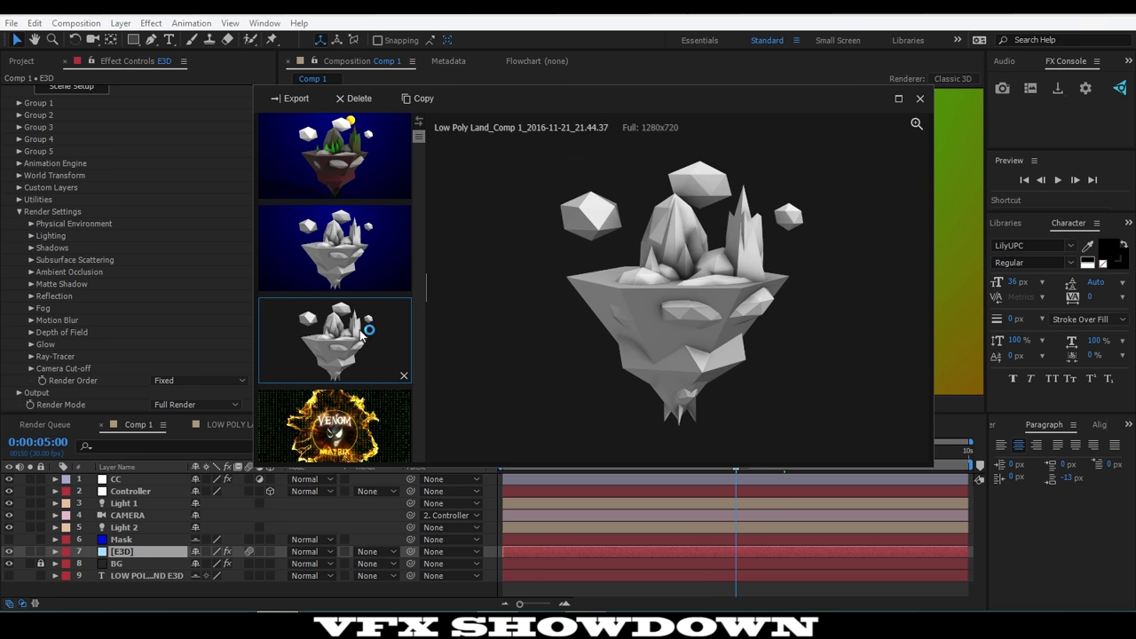
pyautogui.scroll(4, 681, 303)
pyautogui.scroll(-3, 680, 303)
pyautogui.scroll(3, 681, 303)
pyautogui.scroll(-4, 680, 303)
pyautogui.scroll(2, 678, 297)
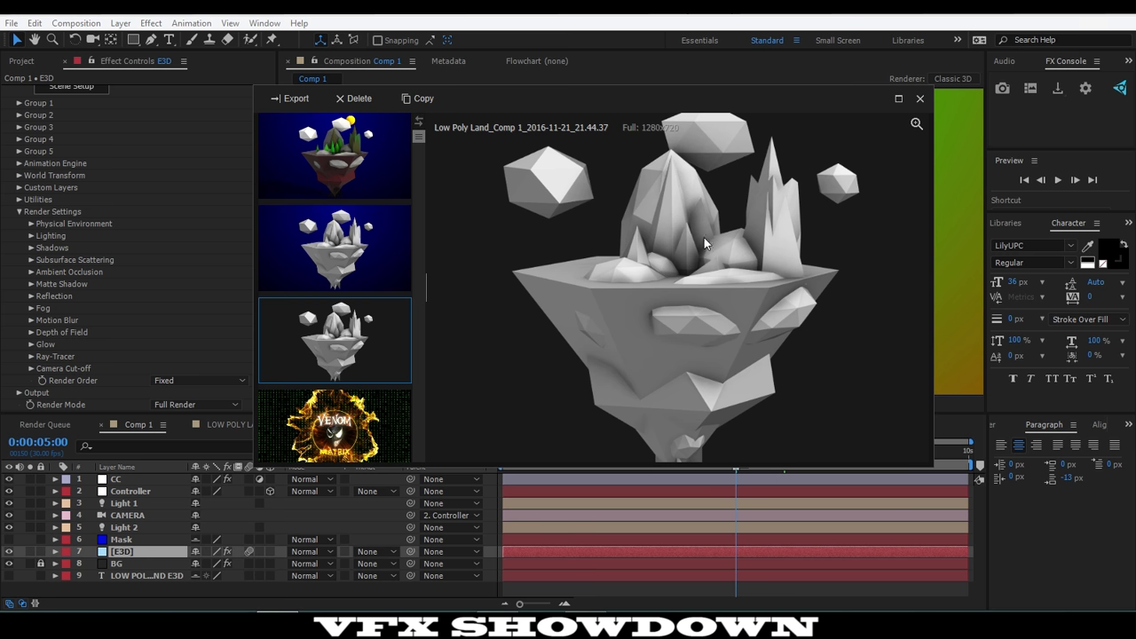
pyautogui.scroll(-3, 657, 333)
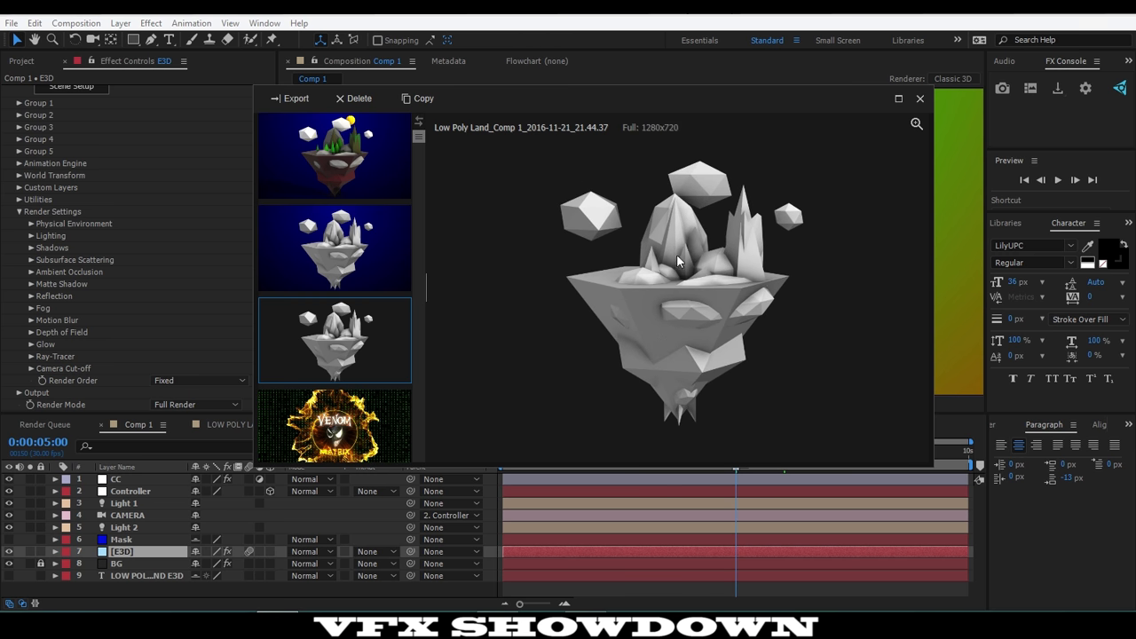
# Add the grey island snapshot with the blue background to the comparison and inspect both images closely
pyautogui.keyDown('ctrl'); pyautogui.click(353, 257); pyautogui.keyUp('ctrl')
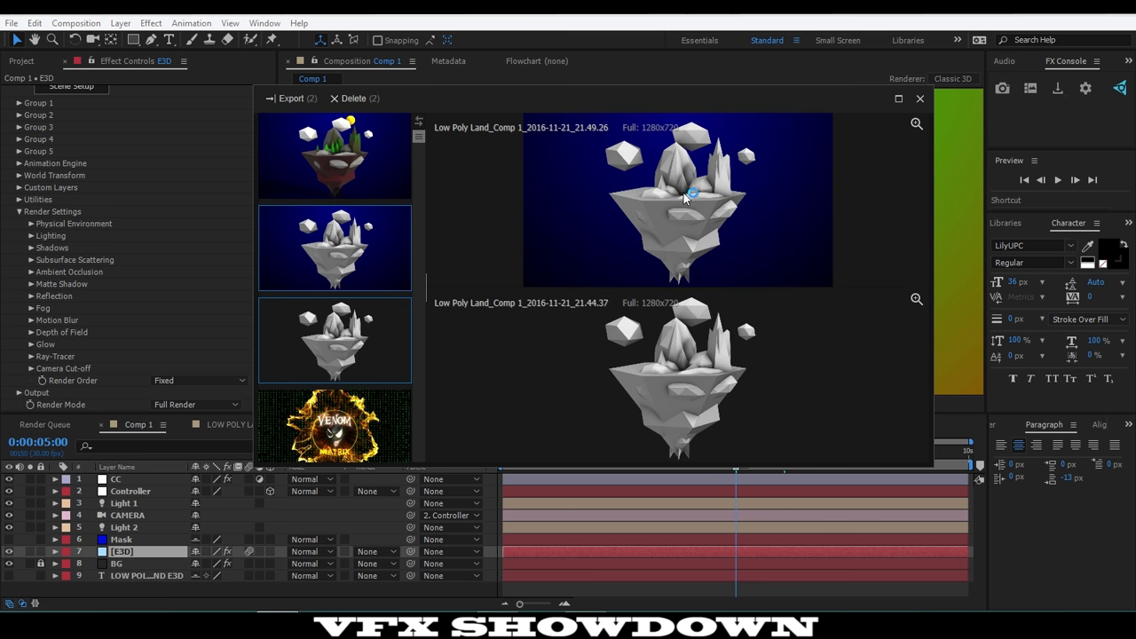
pyautogui.scroll(3, 665, 263)
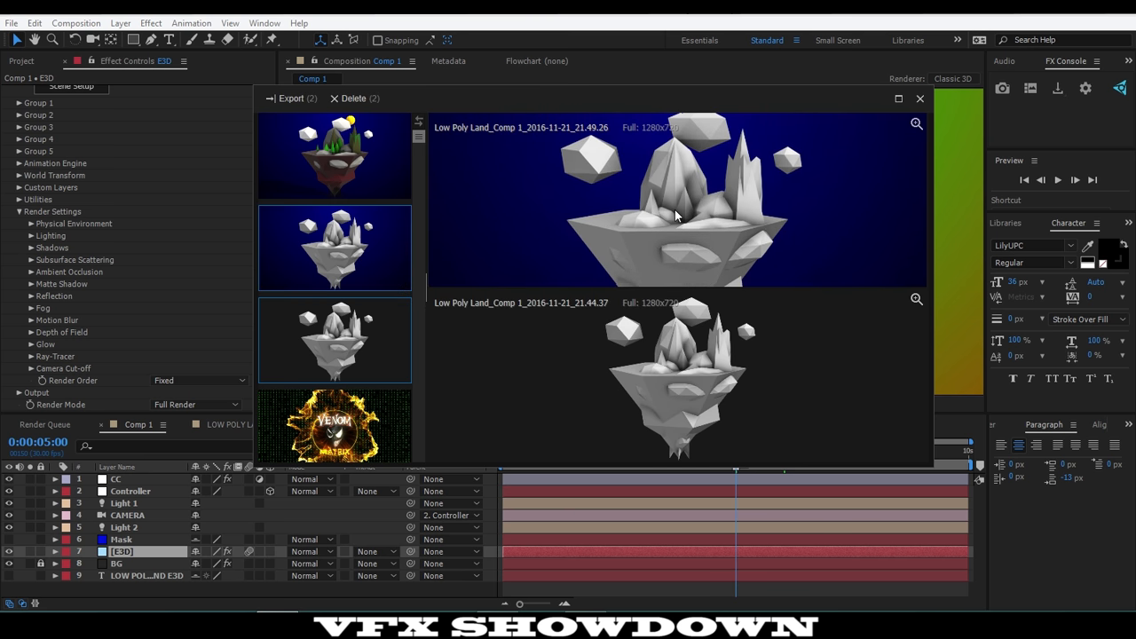
pyautogui.scroll(-3, 673, 249)
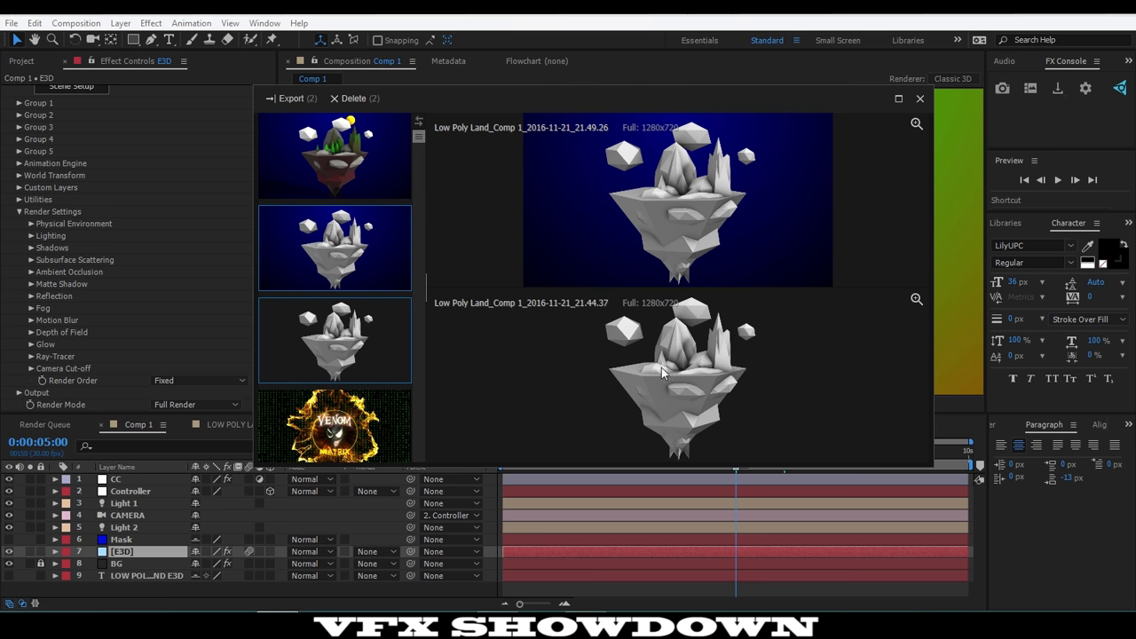
pyautogui.scroll(3, 668, 371)
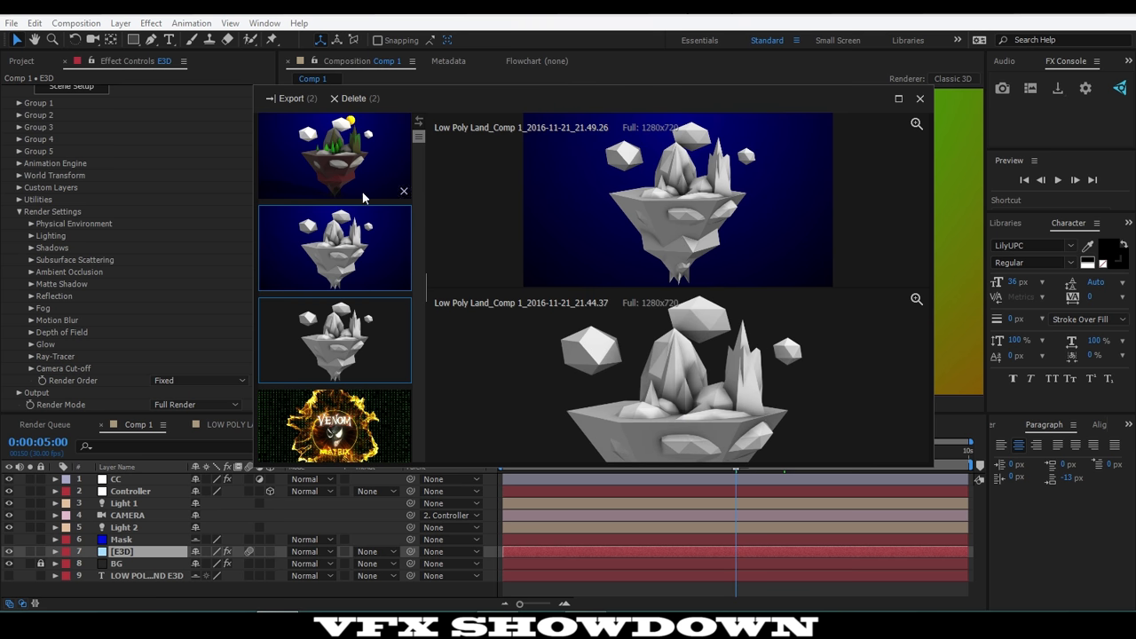
# Add the coloured island snapshot to the comparison, maximize the gallery, and examine the three versions up close
pyautogui.click(342, 166)
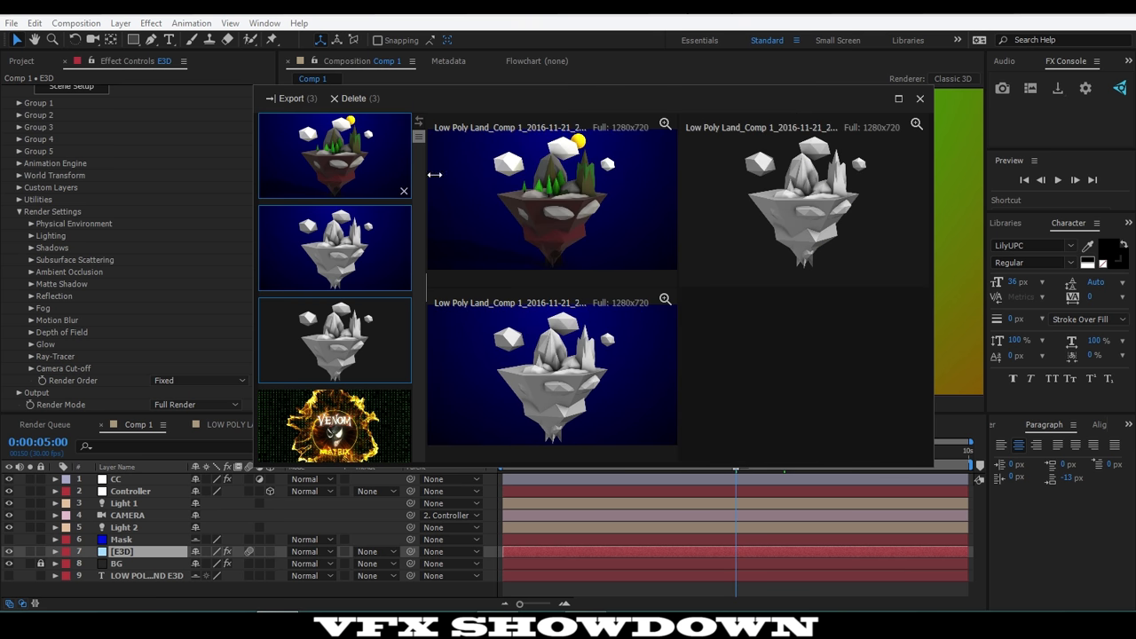
pyautogui.scroll(3, 553, 244)
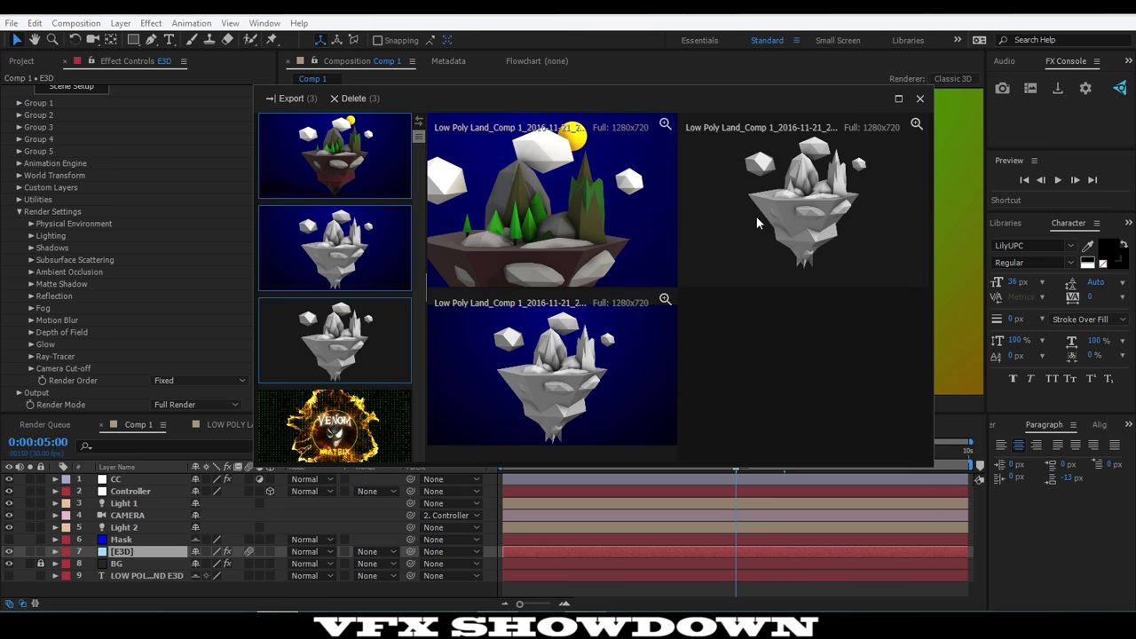
pyautogui.scroll(5, 794, 206)
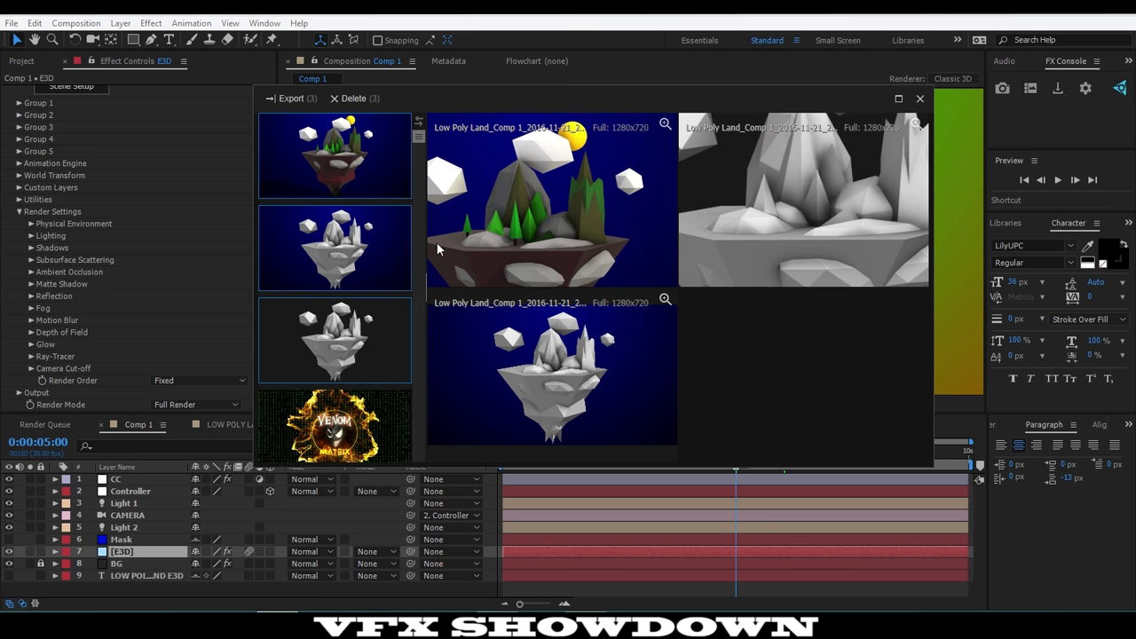
pyautogui.scroll(5, 521, 252)
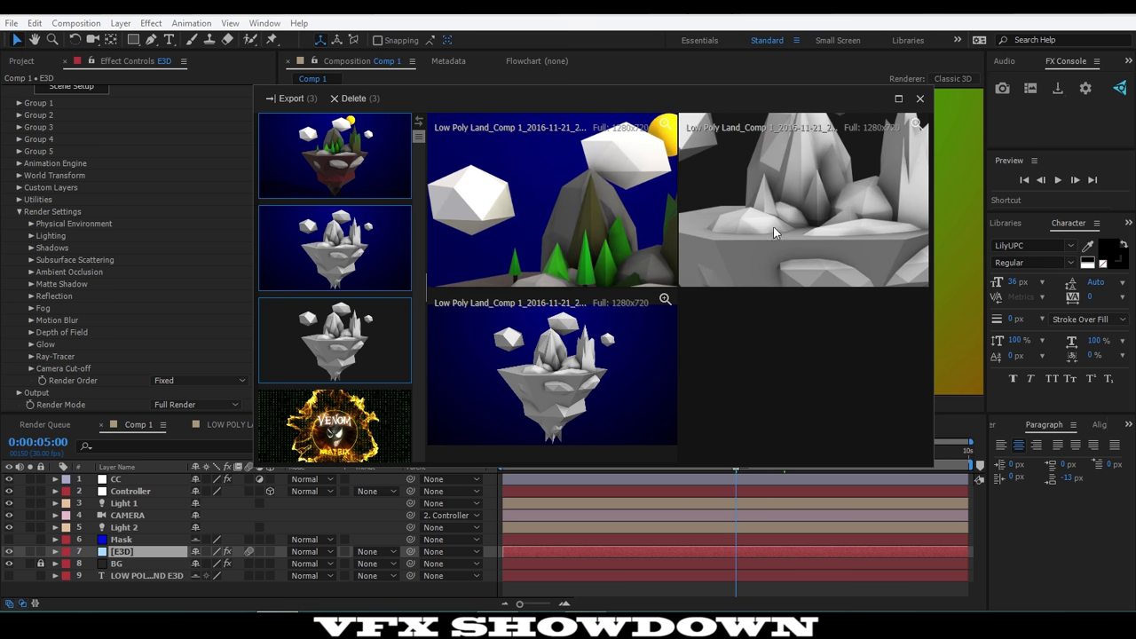
pyautogui.click(898, 98)
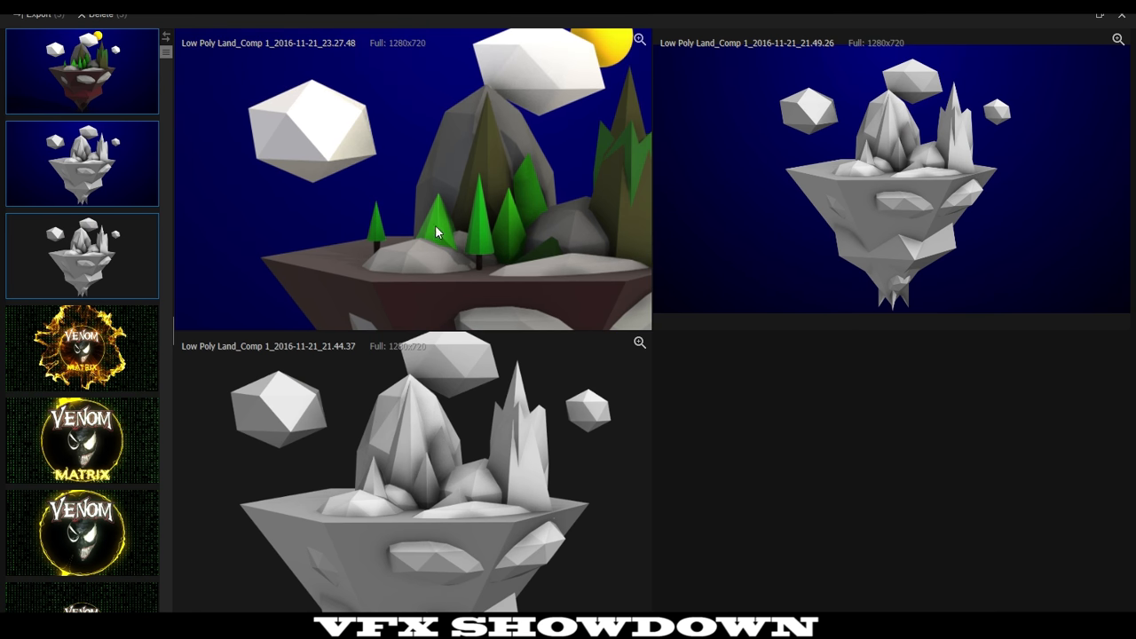
pyautogui.scroll(5, 844, 229)
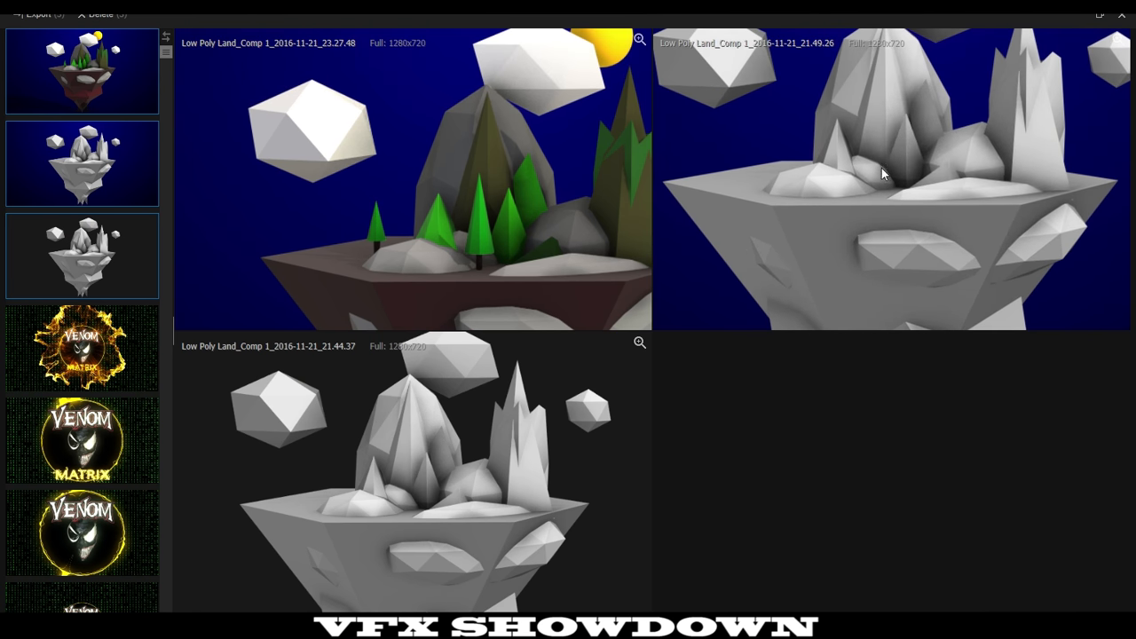
pyautogui.scroll(-3, 588, 112)
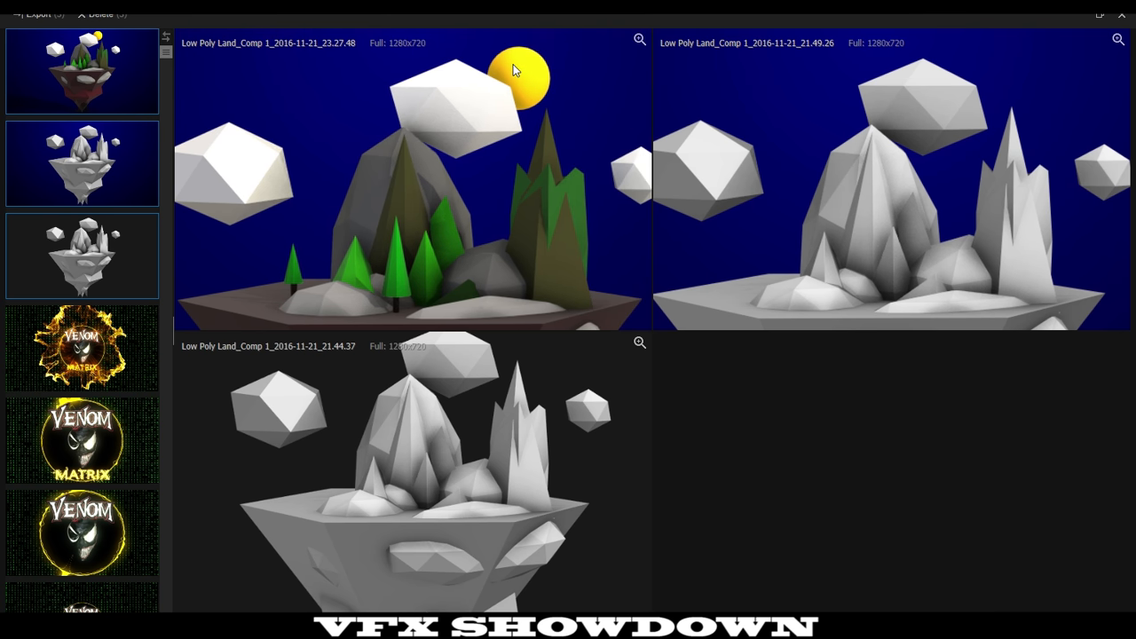
# Restore the snapshot gallery to its smaller window size and close it to return to the composition
pyautogui.click(1099, 15)
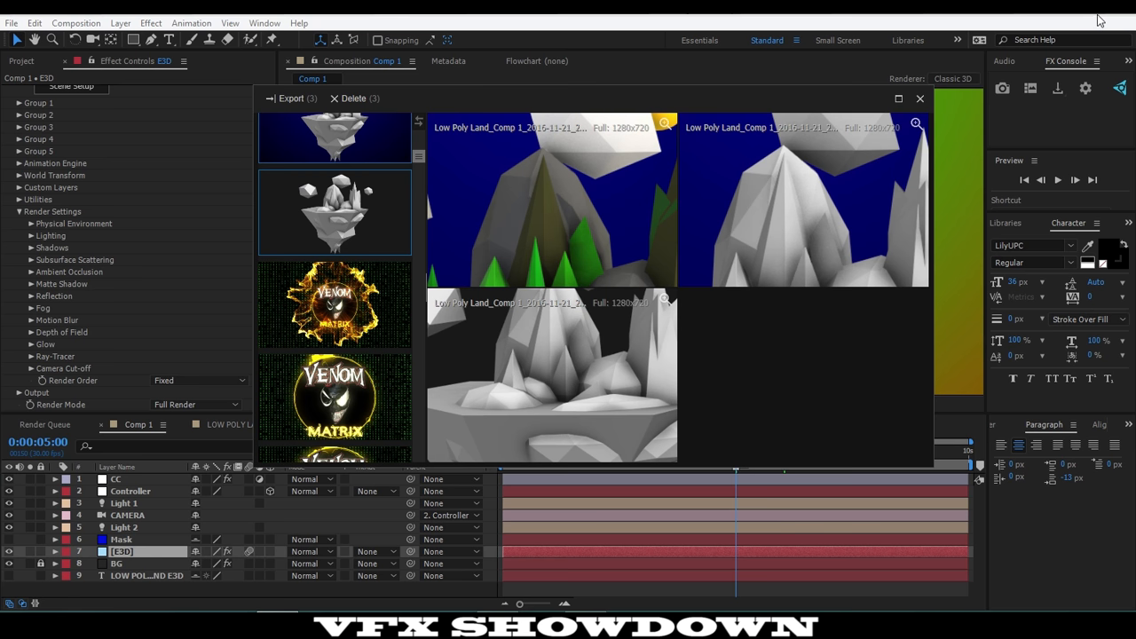
pyautogui.click(919, 98)
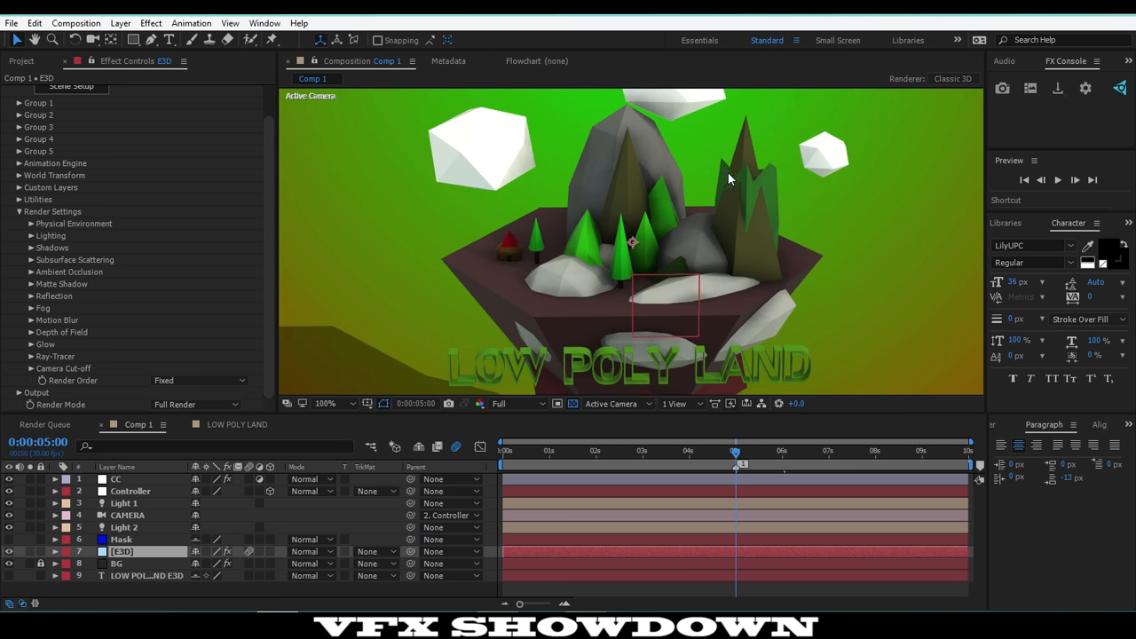
# Examine the yellow sun and the white cloud beside it up close, and fit the whole composition in the viewer
pyautogui.press('h')
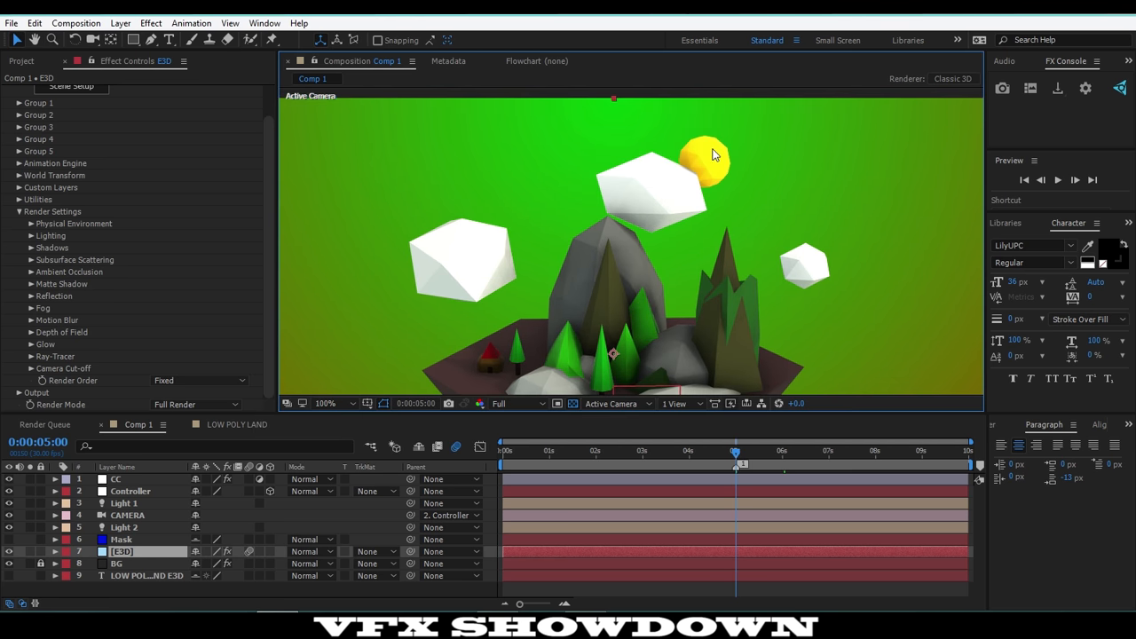
pyautogui.scroll(4, 710, 164)
pyautogui.scroll(-4, 746, 299)
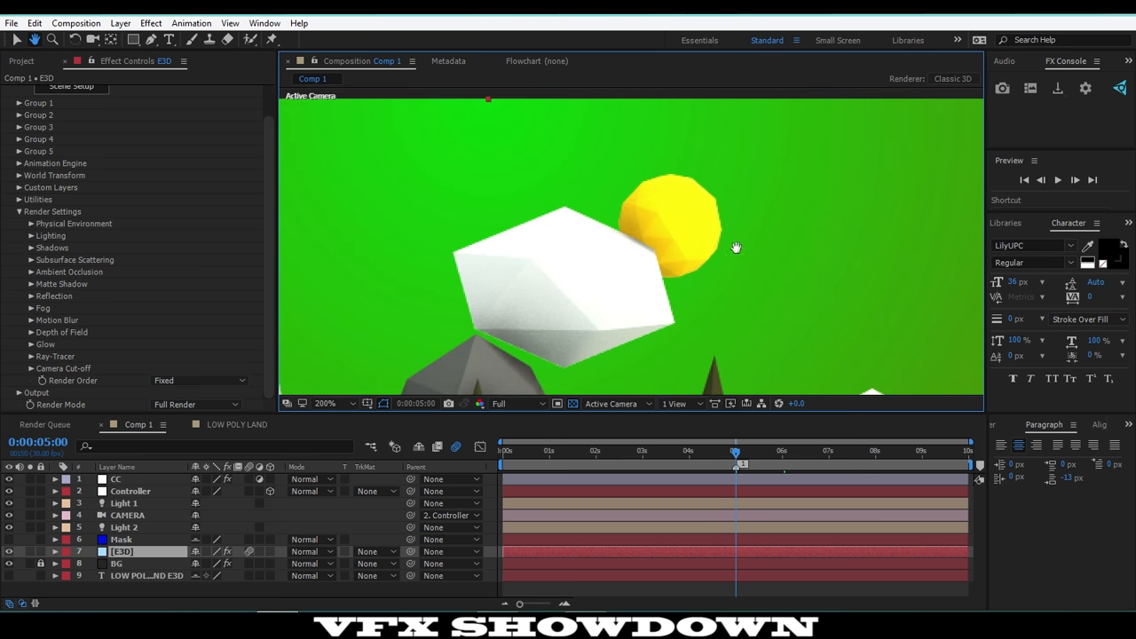
pyautogui.press('v')
pyautogui.scroll(-4, 659, 253)
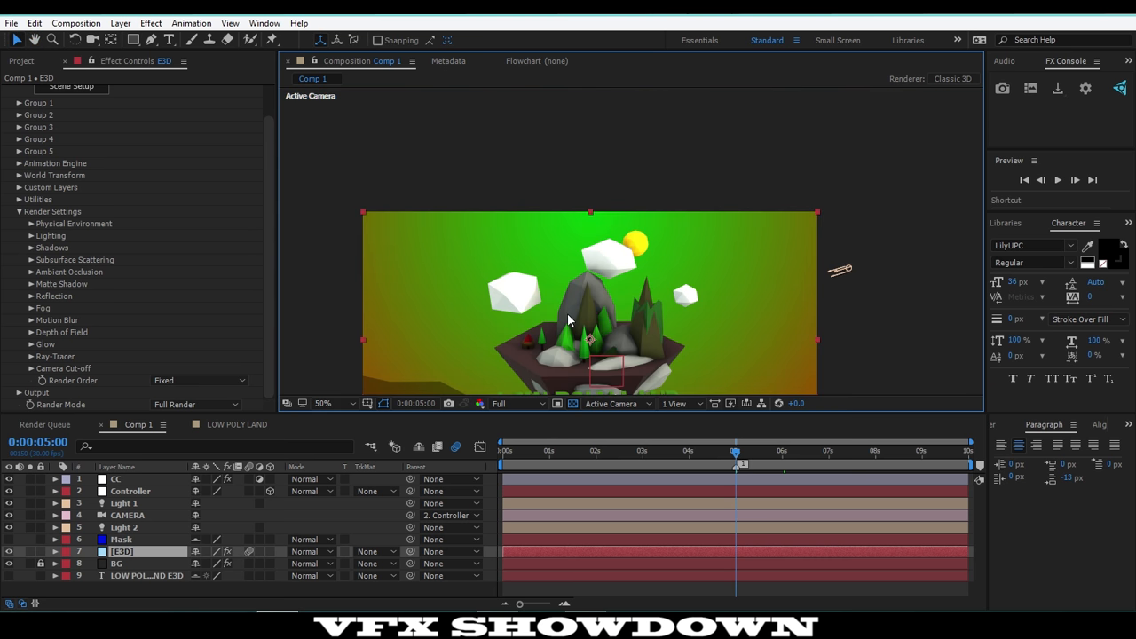
pyautogui.click(324, 403)
pyautogui.click(387, 150)
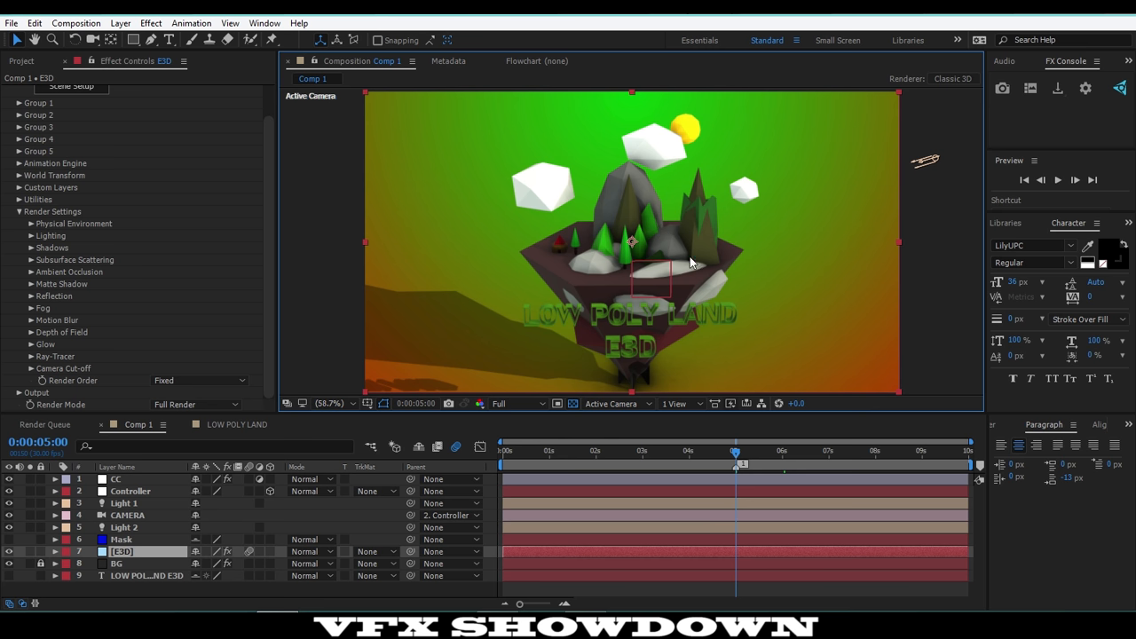